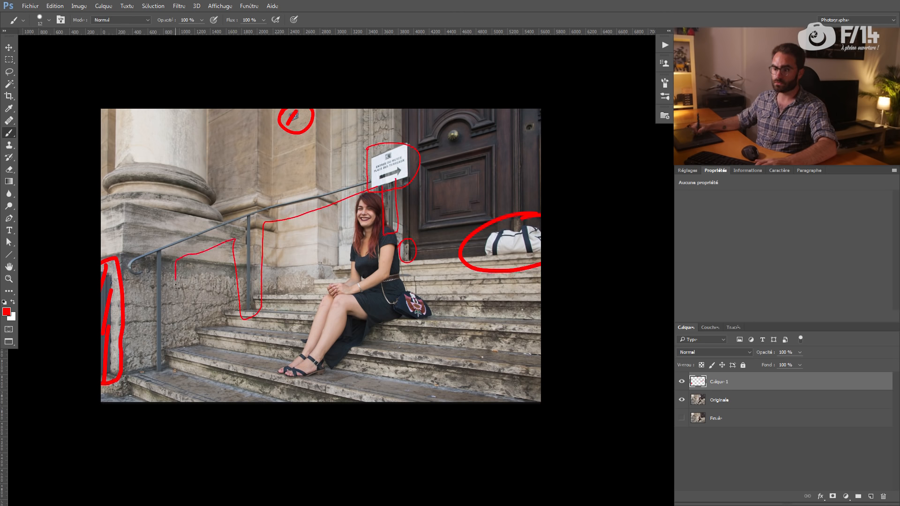
Mark the handrail, the sign and the litter on the steps with red brush strokes on the annotation layer.
{"action": "mouse_move", "coordinate": [125, 267]}
{"action": "left_mouse_down"}
{"action": "mouse_move", "coordinate": [173, 222]}
{"action": "mouse_move", "coordinate": [382, 176]}
{"action": "left_mouse_up"}
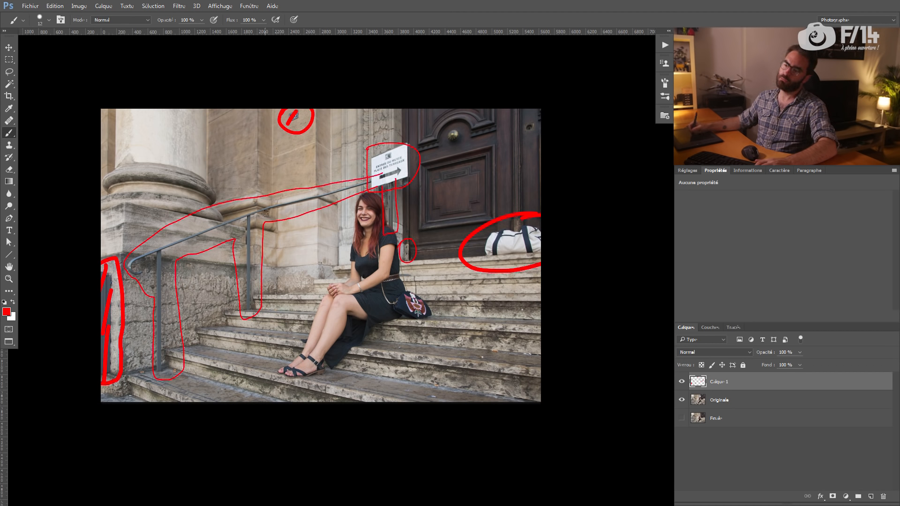
{"action": "right_click", "coordinate": [155, 263], "text": "alt"}
{"action": "mouse_move", "coordinate": [131, 268]}
{"action": "left_mouse_down"}
{"action": "mouse_move", "coordinate": [172, 340]}
{"action": "mouse_move", "coordinate": [172, 331]}
{"action": "mouse_move", "coordinate": [168, 375]}
{"action": "mouse_move", "coordinate": [156, 326]}
{"action": "mouse_move", "coordinate": [176, 237]}
{"action": "mouse_move", "coordinate": [206, 219]}
{"action": "mouse_move", "coordinate": [142, 258]}
{"action": "mouse_move", "coordinate": [236, 221]}
{"action": "mouse_move", "coordinate": [256, 282]}
{"action": "mouse_move", "coordinate": [244, 238]}
{"action": "mouse_move", "coordinate": [249, 270]}
{"action": "mouse_move", "coordinate": [261, 213]}
{"action": "mouse_move", "coordinate": [363, 184]}
{"action": "mouse_move", "coordinate": [334, 197]}
{"action": "mouse_move", "coordinate": [190, 218]}
{"action": "left_mouse_up"}
{"action": "mouse_move", "coordinate": [353, 176]}
{"action": "left_mouse_down"}
{"action": "mouse_move", "coordinate": [372, 181]}
{"action": "mouse_move", "coordinate": [370, 159]}
{"action": "mouse_move", "coordinate": [387, 153]}
{"action": "mouse_move", "coordinate": [378, 175]}
{"action": "mouse_move", "coordinate": [395, 174]}
{"action": "mouse_move", "coordinate": [406, 152]}
{"action": "left_mouse_up"}
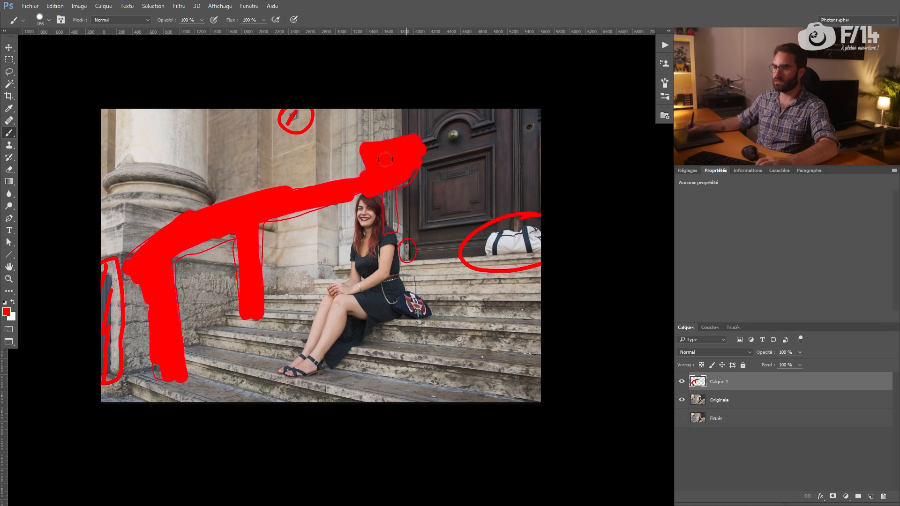
{"action": "left_click_drag", "start_coordinate": [393, 216], "coordinate": [391, 192]}
{"action": "mouse_move", "coordinate": [124, 263]}
{"action": "left_mouse_down"}
{"action": "mouse_move", "coordinate": [108, 300]}
{"action": "mouse_move", "coordinate": [112, 270]}
{"action": "left_mouse_up"}
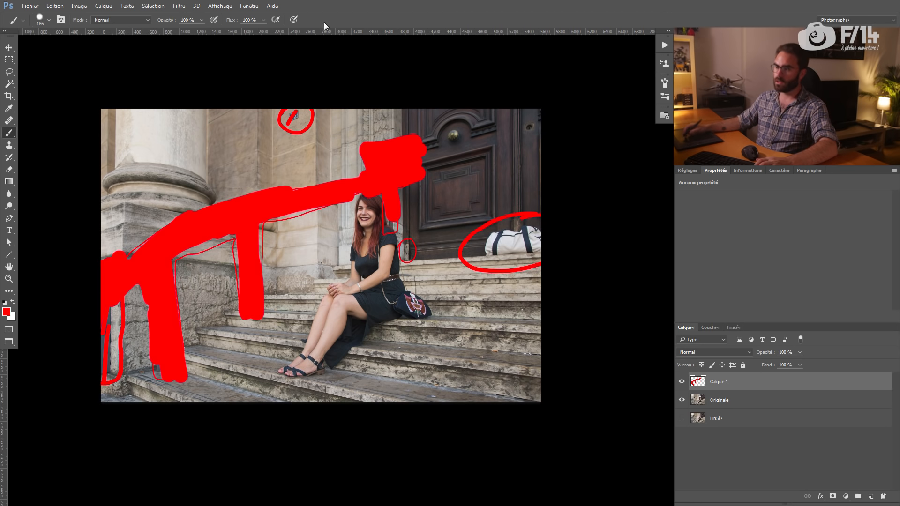
{"action": "left_click_drag", "start_coordinate": [360, 162], "coordinate": [299, 193]}
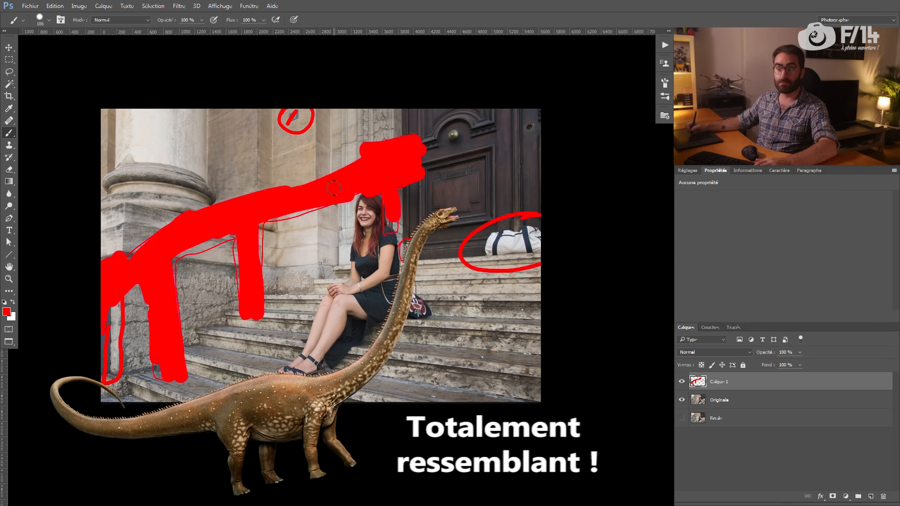
{"action": "left_click_drag", "start_coordinate": [438, 265], "coordinate": [433, 269]}
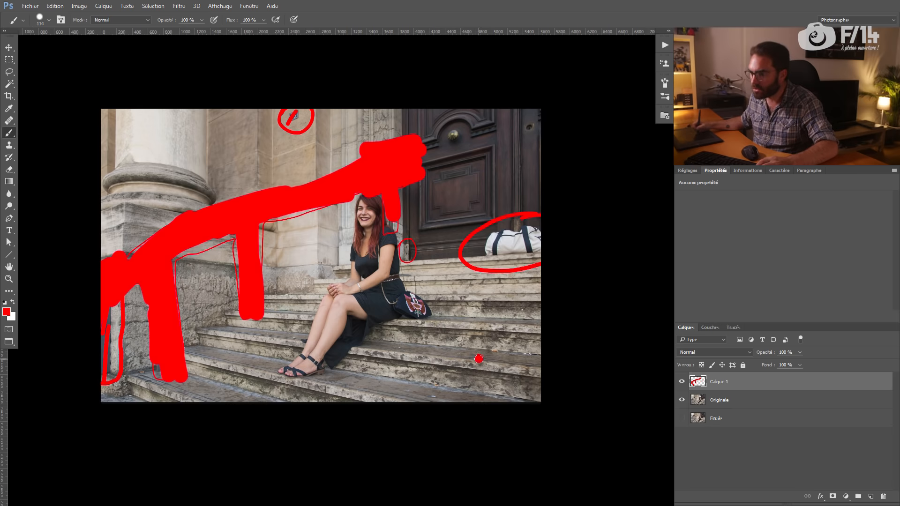
{"action": "left_click", "coordinate": [435, 399]}
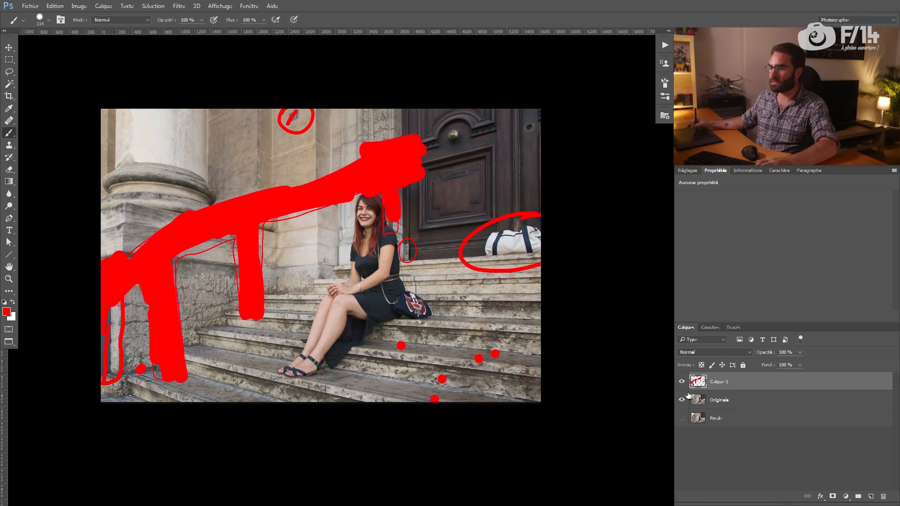
Delete the layer holding the red markings and add a new empty layer above the original photo.
{"action": "left_click", "coordinate": [682, 417], "text": "alt"}
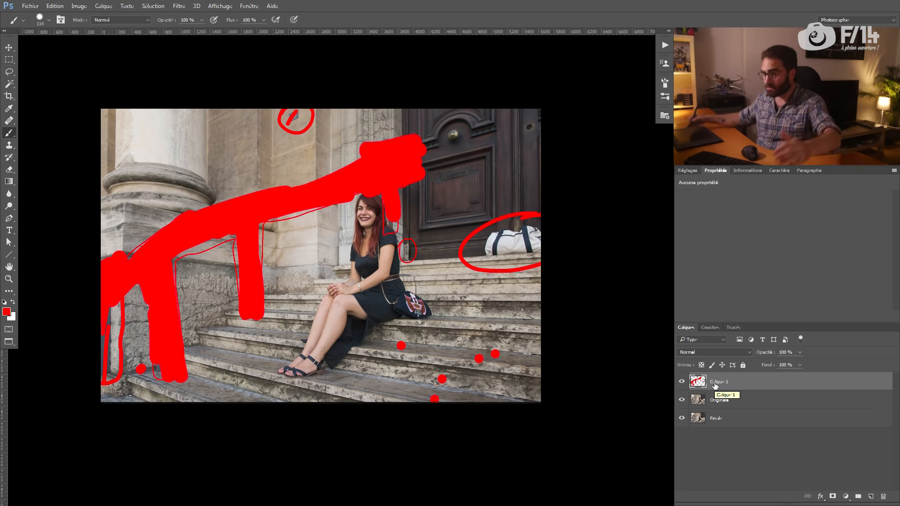
{"action": "key", "text": "Delete"}
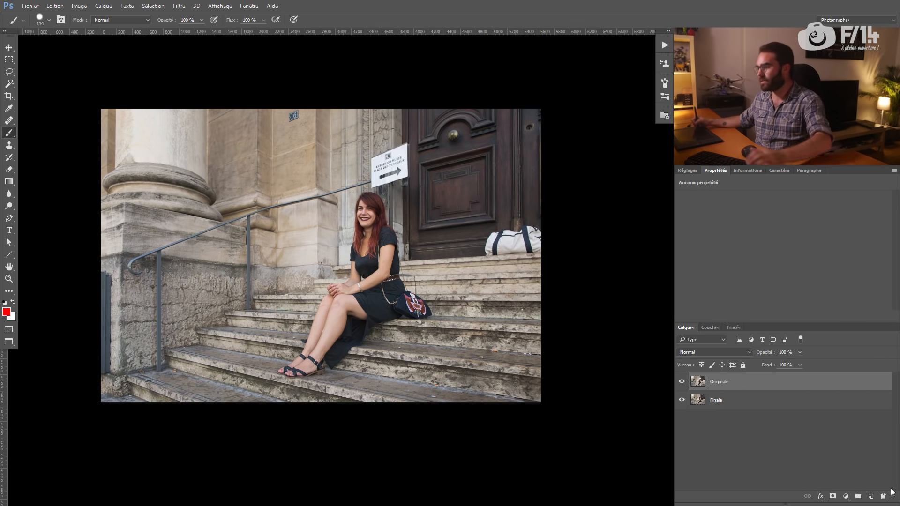
{"action": "left_click", "coordinate": [870, 496]}
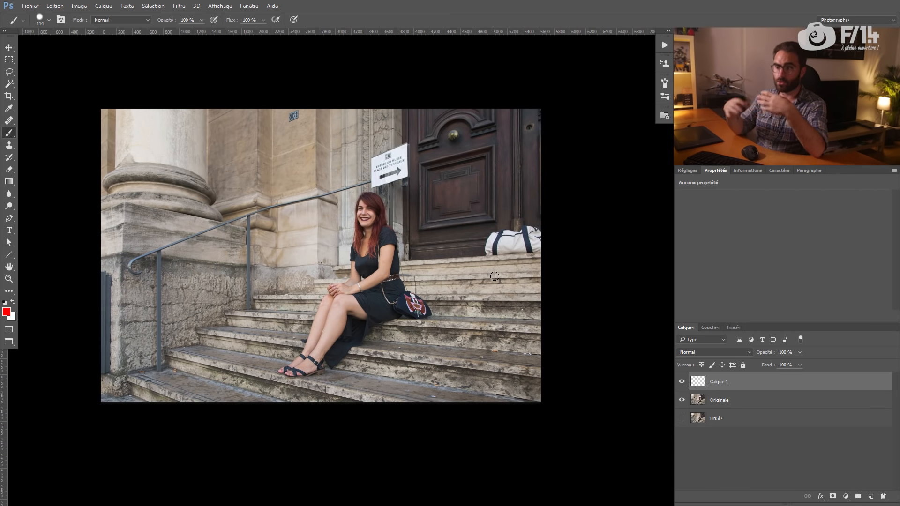
Try to remove the number 16 plaque with the Healing Brush using sampled wall texture, and undo the retouch.
{"action": "mouse_move", "coordinate": [424, 254]}
{"action": "left_mouse_down"}
{"action": "mouse_move", "coordinate": [406, 248]}
{"action": "mouse_move", "coordinate": [431, 253]}
{"action": "left_mouse_up"}
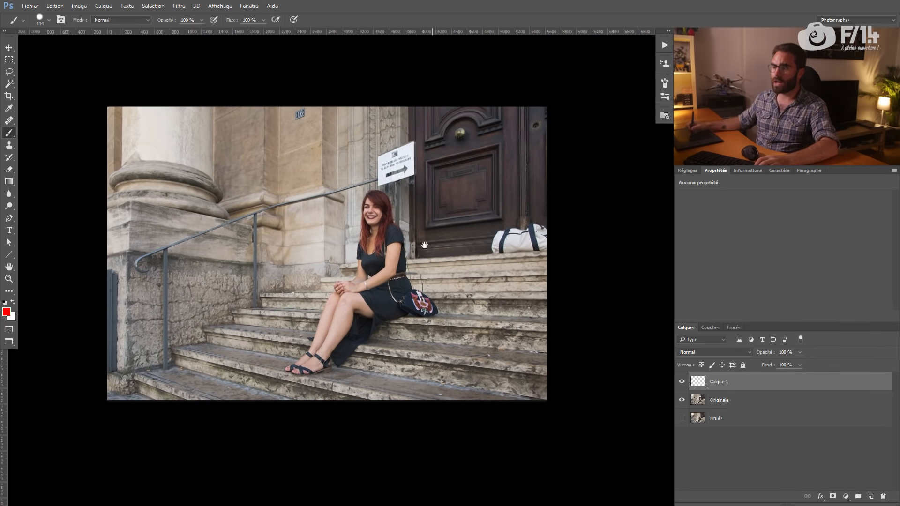
{"action": "left_click_drag", "start_coordinate": [335, 156], "coordinate": [392, 246]}
{"action": "key", "text": "z"}
{"action": "left_click_drag", "start_coordinate": [346, 193], "coordinate": [388, 203]}
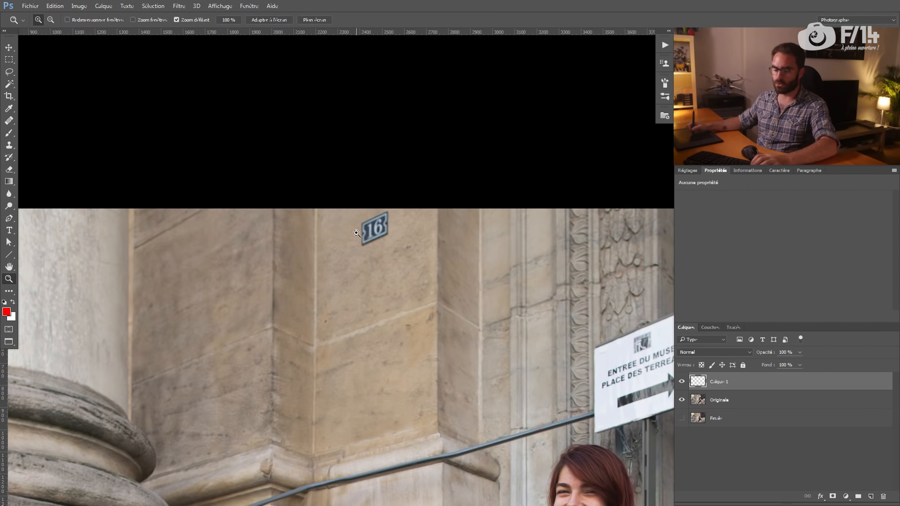
{"action": "key", "text": "j"}
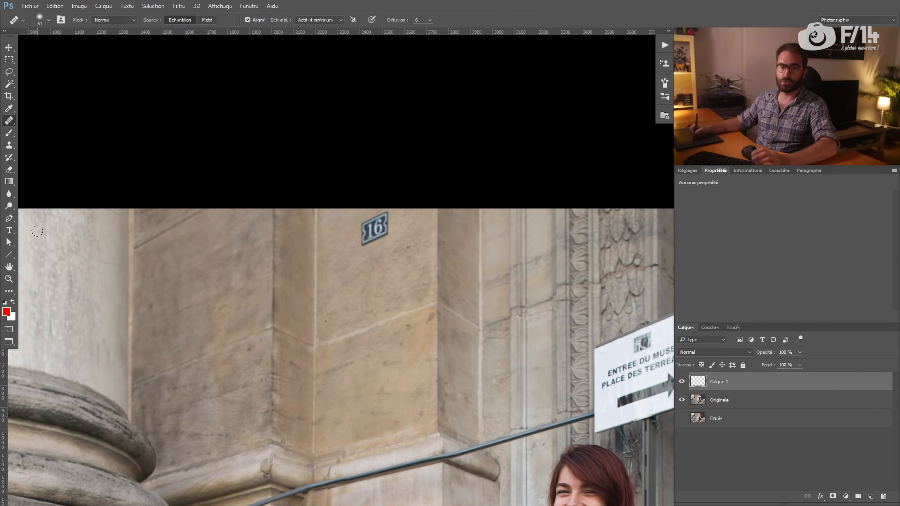
{"action": "right_click", "coordinate": [11, 122]}
{"action": "left_click", "coordinate": [28, 121]}
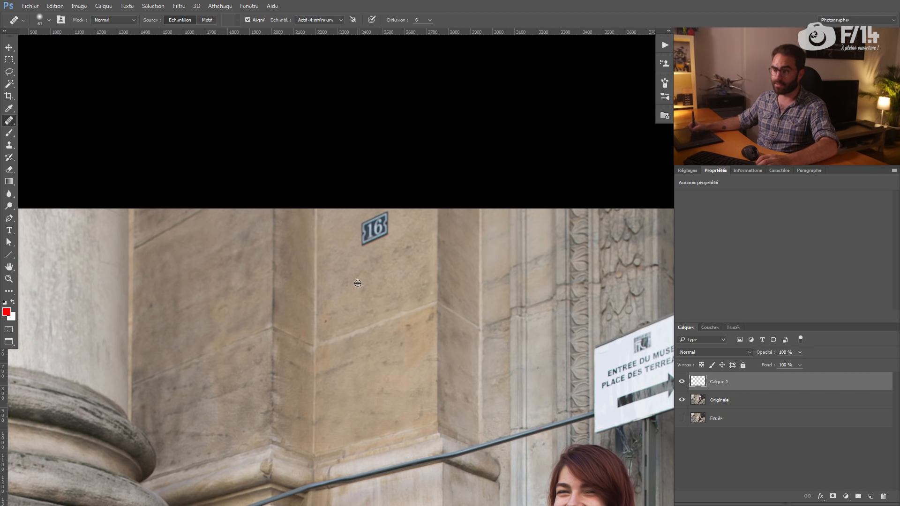
{"action": "mouse_move", "coordinate": [362, 240]}
{"action": "left_mouse_down"}
{"action": "mouse_move", "coordinate": [388, 215]}
{"action": "mouse_move", "coordinate": [371, 243]}
{"action": "mouse_move", "coordinate": [377, 234]}
{"action": "mouse_move", "coordinate": [355, 227]}
{"action": "mouse_move", "coordinate": [383, 238]}
{"action": "left_mouse_up"}
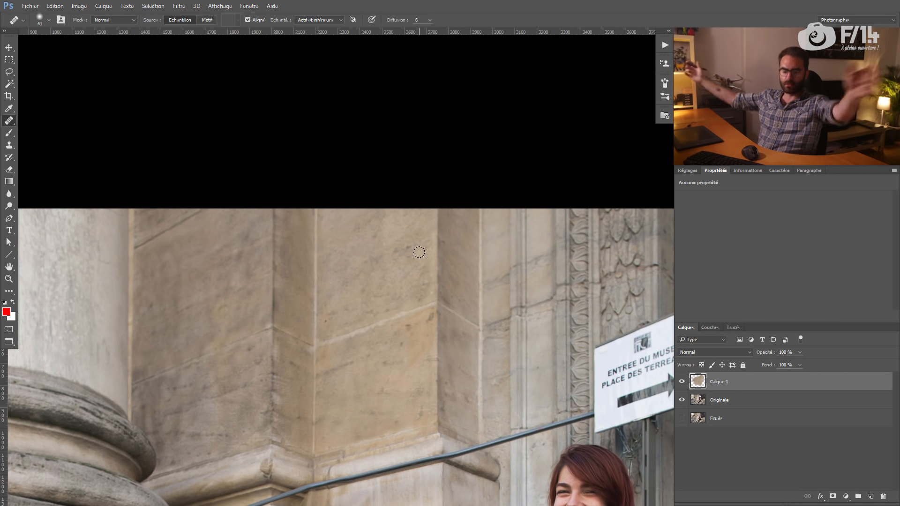
{"action": "key", "text": "ctrl+z"}
Remove the number 16 plaque from the wall with the Spot Healing Brush, sampling all layers.
{"action": "left_click", "coordinate": [14, 123]}
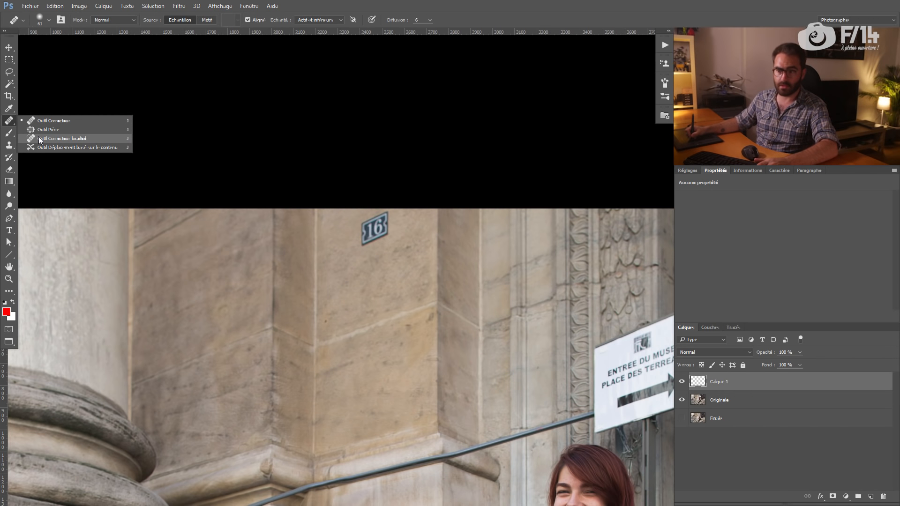
{"action": "left_click", "coordinate": [61, 138]}
{"action": "mouse_move", "coordinate": [367, 224]}
{"action": "left_mouse_down"}
{"action": "mouse_move", "coordinate": [363, 243]}
{"action": "mouse_move", "coordinate": [380, 236]}
{"action": "mouse_move", "coordinate": [384, 217]}
{"action": "mouse_move", "coordinate": [383, 231]}
{"action": "mouse_move", "coordinate": [362, 223]}
{"action": "mouse_move", "coordinate": [361, 242]}
{"action": "mouse_move", "coordinate": [369, 241]}
{"action": "mouse_move", "coordinate": [384, 209]}
{"action": "left_mouse_up"}
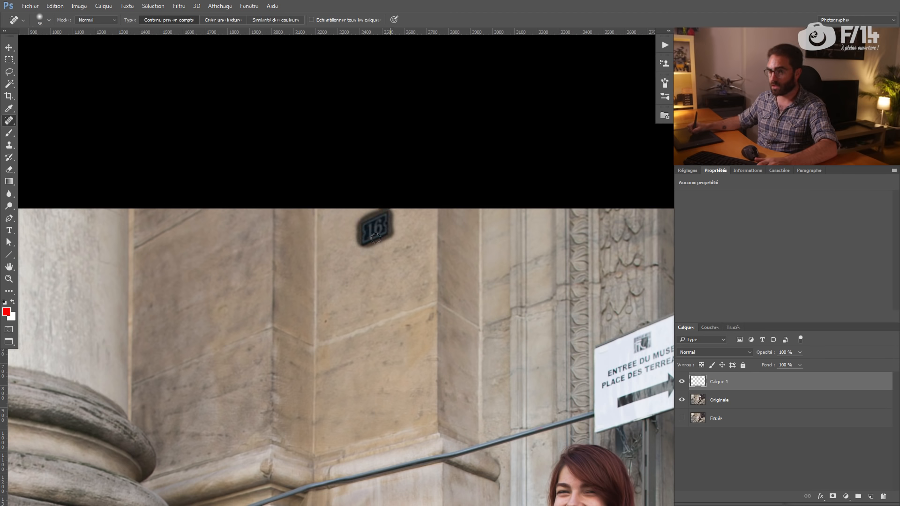
{"action": "key", "text": "ctrl+z"}
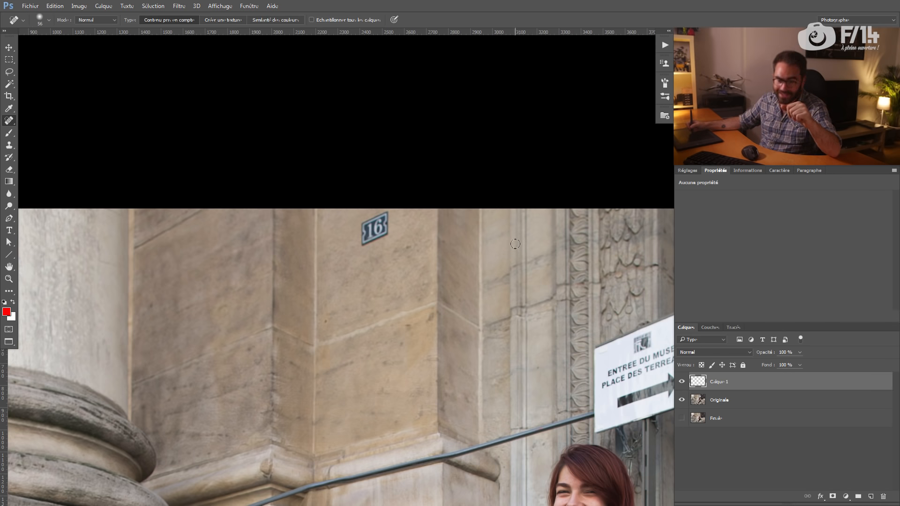
{"action": "left_click", "coordinate": [332, 21]}
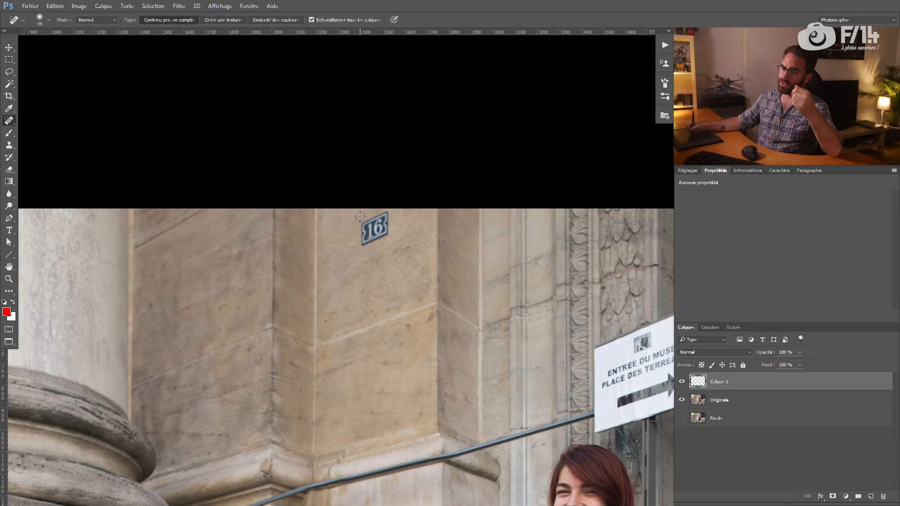
{"action": "mouse_move", "coordinate": [358, 225]}
{"action": "left_mouse_down"}
{"action": "mouse_move", "coordinate": [362, 249]}
{"action": "mouse_move", "coordinate": [389, 231]}
{"action": "mouse_move", "coordinate": [385, 219]}
{"action": "mouse_move", "coordinate": [362, 220]}
{"action": "mouse_move", "coordinate": [378, 232]}
{"action": "mouse_move", "coordinate": [381, 238]}
{"action": "left_mouse_up"}
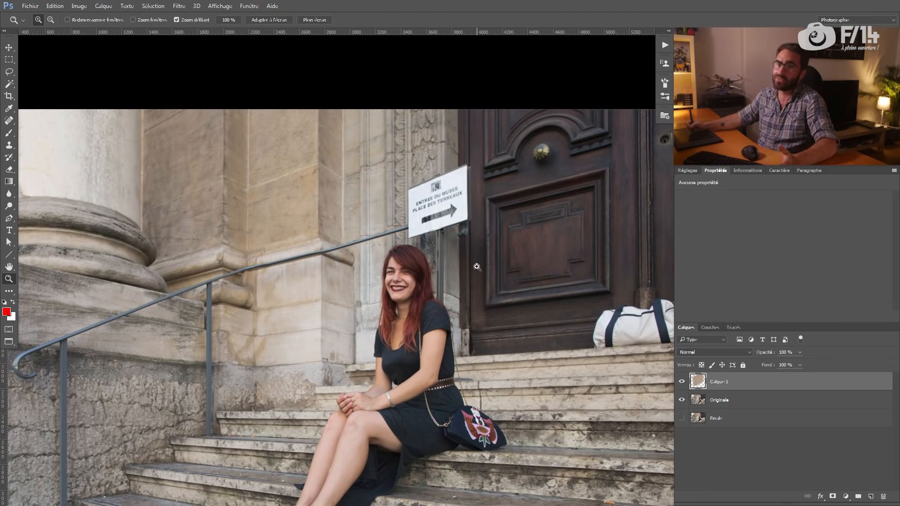
Select the Spot Healing Brush at 26 px for retouching the litter on the steps beside the handbag.
{"action": "left_click_drag", "start_coordinate": [446, 267], "coordinate": [450, 227]}
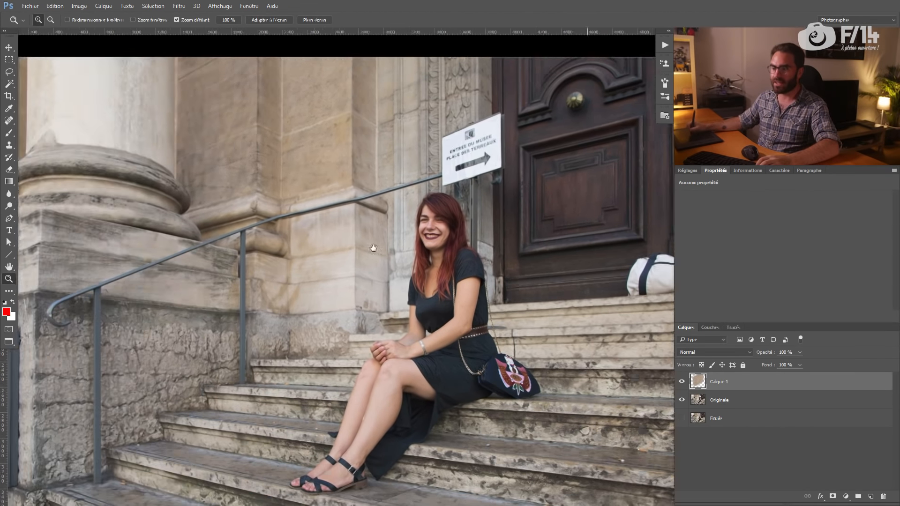
{"action": "left_click_drag", "start_coordinate": [374, 249], "coordinate": [458, 222]}
{"action": "left_click_drag", "start_coordinate": [435, 268], "coordinate": [288, 197]}
{"action": "left_click_drag", "start_coordinate": [553, 283], "coordinate": [309, 235]}
{"action": "left_click_drag", "start_coordinate": [471, 284], "coordinate": [516, 290]}
{"action": "left_click_drag", "start_coordinate": [509, 250], "coordinate": [324, 309]}
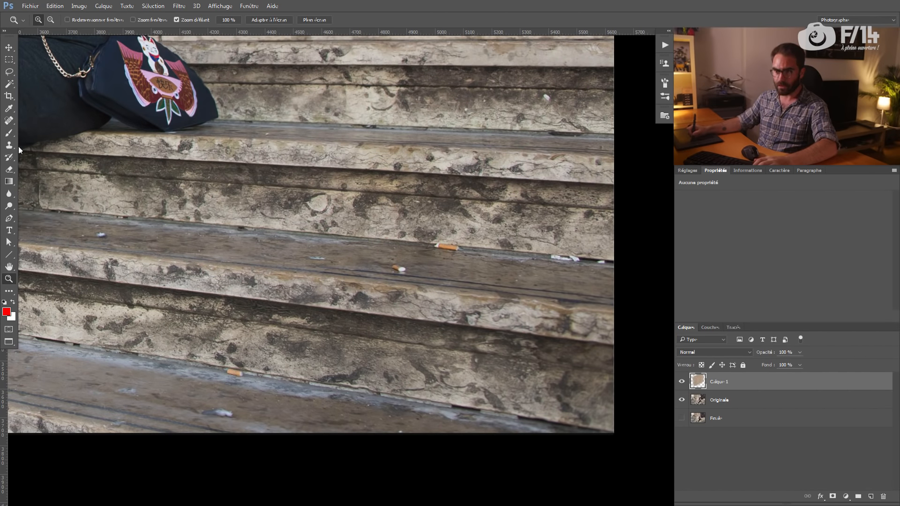
{"action": "left_click", "coordinate": [9, 120]}
{"action": "left_click_drag", "start_coordinate": [176, 255], "coordinate": [238, 248]}
{"action": "right_click", "coordinate": [11, 124]}
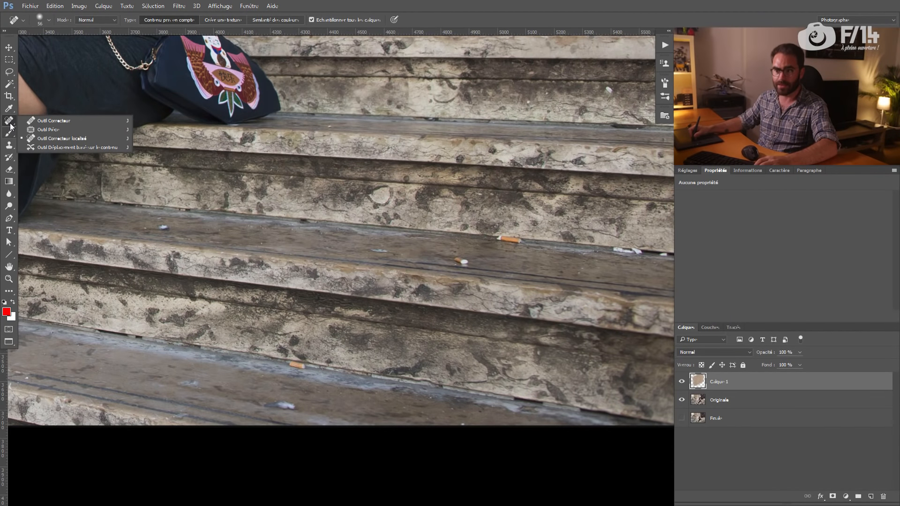
{"action": "left_click", "coordinate": [29, 138]}
{"action": "mouse_move", "coordinate": [439, 250]}
{"action": "left_mouse_down"}
{"action": "mouse_move", "coordinate": [445, 257]}
{"action": "mouse_move", "coordinate": [438, 256]}
{"action": "left_mouse_up"}
{"action": "left_click_drag", "start_coordinate": [191, 284], "coordinate": [216, 264]}
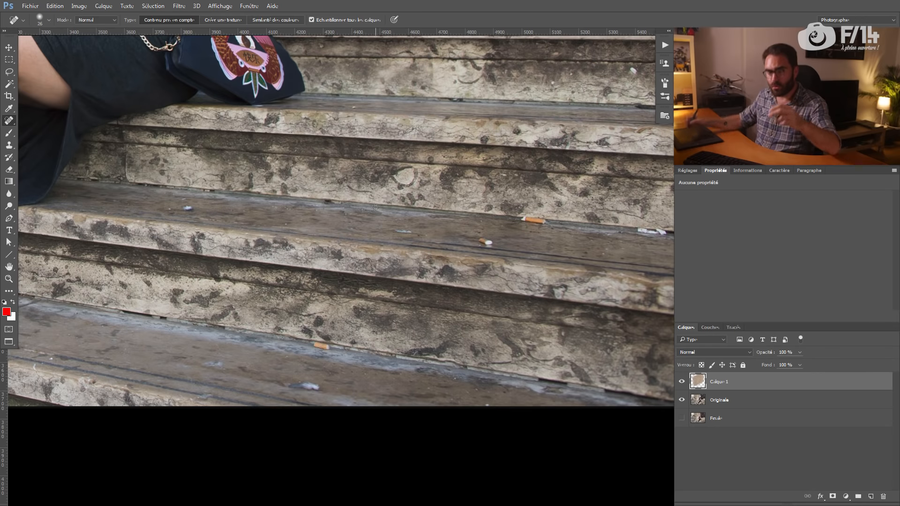
Enlarge the Spot Healing Brush to about 65 px and set its hardness to about 18%.
{"action": "key", "text": "bracketright"}
{"action": "right_click", "coordinate": [401, 182]}
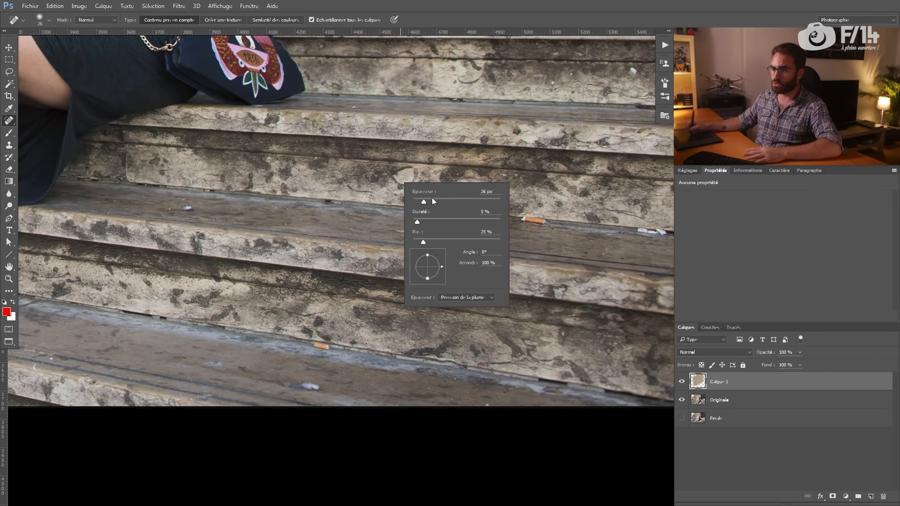
{"action": "right_click", "coordinate": [387, 202]}
{"action": "mouse_move", "coordinate": [418, 221]}
{"action": "left_mouse_down"}
{"action": "mouse_move", "coordinate": [409, 223]}
{"action": "mouse_move", "coordinate": [410, 244]}
{"action": "left_mouse_up"}
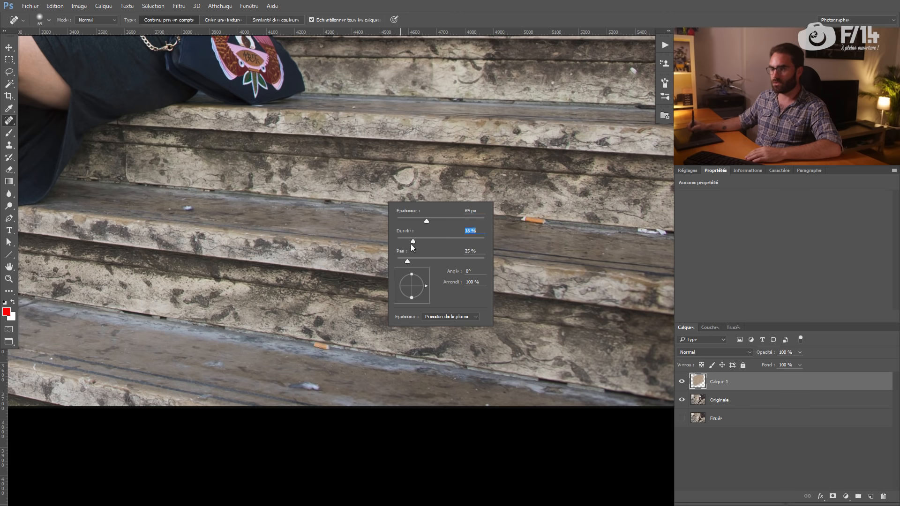
{"action": "key", "text": "Return"}
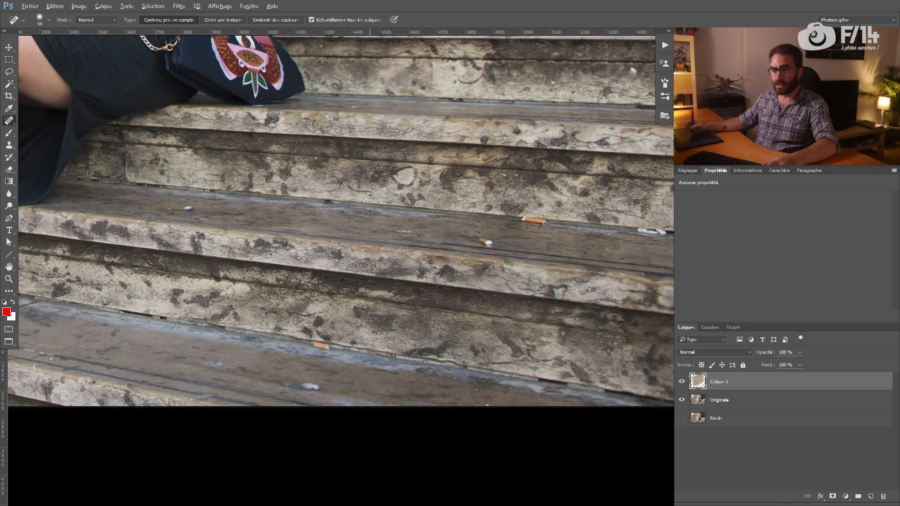
Try different Spot Healing Brush tips and set about 40 px diameter with 11% hardness.
{"action": "mouse_move", "coordinate": [381, 214]}
{"action": "left_mouse_down"}
{"action": "mouse_move", "coordinate": [377, 175]}
{"action": "mouse_move", "coordinate": [385, 249]}
{"action": "mouse_move", "coordinate": [431, 233]}
{"action": "mouse_move", "coordinate": [378, 223]}
{"action": "mouse_move", "coordinate": [372, 255]}
{"action": "left_mouse_up"}
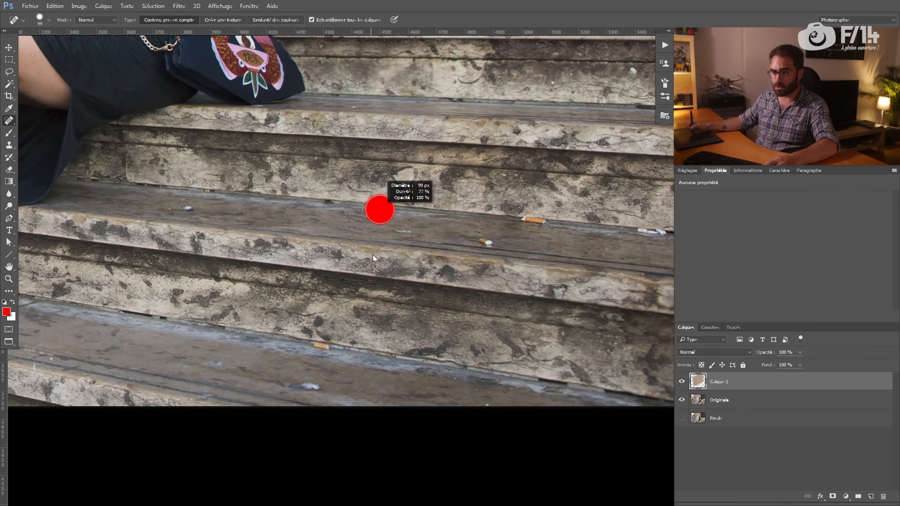
{"action": "left_click_drag", "start_coordinate": [372, 186], "coordinate": [372, 189]}
{"action": "left_click_drag", "start_coordinate": [368, 224], "coordinate": [368, 229]}
{"action": "left_click_drag", "start_coordinate": [370, 219], "coordinate": [378, 224]}
{"action": "left_click_drag", "start_coordinate": [377, 214], "coordinate": [374, 236]}
{"action": "left_click_drag", "start_coordinate": [466, 234], "coordinate": [457, 240]}
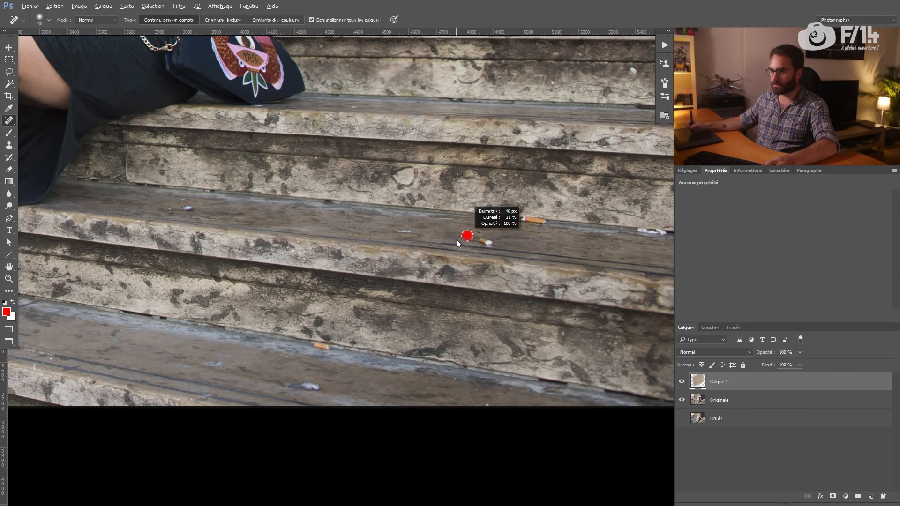
Try to erase the small white spots on the steps with the Spot Healing Brush, and undo the strokes.
{"action": "mouse_move", "coordinate": [400, 235]}
{"action": "left_mouse_down"}
{"action": "mouse_move", "coordinate": [394, 230]}
{"action": "mouse_move", "coordinate": [411, 233]}
{"action": "left_mouse_up"}
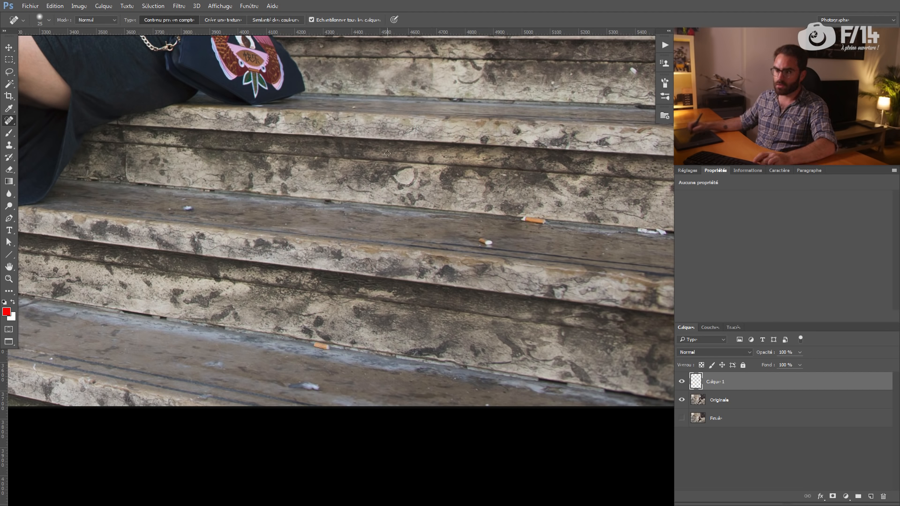
{"action": "left_click_drag", "start_coordinate": [189, 209], "coordinate": [184, 208]}
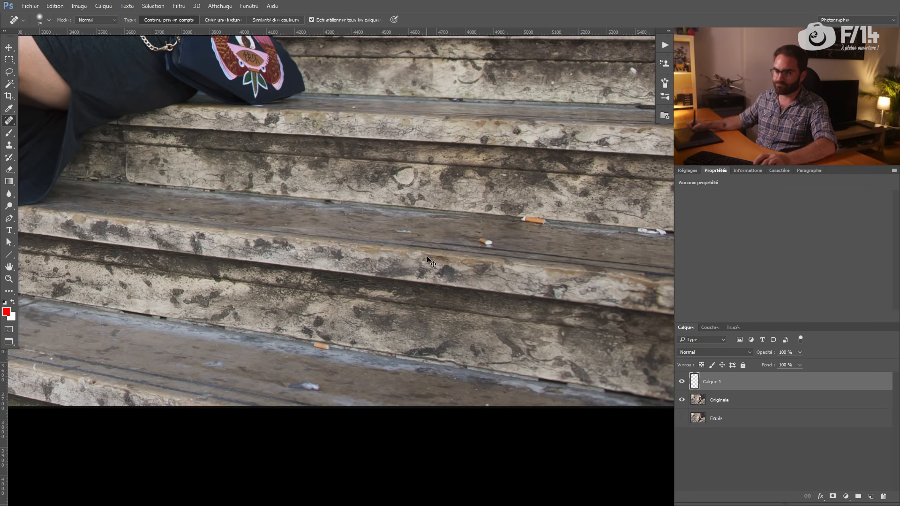
{"action": "left_click_drag", "start_coordinate": [286, 388], "coordinate": [300, 387]}
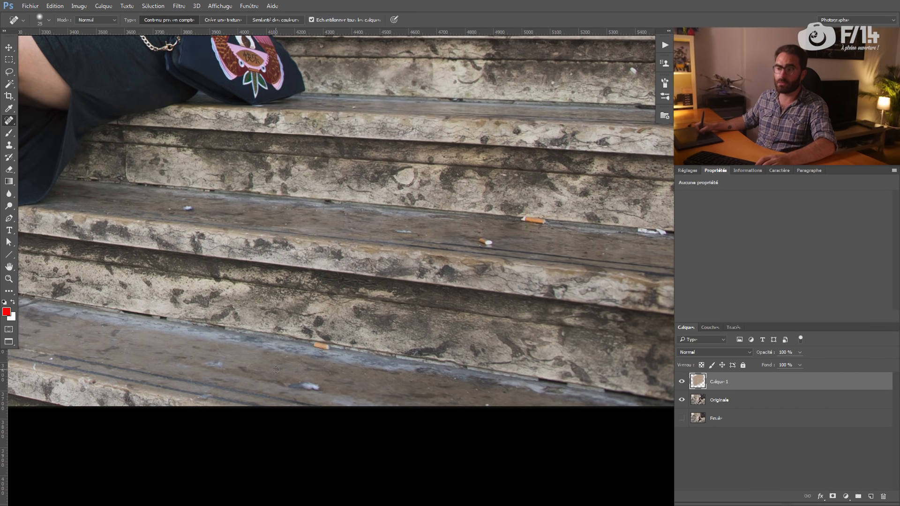
Switch to the Healing Brush for the white litter near the photo's lower edge.
{"action": "scroll", "coordinate": [342, 235], "scroll_direction": "down", "scroll_amount": 1}
{"action": "right_click", "coordinate": [9, 121]}
{"action": "left_click", "coordinate": [47, 133]}
{"action": "left_click_drag", "start_coordinate": [283, 365], "coordinate": [323, 339]}
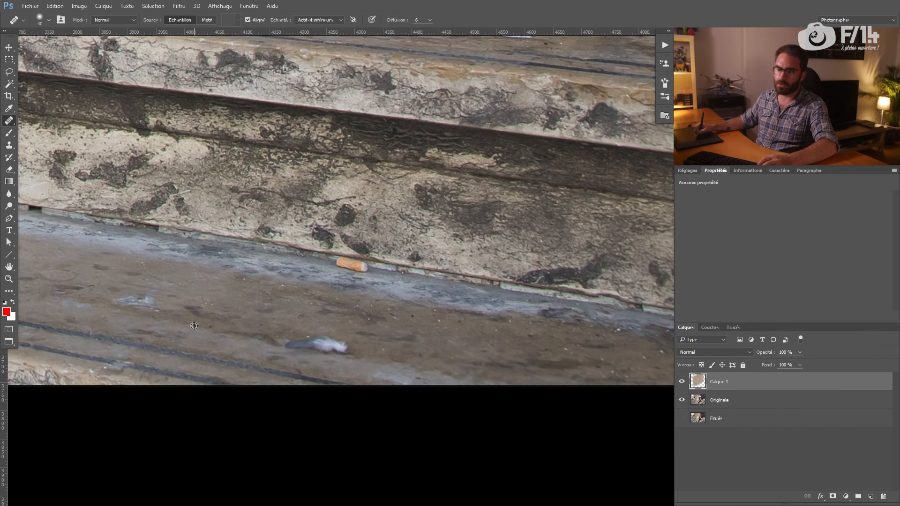
Try to cover the white litter on the lowest visible step with sampled clean stone, and undo the stroke.
{"action": "left_click", "coordinate": [194, 326], "text": "alt"}
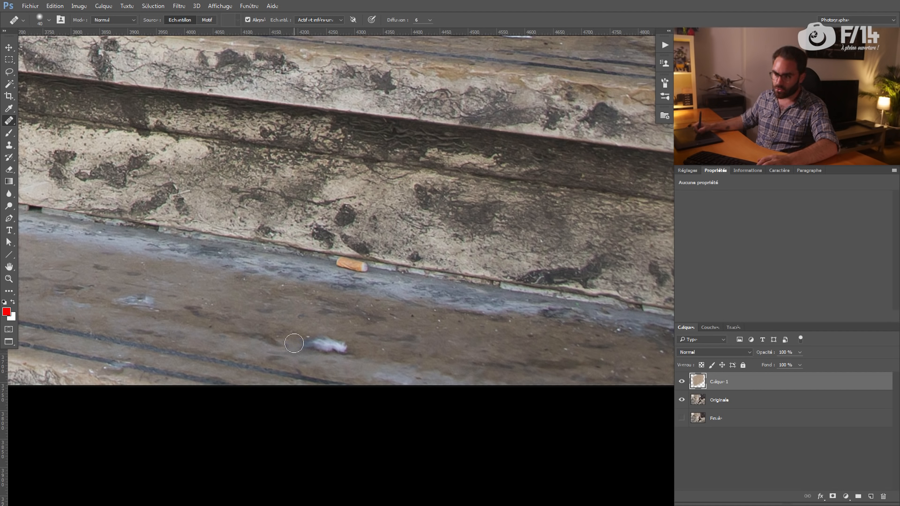
{"action": "left_click_drag", "start_coordinate": [295, 344], "coordinate": [349, 347]}
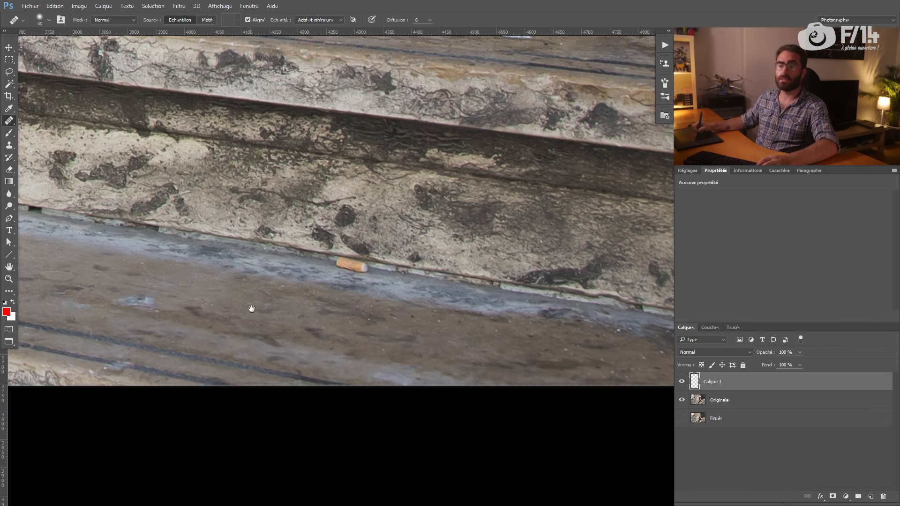
{"action": "left_click_drag", "start_coordinate": [251, 308], "coordinate": [281, 273]}
{"action": "key", "text": "ctrl+z"}
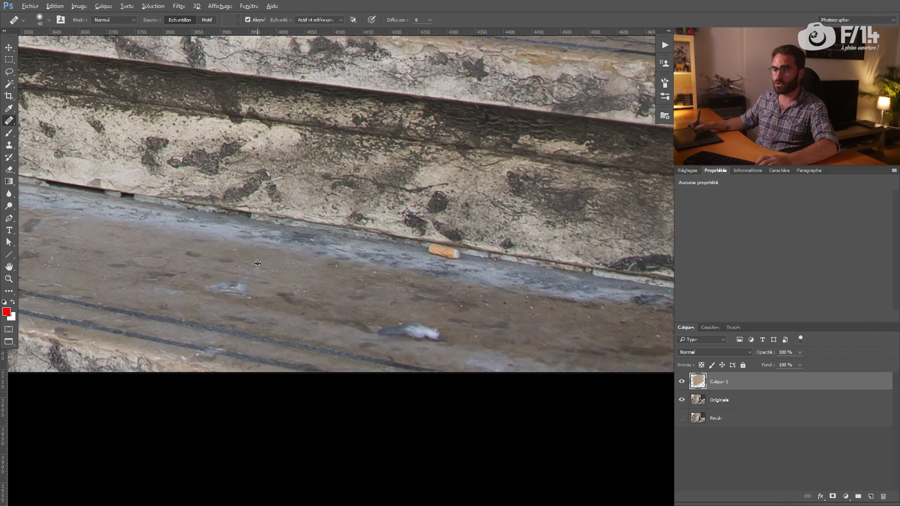
Try to heal the white feather on the lowest step with stone sampled beside it, and undo the stroke.
{"action": "left_click", "coordinate": [310, 286], "text": "alt"}
{"action": "left_click_drag", "start_coordinate": [391, 336], "coordinate": [439, 333]}
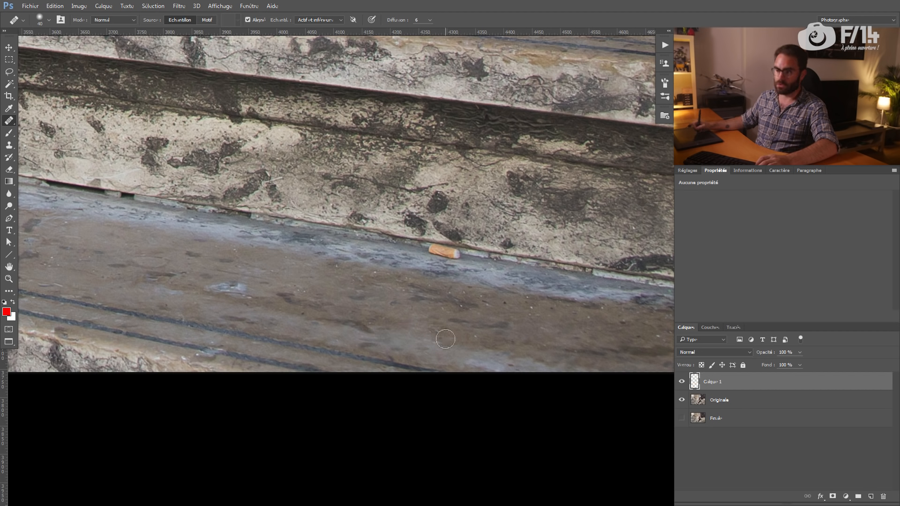
{"action": "key", "text": "v"}
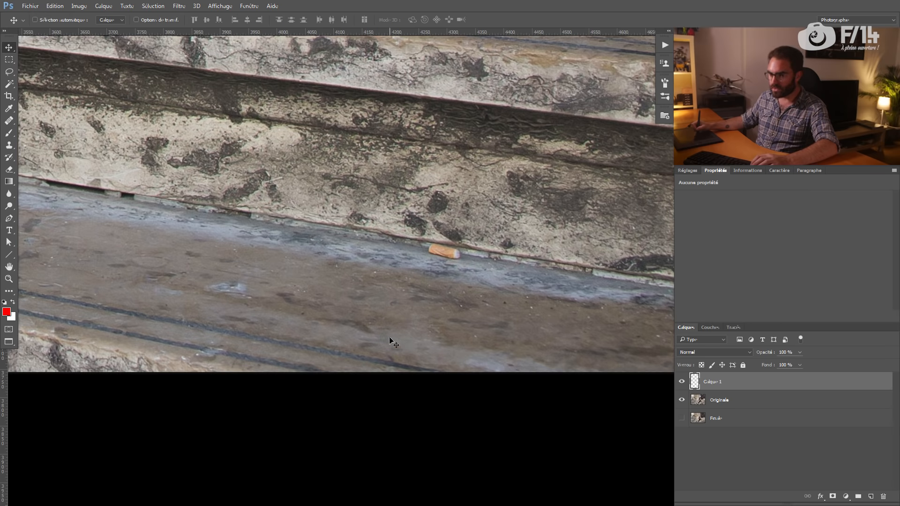
{"action": "key", "text": "ctrl+z"}
Cover the white feather and the cigarette butt on the lowest step with the Clone Stamp, using nearby clean stone.
{"action": "key", "text": "s"}
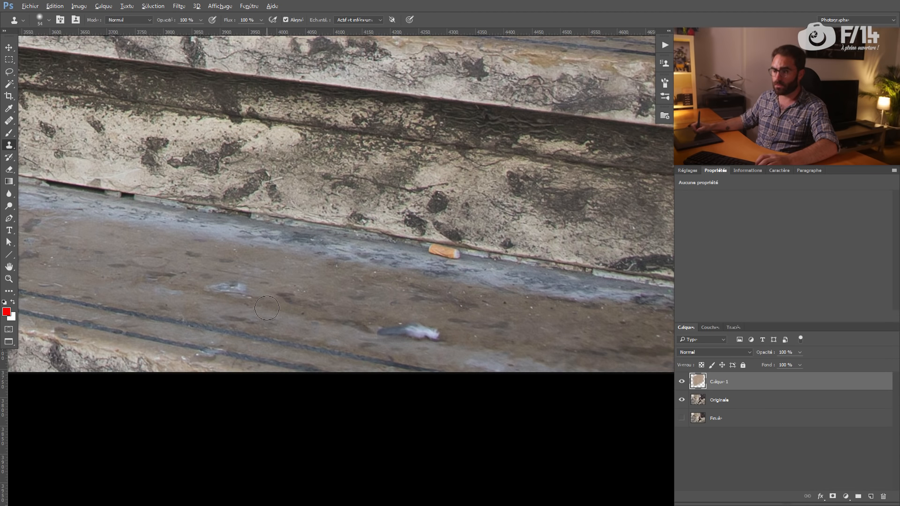
{"action": "left_click", "coordinate": [266, 308], "text": "alt"}
{"action": "mouse_move", "coordinate": [388, 329]}
{"action": "left_mouse_down"}
{"action": "mouse_move", "coordinate": [398, 336]}
{"action": "mouse_move", "coordinate": [394, 328]}
{"action": "mouse_move", "coordinate": [382, 335]}
{"action": "mouse_move", "coordinate": [433, 333]}
{"action": "mouse_move", "coordinate": [413, 322]}
{"action": "left_mouse_up"}
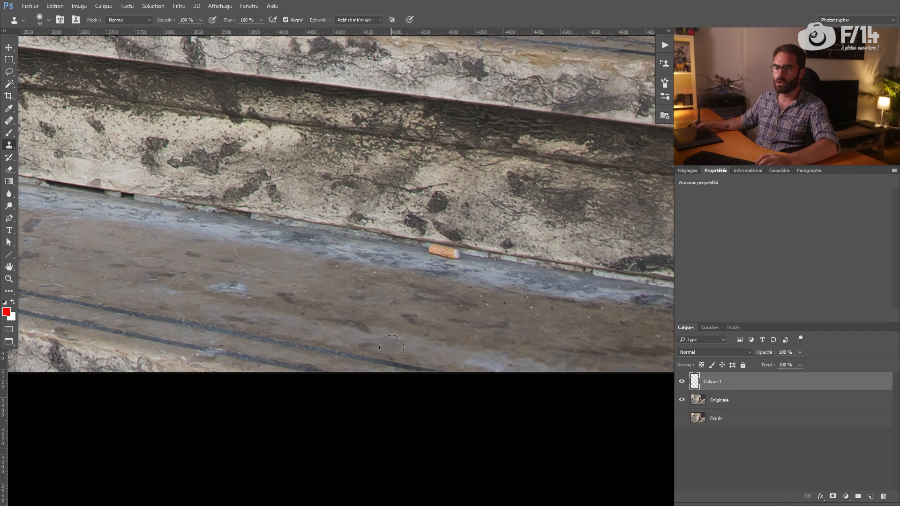
{"action": "left_click_drag", "start_coordinate": [325, 212], "coordinate": [234, 277]}
{"action": "left_click", "coordinate": [424, 320], "text": "alt"}
{"action": "mouse_move", "coordinate": [352, 312]}
{"action": "left_mouse_down"}
{"action": "mouse_move", "coordinate": [366, 316]}
{"action": "mouse_move", "coordinate": [363, 304]}
{"action": "left_mouse_up"}
Clone out the two cigarette butts and the white paper scraps on the next step up with a 31 px brush.
{"action": "mouse_move", "coordinate": [345, 253]}
{"action": "left_mouse_down"}
{"action": "mouse_move", "coordinate": [334, 314]}
{"action": "mouse_move", "coordinate": [250, 433]}
{"action": "left_mouse_up"}
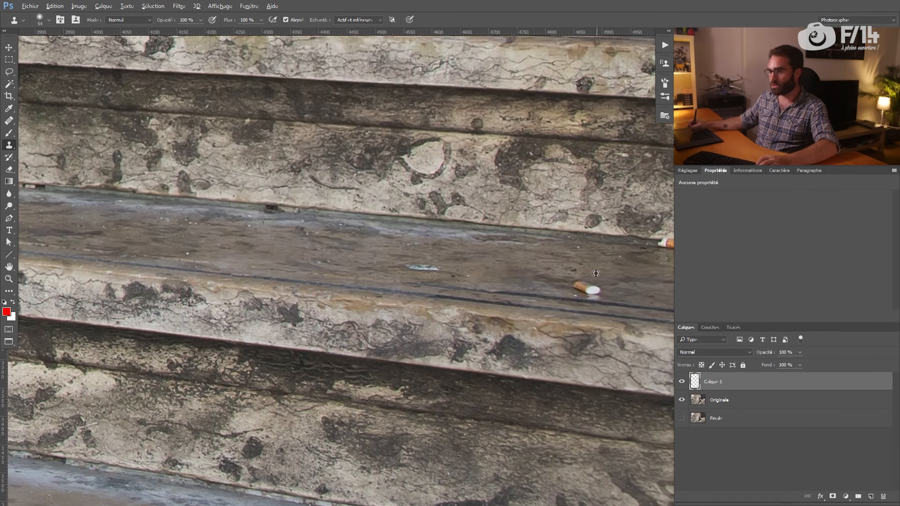
{"action": "left_click_drag", "start_coordinate": [614, 279], "coordinate": [603, 287]}
{"action": "mouse_move", "coordinate": [576, 287]}
{"action": "left_mouse_down"}
{"action": "mouse_move", "coordinate": [598, 290]}
{"action": "mouse_move", "coordinate": [430, 295]}
{"action": "left_mouse_up"}
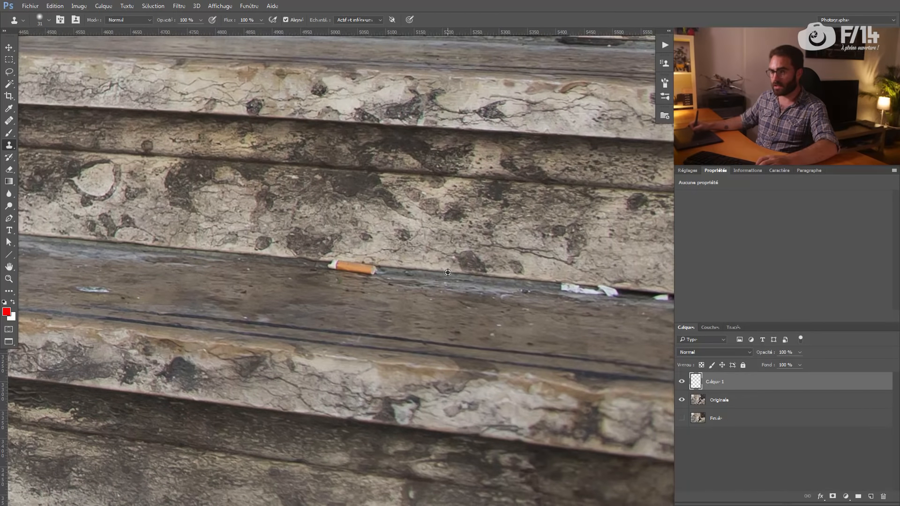
{"action": "mouse_move", "coordinate": [377, 266]}
{"action": "left_mouse_down"}
{"action": "mouse_move", "coordinate": [330, 267]}
{"action": "mouse_move", "coordinate": [375, 274]}
{"action": "left_mouse_up"}
{"action": "left_click_drag", "start_coordinate": [319, 253], "coordinate": [248, 255]}
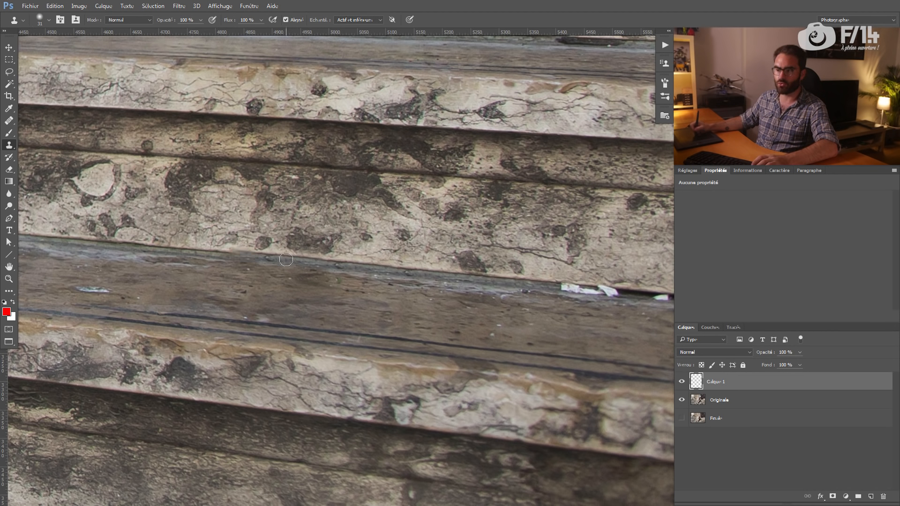
{"action": "key", "text": "alt"}
{"action": "left_click", "coordinate": [308, 257], "text": "alt"}
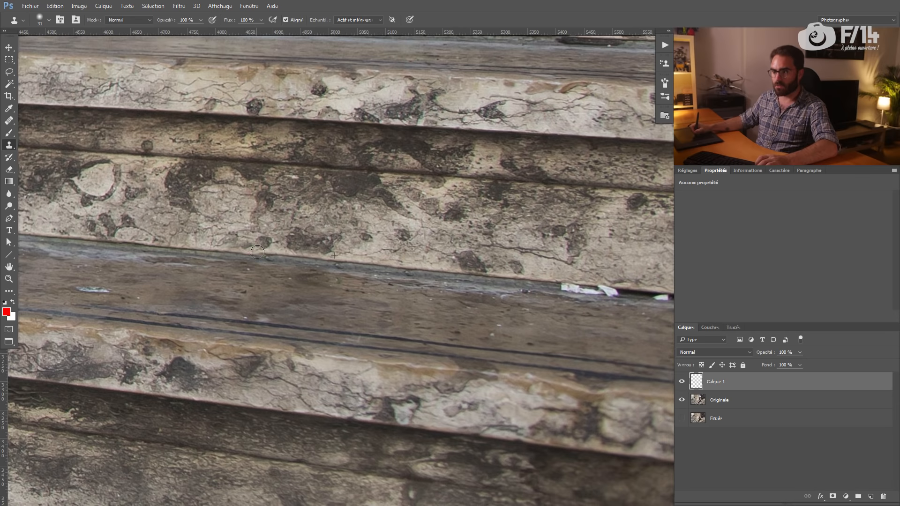
{"action": "left_click_drag", "start_coordinate": [356, 297], "coordinate": [304, 290]}
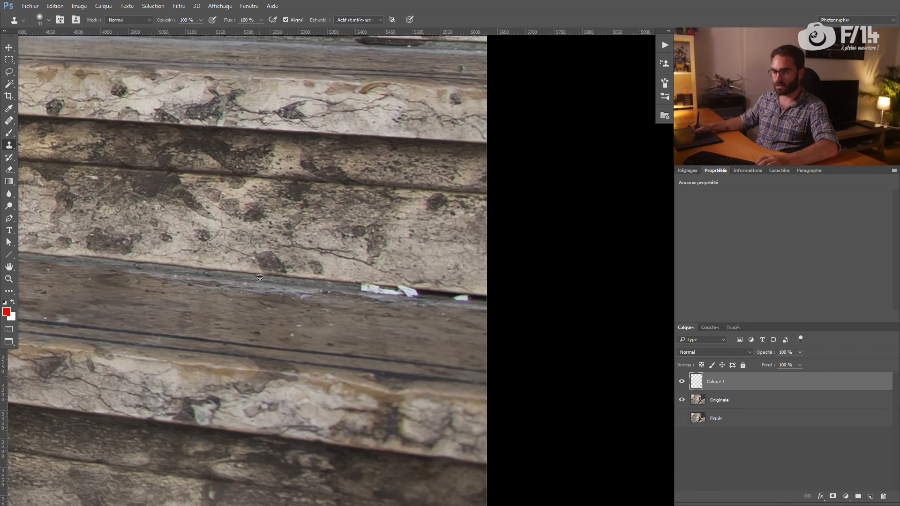
{"action": "mouse_move", "coordinate": [390, 285]}
{"action": "left_mouse_down"}
{"action": "mouse_move", "coordinate": [364, 288]}
{"action": "mouse_move", "coordinate": [488, 299]}
{"action": "left_mouse_up"}
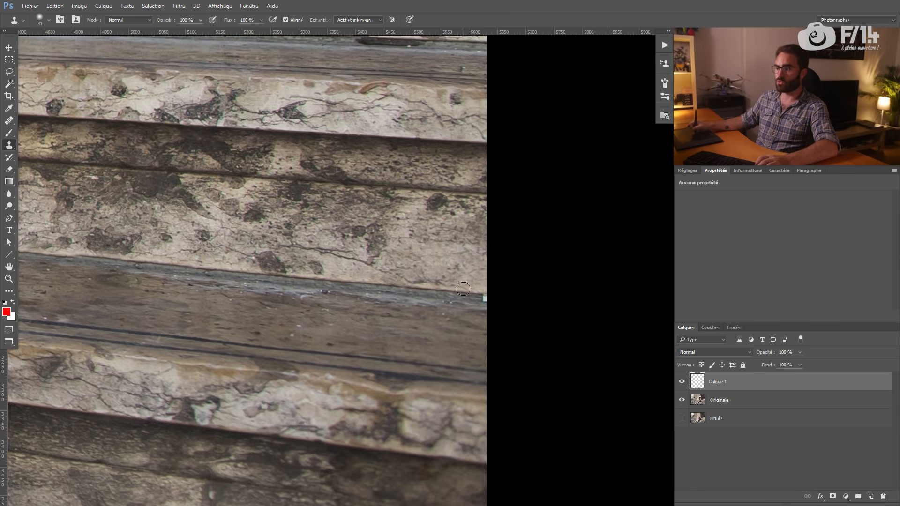
Examine the rest of the stone steps for remaining litter and spots, and view the whole photo.
{"action": "left_click_drag", "start_coordinate": [339, 338], "coordinate": [534, 397]}
{"action": "left_click_drag", "start_coordinate": [358, 262], "coordinate": [510, 444]}
{"action": "left_click_drag", "start_coordinate": [392, 317], "coordinate": [227, 392]}
{"action": "left_click_drag", "start_coordinate": [291, 267], "coordinate": [221, 226]}
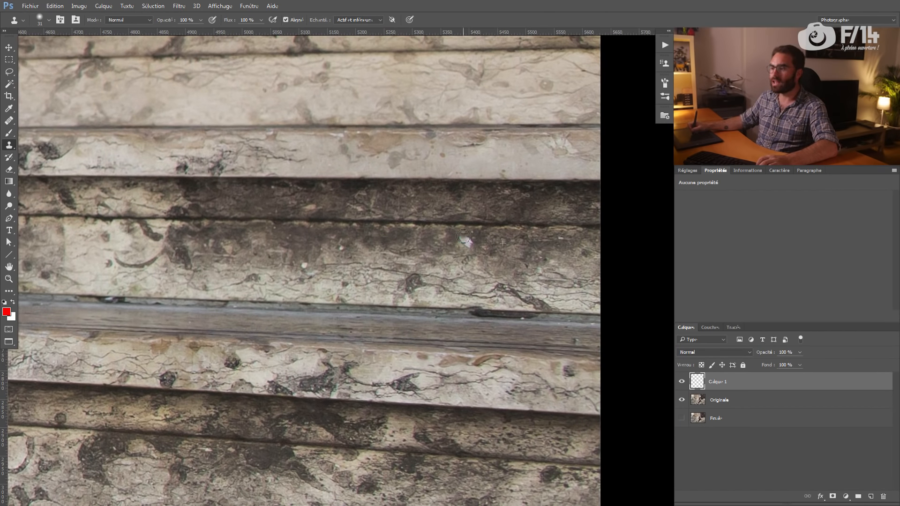
{"action": "left_click_drag", "start_coordinate": [280, 212], "coordinate": [485, 371]}
{"action": "left_click_drag", "start_coordinate": [300, 305], "coordinate": [462, 288]}
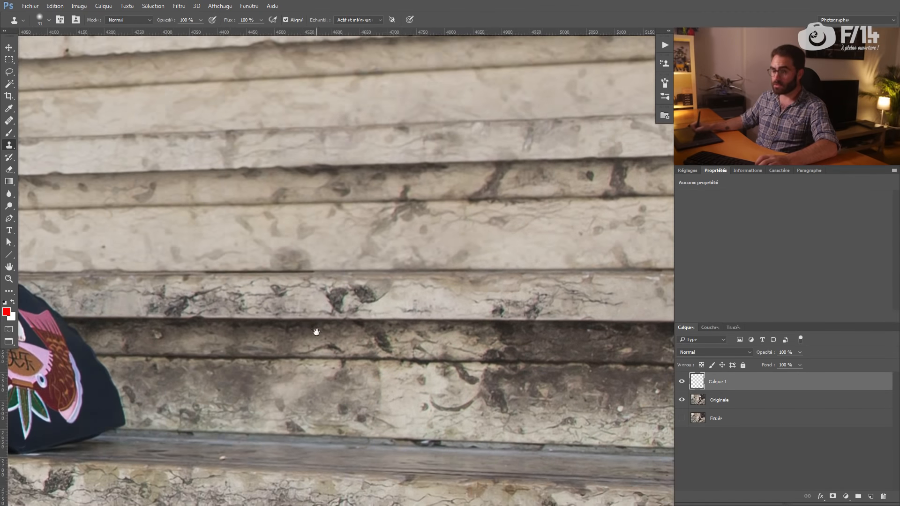
{"action": "left_click_drag", "start_coordinate": [315, 331], "coordinate": [473, 241]}
{"action": "left_click_drag", "start_coordinate": [357, 313], "coordinate": [362, 299]}
{"action": "left_click_drag", "start_coordinate": [332, 376], "coordinate": [326, 224]}
{"action": "left_click_drag", "start_coordinate": [141, 375], "coordinate": [359, 270]}
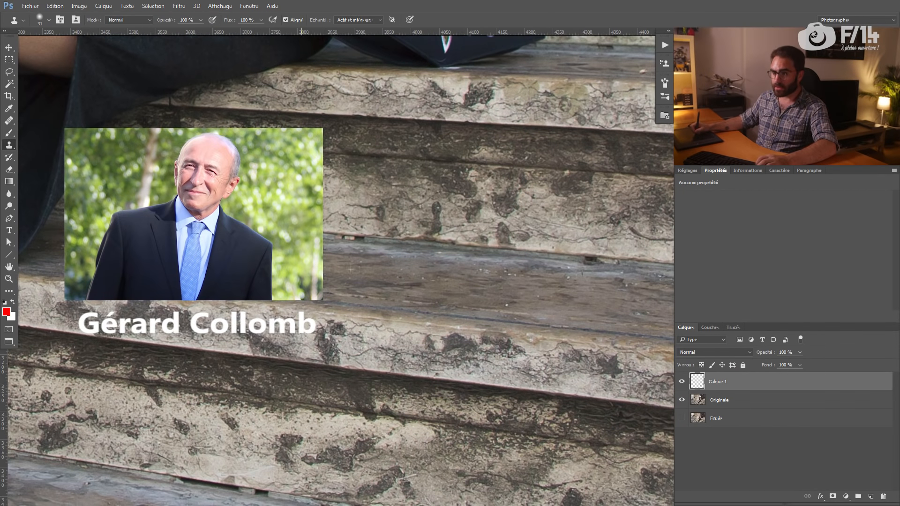
{"action": "left_click_drag", "start_coordinate": [300, 276], "coordinate": [387, 264]}
{"action": "left_click_drag", "start_coordinate": [291, 370], "coordinate": [274, 205]}
{"action": "left_click_drag", "start_coordinate": [357, 410], "coordinate": [249, 293]}
{"action": "mouse_move", "coordinate": [106, 294]}
{"action": "left_mouse_down"}
{"action": "mouse_move", "coordinate": [381, 300]}
{"action": "mouse_move", "coordinate": [393, 278]}
{"action": "left_mouse_up"}
{"action": "key", "text": "alt"}
{"action": "left_click_drag", "start_coordinate": [177, 184], "coordinate": [333, 245]}
{"action": "mouse_move", "coordinate": [391, 257]}
{"action": "left_mouse_down"}
{"action": "mouse_move", "coordinate": [227, 231]}
{"action": "mouse_move", "coordinate": [235, 259]}
{"action": "mouse_move", "coordinate": [199, 266]}
{"action": "left_mouse_up"}
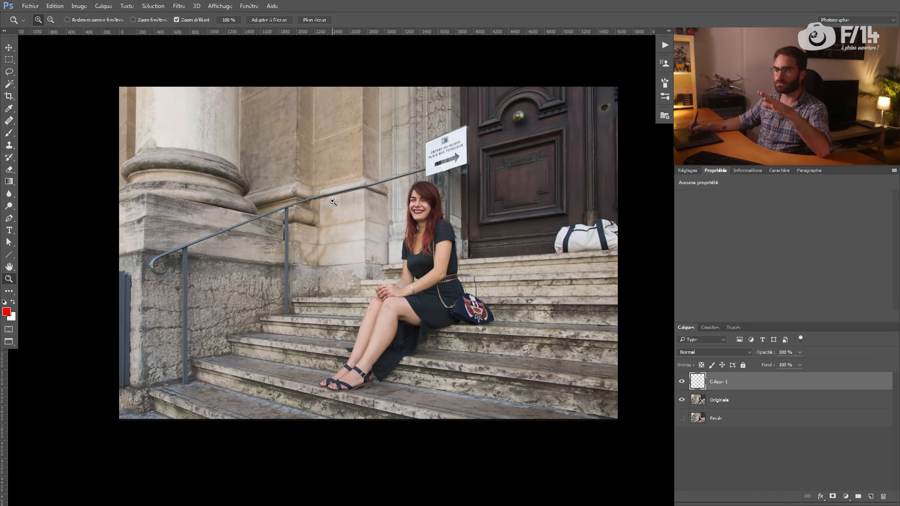
Paint straight red guide lines along the door's horizontal moulding and vertical post across the bag with an 11 px brush, and undo them.
{"action": "left_click_drag", "start_coordinate": [515, 238], "coordinate": [339, 235]}
{"action": "left_click_drag", "start_coordinate": [434, 235], "coordinate": [470, 237]}
{"action": "left_click_drag", "start_coordinate": [261, 347], "coordinate": [243, 351]}
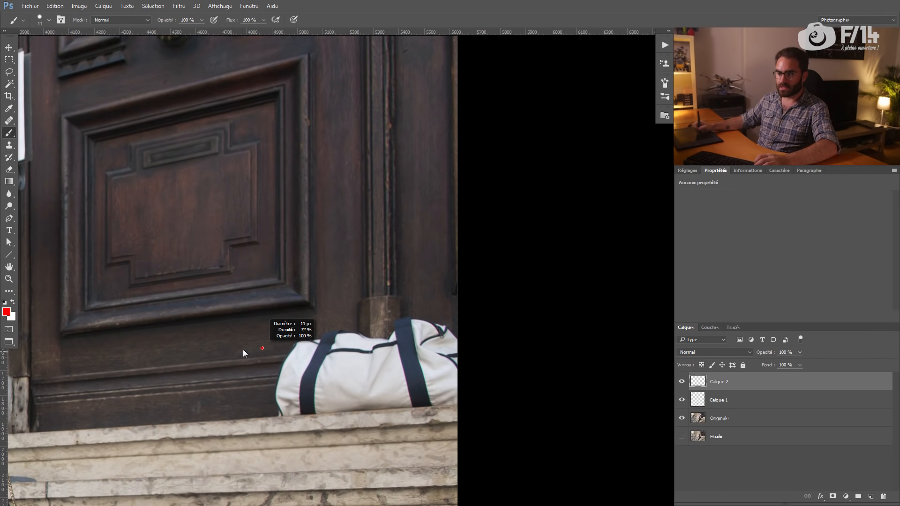
{"action": "left_click", "coordinate": [504, 340], "text": "shift"}
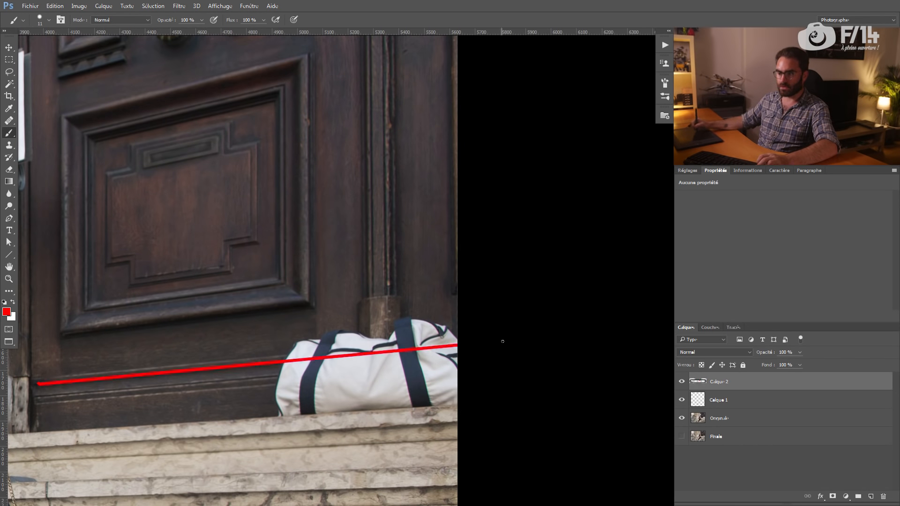
{"action": "left_click", "coordinate": [367, 45]}
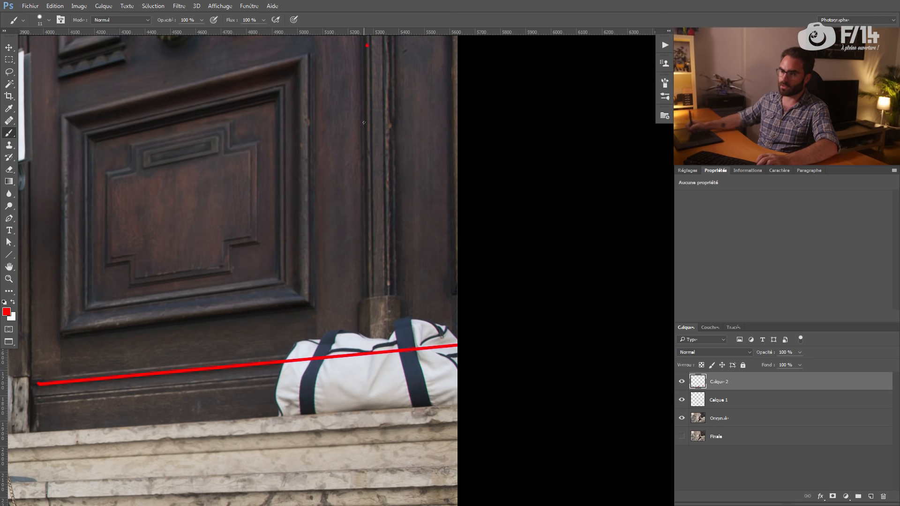
{"action": "left_click", "coordinate": [372, 416], "text": "shift"}
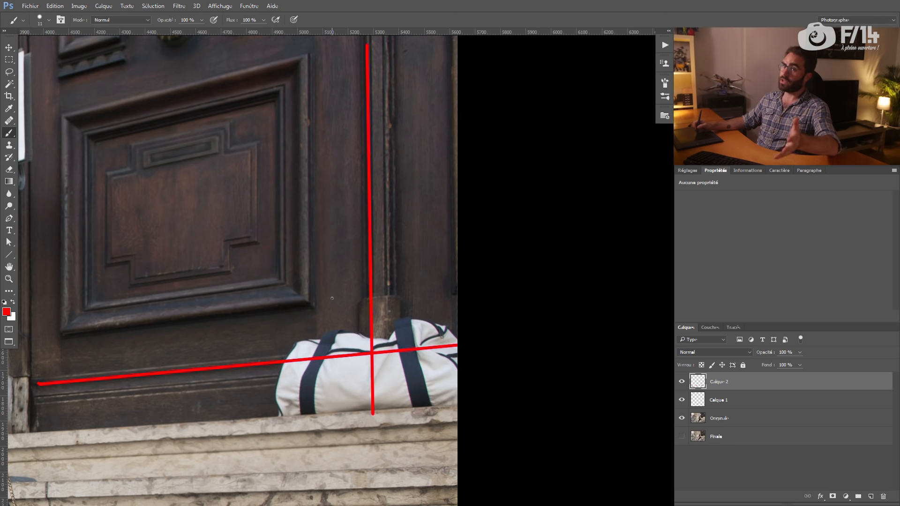
{"action": "key", "text": "ctrl+alt+z"}
{"action": "key", "text": "ctrl+alt+z"}
{"action": "key", "text": "ctrl+alt+z"}
{"action": "key", "text": "ctrl+alt+z"}
Switch to the Clone Stamp and set its brush to 137 px diameter with 6% hardness.
{"action": "left_click_drag", "start_coordinate": [452, 329], "coordinate": [478, 331]}
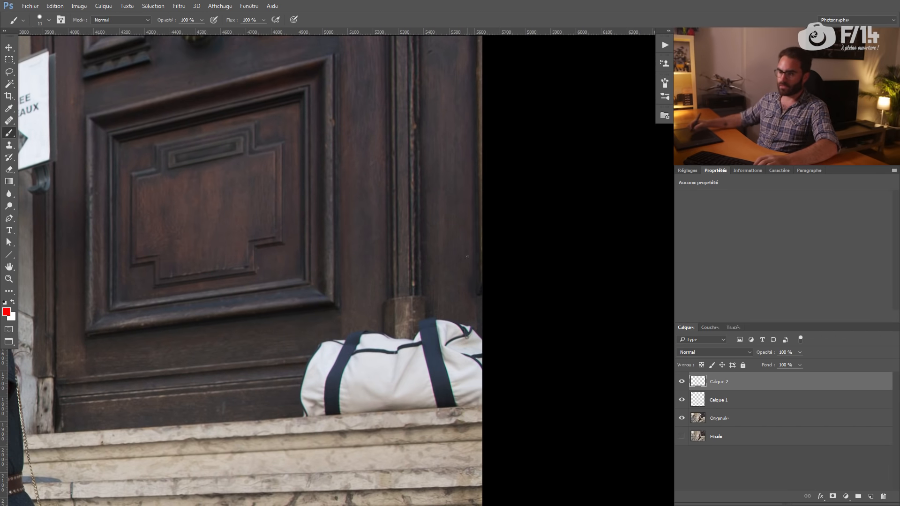
{"action": "key", "text": "s"}
{"action": "left_click_drag", "start_coordinate": [403, 204], "coordinate": [401, 203]}
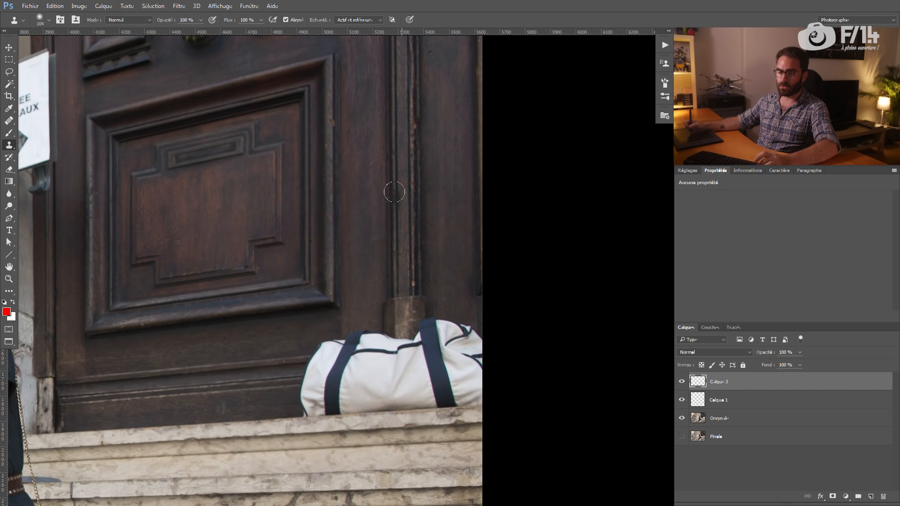
{"action": "left_click_drag", "start_coordinate": [393, 138], "coordinate": [399, 131]}
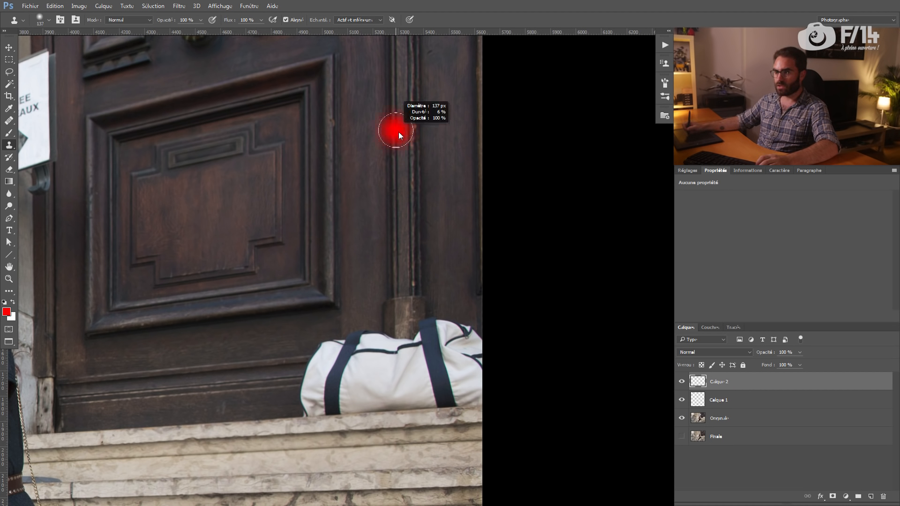
Clone the door's vertical post downwards over its base and the middle of the bag to the top step.
{"action": "key", "text": "alt"}
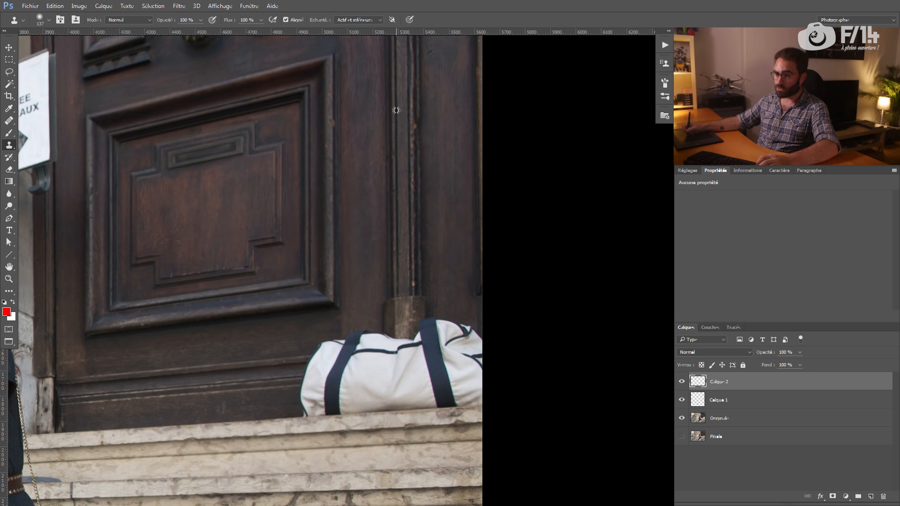
{"action": "left_click", "coordinate": [395, 110], "text": "alt"}
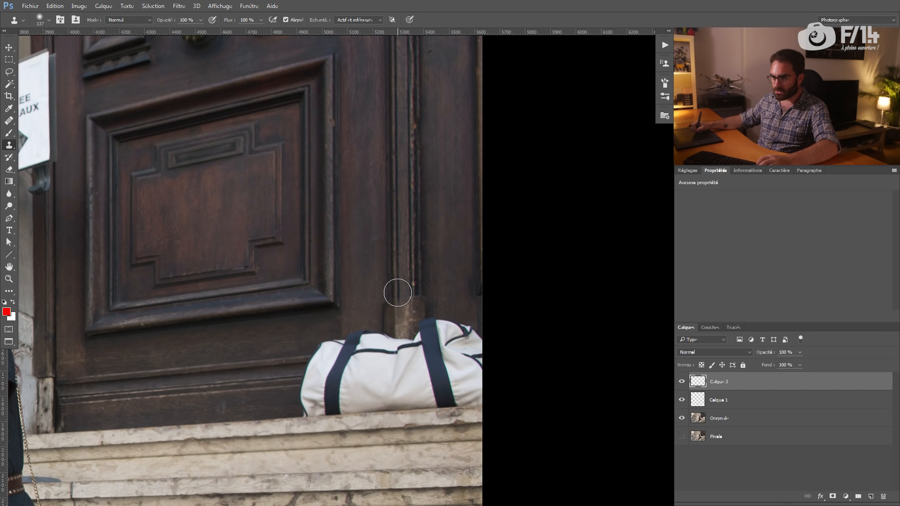
{"action": "left_click_drag", "start_coordinate": [398, 292], "coordinate": [396, 330]}
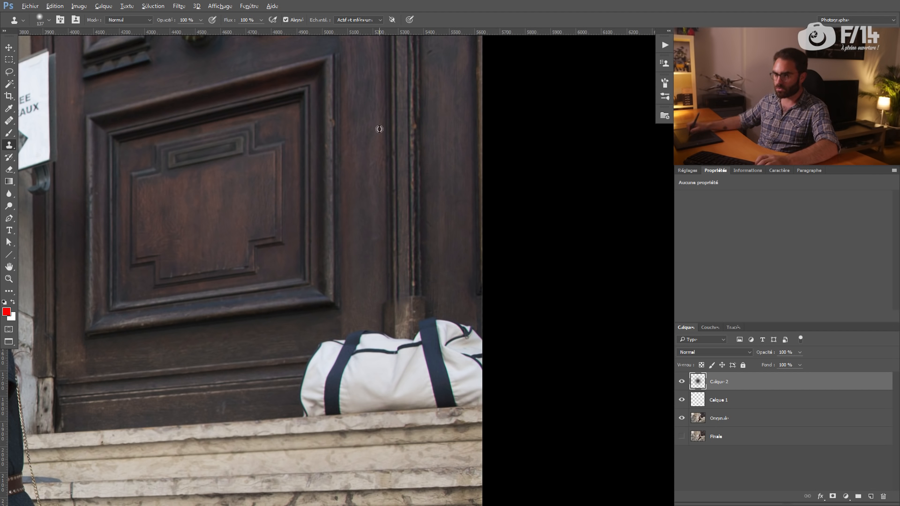
{"action": "left_click", "coordinate": [394, 128], "text": "alt"}
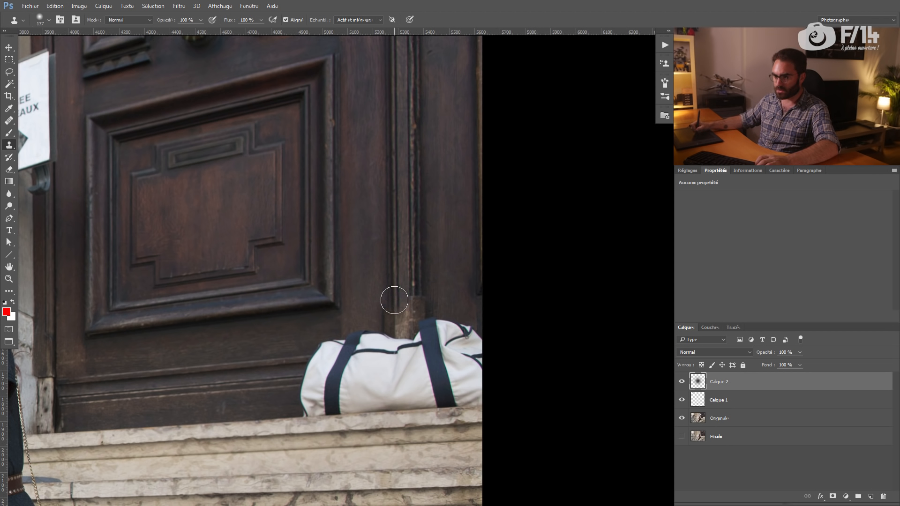
{"action": "mouse_move", "coordinate": [395, 298]}
{"action": "left_mouse_down"}
{"action": "mouse_move", "coordinate": [391, 336]}
{"action": "mouse_move", "coordinate": [403, 334]}
{"action": "mouse_move", "coordinate": [413, 305]}
{"action": "mouse_move", "coordinate": [411, 342]}
{"action": "left_mouse_up"}
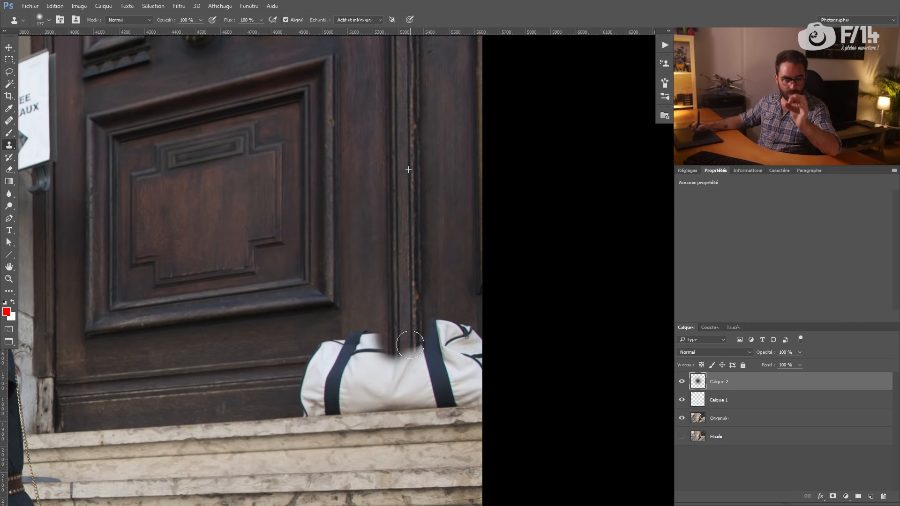
{"action": "mouse_move", "coordinate": [410, 345]}
{"action": "left_mouse_down"}
{"action": "mouse_move", "coordinate": [409, 364]}
{"action": "mouse_move", "coordinate": [401, 335]}
{"action": "mouse_move", "coordinate": [393, 385]}
{"action": "mouse_move", "coordinate": [408, 395]}
{"action": "mouse_move", "coordinate": [415, 316]}
{"action": "mouse_move", "coordinate": [427, 407]}
{"action": "mouse_move", "coordinate": [394, 412]}
{"action": "mouse_move", "coordinate": [427, 414]}
{"action": "mouse_move", "coordinate": [386, 428]}
{"action": "mouse_move", "coordinate": [391, 371]}
{"action": "mouse_move", "coordinate": [396, 434]}
{"action": "mouse_move", "coordinate": [406, 351]}
{"action": "mouse_move", "coordinate": [422, 376]}
{"action": "mouse_move", "coordinate": [381, 283]}
{"action": "mouse_move", "coordinate": [413, 340]}
{"action": "mouse_move", "coordinate": [421, 406]}
{"action": "left_mouse_up"}
Try to clone the door's horizontal mouldings across the bag on a new layer, undo the stroke and delete that layer.
{"action": "left_click_drag", "start_coordinate": [323, 349], "coordinate": [333, 311]}
{"action": "left_click", "coordinate": [868, 496]}
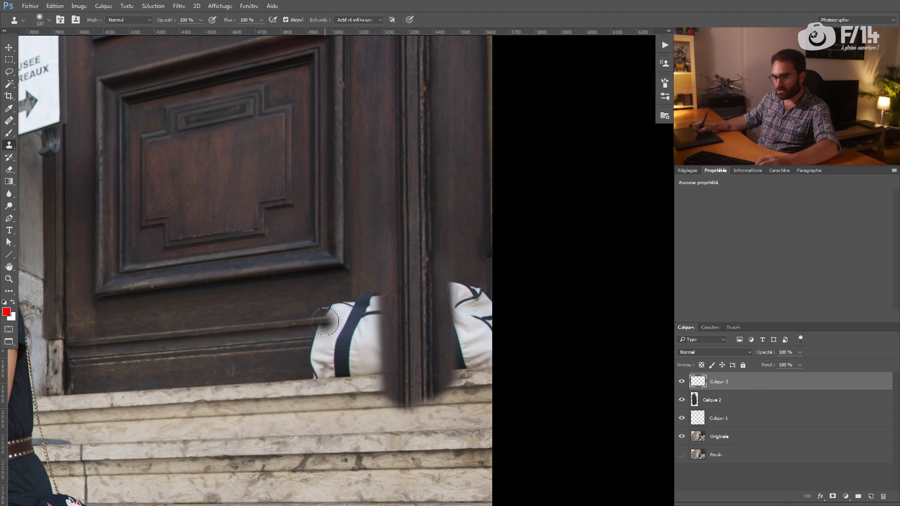
{"action": "mouse_move", "coordinate": [326, 322]}
{"action": "left_mouse_down"}
{"action": "mouse_move", "coordinate": [312, 360]}
{"action": "mouse_move", "coordinate": [337, 365]}
{"action": "mouse_move", "coordinate": [376, 325]}
{"action": "mouse_move", "coordinate": [358, 306]}
{"action": "mouse_move", "coordinate": [424, 310]}
{"action": "mouse_move", "coordinate": [405, 325]}
{"action": "mouse_move", "coordinate": [451, 310]}
{"action": "mouse_move", "coordinate": [442, 309]}
{"action": "mouse_move", "coordinate": [450, 295]}
{"action": "mouse_move", "coordinate": [454, 311]}
{"action": "mouse_move", "coordinate": [491, 307]}
{"action": "mouse_move", "coordinate": [455, 292]}
{"action": "mouse_move", "coordinate": [489, 306]}
{"action": "left_mouse_up"}
{"action": "key", "text": "alt"}
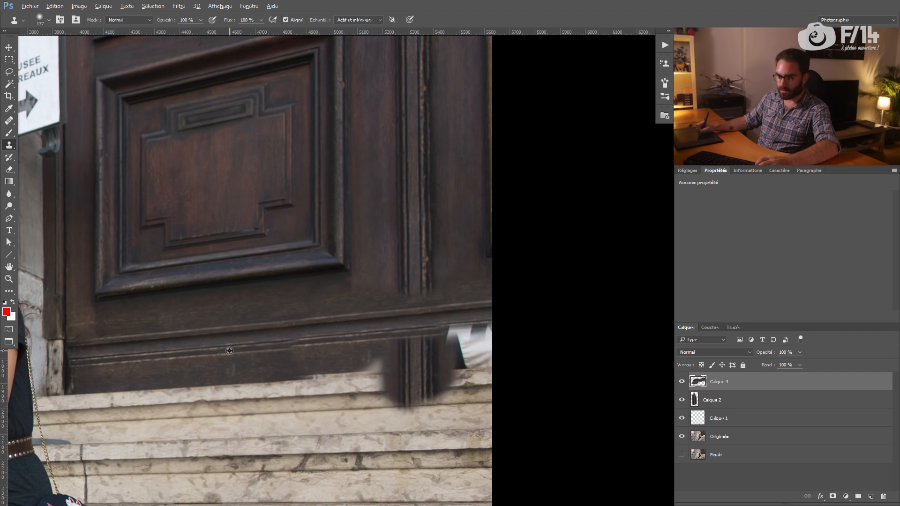
{"action": "left_click", "coordinate": [214, 347], "text": "alt"}
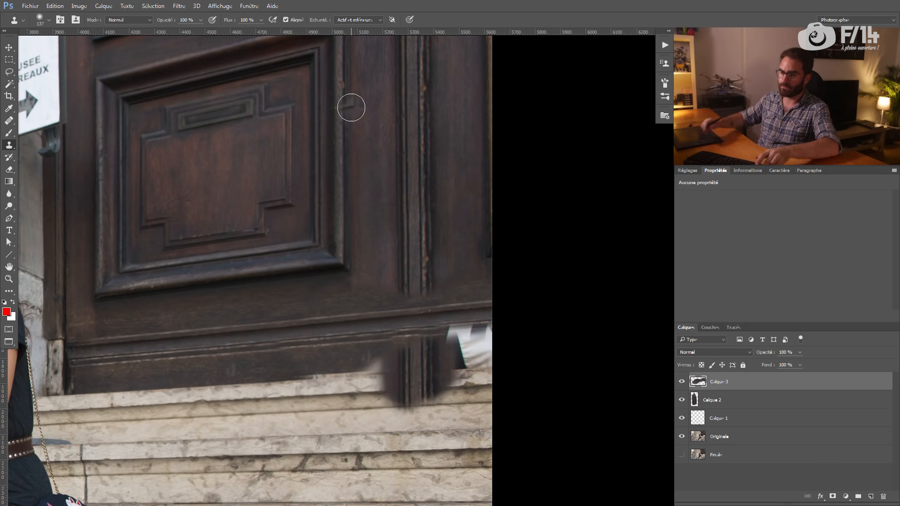
{"action": "key", "text": "ctrl+z"}
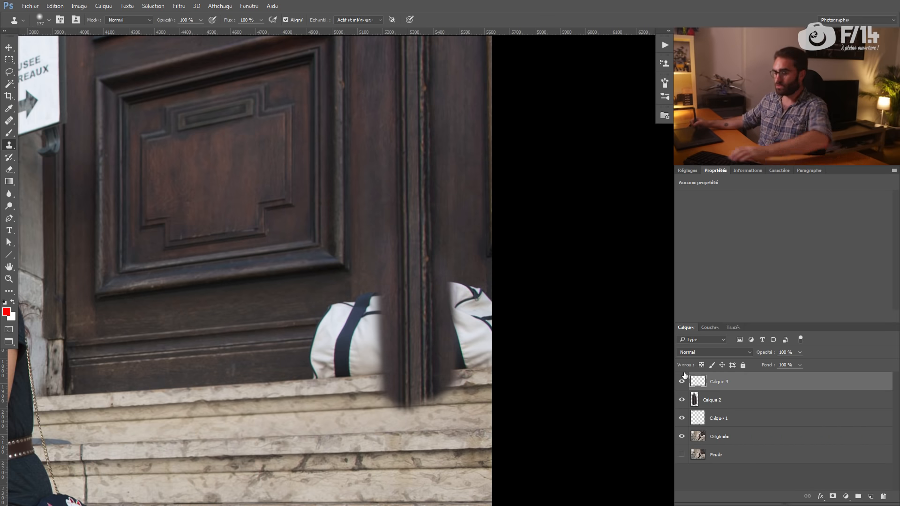
{"action": "key", "text": "Delete"}
On the Originale layer, make a rectangular selection around the lower part of the door beside the bag.
{"action": "left_click", "coordinate": [722, 421]}
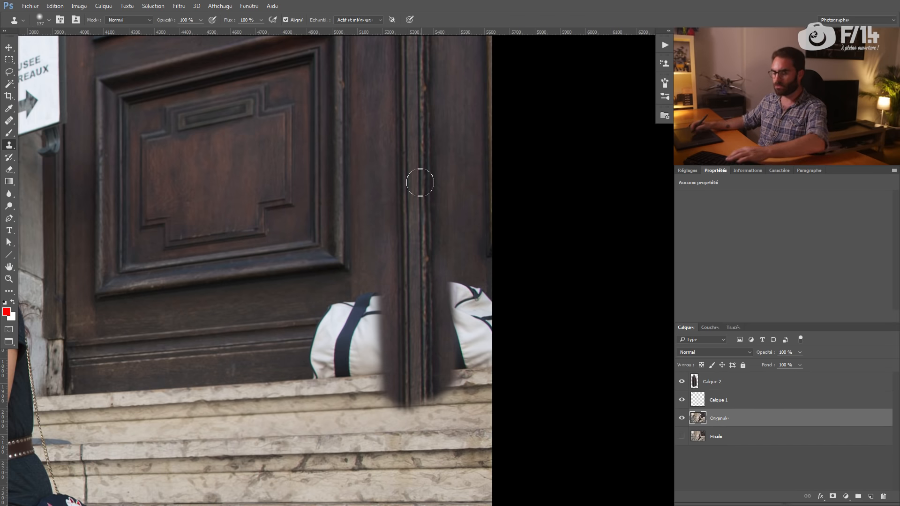
{"action": "key", "text": "m"}
{"action": "key", "text": "l"}
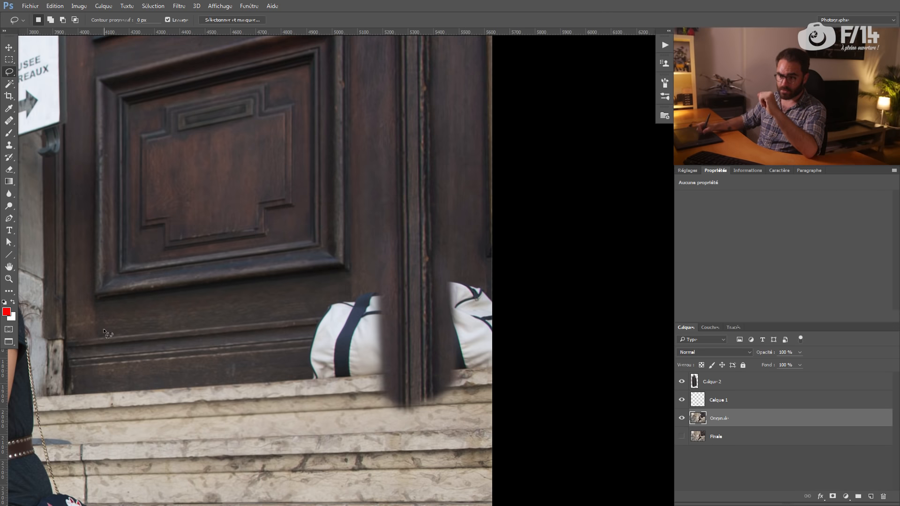
{"action": "key", "text": "m"}
{"action": "left_click_drag", "start_coordinate": [87, 285], "coordinate": [383, 422]}
{"action": "left_click_drag", "start_coordinate": [245, 360], "coordinate": [229, 343]}
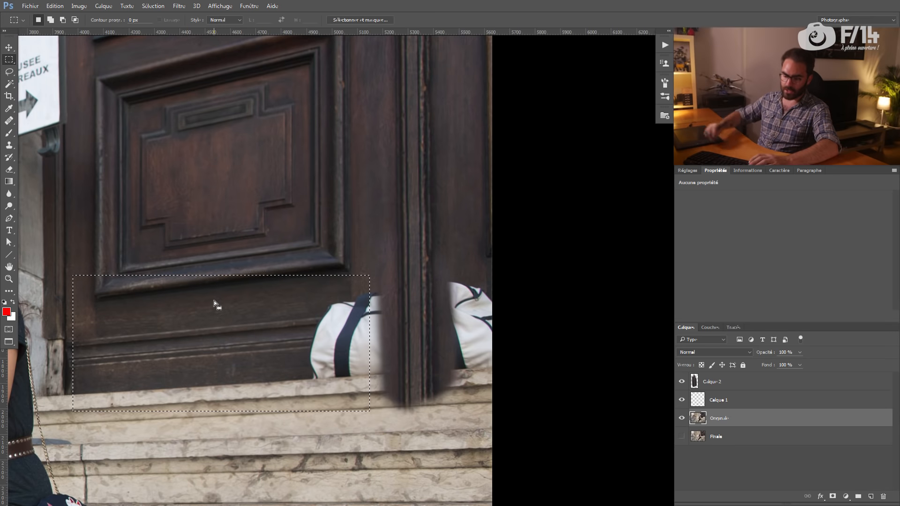
Copy the selected door area to a new layer, and undo the copy.
{"action": "key", "text": "ctrl+j"}
{"action": "key", "text": "v"}
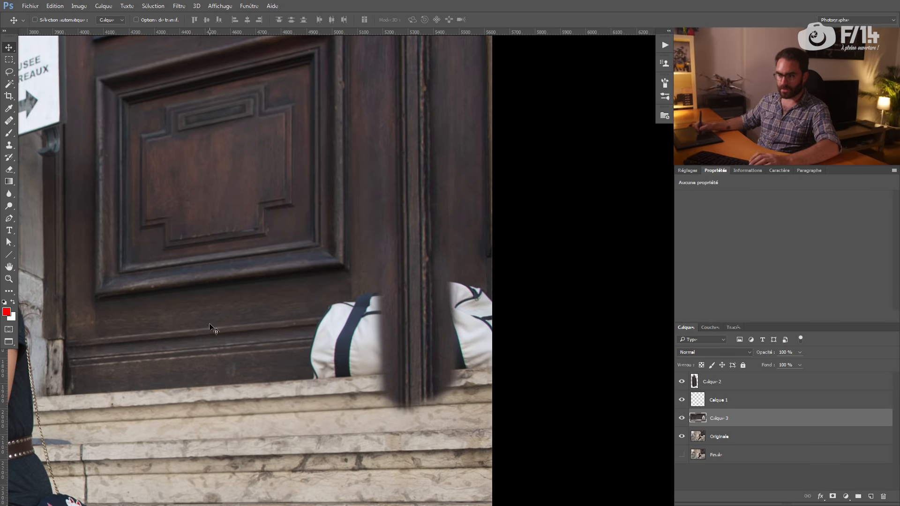
{"action": "key", "text": "ctrl+z"}
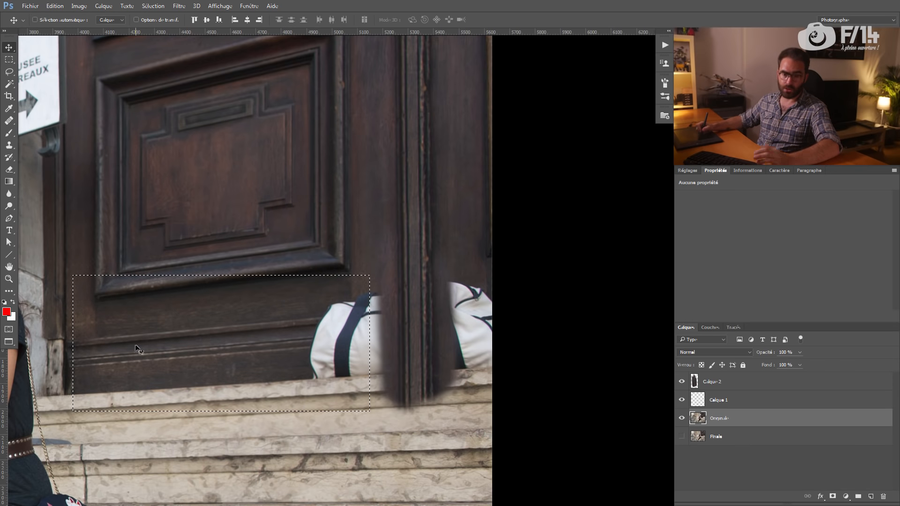
Copy the selected door area to a new layer, raise it above Calque 2 and align its mouldings over the bag.
{"action": "key", "text": "ctrl+j"}
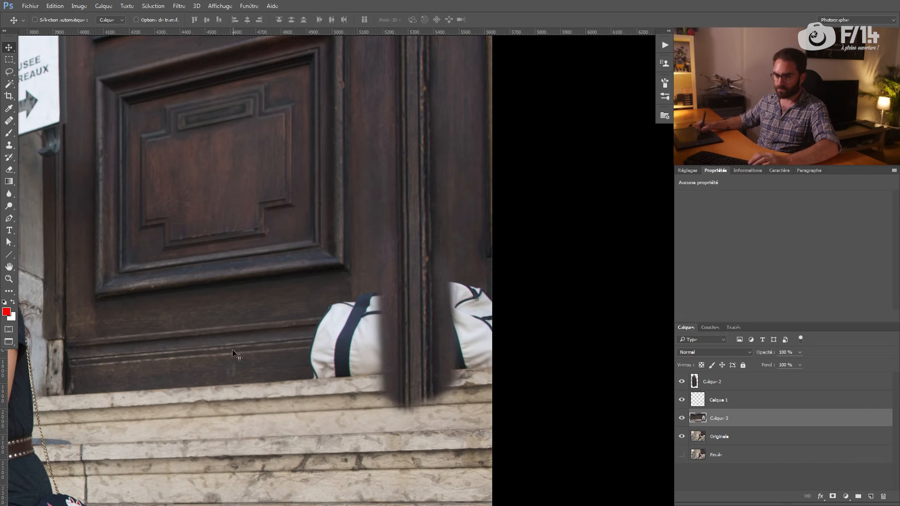
{"action": "left_click_drag", "start_coordinate": [186, 360], "coordinate": [396, 345]}
{"action": "left_click_drag", "start_coordinate": [768, 412], "coordinate": [773, 374]}
{"action": "left_click_drag", "start_coordinate": [359, 336], "coordinate": [321, 342]}
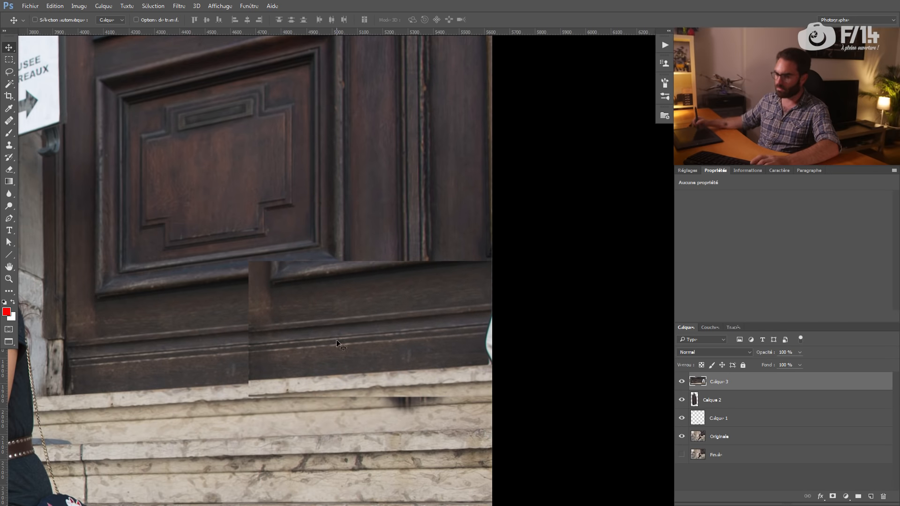
Mask the copied door layer, hide its left and upper edges with a soft 266 px black brush, and fine-tune its position.
{"action": "left_click", "coordinate": [832, 496]}
{"action": "key", "text": "b"}
{"action": "left_click_drag", "start_coordinate": [268, 327], "coordinate": [271, 329]}
{"action": "left_click_drag", "start_coordinate": [239, 276], "coordinate": [242, 348]}
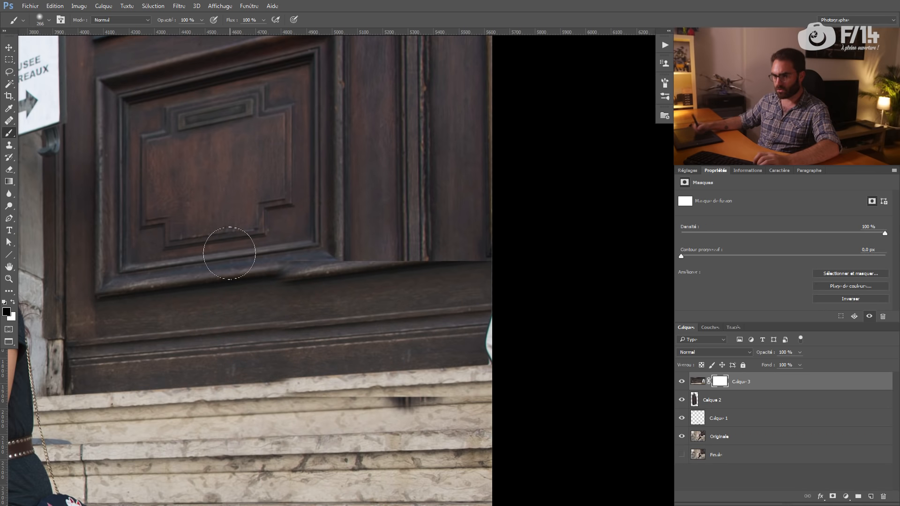
{"action": "mouse_move", "coordinate": [269, 248]}
{"action": "left_mouse_down"}
{"action": "mouse_move", "coordinate": [352, 251]}
{"action": "mouse_move", "coordinate": [427, 236]}
{"action": "left_mouse_up"}
{"action": "key", "text": "v"}
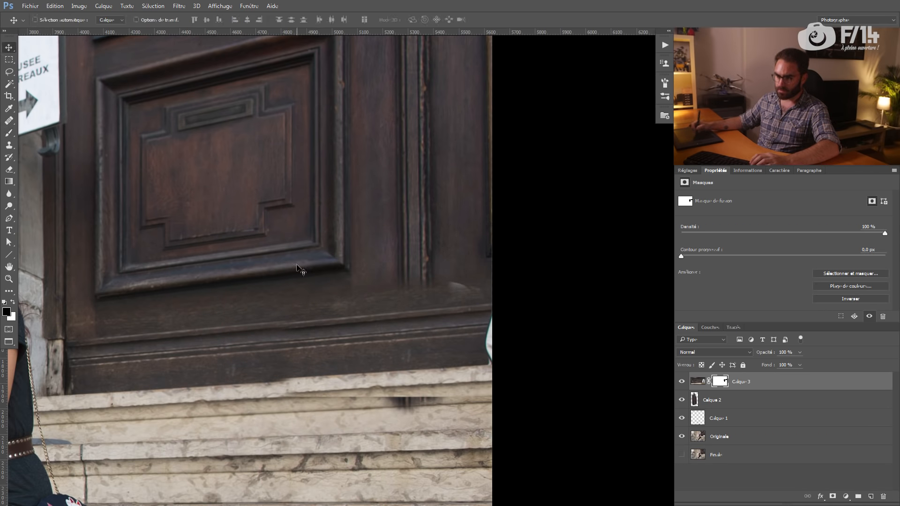
{"action": "mouse_move", "coordinate": [321, 333]}
{"action": "left_mouse_down"}
{"action": "mouse_move", "coordinate": [319, 326]}
{"action": "mouse_move", "coordinate": [288, 330]}
{"action": "mouse_move", "coordinate": [304, 326]}
{"action": "left_mouse_up"}
{"action": "key", "text": "ctrl+t"}
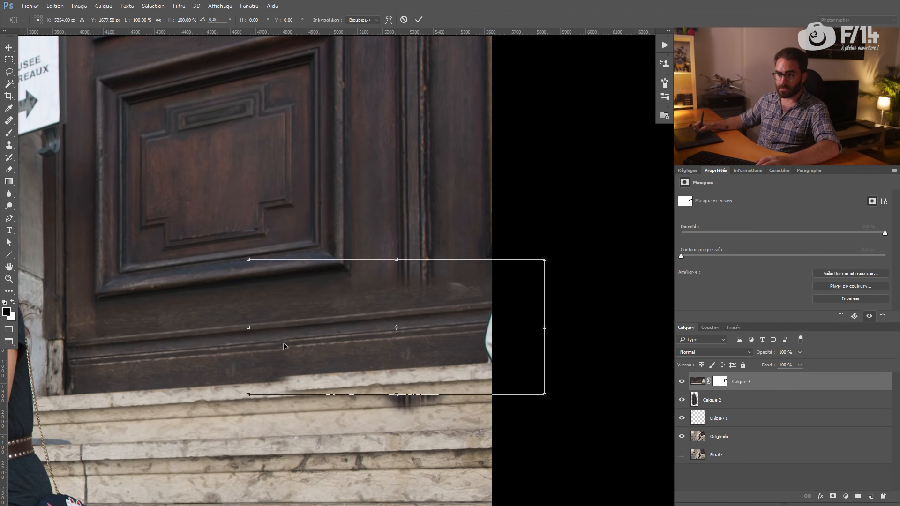
{"action": "left_click_drag", "start_coordinate": [396, 327], "coordinate": [363, 300]}
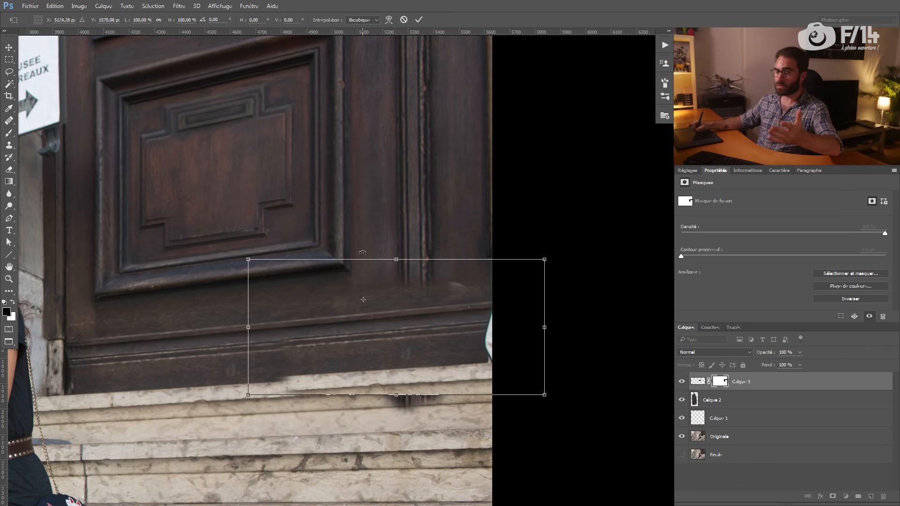
{"action": "right_click", "coordinate": [353, 300]}
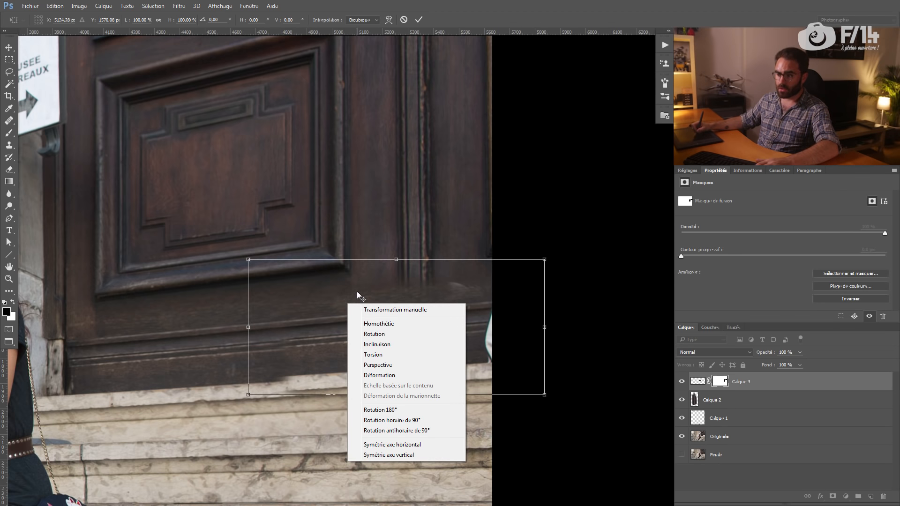
{"action": "left_click", "coordinate": [356, 291]}
{"action": "left_click_drag", "start_coordinate": [363, 299], "coordinate": [385, 303]}
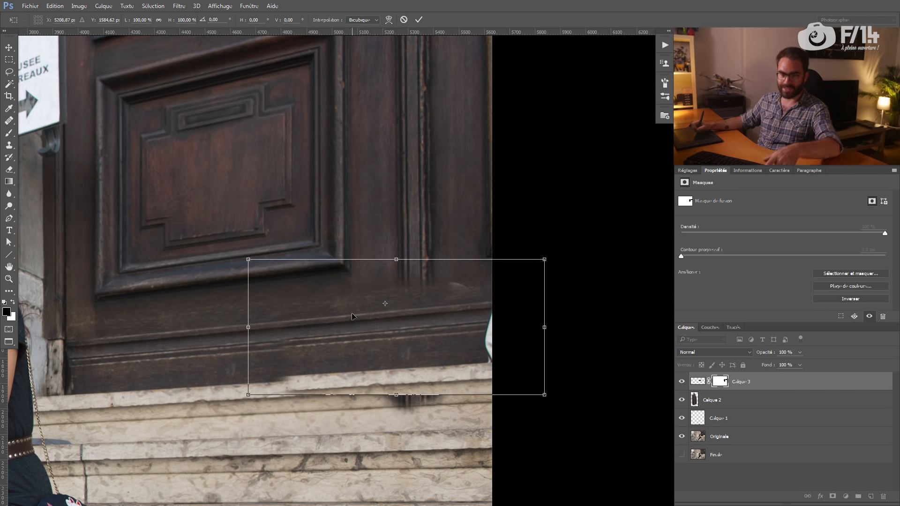
{"action": "left_click_drag", "start_coordinate": [494, 288], "coordinate": [494, 356]}
{"action": "left_click", "coordinate": [284, 322]}
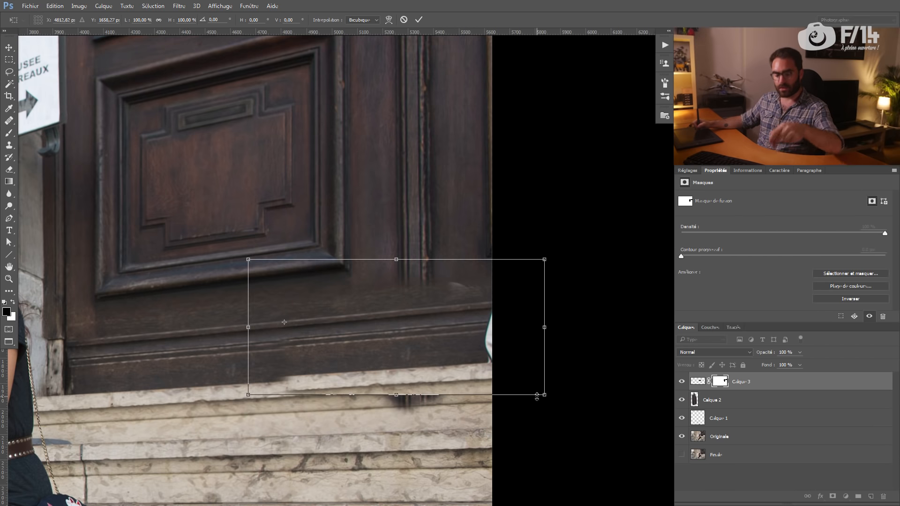
{"action": "left_click_drag", "start_coordinate": [544, 396], "coordinate": [494, 360]}
{"action": "left_click_drag", "start_coordinate": [491, 355], "coordinate": [648, 412]}
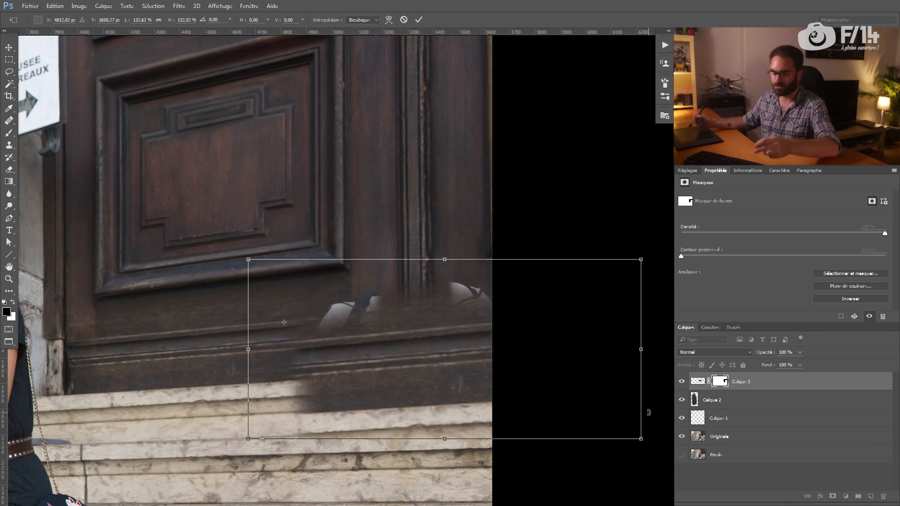
{"action": "key", "text": "Return"}
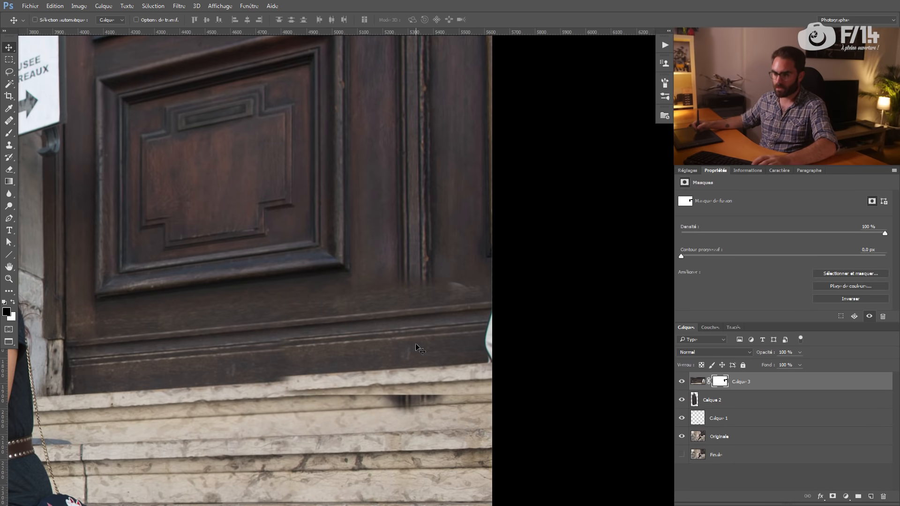
Scale Calque 3 to about 109 % around a reference point placed on the door's moulding, covering the rest of the bag.
{"action": "key", "text": "ctrl+t"}
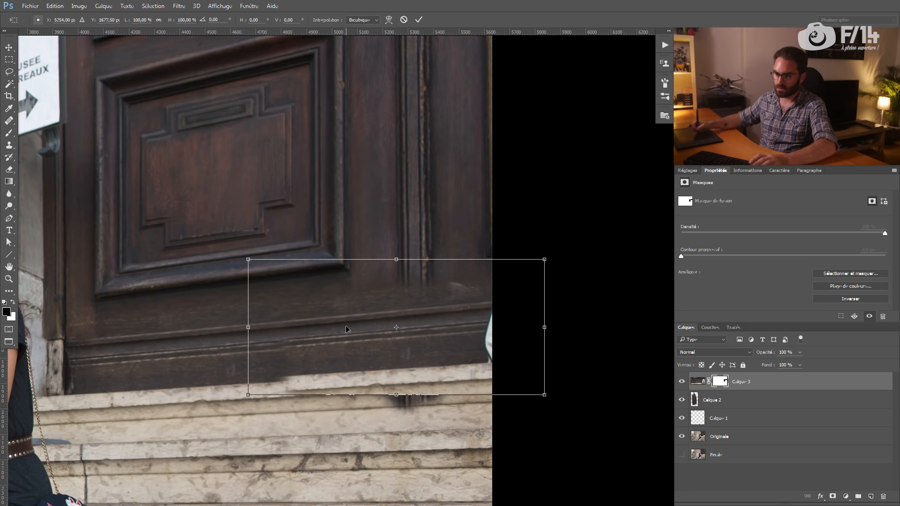
{"action": "left_click", "coordinate": [282, 321], "text": "alt"}
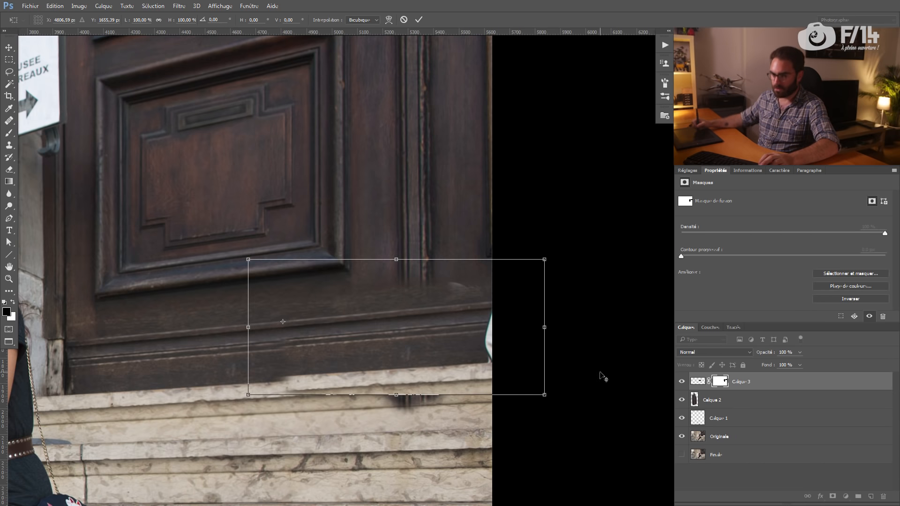
{"action": "left_click_drag", "start_coordinate": [543, 396], "coordinate": [574, 400]}
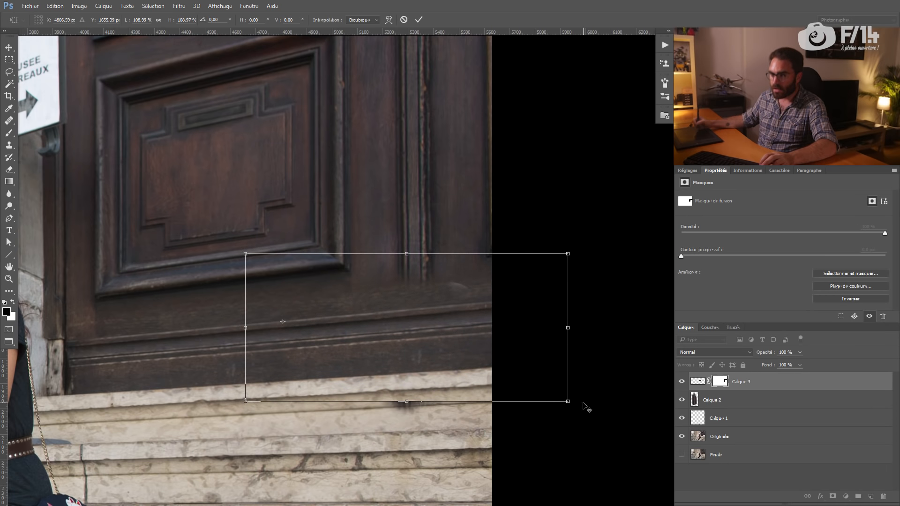
{"action": "key", "text": "Return"}
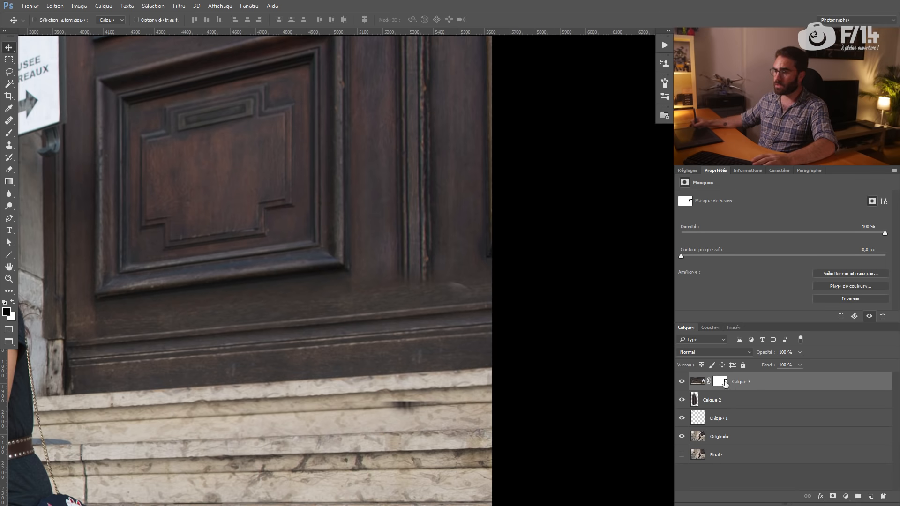
Reveal the door's vertical post through Calque 3 by painting its mask black with a soft 170 px brush.
{"action": "key", "text": "b"}
{"action": "right_click", "coordinate": [385, 295], "text": "alt"}
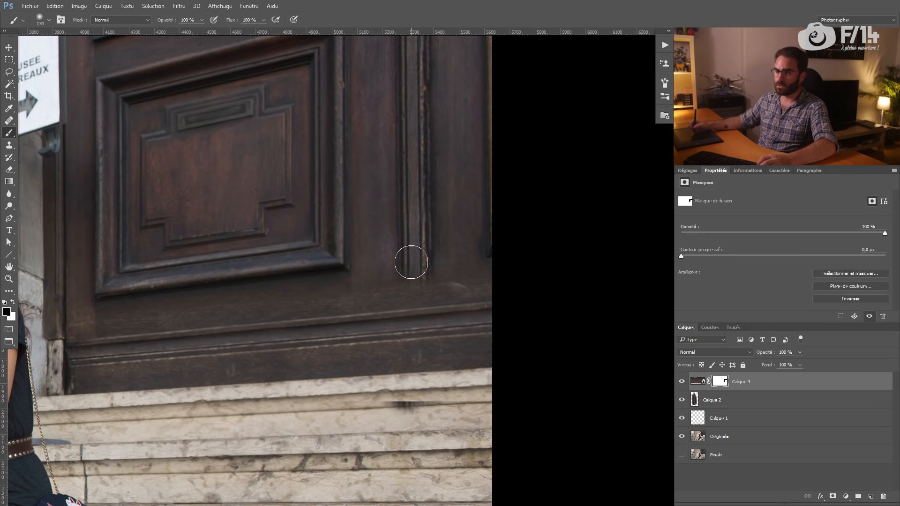
{"action": "right_click", "coordinate": [439, 261]}
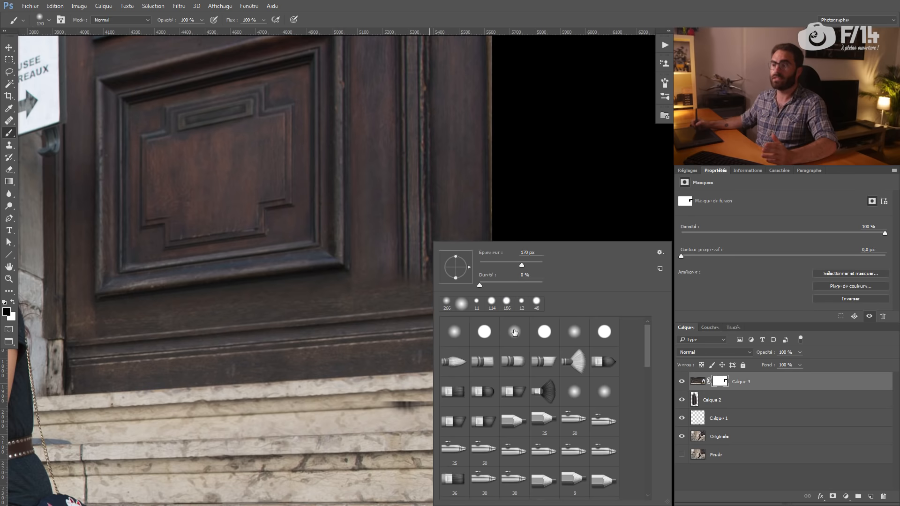
{"action": "left_click", "coordinate": [542, 175]}
{"action": "mouse_move", "coordinate": [410, 279]}
{"action": "left_mouse_down"}
{"action": "mouse_move", "coordinate": [417, 363]}
{"action": "mouse_move", "coordinate": [425, 347]}
{"action": "mouse_move", "coordinate": [418, 349]}
{"action": "mouse_move", "coordinate": [413, 277]}
{"action": "mouse_move", "coordinate": [413, 295]}
{"action": "mouse_move", "coordinate": [444, 89]}
{"action": "left_mouse_up"}
Restore the mouldings along the post's left side by painting the mask white with a 69 px brush at about 85 % hardness.
{"action": "right_click", "coordinate": [378, 337], "text": "alt"}
{"action": "right_click", "coordinate": [377, 338]}
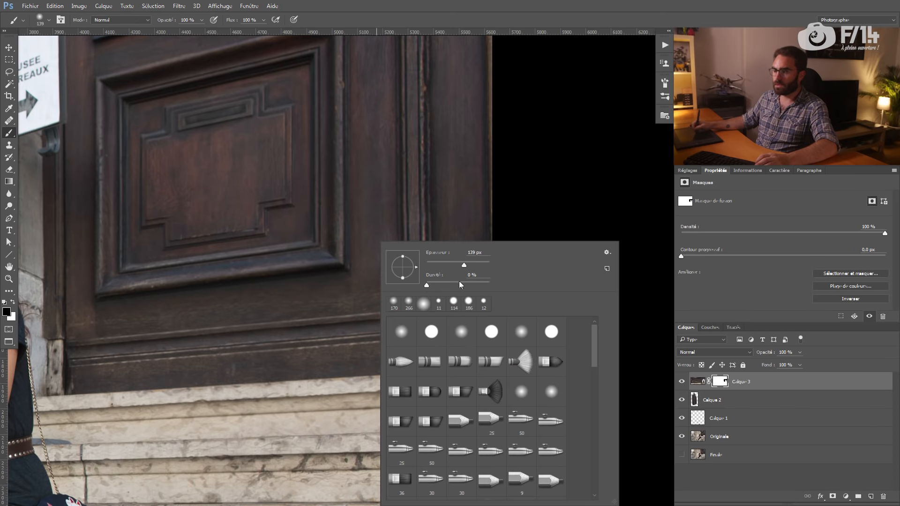
{"action": "right_click", "coordinate": [334, 306], "text": "alt"}
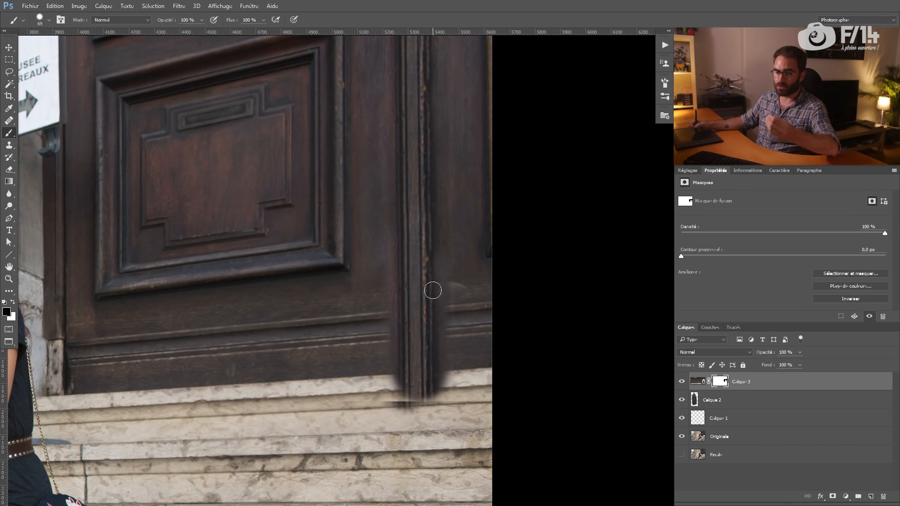
{"action": "right_click", "coordinate": [409, 294]}
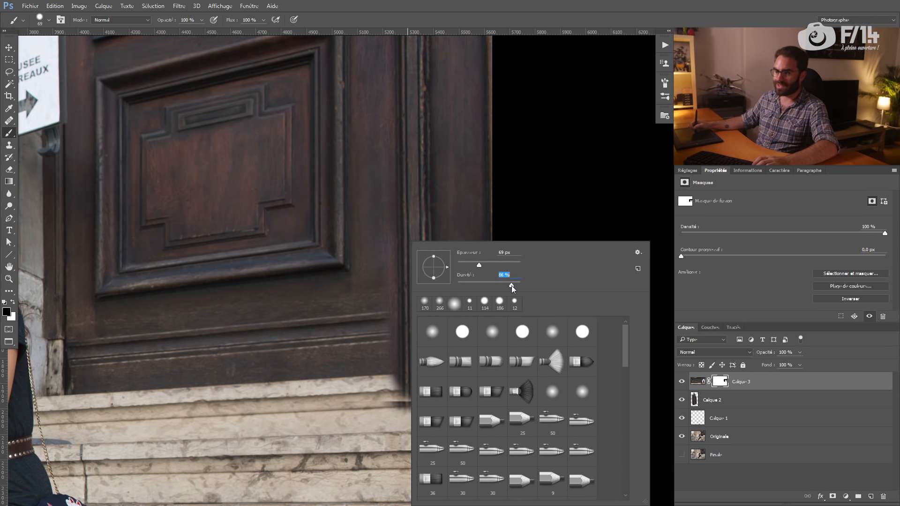
{"action": "left_click", "coordinate": [366, 291]}
{"action": "key", "text": "x"}
{"action": "left_click_drag", "start_coordinate": [380, 276], "coordinate": [381, 258]}
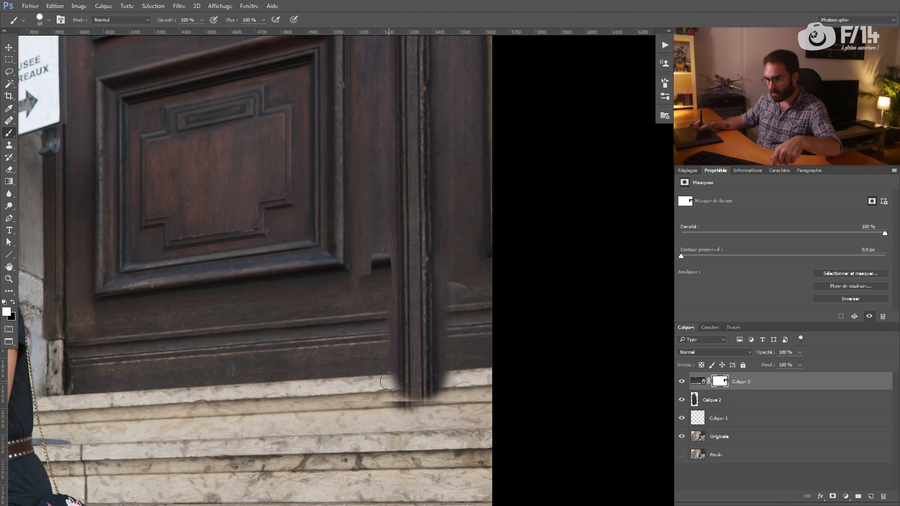
{"action": "left_click_drag", "start_coordinate": [388, 381], "coordinate": [393, 262]}
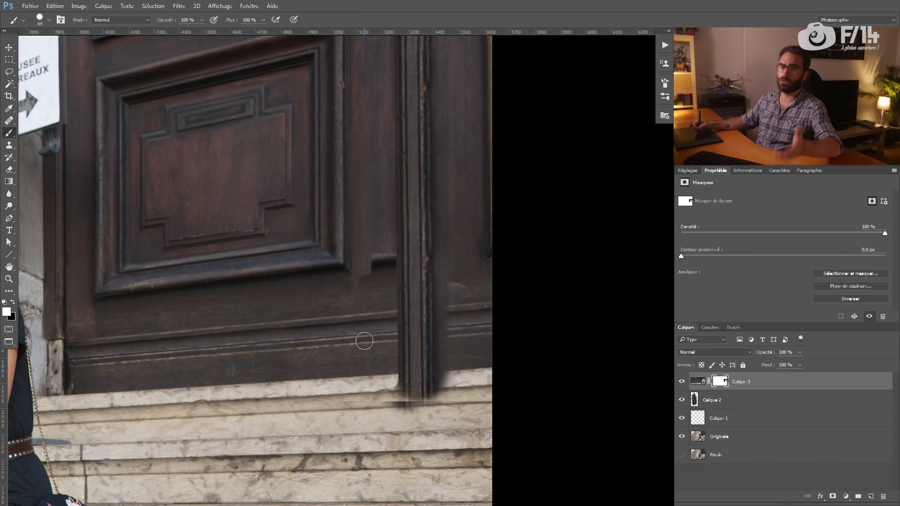
Restore the mouldings along the post's right side by painting the mask white with a softer 88 px brush.
{"action": "right_click", "coordinate": [382, 262], "text": "alt"}
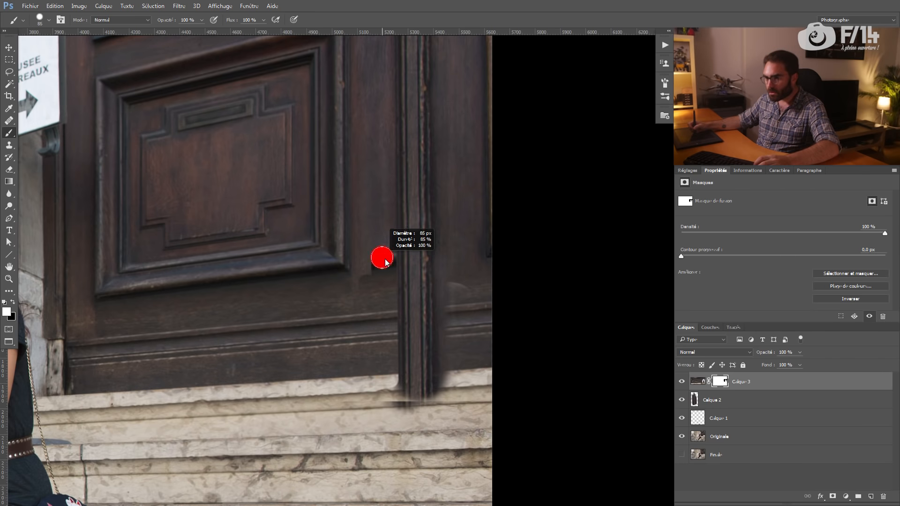
{"action": "right_click", "coordinate": [382, 253]}
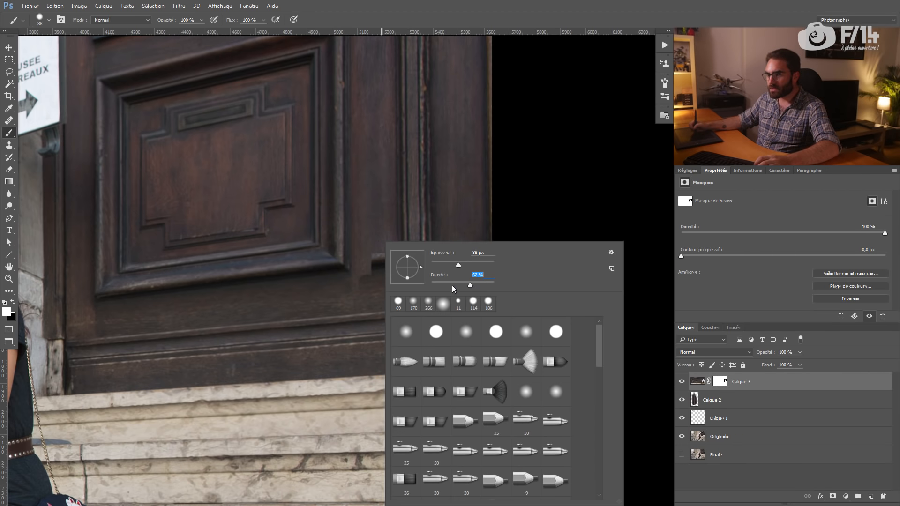
{"action": "key", "text": "Return"}
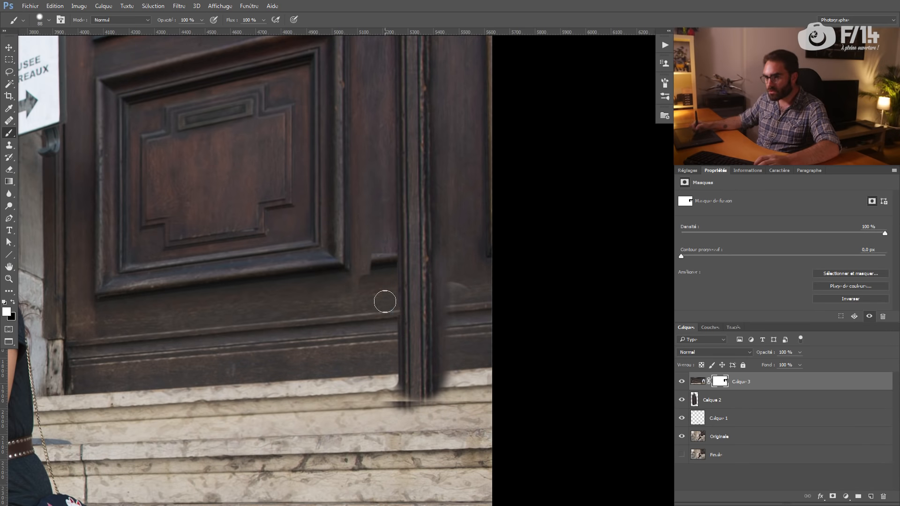
{"action": "key", "text": "x"}
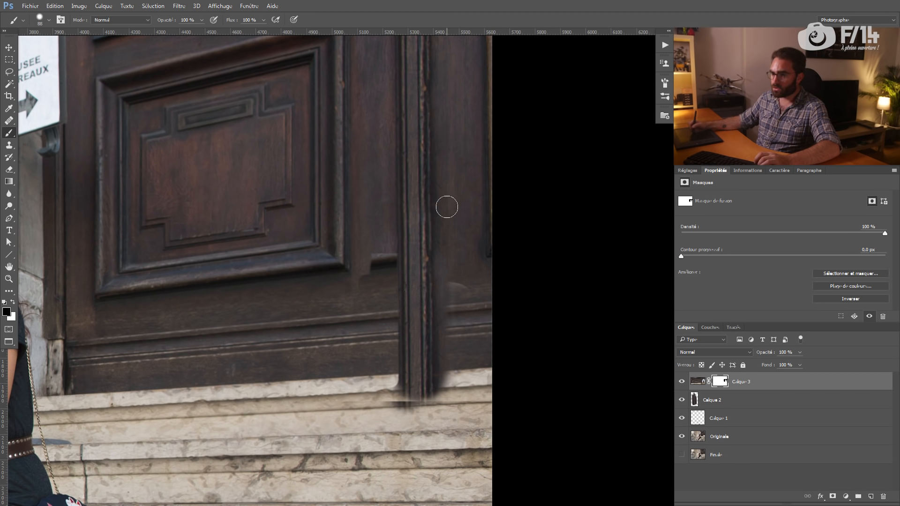
{"action": "left_click_drag", "start_coordinate": [457, 291], "coordinate": [458, 333]}
{"action": "key", "text": "x"}
{"action": "left_click_drag", "start_coordinate": [452, 265], "coordinate": [465, 308]}
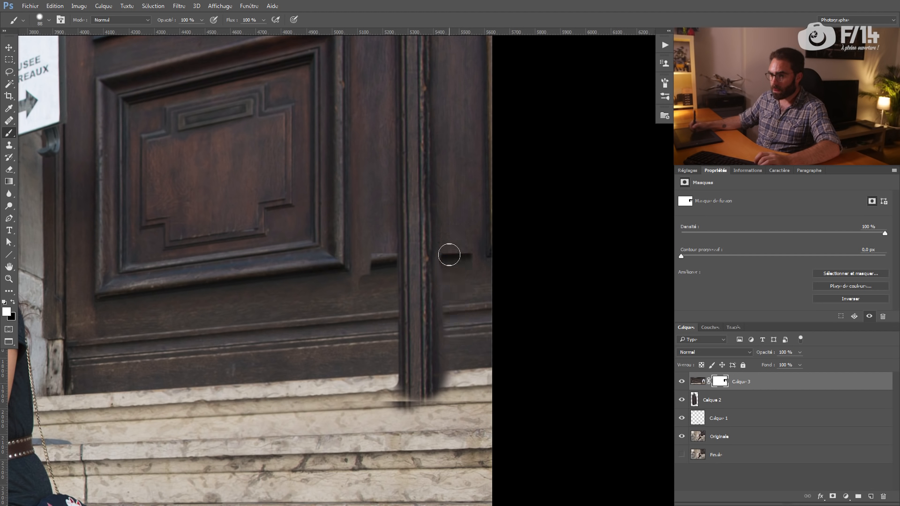
{"action": "left_click_drag", "start_coordinate": [450, 390], "coordinate": [448, 300]}
{"action": "left_click_drag", "start_coordinate": [452, 313], "coordinate": [440, 179]}
{"action": "left_click_drag", "start_coordinate": [452, 289], "coordinate": [455, 294]}
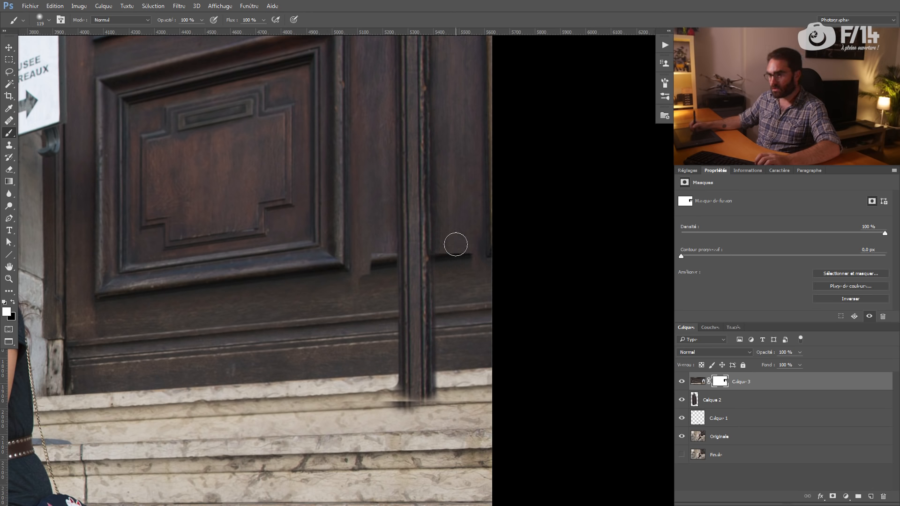
Hide the leftover panel edges on both sides of the post by painting the mask black with a soft brush of about 373 px.
{"action": "key", "text": "x"}
{"action": "mouse_move", "coordinate": [411, 230]}
{"action": "left_mouse_down"}
{"action": "mouse_move", "coordinate": [441, 227]}
{"action": "mouse_move", "coordinate": [426, 204]}
{"action": "left_mouse_up"}
{"action": "mouse_move", "coordinate": [341, 224]}
{"action": "left_mouse_down"}
{"action": "mouse_move", "coordinate": [355, 218]}
{"action": "mouse_move", "coordinate": [396, 227]}
{"action": "mouse_move", "coordinate": [322, 239]}
{"action": "mouse_move", "coordinate": [441, 210]}
{"action": "left_mouse_up"}
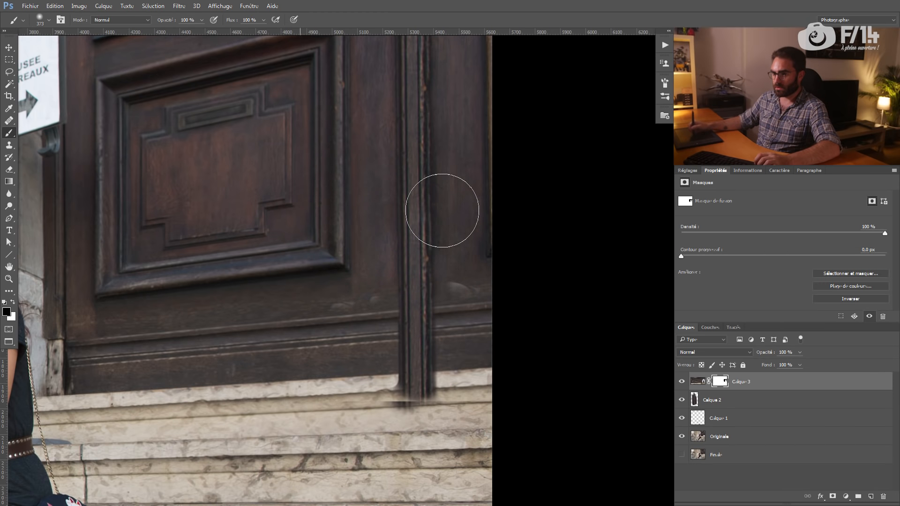
{"action": "left_click_drag", "start_coordinate": [341, 250], "coordinate": [320, 249]}
{"action": "left_click_drag", "start_coordinate": [338, 333], "coordinate": [357, 347]}
Restore the top step at the post's base by painting the mask white with a 73 px brush at 83 % hardness.
{"action": "key", "text": "x"}
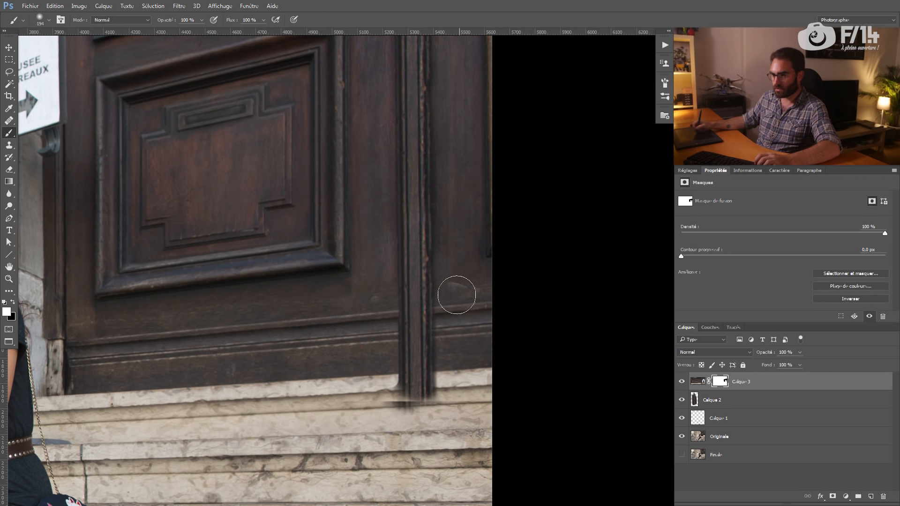
{"action": "left_click_drag", "start_coordinate": [419, 396], "coordinate": [398, 403]}
{"action": "right_click", "coordinate": [498, 393]}
{"action": "right_click", "coordinate": [484, 400]}
{"action": "left_click_drag", "start_coordinate": [543, 281], "coordinate": [563, 284]}
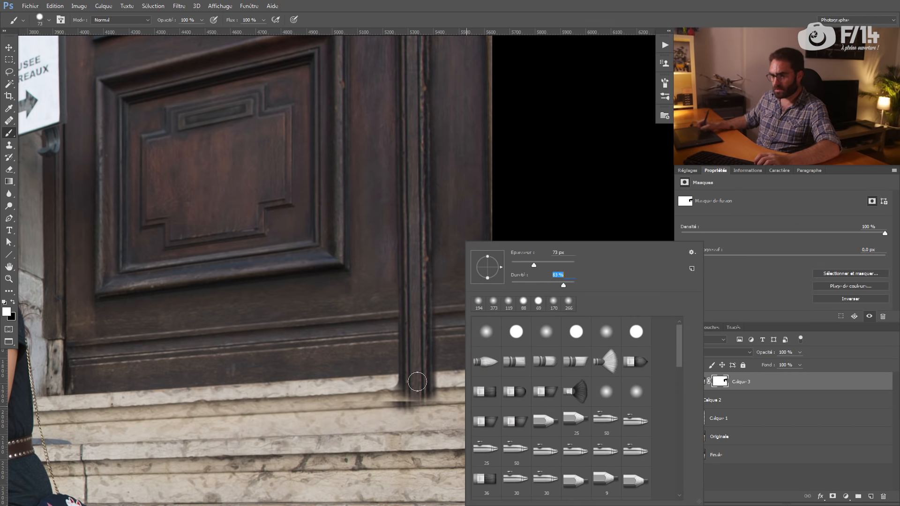
{"action": "mouse_move", "coordinate": [447, 393]}
{"action": "left_mouse_down"}
{"action": "mouse_move", "coordinate": [356, 404]}
{"action": "mouse_move", "coordinate": [395, 401]}
{"action": "mouse_move", "coordinate": [383, 392]}
{"action": "mouse_move", "coordinate": [408, 385]}
{"action": "left_mouse_up"}
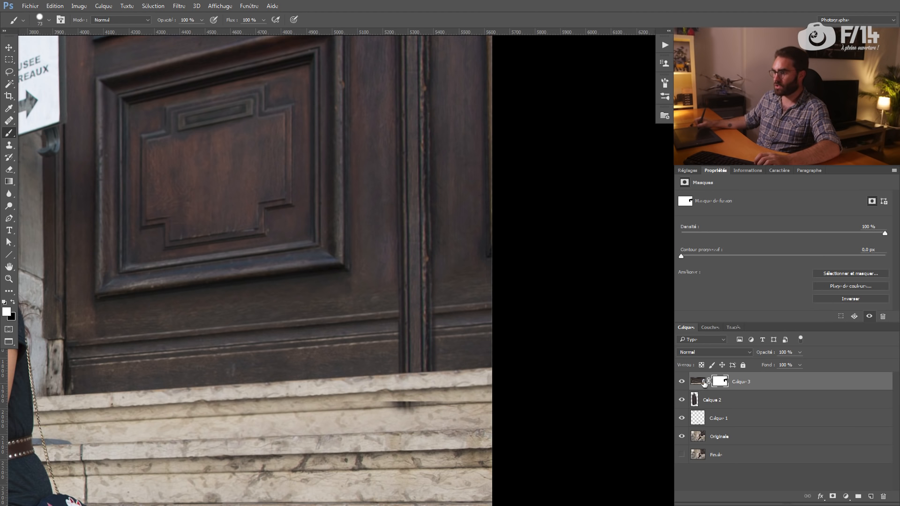
Add a mask to Calque 2 and paint black over the dark post remnant on the stone step.
{"action": "left_click", "coordinate": [731, 400]}
{"action": "left_click", "coordinate": [832, 496]}
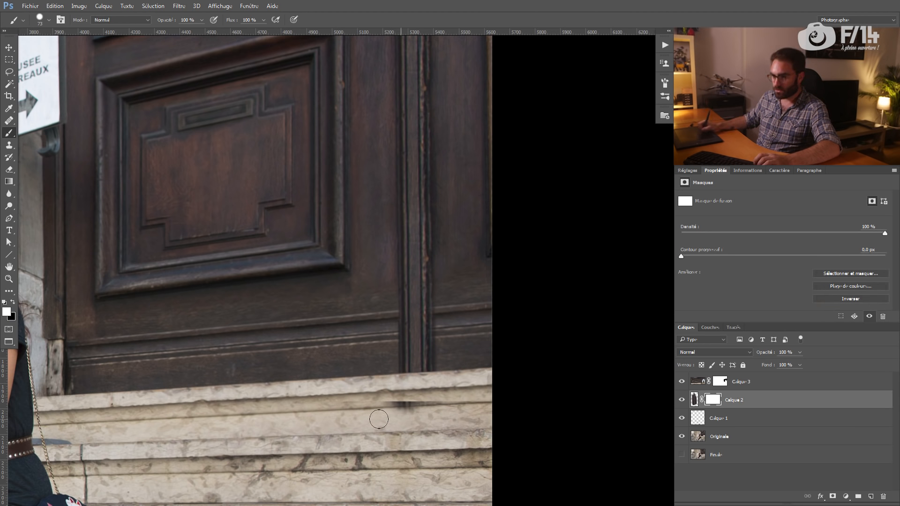
{"action": "left_click_drag", "start_coordinate": [449, 407], "coordinate": [299, 414]}
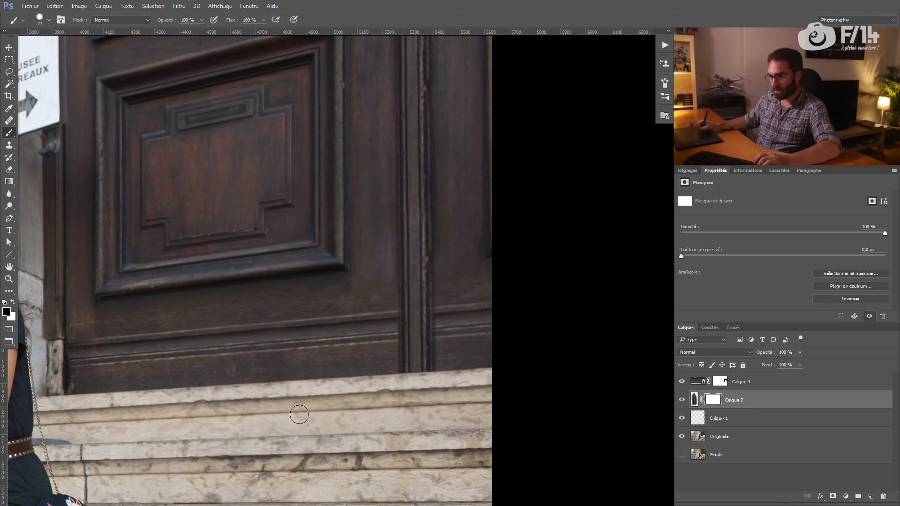
Compare the door retouch with Calque 2 and Calque 3 each hidden and shown.
{"action": "left_click", "coordinate": [682, 400]}
{"action": "left_click", "coordinate": [682, 400]}
{"action": "left_click", "coordinate": [682, 381]}
{"action": "left_click", "coordinate": [682, 381]}
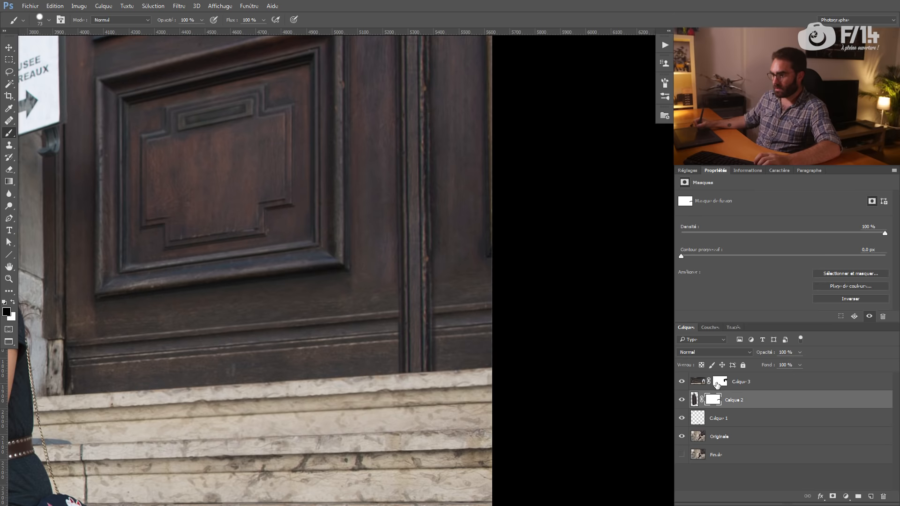
Refine the blend of the retouched door and stone steps by painting black on the masks of Calque 3 and Calque 2.
{"action": "left_click", "coordinate": [720, 381]}
{"action": "left_click_drag", "start_coordinate": [362, 444], "coordinate": [351, 343]}
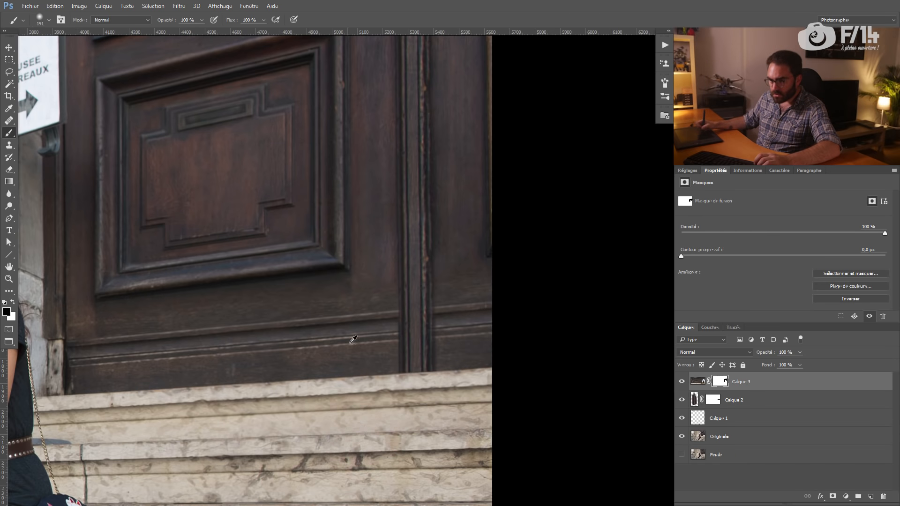
{"action": "mouse_move", "coordinate": [370, 426]}
{"action": "left_mouse_down"}
{"action": "mouse_move", "coordinate": [345, 422]}
{"action": "mouse_move", "coordinate": [359, 419]}
{"action": "left_mouse_up"}
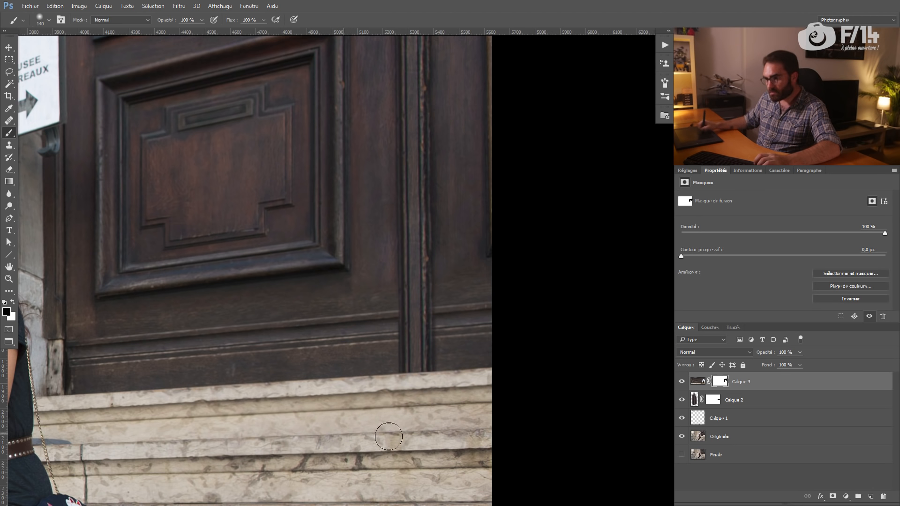
{"action": "left_click", "coordinate": [713, 402]}
{"action": "left_click_drag", "start_coordinate": [480, 412], "coordinate": [404, 404]}
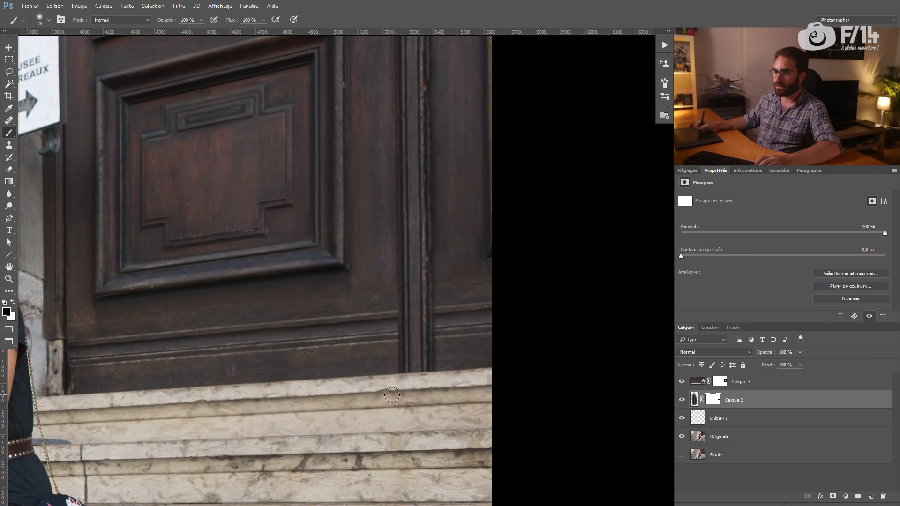
{"action": "left_click_drag", "start_coordinate": [404, 300], "coordinate": [413, 349]}
{"action": "left_click_drag", "start_coordinate": [438, 321], "coordinate": [405, 323]}
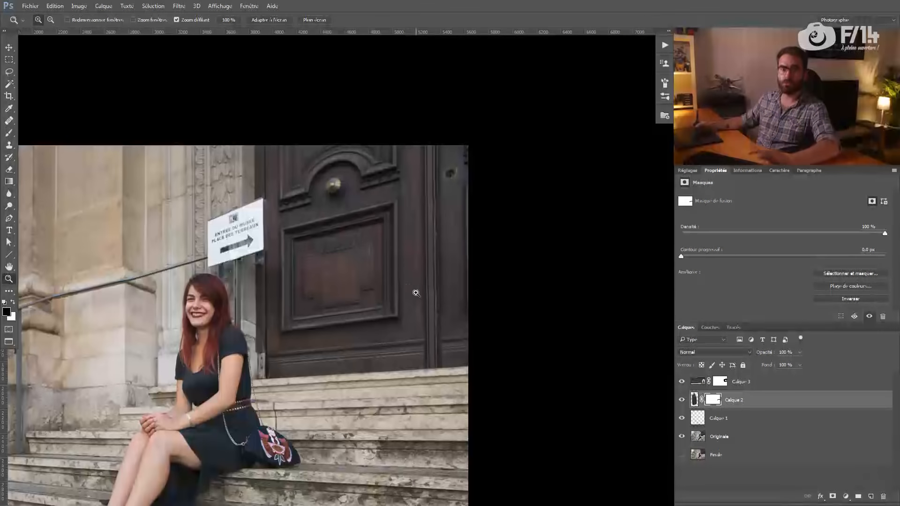
Group Calque 2 and Calque 3, and compare the door retouch with the group hidden and shown.
{"action": "left_click", "coordinate": [748, 385], "text": "shift"}
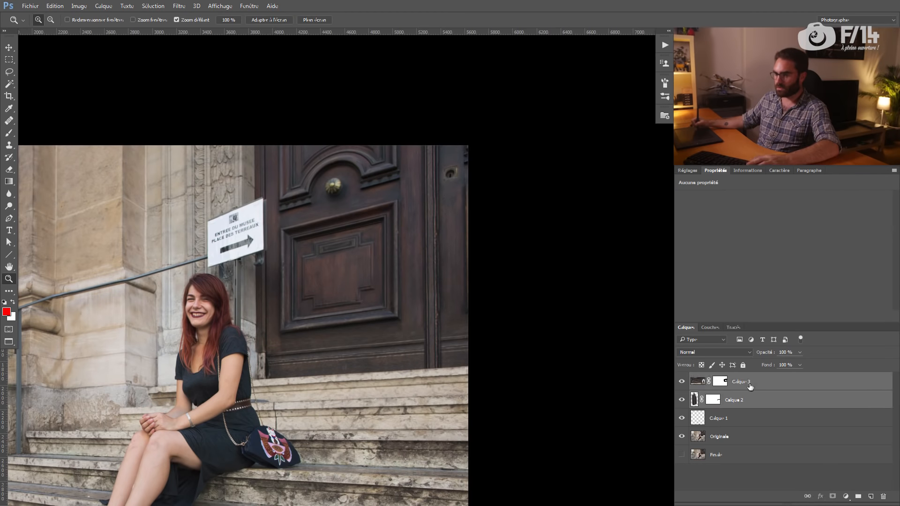
{"action": "key", "text": "ctrl+g"}
{"action": "left_click", "coordinate": [681, 378]}
{"action": "left_click", "coordinate": [682, 377]}
{"action": "left_click", "coordinate": [682, 378]}
{"action": "left_click", "coordinate": [682, 378]}
{"action": "left_click", "coordinate": [681, 378]}
{"action": "left_click_drag", "start_coordinate": [378, 369], "coordinate": [374, 309]}
{"action": "left_click_drag", "start_coordinate": [374, 310], "coordinate": [354, 302]}
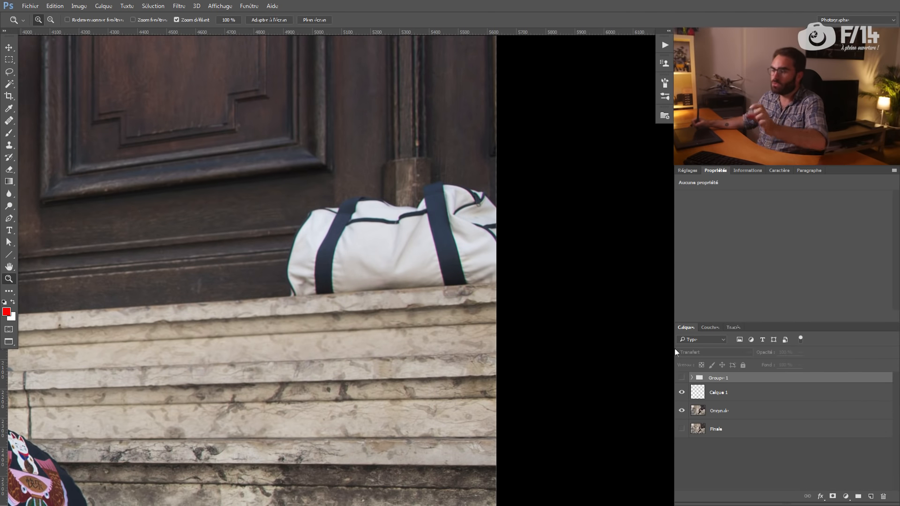
{"action": "left_click", "coordinate": [682, 378]}
Add a mask to Groupe 1 and paint black on it along the upper stone steps below the door with a soft brush.
{"action": "left_click", "coordinate": [691, 378]}
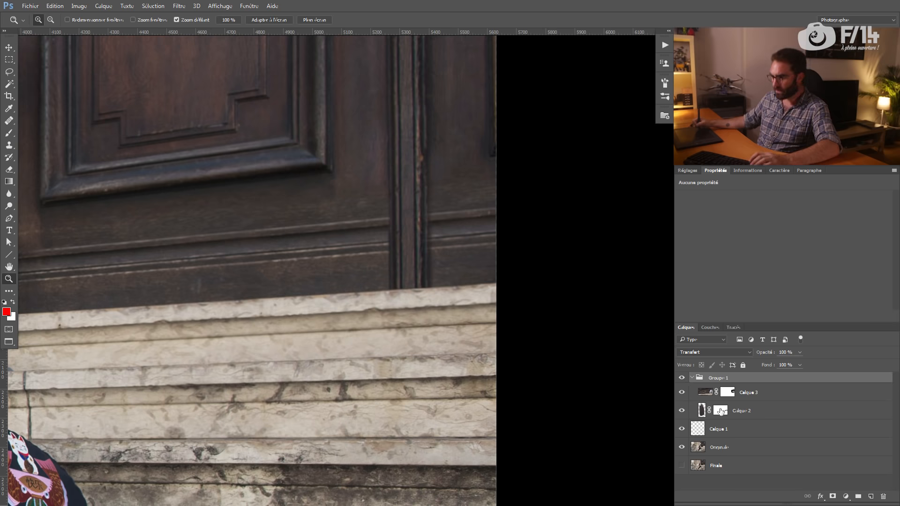
{"action": "left_click", "coordinate": [726, 396]}
{"action": "key", "text": "b"}
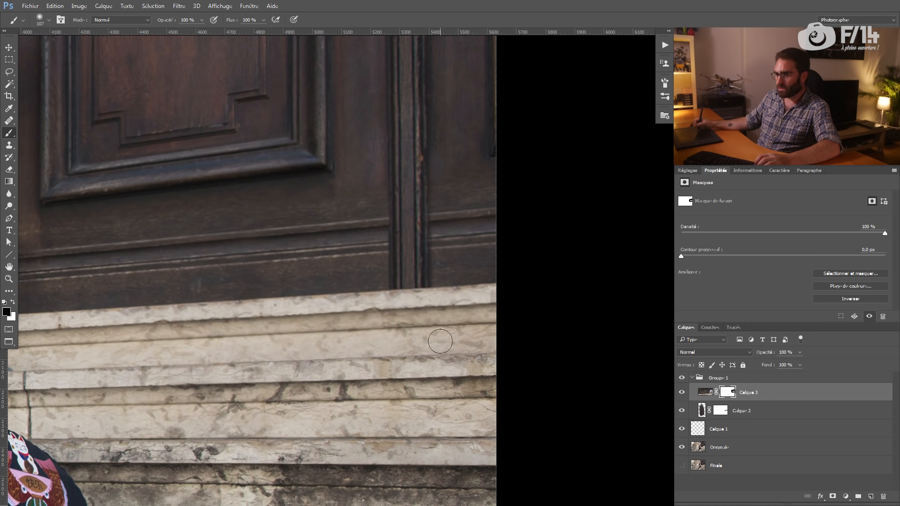
{"action": "left_click", "coordinate": [717, 377]}
{"action": "left_click", "coordinate": [833, 496]}
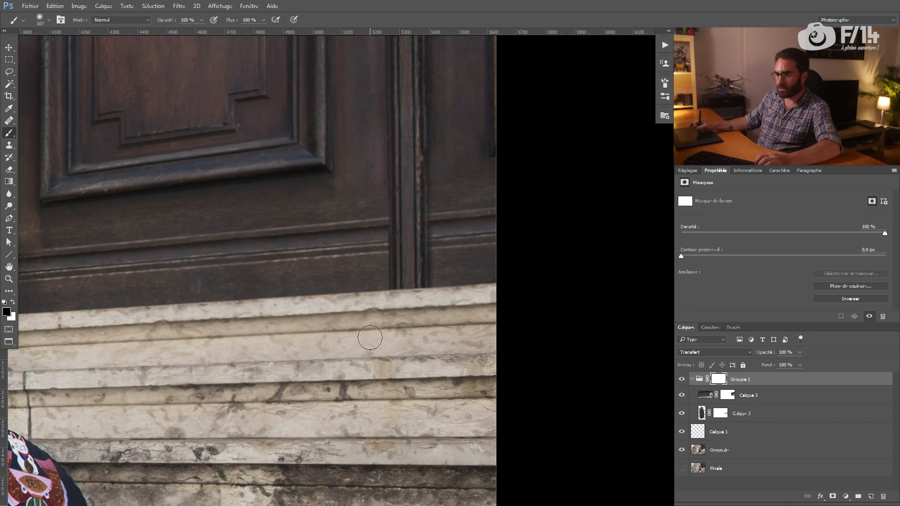
{"action": "right_click", "coordinate": [428, 341]}
{"action": "left_click", "coordinate": [255, 343]}
{"action": "left_click_drag", "start_coordinate": [301, 319], "coordinate": [528, 309]}
{"action": "left_click_drag", "start_coordinate": [432, 313], "coordinate": [428, 311]}
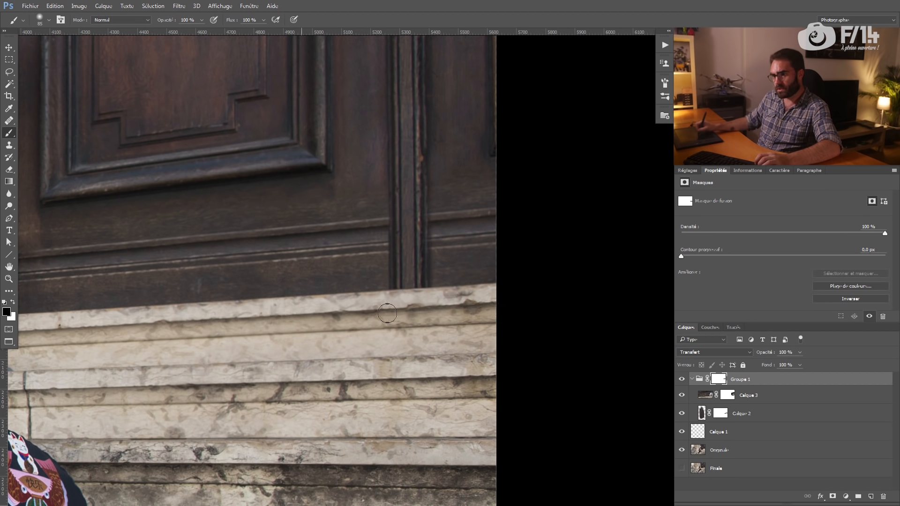
{"action": "left_click_drag", "start_coordinate": [331, 322], "coordinate": [327, 322]}
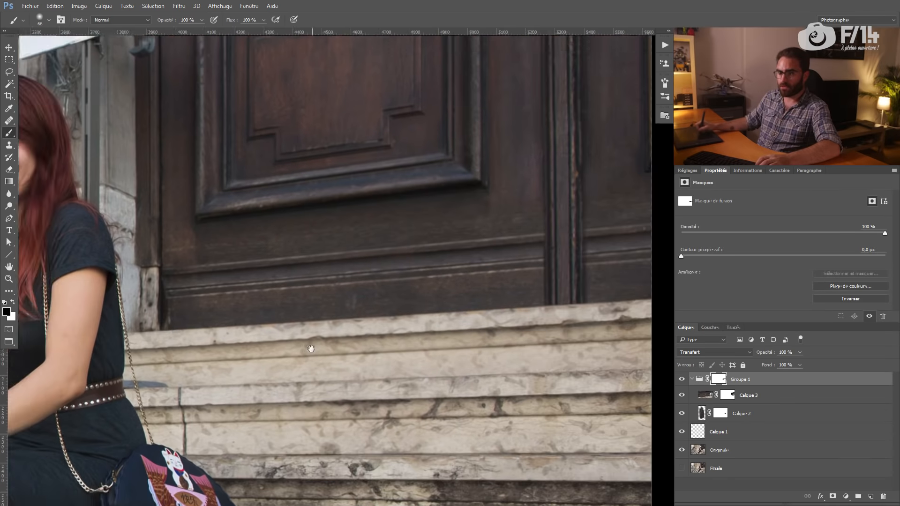
Create a layer group named rambarde above the Porte group.
{"action": "scroll", "coordinate": [319, 314], "scroll_direction": "up", "scroll_amount": 3}
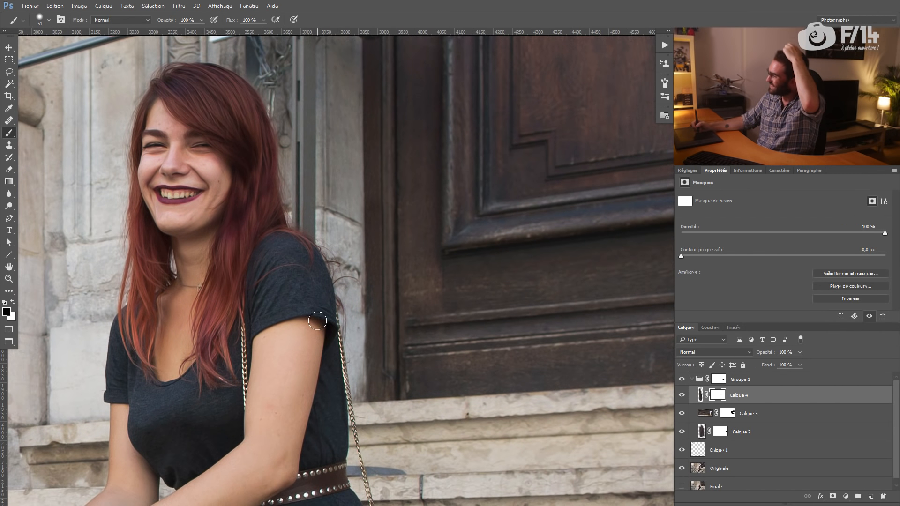
{"action": "left_click_drag", "start_coordinate": [304, 281], "coordinate": [339, 349]}
{"action": "left_click_drag", "start_coordinate": [364, 263], "coordinate": [319, 259]}
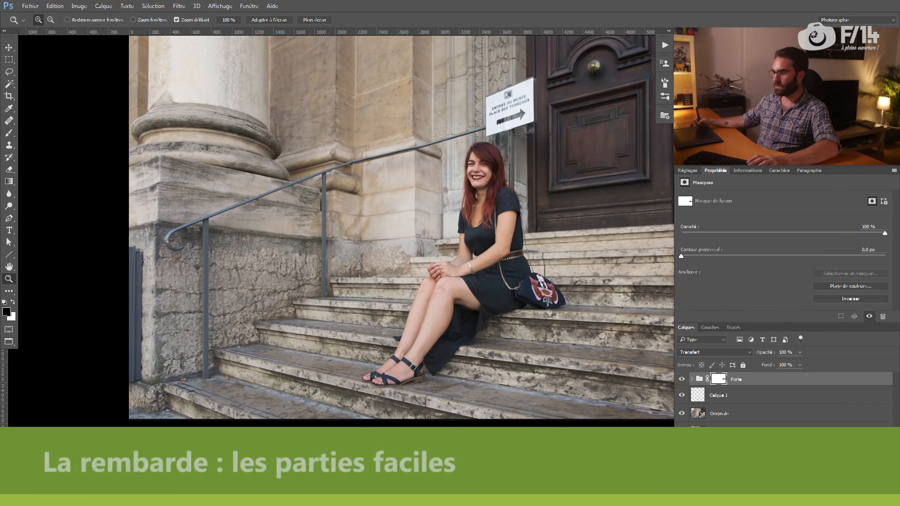
{"action": "left_click", "coordinate": [797, 500]}
{"action": "double_click", "coordinate": [718, 378]}
{"action": "type", "text": "rambarde"}
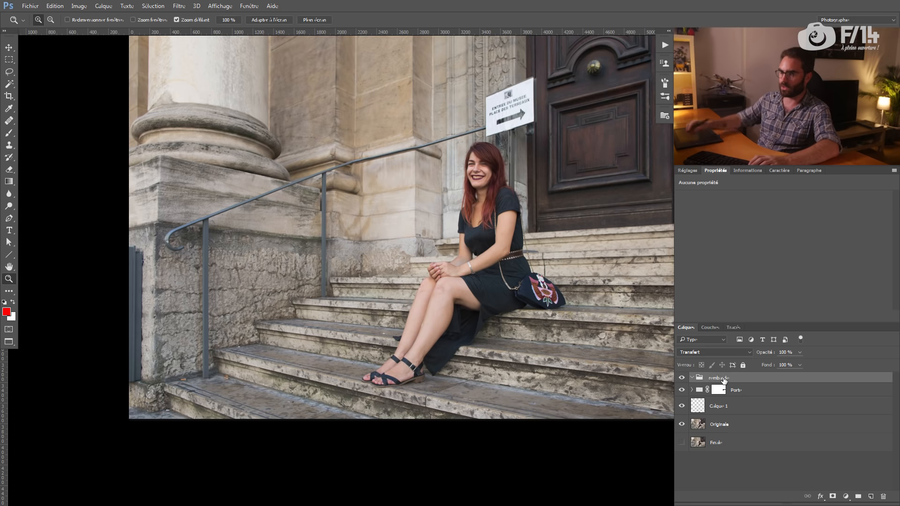
Outline in red on a new layer the lower handrail with its post, the second post's base and the rail near the sign.
{"action": "left_click", "coordinate": [867, 496]}
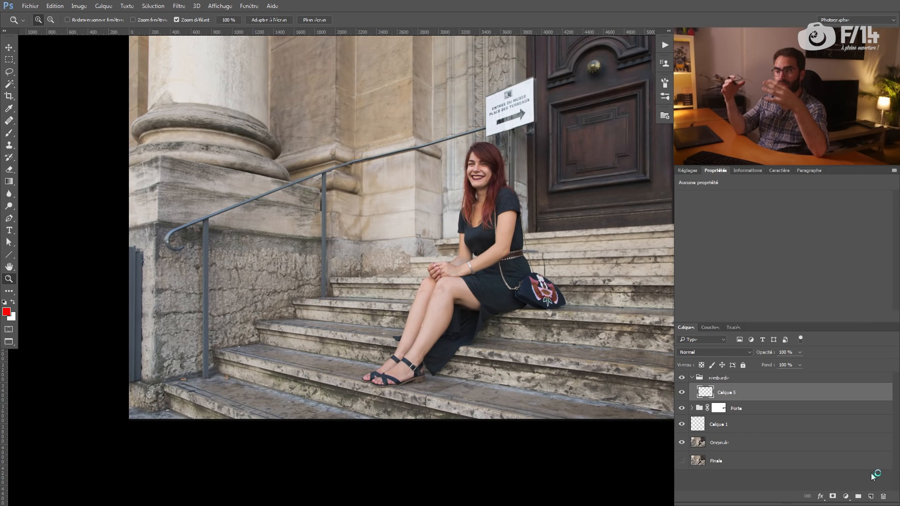
{"action": "key", "text": "b"}
{"action": "mouse_move", "coordinate": [209, 226]}
{"action": "left_mouse_down"}
{"action": "mouse_move", "coordinate": [186, 229]}
{"action": "mouse_move", "coordinate": [158, 280]}
{"action": "mouse_move", "coordinate": [221, 379]}
{"action": "mouse_move", "coordinate": [232, 295]}
{"action": "mouse_move", "coordinate": [213, 204]}
{"action": "mouse_move", "coordinate": [149, 245]}
{"action": "left_mouse_up"}
{"action": "mouse_move", "coordinate": [223, 201]}
{"action": "left_mouse_down"}
{"action": "mouse_move", "coordinate": [285, 200]}
{"action": "mouse_move", "coordinate": [288, 185]}
{"action": "mouse_move", "coordinate": [207, 216]}
{"action": "left_mouse_up"}
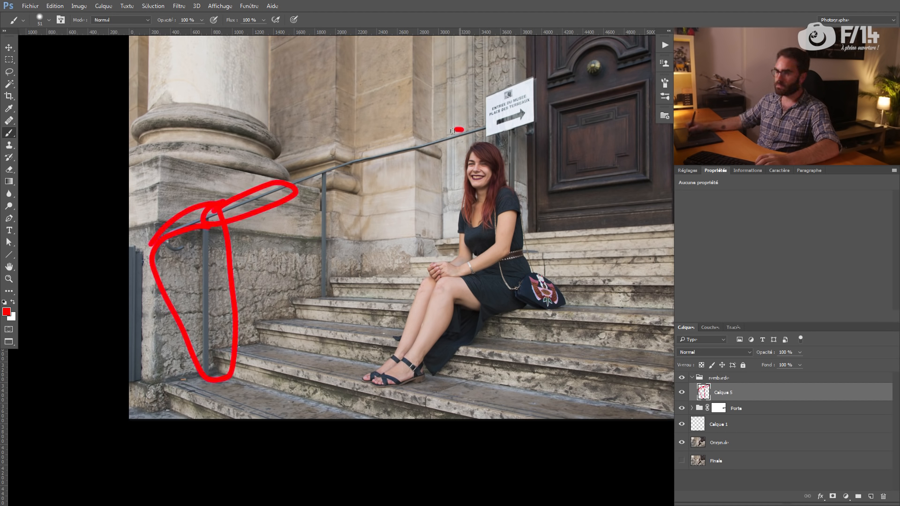
{"action": "mouse_move", "coordinate": [474, 136]}
{"action": "left_mouse_down"}
{"action": "mouse_move", "coordinate": [457, 129]}
{"action": "mouse_move", "coordinate": [443, 142]}
{"action": "left_mouse_up"}
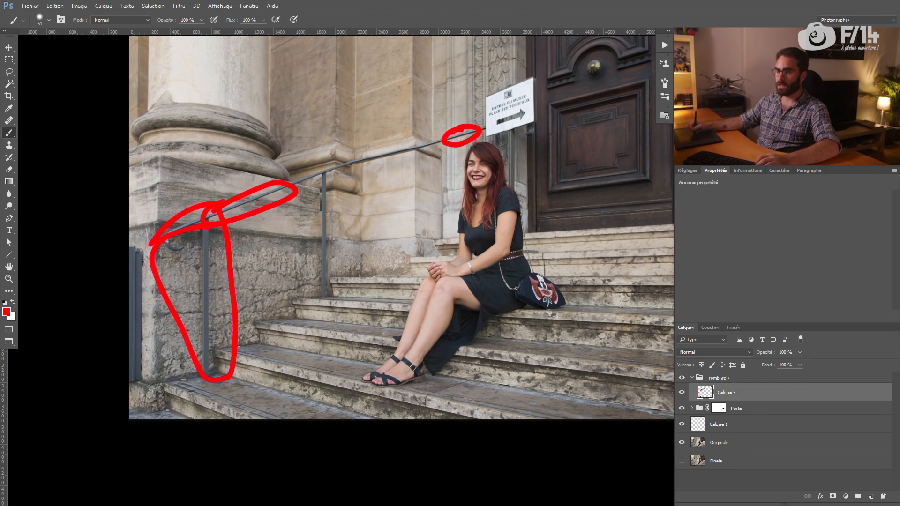
{"action": "mouse_move", "coordinate": [308, 252]}
{"action": "left_mouse_down"}
{"action": "mouse_move", "coordinate": [334, 286]}
{"action": "mouse_move", "coordinate": [315, 225]}
{"action": "left_mouse_up"}
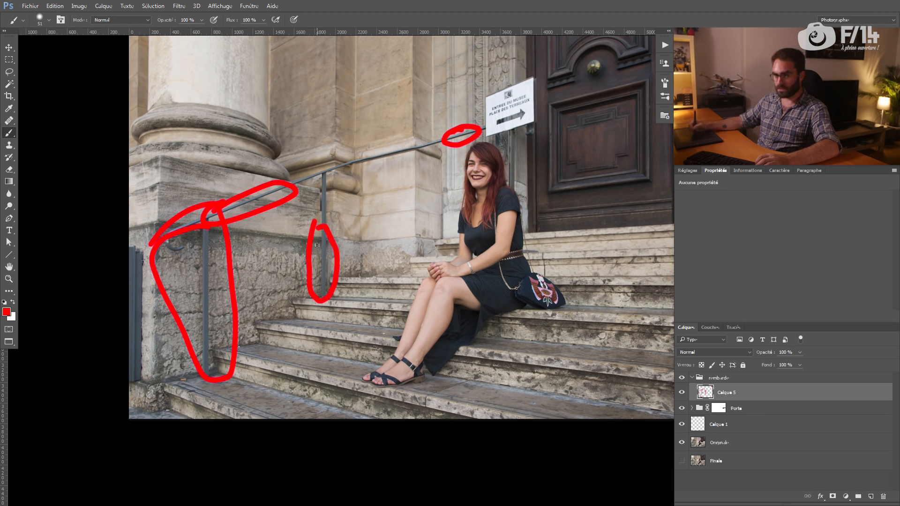
{"action": "mouse_move", "coordinate": [483, 94]}
{"action": "left_mouse_down"}
{"action": "mouse_move", "coordinate": [497, 183]}
{"action": "mouse_move", "coordinate": [527, 133]}
{"action": "left_mouse_up"}
{"action": "key", "text": "ctrl+z"}
Fill the outlined post and rail areas in red with a 100 px brush, and delete the annotation layer.
{"action": "key", "text": "bracketright"}
{"action": "key", "text": "bracketright"}
{"action": "key", "text": "bracketright"}
{"action": "key", "text": "bracketright"}
{"action": "key", "text": "bracketright"}
{"action": "mouse_move", "coordinate": [225, 216]}
{"action": "left_mouse_down"}
{"action": "mouse_move", "coordinate": [270, 194]}
{"action": "mouse_move", "coordinate": [196, 219]}
{"action": "mouse_move", "coordinate": [232, 233]}
{"action": "left_mouse_up"}
{"action": "mouse_move", "coordinate": [320, 230]}
{"action": "left_mouse_down"}
{"action": "mouse_move", "coordinate": [322, 294]}
{"action": "mouse_move", "coordinate": [333, 295]}
{"action": "left_mouse_up"}
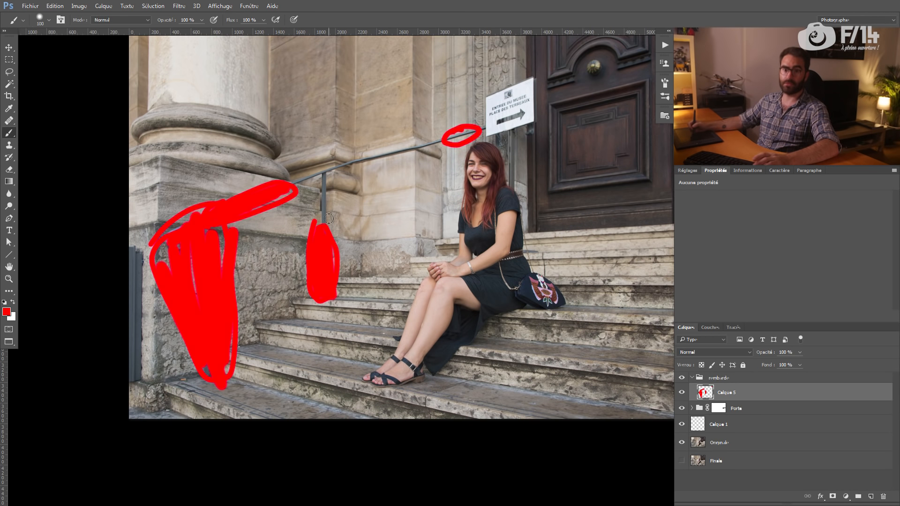
{"action": "key", "text": "Delete"}
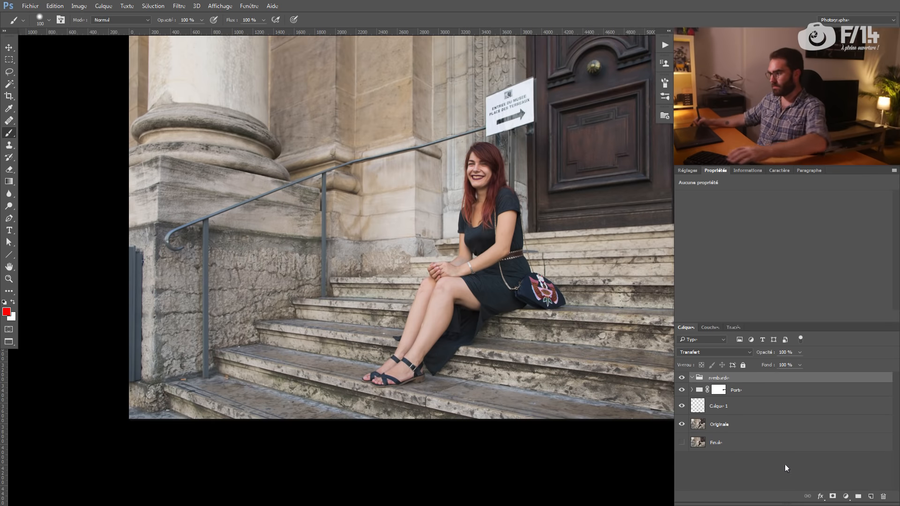
Add an empty layer inside the rambarde group and get the Healing Brush ready at the first post.
{"action": "left_click", "coordinate": [870, 496]}
{"action": "key", "text": "j"}
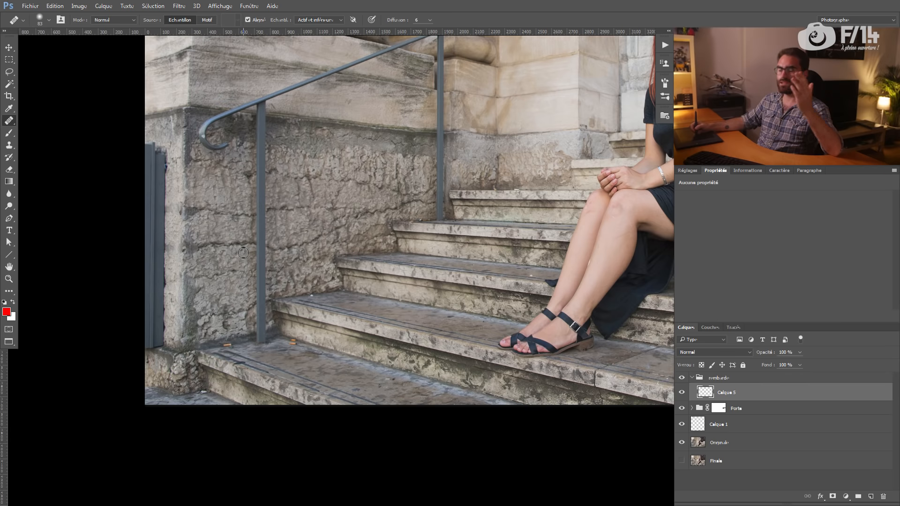
{"action": "left_click_drag", "start_coordinate": [252, 308], "coordinate": [251, 303]}
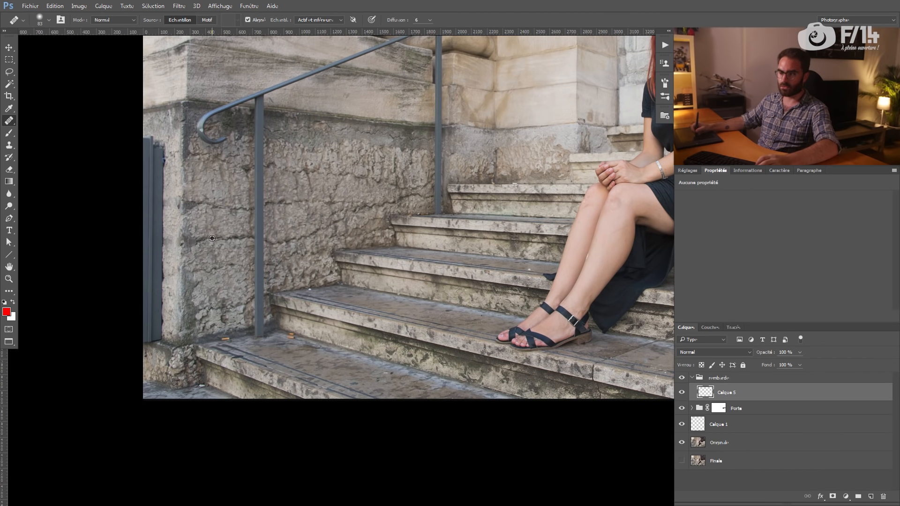
Try to heal the first handrail post out of the rough stone wall, and undo the healing strokes.
{"action": "mouse_move", "coordinate": [258, 239]}
{"action": "left_mouse_down"}
{"action": "mouse_move", "coordinate": [259, 309]}
{"action": "mouse_move", "coordinate": [256, 149]}
{"action": "mouse_move", "coordinate": [251, 210]}
{"action": "mouse_move", "coordinate": [261, 231]}
{"action": "left_mouse_up"}
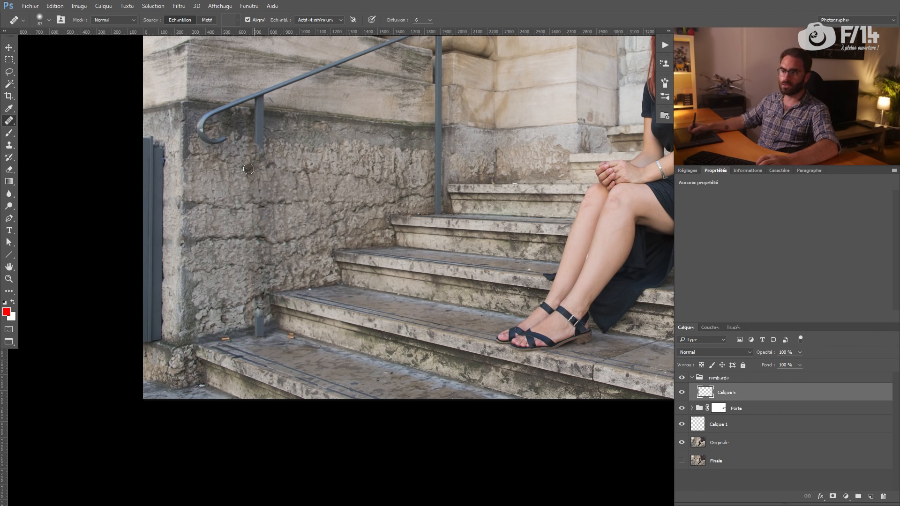
{"action": "left_click_drag", "start_coordinate": [255, 155], "coordinate": [255, 155]}
{"action": "key", "text": "ctrl+z"}
Heal away the single cigarette butt lying on the step along the wall, beside the foot of the post.
{"action": "mouse_move", "coordinate": [256, 323]}
{"action": "left_mouse_down"}
{"action": "mouse_move", "coordinate": [268, 271]}
{"action": "mouse_move", "coordinate": [308, 289]}
{"action": "left_mouse_up"}
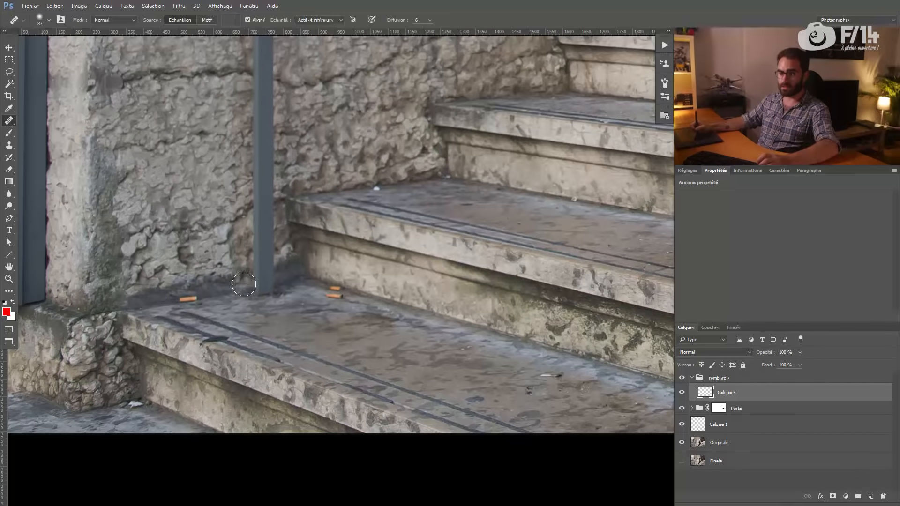
{"action": "mouse_move", "coordinate": [254, 286]}
{"action": "left_mouse_down"}
{"action": "mouse_move", "coordinate": [279, 287]}
{"action": "mouse_move", "coordinate": [210, 304]}
{"action": "left_mouse_up"}
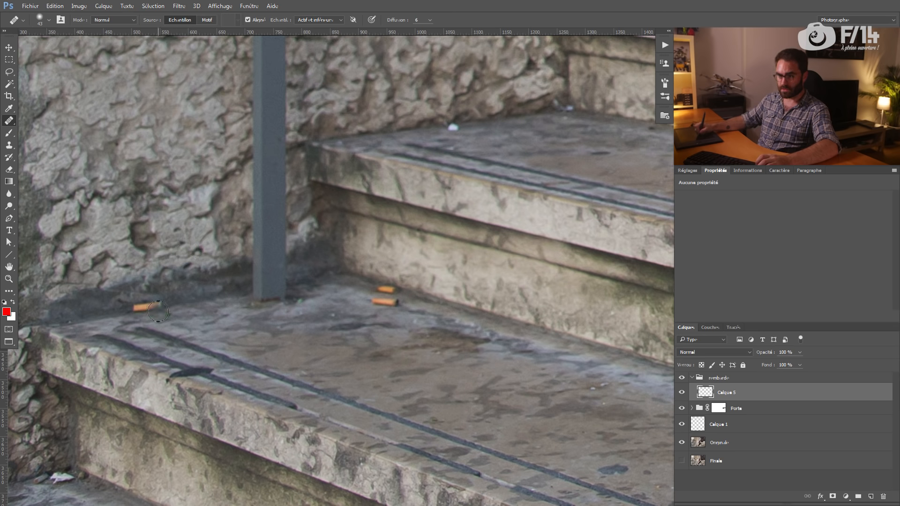
{"action": "left_click_drag", "start_coordinate": [161, 308], "coordinate": [140, 308]}
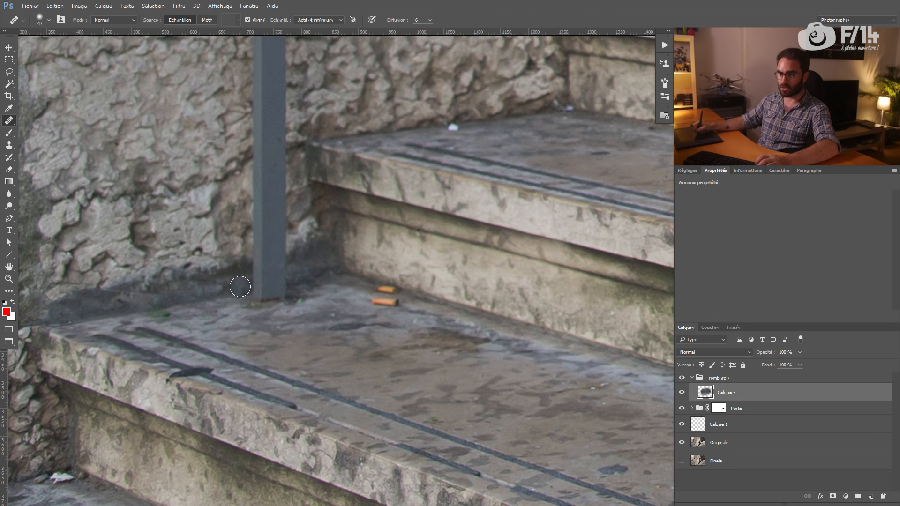
Remove the foot of the first post with the Clone Stamp, rebuilding the step edge and the base of the wall behind it.
{"action": "key", "text": "s"}
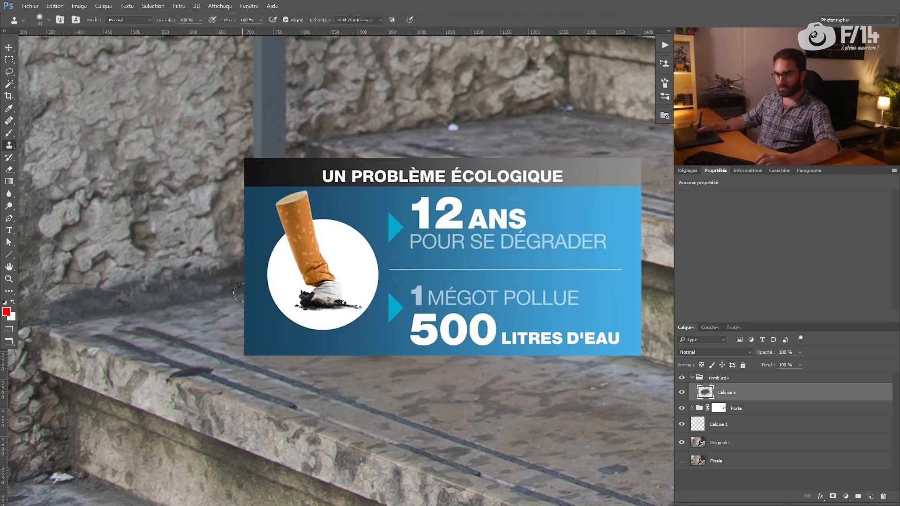
{"action": "left_click_drag", "start_coordinate": [251, 304], "coordinate": [249, 303]}
{"action": "left_click", "coordinate": [195, 273], "text": "alt"}
{"action": "mouse_move", "coordinate": [256, 261]}
{"action": "left_mouse_down"}
{"action": "mouse_move", "coordinate": [284, 259]}
{"action": "mouse_move", "coordinate": [267, 274]}
{"action": "mouse_move", "coordinate": [250, 271]}
{"action": "mouse_move", "coordinate": [250, 253]}
{"action": "mouse_move", "coordinate": [288, 244]}
{"action": "mouse_move", "coordinate": [256, 241]}
{"action": "mouse_move", "coordinate": [227, 253]}
{"action": "mouse_move", "coordinate": [234, 265]}
{"action": "mouse_move", "coordinate": [282, 268]}
{"action": "left_mouse_up"}
{"action": "key", "text": "space"}
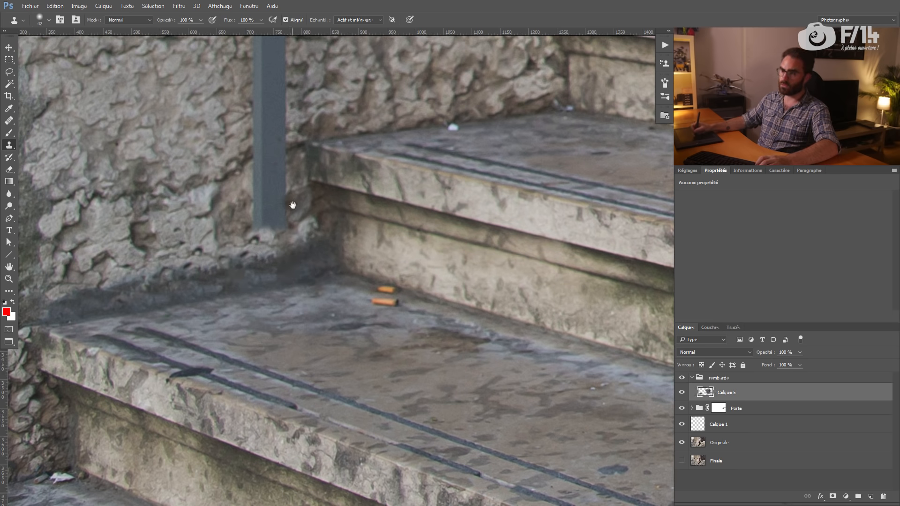
Clone the wall ledge over the upper part of the first post and over the handrail section that crosses the ledge.
{"action": "left_click_drag", "start_coordinate": [291, 204], "coordinate": [271, 297]}
{"action": "left_click_drag", "start_coordinate": [253, 178], "coordinate": [258, 344]}
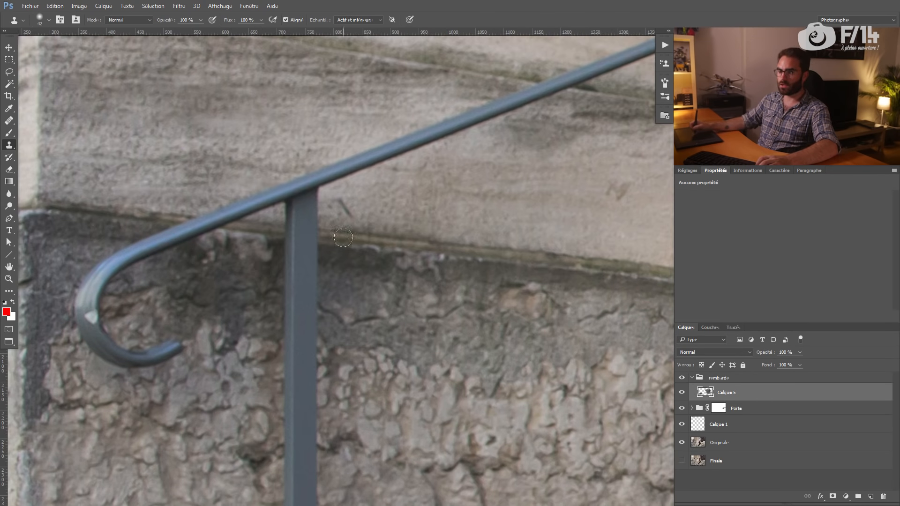
{"action": "left_click", "coordinate": [449, 243], "text": "alt"}
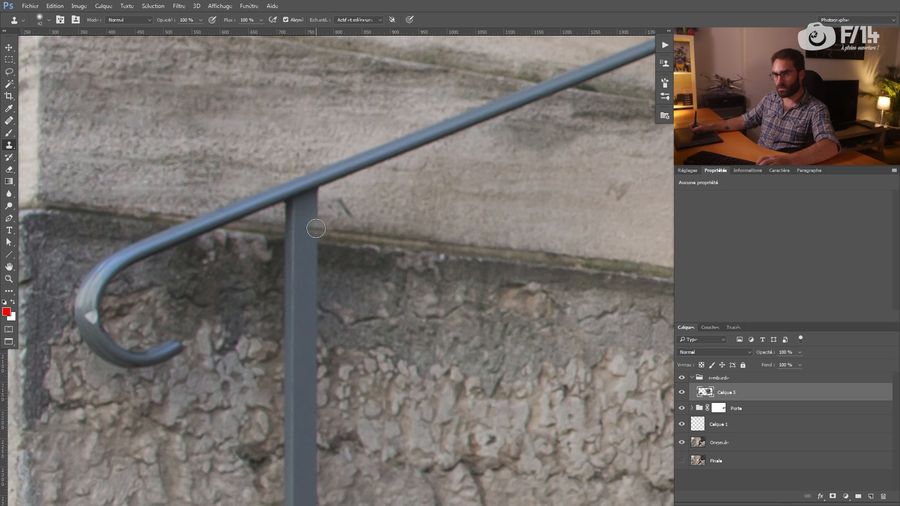
{"action": "mouse_move", "coordinate": [305, 230]}
{"action": "left_mouse_down"}
{"action": "mouse_move", "coordinate": [286, 230]}
{"action": "mouse_move", "coordinate": [319, 239]}
{"action": "mouse_move", "coordinate": [283, 243]}
{"action": "mouse_move", "coordinate": [305, 247]}
{"action": "mouse_move", "coordinate": [299, 268]}
{"action": "mouse_move", "coordinate": [310, 266]}
{"action": "mouse_move", "coordinate": [284, 267]}
{"action": "left_mouse_up"}
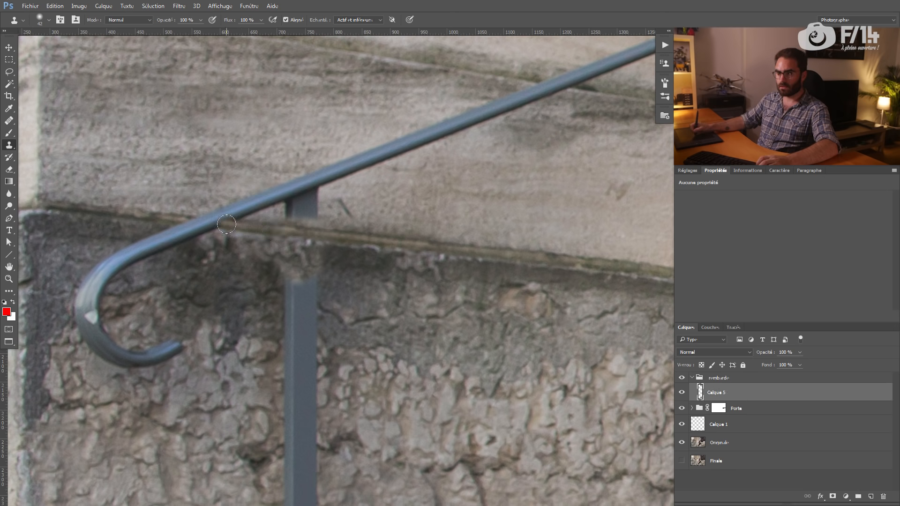
{"action": "mouse_move", "coordinate": [213, 220]}
{"action": "left_mouse_down"}
{"action": "mouse_move", "coordinate": [194, 225]}
{"action": "mouse_move", "coordinate": [236, 224]}
{"action": "mouse_move", "coordinate": [167, 232]}
{"action": "mouse_move", "coordinate": [211, 232]}
{"action": "mouse_move", "coordinate": [210, 219]}
{"action": "mouse_move", "coordinate": [229, 214]}
{"action": "mouse_move", "coordinate": [253, 210]}
{"action": "left_mouse_up"}
{"action": "left_click_drag", "start_coordinate": [221, 243], "coordinate": [344, 215]}
{"action": "left_click_drag", "start_coordinate": [251, 227], "coordinate": [237, 224]}
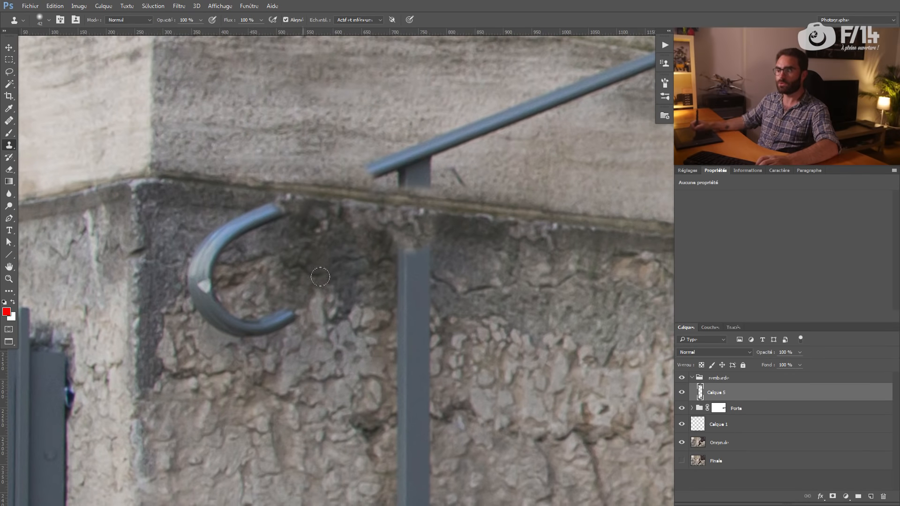
Clone nearby wall texture over the handrail's curled end, and touch up the dark stone around it.
{"action": "left_click_drag", "start_coordinate": [257, 287], "coordinate": [273, 265]}
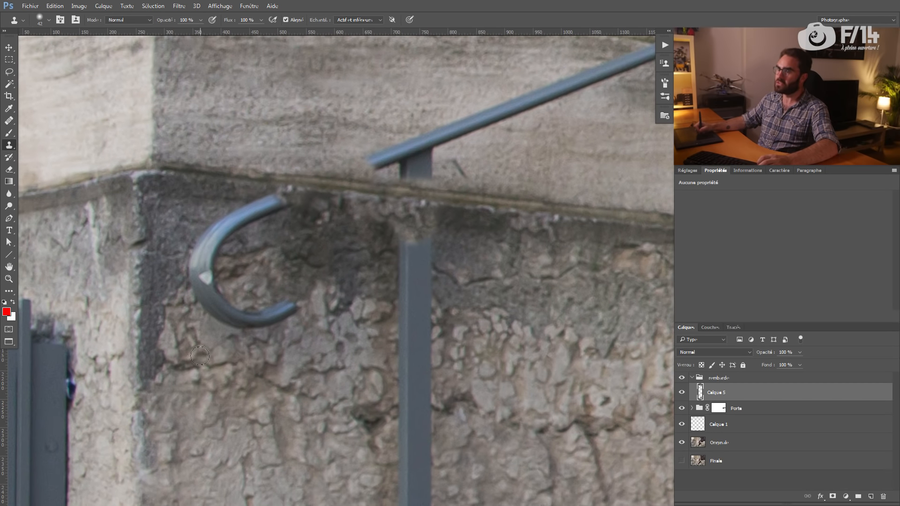
{"action": "mouse_move", "coordinate": [210, 293]}
{"action": "left_mouse_down"}
{"action": "mouse_move", "coordinate": [237, 326]}
{"action": "mouse_move", "coordinate": [300, 310]}
{"action": "left_mouse_up"}
{"action": "left_click", "coordinate": [190, 327], "text": "alt"}
{"action": "mouse_move", "coordinate": [205, 310]}
{"action": "left_mouse_down"}
{"action": "mouse_move", "coordinate": [232, 340]}
{"action": "mouse_move", "coordinate": [222, 318]}
{"action": "left_mouse_up"}
{"action": "left_click", "coordinate": [197, 200], "text": "alt"}
{"action": "mouse_move", "coordinate": [278, 203]}
{"action": "left_mouse_down"}
{"action": "mouse_move", "coordinate": [231, 220]}
{"action": "mouse_move", "coordinate": [194, 271]}
{"action": "mouse_move", "coordinate": [221, 243]}
{"action": "mouse_move", "coordinate": [195, 291]}
{"action": "mouse_move", "coordinate": [207, 284]}
{"action": "mouse_move", "coordinate": [176, 288]}
{"action": "left_mouse_up"}
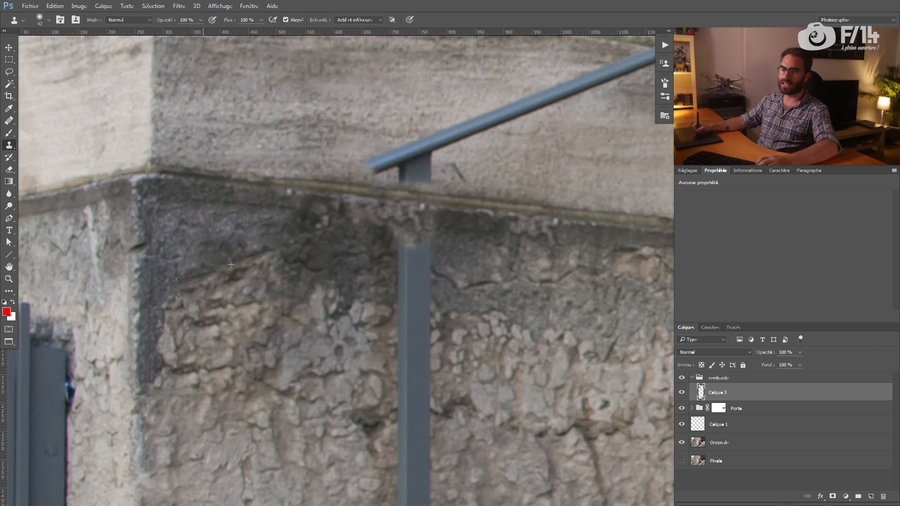
{"action": "mouse_move", "coordinate": [257, 251]}
{"action": "left_mouse_down"}
{"action": "mouse_move", "coordinate": [262, 237]}
{"action": "mouse_move", "coordinate": [167, 264]}
{"action": "left_mouse_up"}
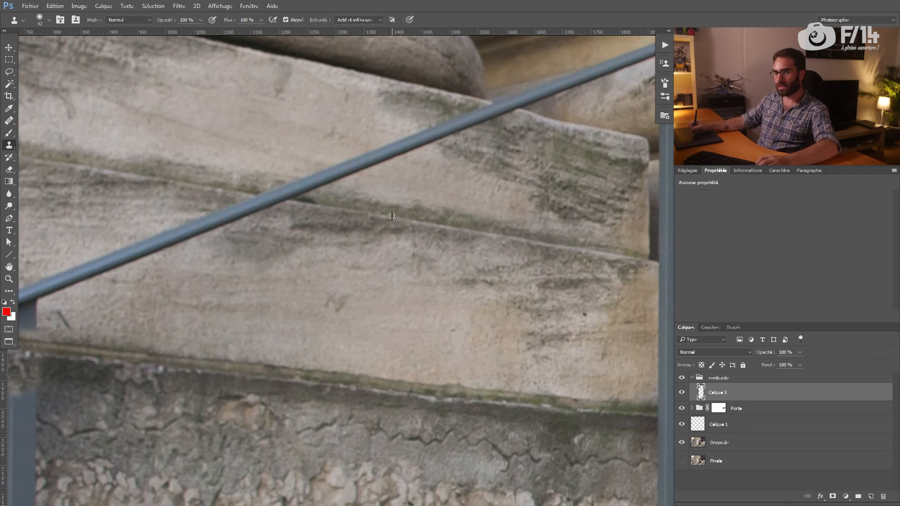
Clone the joint between the two stone ledge courses and the upper course's top edge over the handrail crossing them.
{"action": "mouse_move", "coordinate": [297, 202]}
{"action": "left_mouse_down"}
{"action": "mouse_move", "coordinate": [249, 202]}
{"action": "mouse_move", "coordinate": [324, 198]}
{"action": "mouse_move", "coordinate": [203, 226]}
{"action": "left_mouse_up"}
{"action": "mouse_move", "coordinate": [295, 186]}
{"action": "left_mouse_down"}
{"action": "mouse_move", "coordinate": [322, 188]}
{"action": "mouse_move", "coordinate": [275, 227]}
{"action": "mouse_move", "coordinate": [247, 267]}
{"action": "mouse_move", "coordinate": [212, 221]}
{"action": "mouse_move", "coordinate": [263, 411]}
{"action": "left_mouse_up"}
{"action": "left_click_drag", "start_coordinate": [308, 307], "coordinate": [301, 307]}
{"action": "left_click", "coordinate": [412, 431], "text": "alt"}
{"action": "left_click_drag", "start_coordinate": [449, 451], "coordinate": [398, 329]}
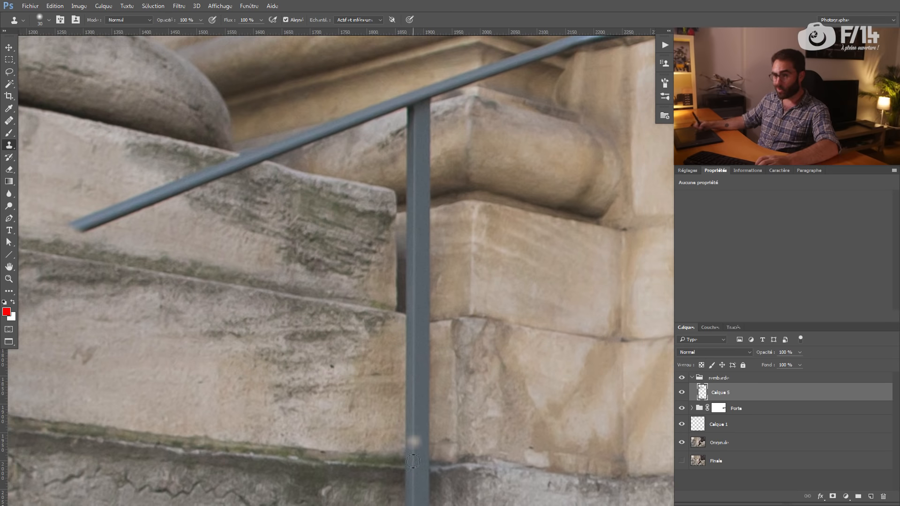
{"action": "left_click_drag", "start_coordinate": [310, 241], "coordinate": [360, 319]}
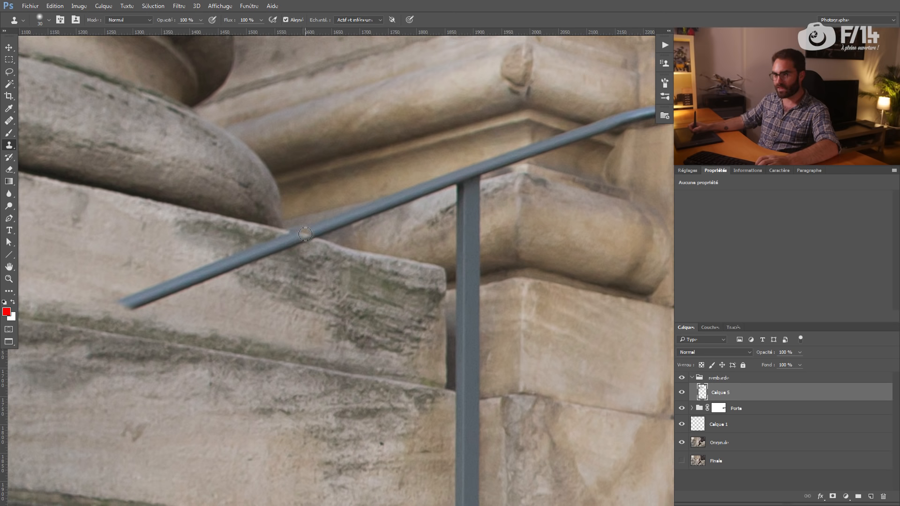
{"action": "mouse_move", "coordinate": [306, 233]}
{"action": "left_mouse_down"}
{"action": "mouse_move", "coordinate": [287, 231]}
{"action": "mouse_move", "coordinate": [271, 253]}
{"action": "left_mouse_up"}
Clone away the cigarette butts lying on the step along the wall, beside the foot of the second post.
{"action": "scroll", "coordinate": [234, 263], "scroll_direction": "right", "scroll_amount": 3}
{"action": "scroll", "coordinate": [250, 244], "scroll_direction": "down", "scroll_amount": 4}
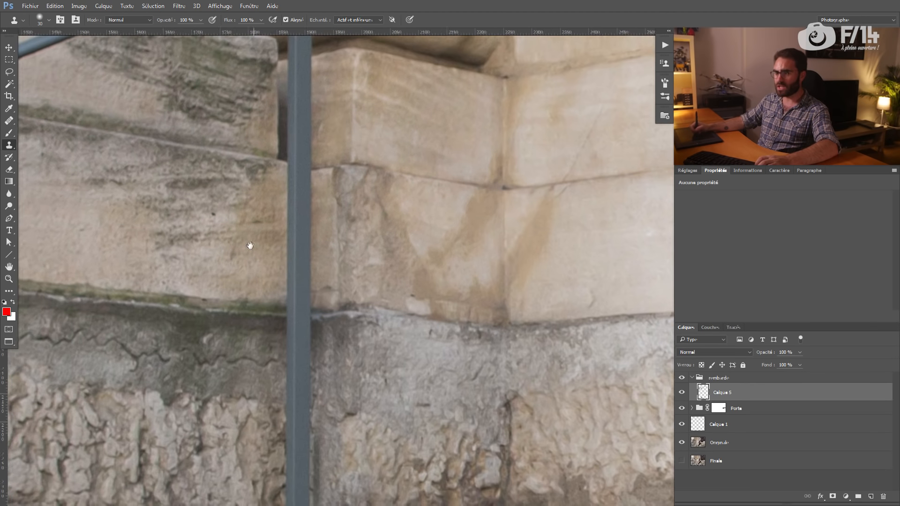
{"action": "scroll", "coordinate": [271, 215], "scroll_direction": "left", "scroll_amount": 2}
{"action": "scroll", "coordinate": [271, 216], "scroll_direction": "down", "scroll_amount": 6}
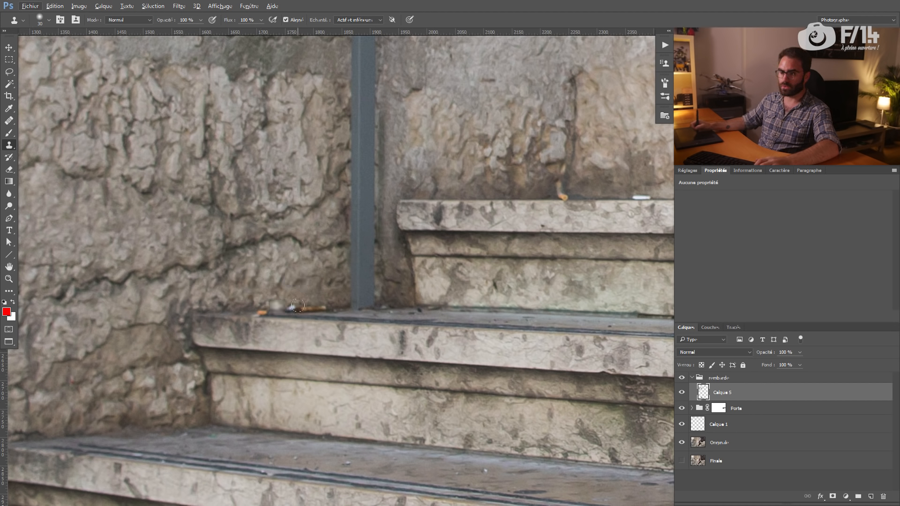
{"action": "left_click_drag", "start_coordinate": [305, 308], "coordinate": [301, 305]}
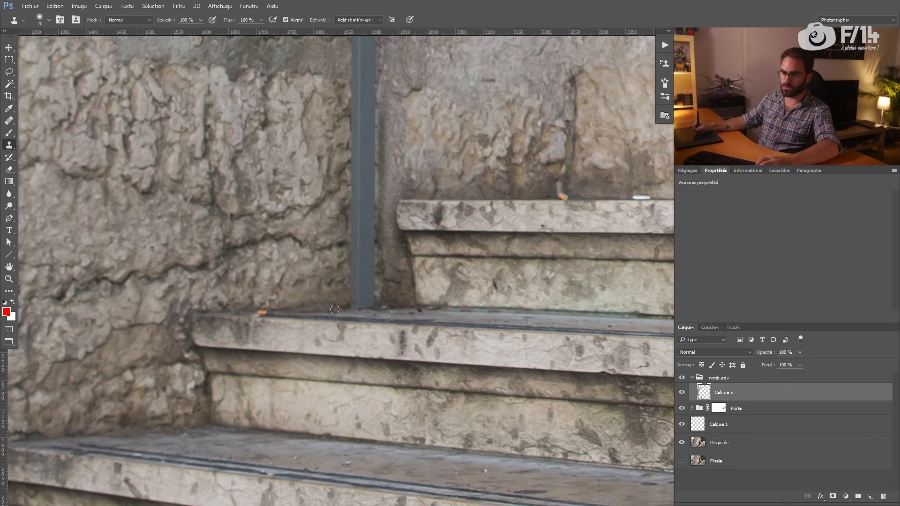
{"action": "key", "text": "ctrl+space"}
{"action": "mouse_move", "coordinate": [368, 300]}
{"action": "left_mouse_down"}
{"action": "mouse_move", "coordinate": [169, 310]}
{"action": "mouse_move", "coordinate": [374, 317]}
{"action": "left_mouse_up"}
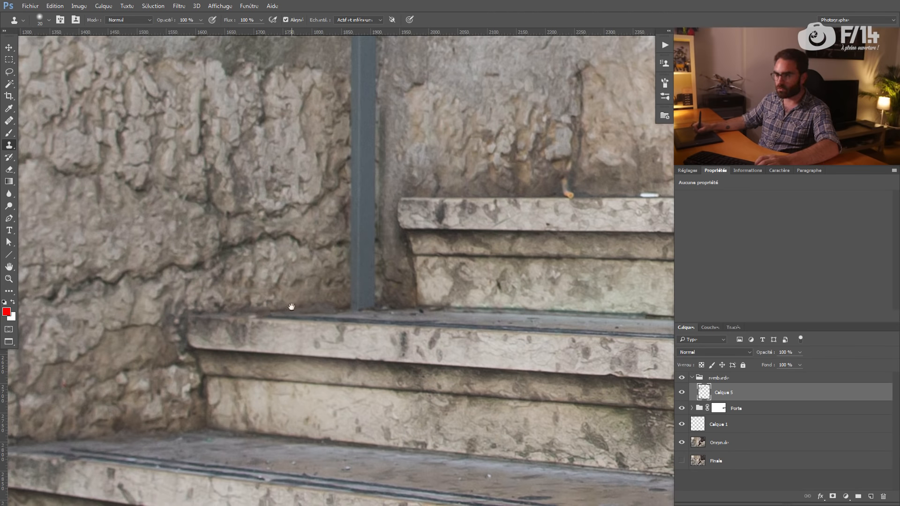
Clone the wall base over the foot of the second post, rebuilding the back edge of the step.
{"action": "left_click_drag", "start_coordinate": [291, 307], "coordinate": [244, 311]}
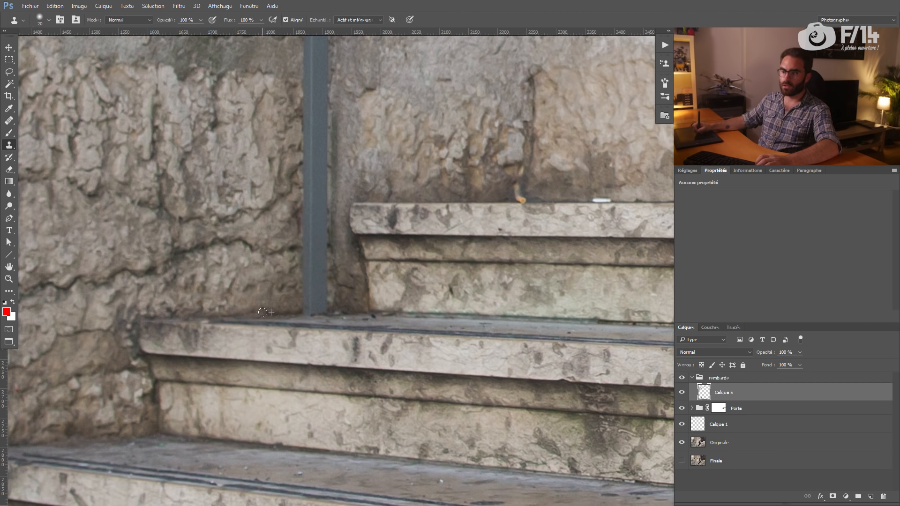
{"action": "left_click_drag", "start_coordinate": [311, 278], "coordinate": [268, 274]}
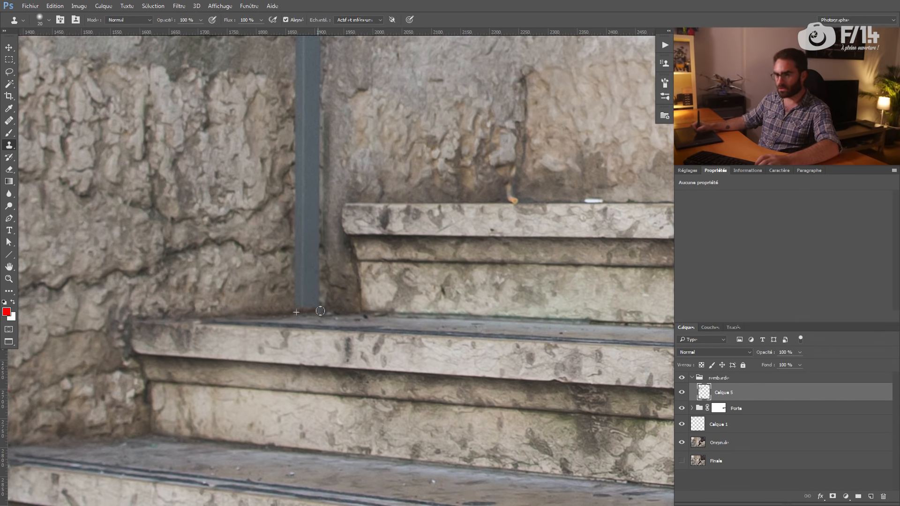
{"action": "key", "text": "ctrl+z"}
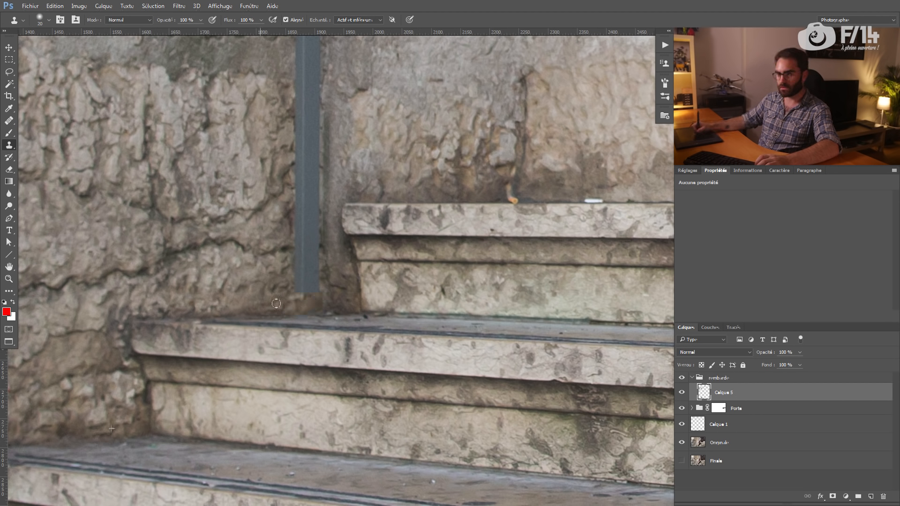
Remove the isolated handrail section on the upper ledge course with a 32 px Healing Brush.
{"action": "left_click_drag", "start_coordinate": [273, 178], "coordinate": [283, 303]}
{"action": "left_click_drag", "start_coordinate": [283, 234], "coordinate": [289, 293]}
{"action": "left_click_drag", "start_coordinate": [280, 159], "coordinate": [272, 256]}
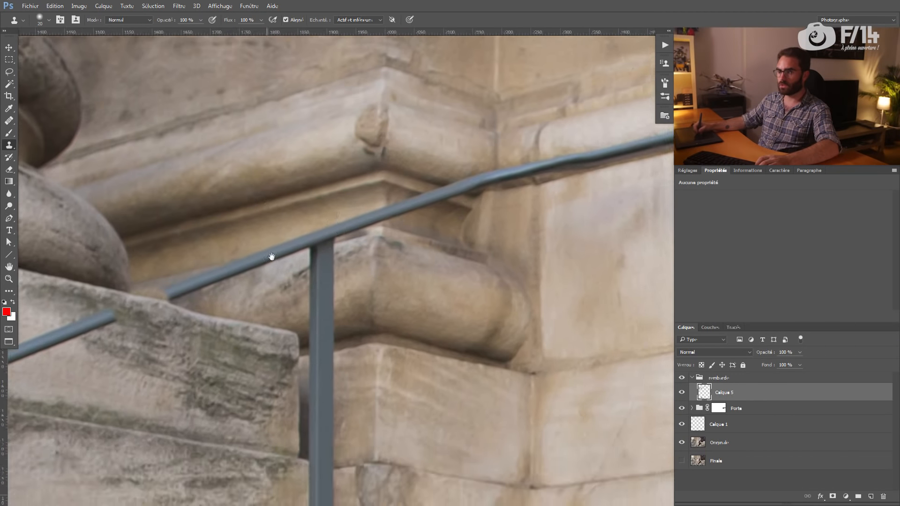
{"action": "left_click_drag", "start_coordinate": [547, 160], "coordinate": [235, 269]}
{"action": "left_click_drag", "start_coordinate": [158, 329], "coordinate": [468, 169]}
{"action": "left_click_drag", "start_coordinate": [124, 349], "coordinate": [360, 234]}
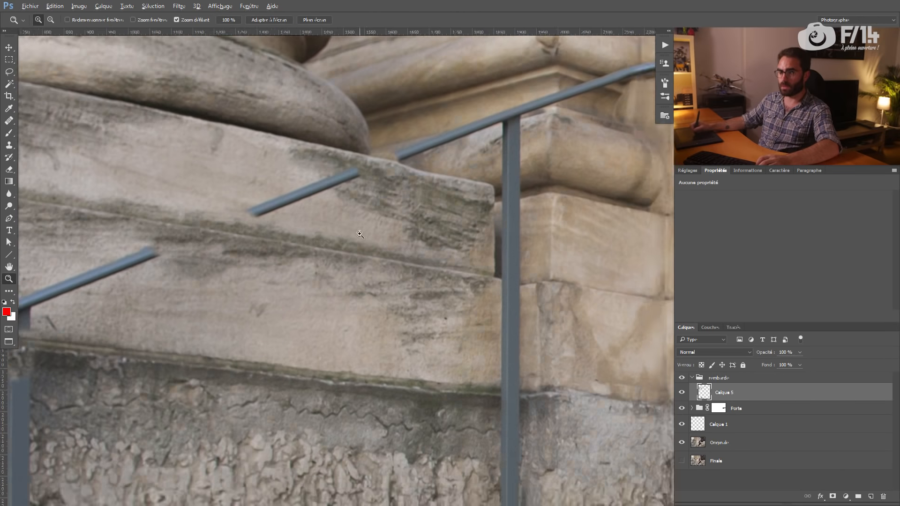
{"action": "left_click_drag", "start_coordinate": [283, 197], "coordinate": [331, 259]}
{"action": "right_click", "coordinate": [302, 249], "text": "alt"}
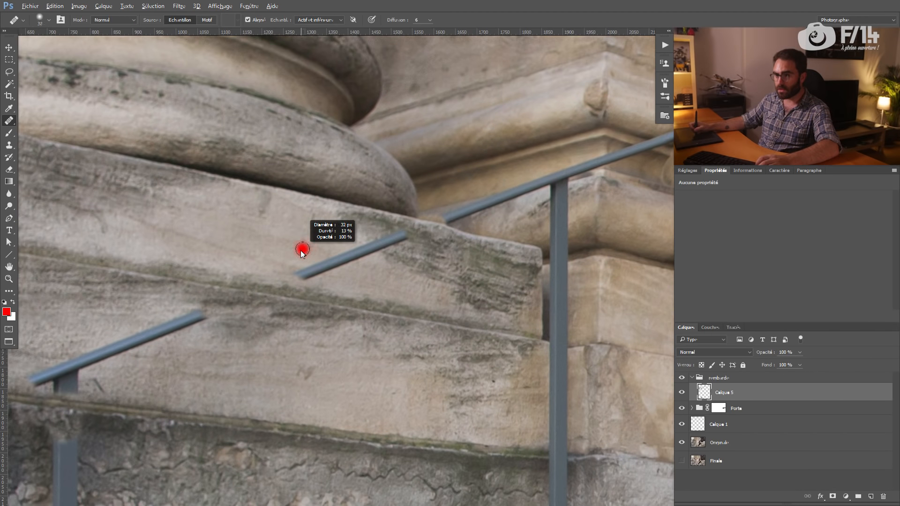
{"action": "mouse_move", "coordinate": [301, 273]}
{"action": "left_mouse_down"}
{"action": "mouse_move", "coordinate": [319, 268]}
{"action": "mouse_move", "coordinate": [286, 275]}
{"action": "mouse_move", "coordinate": [348, 254]}
{"action": "mouse_move", "coordinate": [328, 270]}
{"action": "left_mouse_up"}
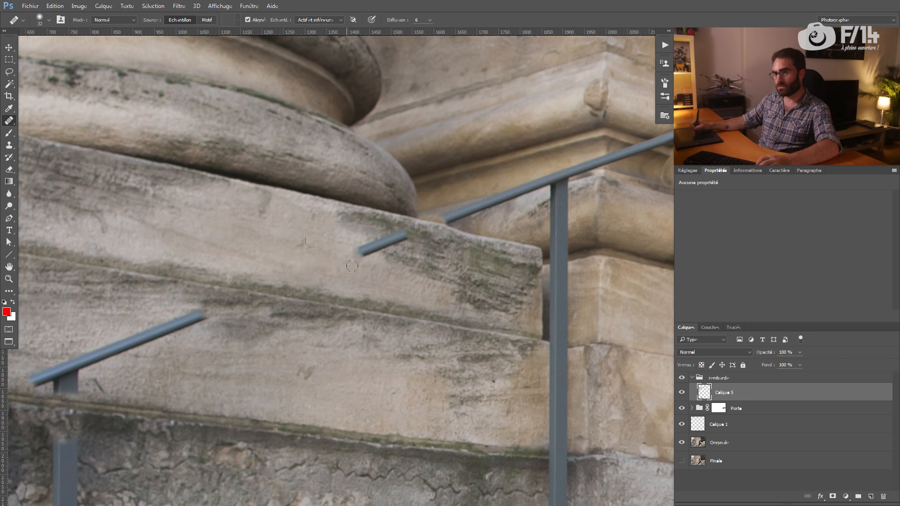
{"action": "left_click_drag", "start_coordinate": [381, 242], "coordinate": [361, 252]}
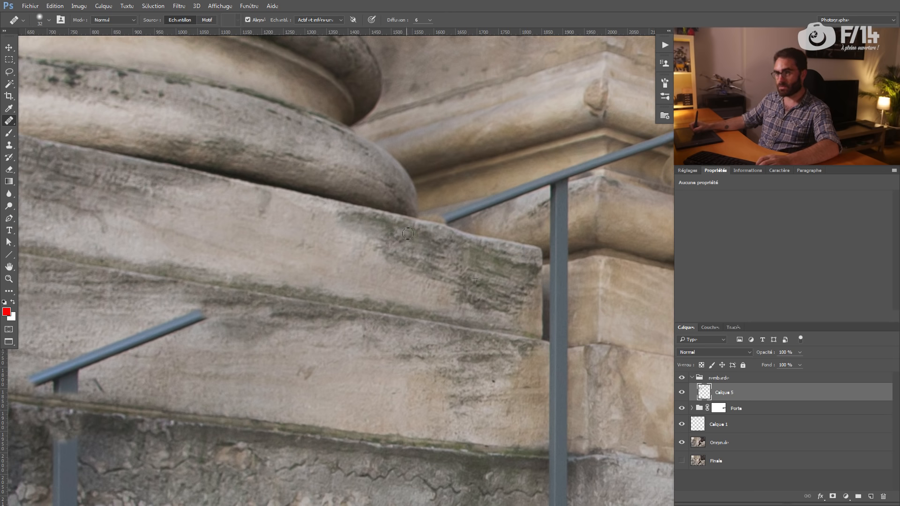
Heal away the remaining handrail on the lower ledge course, including its junction with the top of the first post.
{"action": "left_click_drag", "start_coordinate": [314, 287], "coordinate": [553, 222]}
{"action": "mouse_move", "coordinate": [436, 248]}
{"action": "left_mouse_down"}
{"action": "mouse_move", "coordinate": [378, 271]}
{"action": "mouse_move", "coordinate": [380, 279]}
{"action": "mouse_move", "coordinate": [351, 289]}
{"action": "mouse_move", "coordinate": [362, 278]}
{"action": "mouse_move", "coordinate": [306, 296]}
{"action": "left_mouse_up"}
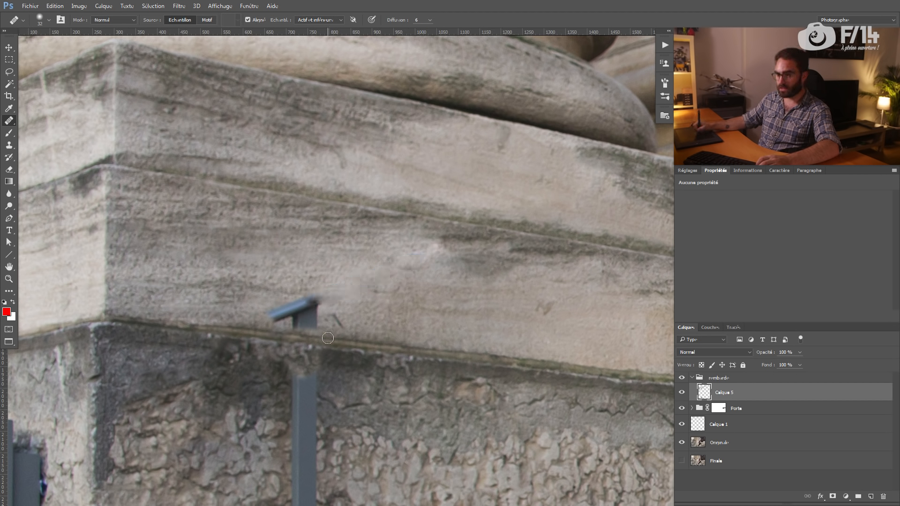
{"action": "mouse_move", "coordinate": [320, 336]}
{"action": "left_mouse_down"}
{"action": "mouse_move", "coordinate": [297, 330]}
{"action": "mouse_move", "coordinate": [314, 324]}
{"action": "mouse_move", "coordinate": [304, 308]}
{"action": "left_mouse_up"}
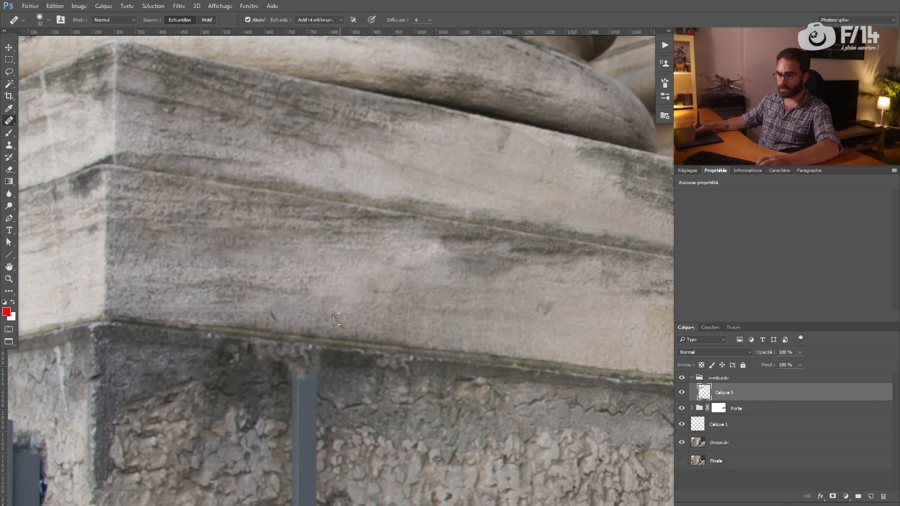
Heal away the upper part of the first post below the ledge, filling it with rough wall texture.
{"action": "left_click_drag", "start_coordinate": [395, 272], "coordinate": [548, 133]}
{"action": "mouse_move", "coordinate": [354, 251]}
{"action": "left_mouse_down"}
{"action": "mouse_move", "coordinate": [330, 149]}
{"action": "mouse_move", "coordinate": [347, 240]}
{"action": "left_mouse_up"}
{"action": "left_click_drag", "start_coordinate": [399, 245], "coordinate": [406, 245]}
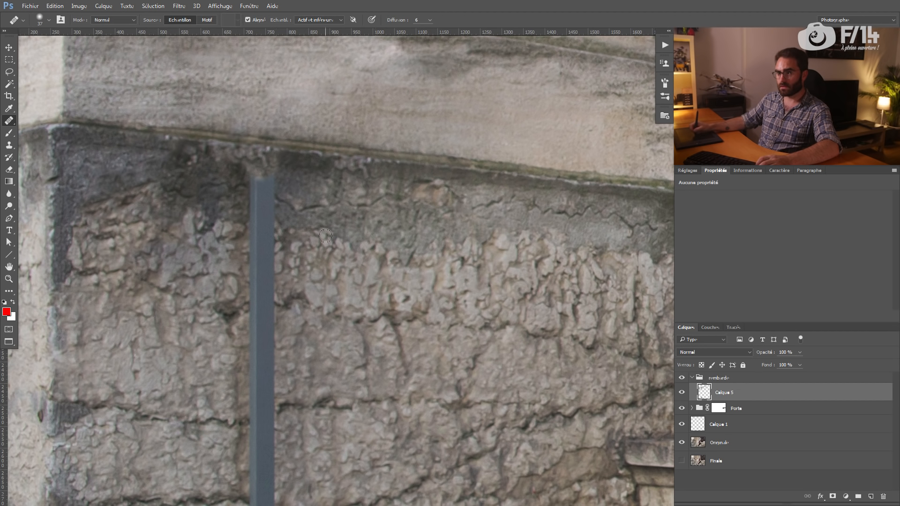
{"action": "mouse_move", "coordinate": [258, 222]}
{"action": "left_mouse_down"}
{"action": "mouse_move", "coordinate": [277, 183]}
{"action": "mouse_move", "coordinate": [261, 300]}
{"action": "mouse_move", "coordinate": [273, 251]}
{"action": "mouse_move", "coordinate": [270, 314]}
{"action": "mouse_move", "coordinate": [257, 259]}
{"action": "left_mouse_up"}
Heal away the middle of the first post, sampling the wall's horizontal cracks so they continue across it.
{"action": "scroll", "coordinate": [256, 259], "scroll_direction": "down", "scroll_amount": 4}
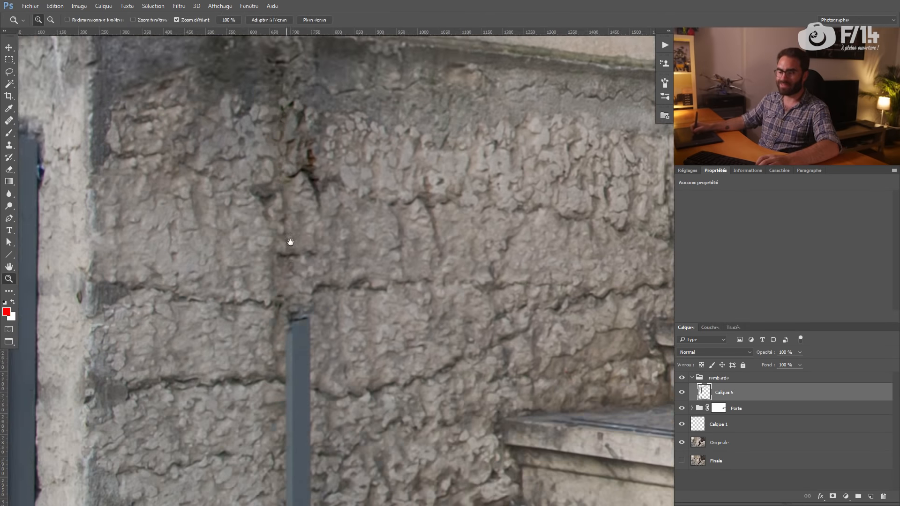
{"action": "left_click", "coordinate": [171, 298], "text": "alt"}
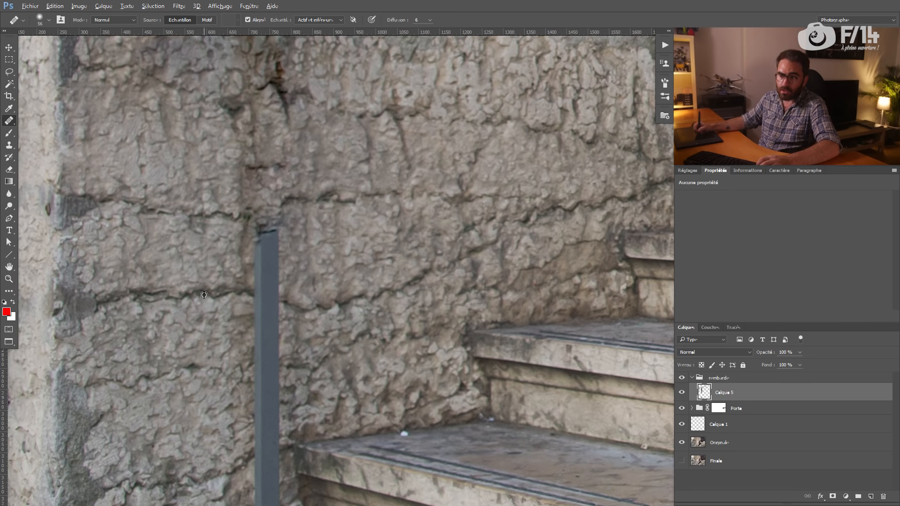
{"action": "left_click", "coordinate": [204, 294], "text": "alt"}
{"action": "mouse_move", "coordinate": [263, 300]}
{"action": "left_mouse_down"}
{"action": "mouse_move", "coordinate": [277, 237]}
{"action": "mouse_move", "coordinate": [259, 325]}
{"action": "mouse_move", "coordinate": [273, 343]}
{"action": "mouse_move", "coordinate": [257, 427]}
{"action": "mouse_move", "coordinate": [270, 401]}
{"action": "left_mouse_up"}
{"action": "left_click", "coordinate": [329, 235], "text": "alt"}
{"action": "mouse_move", "coordinate": [253, 230]}
{"action": "left_mouse_down"}
{"action": "mouse_move", "coordinate": [266, 229]}
{"action": "mouse_move", "coordinate": [284, 262]}
{"action": "mouse_move", "coordinate": [260, 221]}
{"action": "mouse_move", "coordinate": [273, 209]}
{"action": "mouse_move", "coordinate": [262, 209]}
{"action": "mouse_move", "coordinate": [258, 252]}
{"action": "mouse_move", "coordinate": [268, 258]}
{"action": "left_mouse_up"}
{"action": "left_click", "coordinate": [324, 202], "text": "alt"}
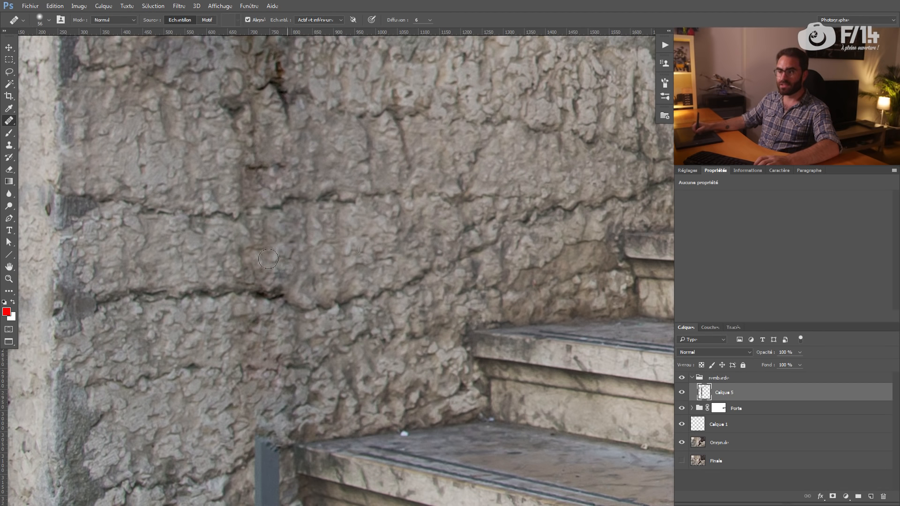
Heal away the last stub of the first post beside the step edge, and touch up the wall around it.
{"action": "scroll", "coordinate": [227, 285], "scroll_direction": "down", "scroll_amount": 5}
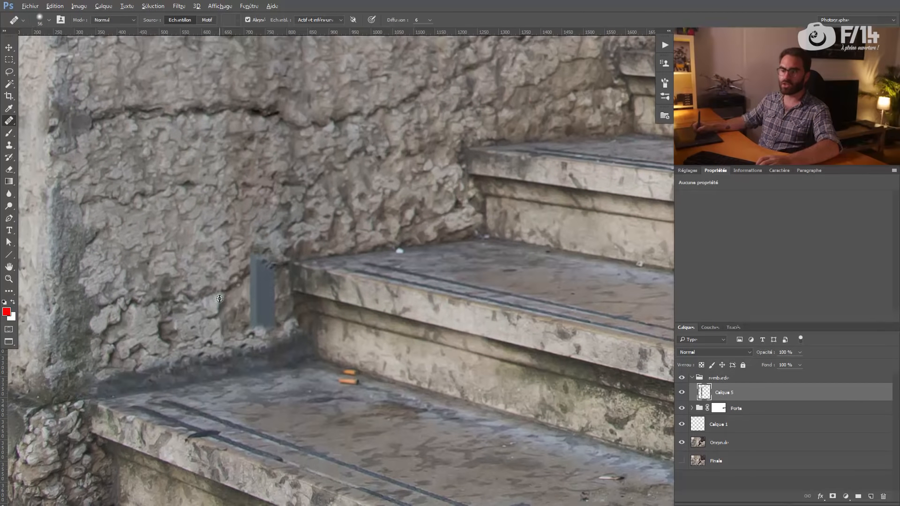
{"action": "left_click", "coordinate": [230, 289], "text": "alt"}
{"action": "mouse_move", "coordinate": [267, 262]}
{"action": "left_mouse_down"}
{"action": "mouse_move", "coordinate": [253, 281]}
{"action": "mouse_move", "coordinate": [270, 319]}
{"action": "left_mouse_up"}
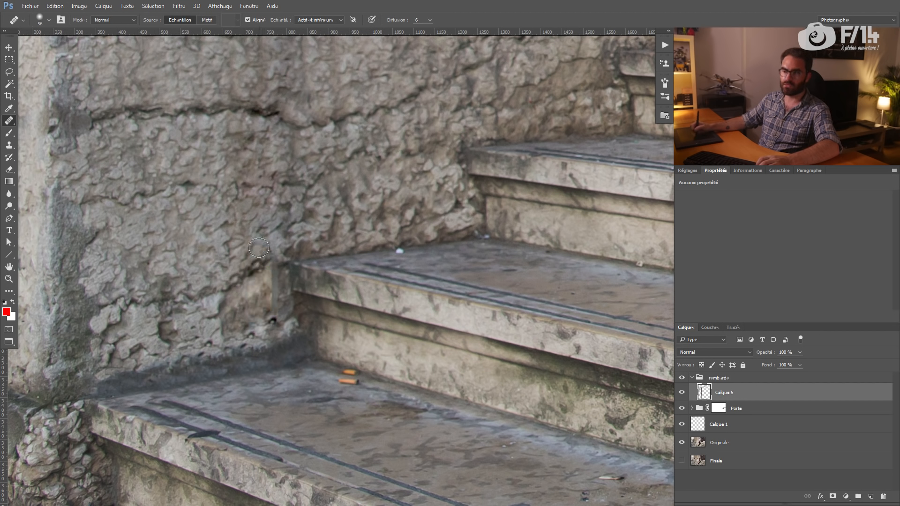
{"action": "mouse_move", "coordinate": [255, 271]}
{"action": "left_mouse_down"}
{"action": "mouse_move", "coordinate": [272, 275]}
{"action": "mouse_move", "coordinate": [278, 293]}
{"action": "mouse_move", "coordinate": [272, 271]}
{"action": "left_mouse_up"}
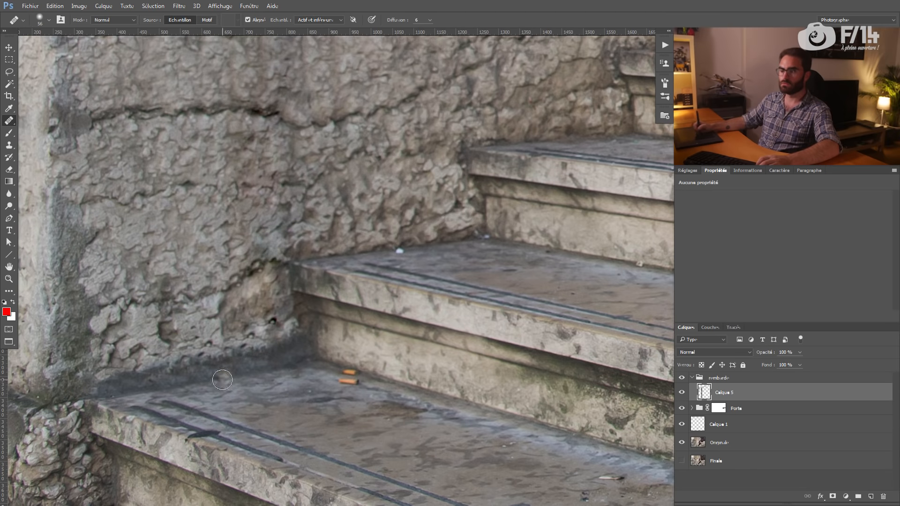
{"action": "left_click_drag", "start_coordinate": [244, 240], "coordinate": [231, 253]}
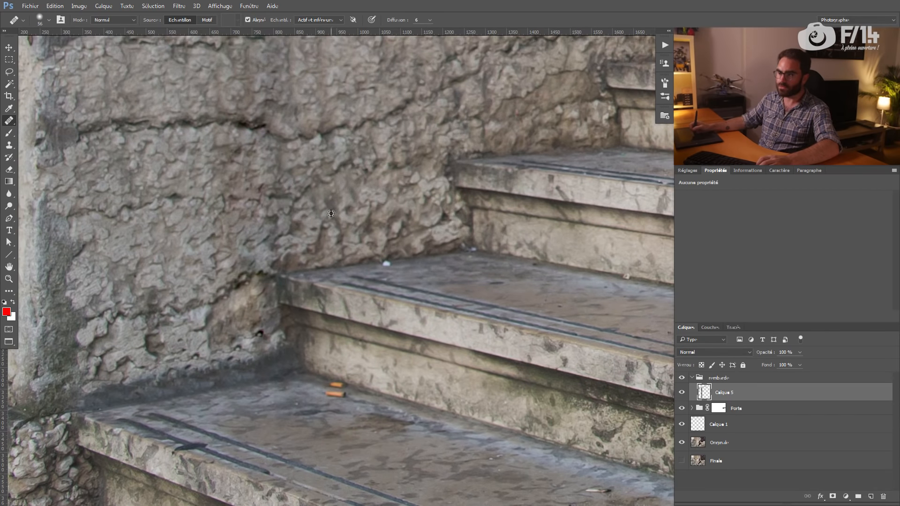
{"action": "mouse_move", "coordinate": [271, 247]}
{"action": "left_mouse_down"}
{"action": "mouse_move", "coordinate": [274, 222]}
{"action": "mouse_move", "coordinate": [283, 241]}
{"action": "left_mouse_up"}
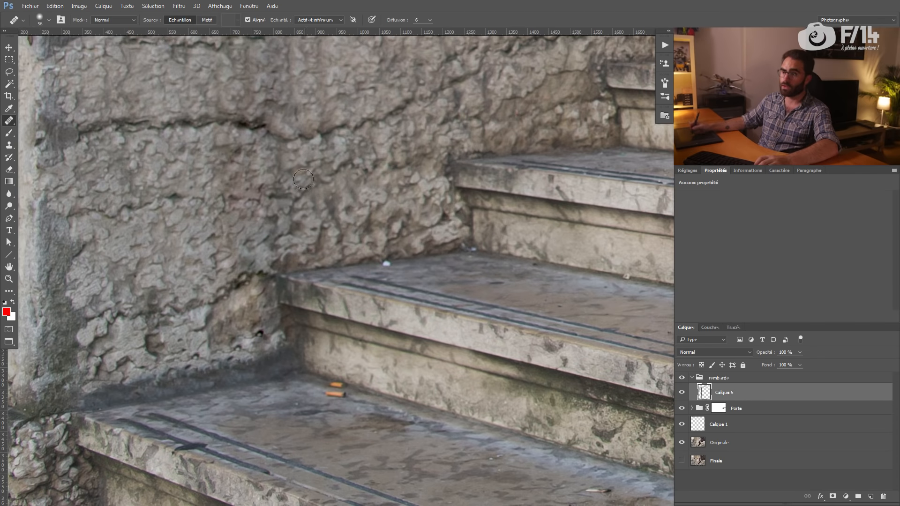
Clone clean wall texture over the dark marks where the upper part of the first post stood.
{"action": "left_click_drag", "start_coordinate": [330, 101], "coordinate": [254, 218]}
{"action": "left_click_drag", "start_coordinate": [260, 129], "coordinate": [242, 281]}
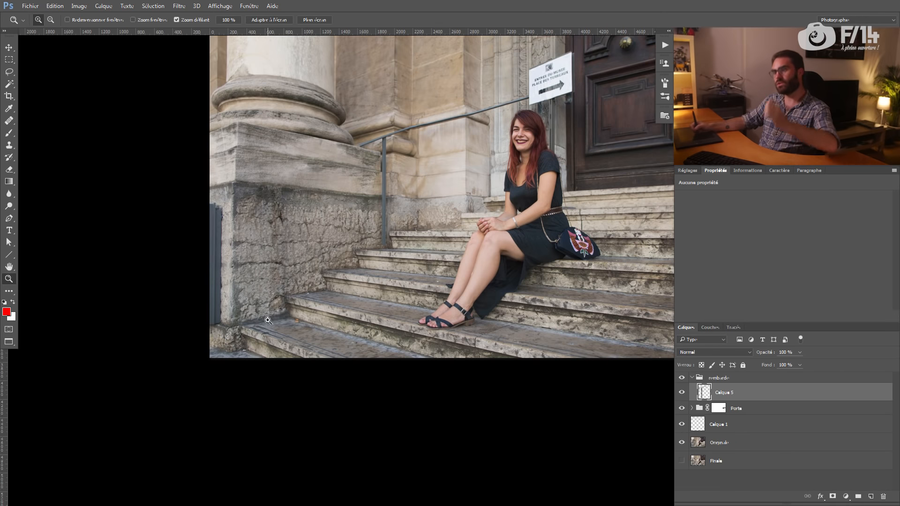
{"action": "left_click", "coordinate": [275, 258]}
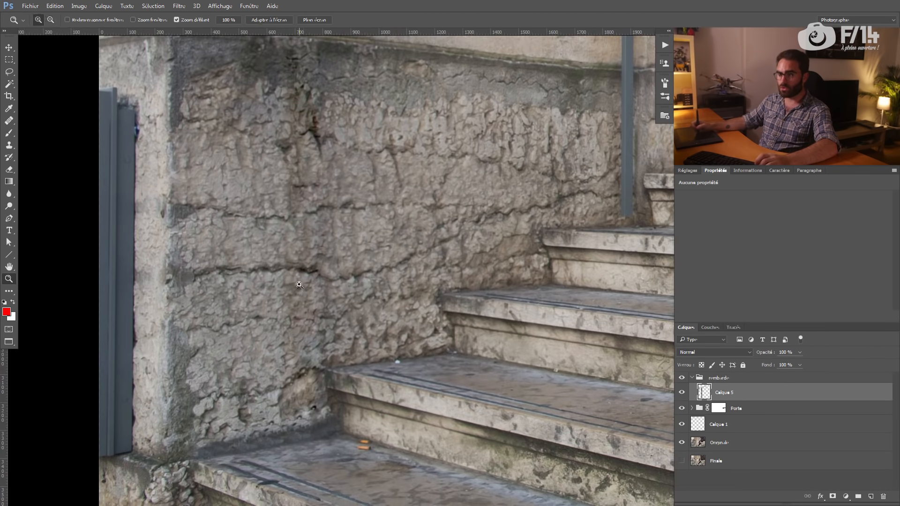
{"action": "key", "text": "s"}
{"action": "mouse_move", "coordinate": [282, 289]}
{"action": "left_mouse_down"}
{"action": "mouse_move", "coordinate": [299, 298]}
{"action": "mouse_move", "coordinate": [309, 291]}
{"action": "mouse_move", "coordinate": [294, 355]}
{"action": "mouse_move", "coordinate": [276, 316]}
{"action": "left_mouse_up"}
{"action": "left_click", "coordinate": [262, 346], "text": "alt"}
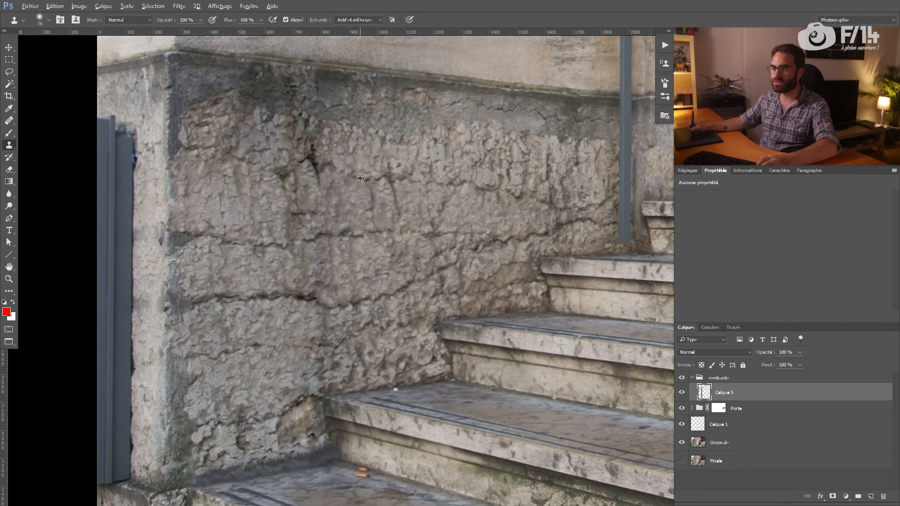
{"action": "left_click_drag", "start_coordinate": [312, 163], "coordinate": [317, 188]}
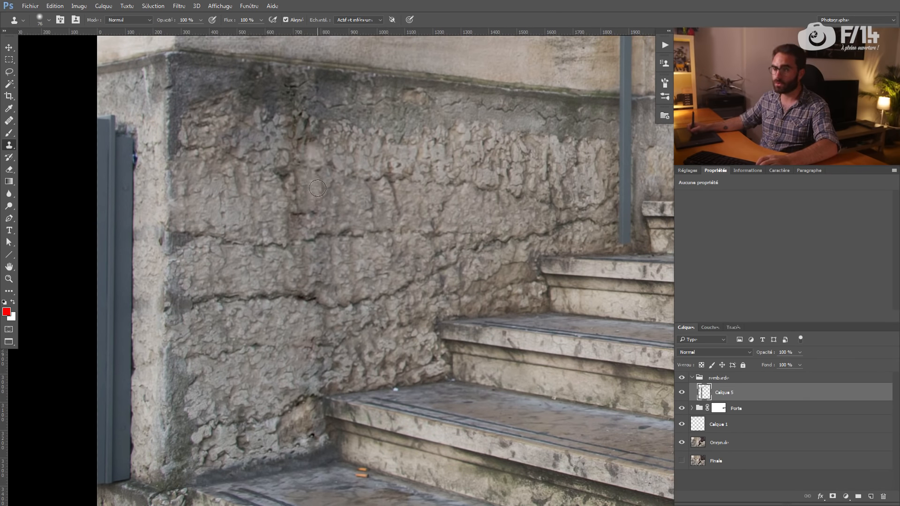
{"action": "left_click_drag", "start_coordinate": [304, 148], "coordinate": [299, 147]}
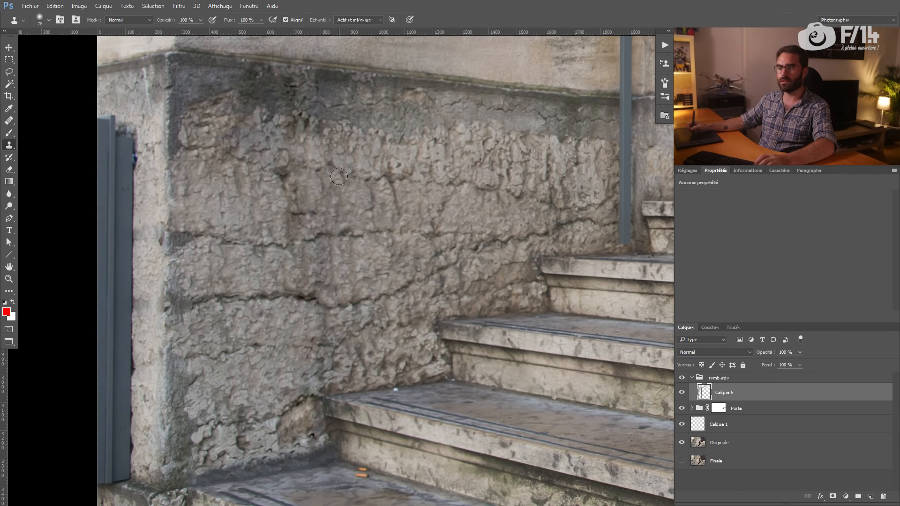
Try cloning a neighbouring patch of stone over the first post's former area, and undo that stroke.
{"action": "mouse_move", "coordinate": [322, 168]}
{"action": "left_mouse_down"}
{"action": "mouse_move", "coordinate": [311, 154]}
{"action": "mouse_move", "coordinate": [305, 186]}
{"action": "mouse_move", "coordinate": [299, 169]}
{"action": "mouse_move", "coordinate": [316, 280]}
{"action": "left_mouse_up"}
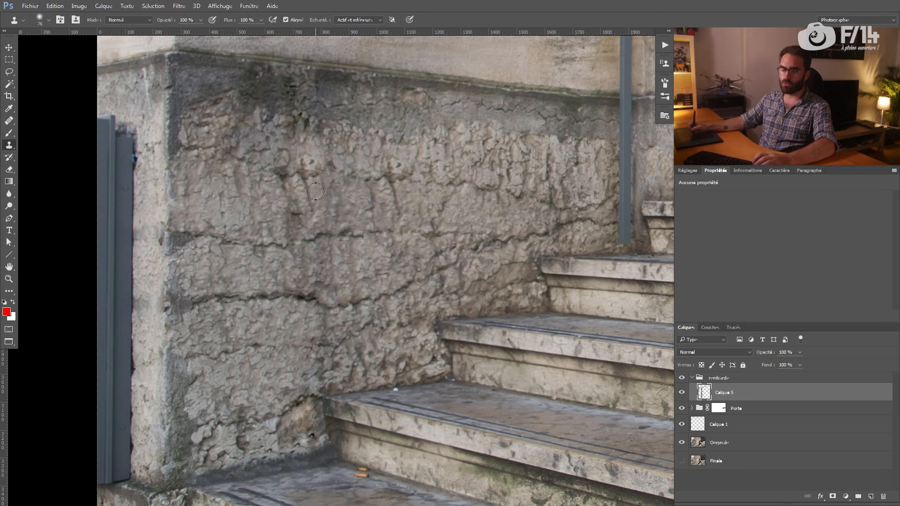
{"action": "key", "text": "v"}
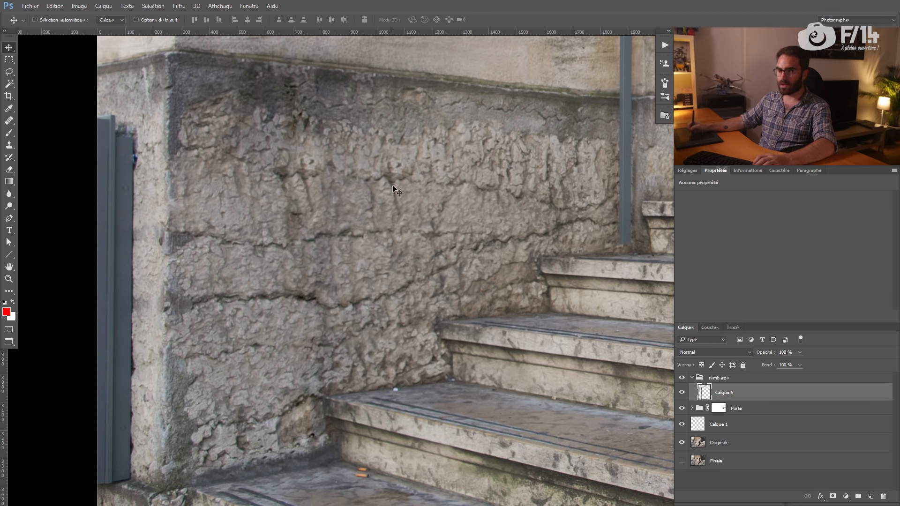
{"action": "key", "text": "ctrl+z"}
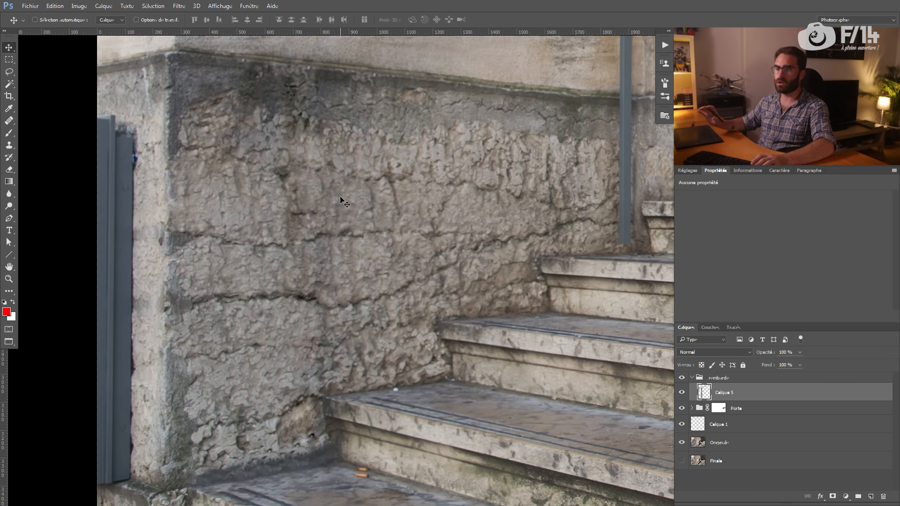
Clone rough wall texture over the lower part of the second post, up to the smoother band beneath the ledge.
{"action": "left_click_drag", "start_coordinate": [344, 202], "coordinate": [228, 318]}
{"action": "left_click_drag", "start_coordinate": [382, 195], "coordinate": [254, 253]}
{"action": "key", "text": "z"}
{"action": "left_click_drag", "start_coordinate": [254, 255], "coordinate": [328, 241]}
{"action": "left_click_drag", "start_coordinate": [301, 245], "coordinate": [290, 245]}
{"action": "left_click", "coordinate": [290, 245], "text": "alt"}
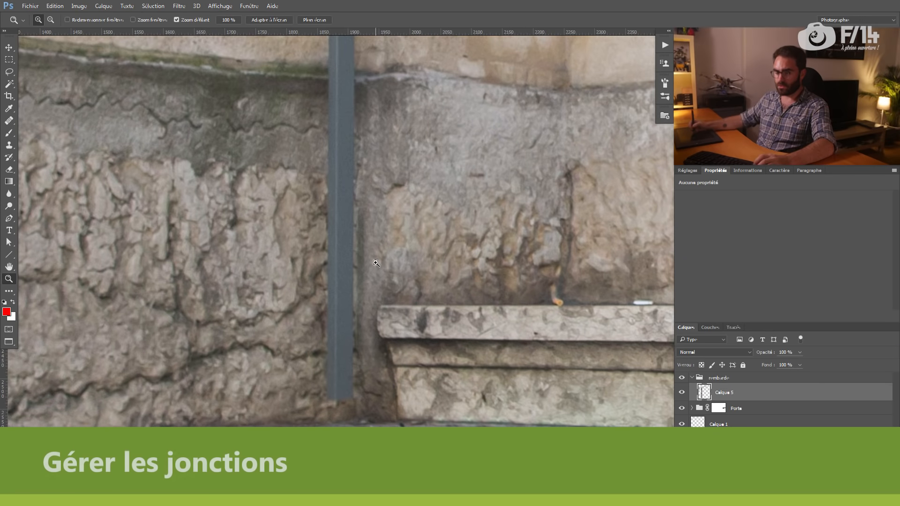
{"action": "key", "text": "j"}
{"action": "key", "text": "s"}
{"action": "left_click_drag", "start_coordinate": [324, 293], "coordinate": [311, 297]}
{"action": "mouse_move", "coordinate": [331, 245]}
{"action": "left_mouse_down"}
{"action": "mouse_move", "coordinate": [327, 202]}
{"action": "mouse_move", "coordinate": [343, 235]}
{"action": "mouse_move", "coordinate": [329, 283]}
{"action": "mouse_move", "coordinate": [346, 322]}
{"action": "mouse_move", "coordinate": [335, 326]}
{"action": "mouse_move", "coordinate": [333, 399]}
{"action": "mouse_move", "coordinate": [331, 379]}
{"action": "left_mouse_up"}
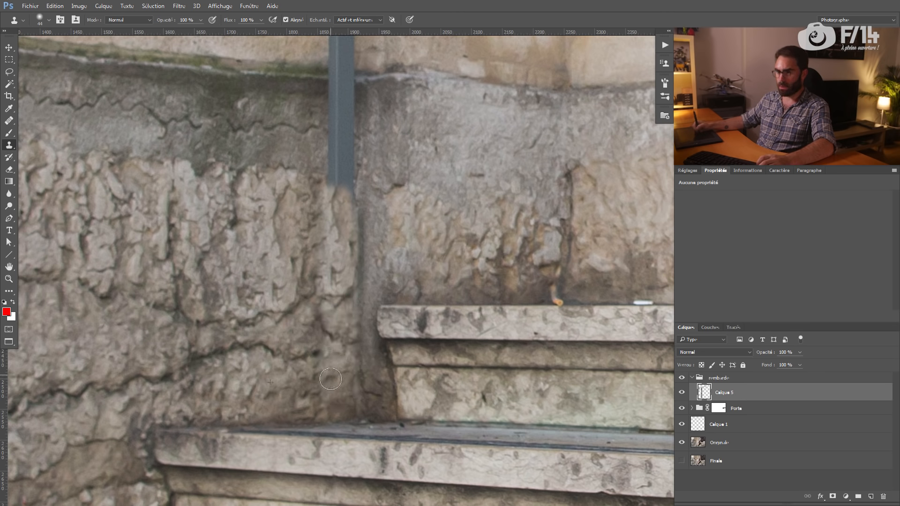
Clone adjacent wall texture over the second post, continuing from the rough stone across the mossy ledge and up the smooth block above.
{"action": "left_click", "coordinate": [293, 334], "text": "alt"}
{"action": "mouse_move", "coordinate": [315, 328]}
{"action": "left_mouse_down"}
{"action": "mouse_move", "coordinate": [331, 336]}
{"action": "mouse_move", "coordinate": [295, 318]}
{"action": "mouse_move", "coordinate": [304, 320]}
{"action": "left_mouse_up"}
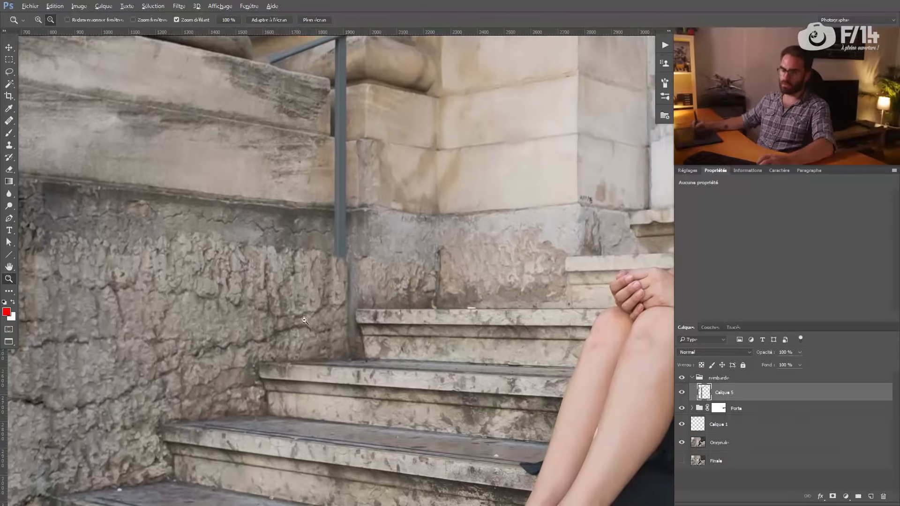
{"action": "key", "text": "s"}
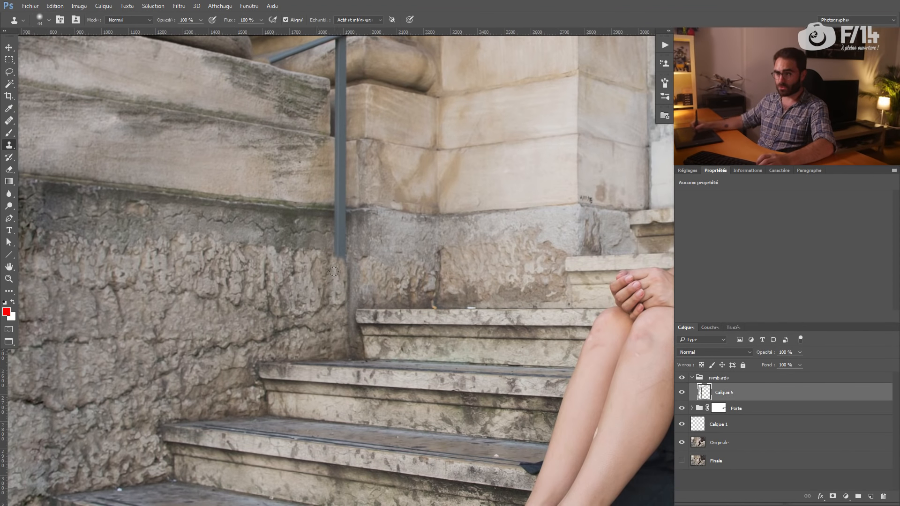
{"action": "left_click_drag", "start_coordinate": [310, 262], "coordinate": [305, 306]}
{"action": "left_click_drag", "start_coordinate": [333, 247], "coordinate": [357, 249]}
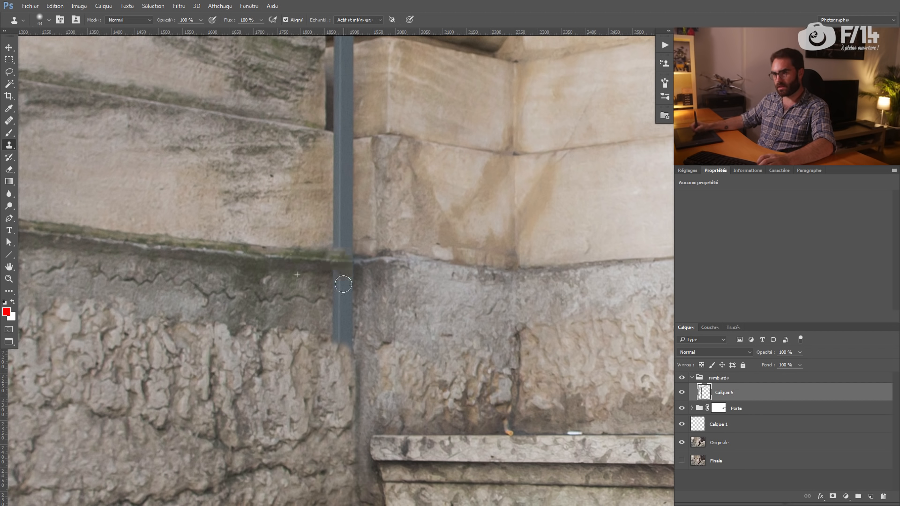
{"action": "left_click_drag", "start_coordinate": [343, 283], "coordinate": [335, 278]}
{"action": "left_click_drag", "start_coordinate": [337, 326], "coordinate": [346, 346]}
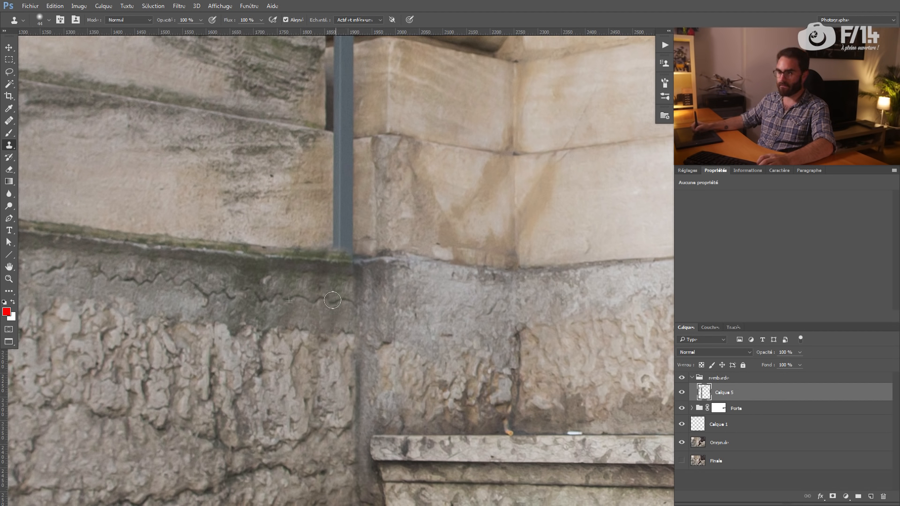
{"action": "mouse_move", "coordinate": [338, 248]}
{"action": "left_mouse_down"}
{"action": "mouse_move", "coordinate": [339, 225]}
{"action": "mouse_move", "coordinate": [335, 235]}
{"action": "mouse_move", "coordinate": [336, 149]}
{"action": "mouse_move", "coordinate": [345, 183]}
{"action": "mouse_move", "coordinate": [337, 148]}
{"action": "mouse_move", "coordinate": [329, 223]}
{"action": "mouse_move", "coordinate": [351, 184]}
{"action": "left_mouse_up"}
Copy a tall rectangular strip around the recessed wall corner behind the steps from the Originale layer onto a new layer.
{"action": "key", "text": "z"}
{"action": "left_click_drag", "start_coordinate": [349, 225], "coordinate": [435, 191]}
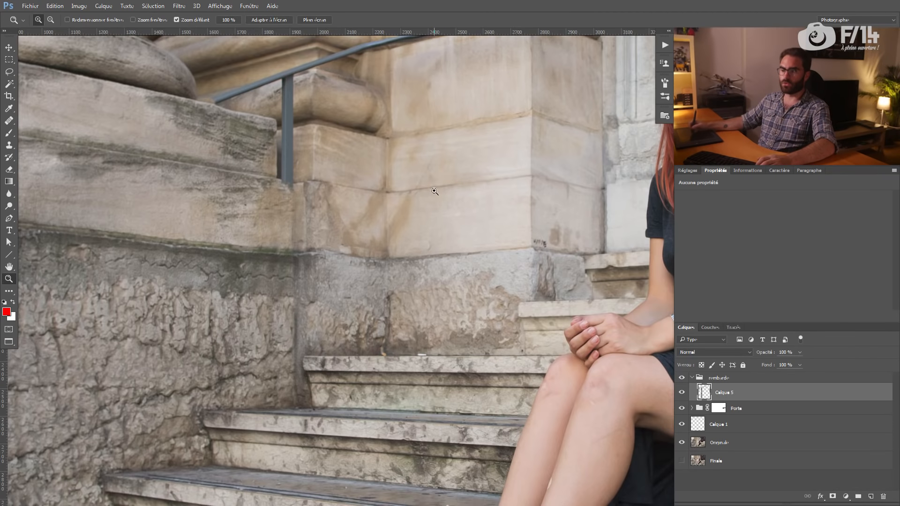
{"action": "left_click_drag", "start_coordinate": [374, 237], "coordinate": [357, 247]}
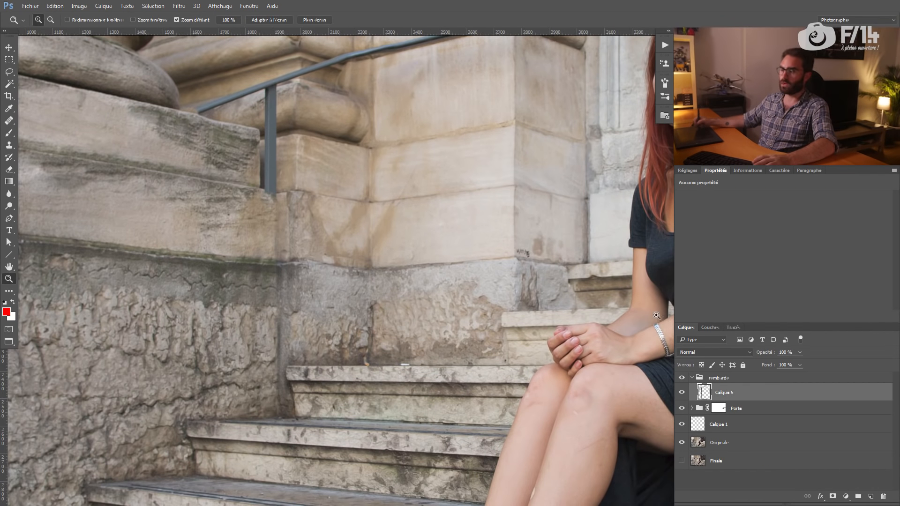
{"action": "left_click", "coordinate": [737, 444]}
{"action": "key", "text": "m"}
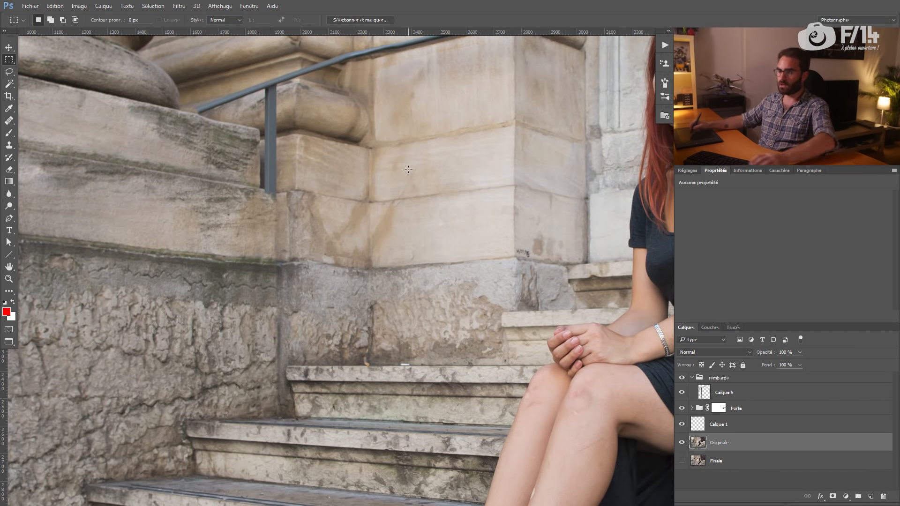
{"action": "left_click_drag", "start_coordinate": [412, 92], "coordinate": [325, 398]}
{"action": "mouse_move", "coordinate": [367, 323]}
{"action": "left_mouse_down"}
{"action": "mouse_move", "coordinate": [369, 314]}
{"action": "mouse_move", "coordinate": [362, 322]}
{"action": "left_mouse_up"}
{"action": "key", "text": "ctrl+j"}
Place the copied strip over the second post's area and move its layer to the top of the handrail group.
{"action": "key", "text": "v"}
{"action": "left_click_drag", "start_coordinate": [362, 247], "coordinate": [282, 285]}
{"action": "left_click_drag", "start_coordinate": [710, 433], "coordinate": [713, 388]}
{"action": "mouse_move", "coordinate": [279, 276]}
{"action": "left_mouse_down"}
{"action": "mouse_move", "coordinate": [311, 285]}
{"action": "mouse_move", "coordinate": [285, 281]}
{"action": "left_mouse_up"}
Set the strip to 50% opacity, align its vertical corner and stone joints with the wall behind the post, and restore 100% opacity.
{"action": "key", "text": "5"}
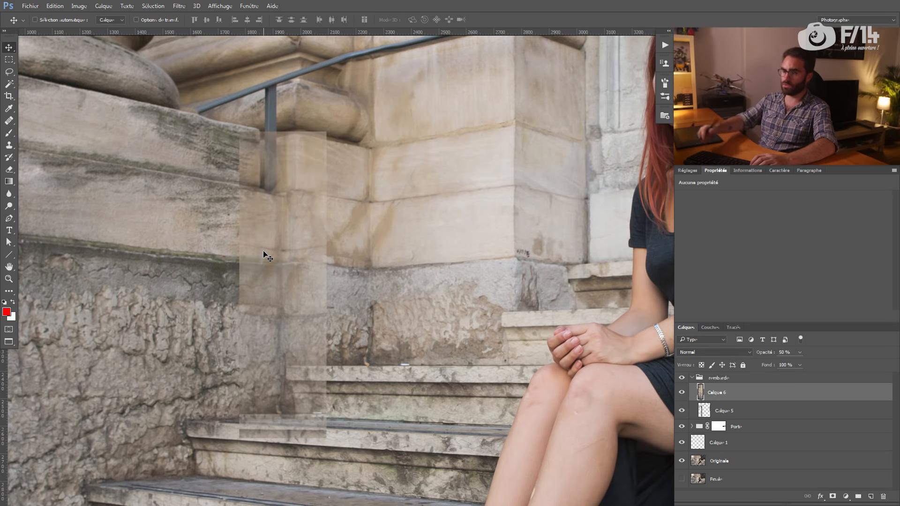
{"action": "mouse_move", "coordinate": [278, 244]}
{"action": "left_mouse_down"}
{"action": "mouse_move", "coordinate": [274, 232]}
{"action": "mouse_move", "coordinate": [277, 240]}
{"action": "left_mouse_up"}
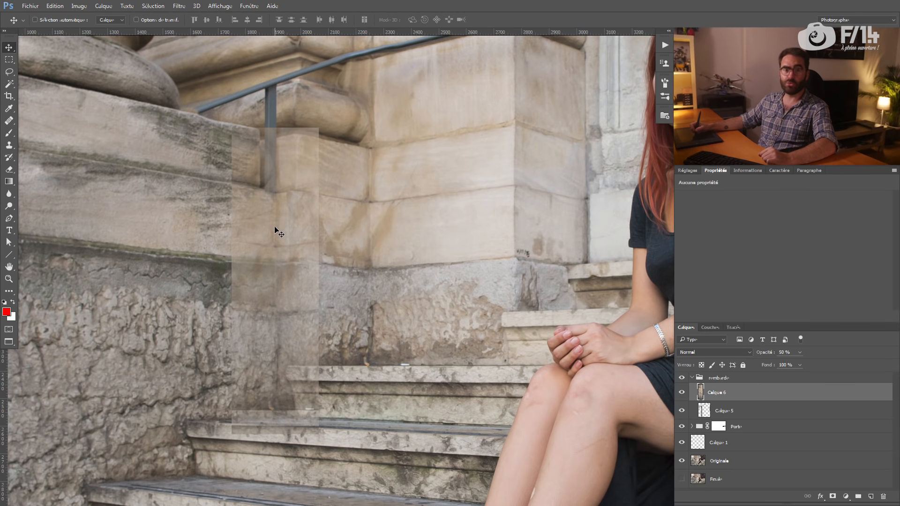
{"action": "mouse_move", "coordinate": [273, 225]}
{"action": "left_mouse_down"}
{"action": "mouse_move", "coordinate": [278, 236]}
{"action": "mouse_move", "coordinate": [262, 236]}
{"action": "left_mouse_up"}
{"action": "left_click_drag", "start_coordinate": [259, 198], "coordinate": [277, 296]}
{"action": "left_click_drag", "start_coordinate": [283, 343], "coordinate": [285, 282]}
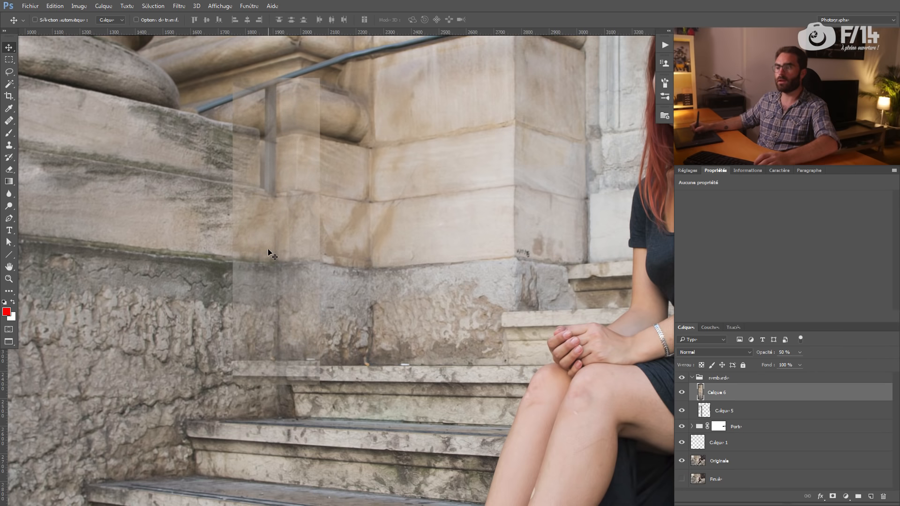
{"action": "scroll", "coordinate": [268, 248], "scroll_direction": "up", "scroll_amount": 1}
{"action": "key", "text": "0"}
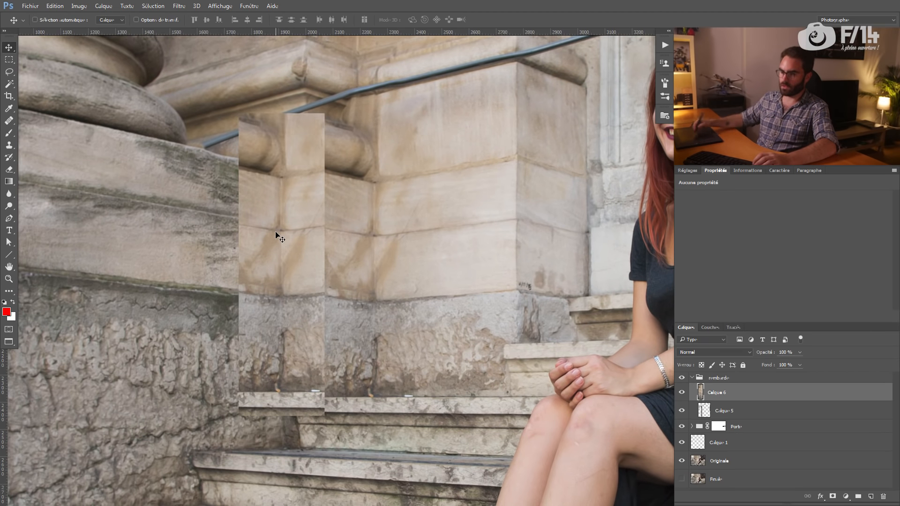
Hide the strip with a black layer mask, and paint white on the mask to reveal its corner along the lower wall.
{"action": "left_click", "coordinate": [833, 497], "text": "alt"}
{"action": "key", "text": "b"}
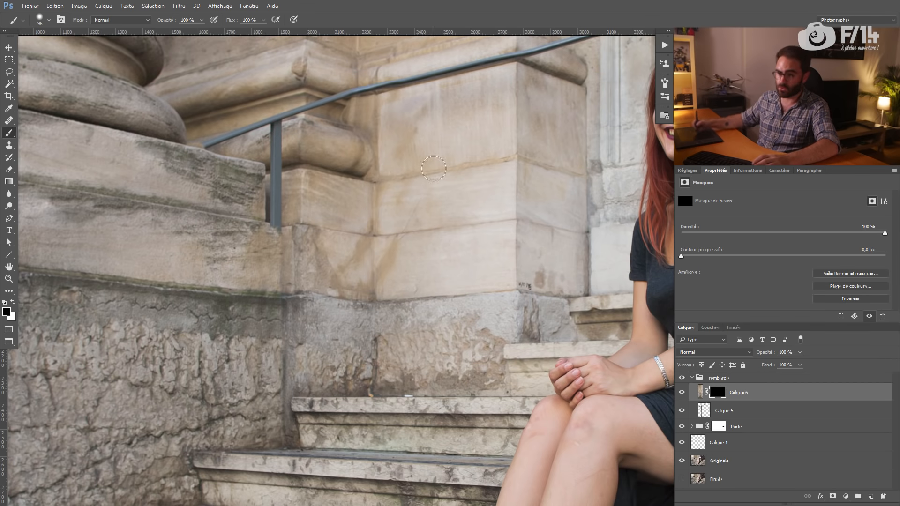
{"action": "key", "text": "bracketleft"}
{"action": "key", "text": "bracketleft"}
{"action": "key", "text": "x"}
{"action": "mouse_move", "coordinate": [277, 398]}
{"action": "left_mouse_down"}
{"action": "mouse_move", "coordinate": [281, 314]}
{"action": "mouse_move", "coordinate": [249, 308]}
{"action": "mouse_move", "coordinate": [246, 328]}
{"action": "mouse_move", "coordinate": [283, 305]}
{"action": "mouse_move", "coordinate": [295, 331]}
{"action": "mouse_move", "coordinate": [287, 343]}
{"action": "mouse_move", "coordinate": [271, 311]}
{"action": "mouse_move", "coordinate": [295, 311]}
{"action": "mouse_move", "coordinate": [291, 356]}
{"action": "mouse_move", "coordinate": [260, 398]}
{"action": "mouse_move", "coordinate": [295, 395]}
{"action": "left_mouse_up"}
{"action": "key", "text": "x"}
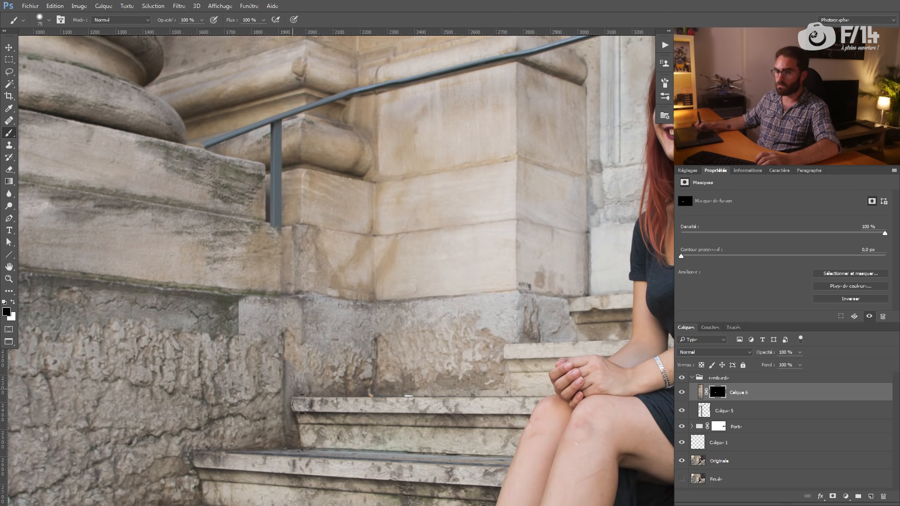
Refine the strip's mask with black paint to soften its hard edges in the grey band and rough stone beside the corner.
{"action": "scroll", "coordinate": [286, 360], "scroll_direction": "up", "scroll_amount": 2}
{"action": "right_click", "coordinate": [299, 362]}
{"action": "right_click", "coordinate": [300, 362], "text": "alt"}
{"action": "key", "text": "x"}
{"action": "key", "text": "x"}
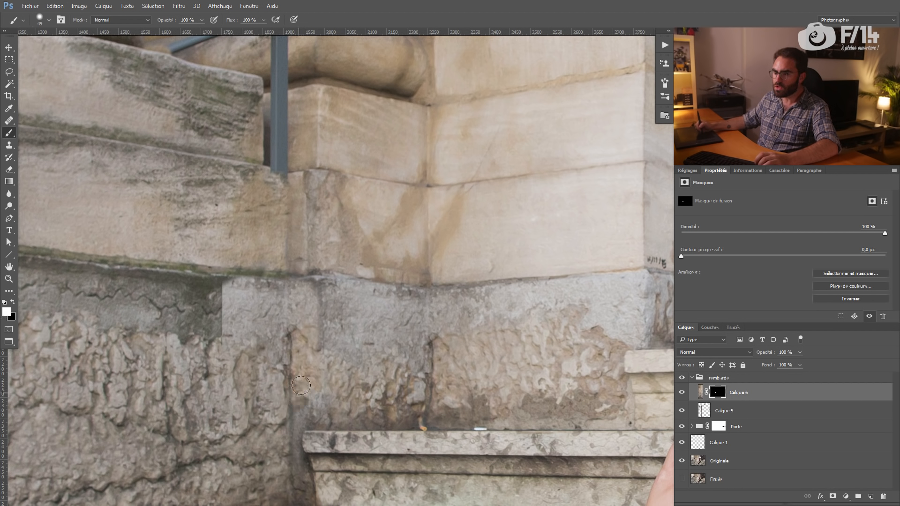
{"action": "key", "text": "x"}
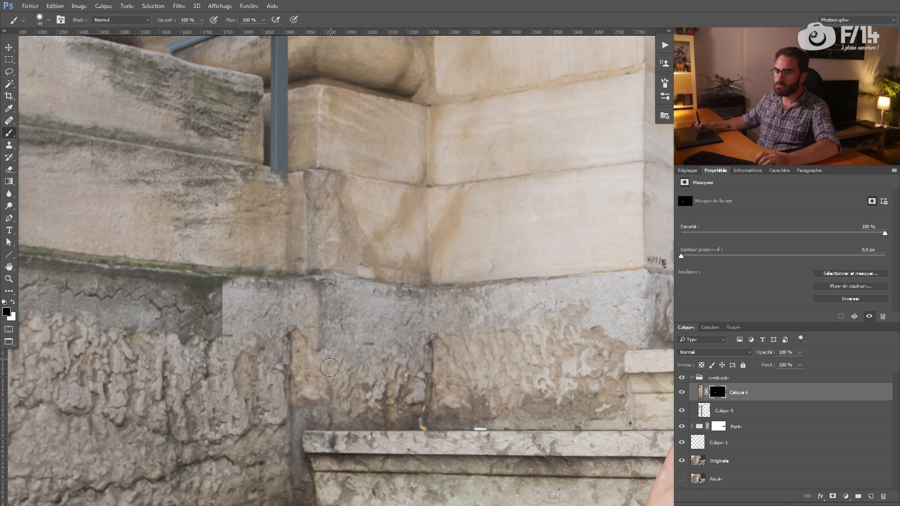
{"action": "right_click", "coordinate": [317, 372], "text": "alt"}
{"action": "mouse_move", "coordinate": [309, 356]}
{"action": "left_mouse_down"}
{"action": "mouse_move", "coordinate": [309, 392]}
{"action": "mouse_move", "coordinate": [306, 346]}
{"action": "left_mouse_up"}
{"action": "right_click", "coordinate": [211, 315], "text": "alt"}
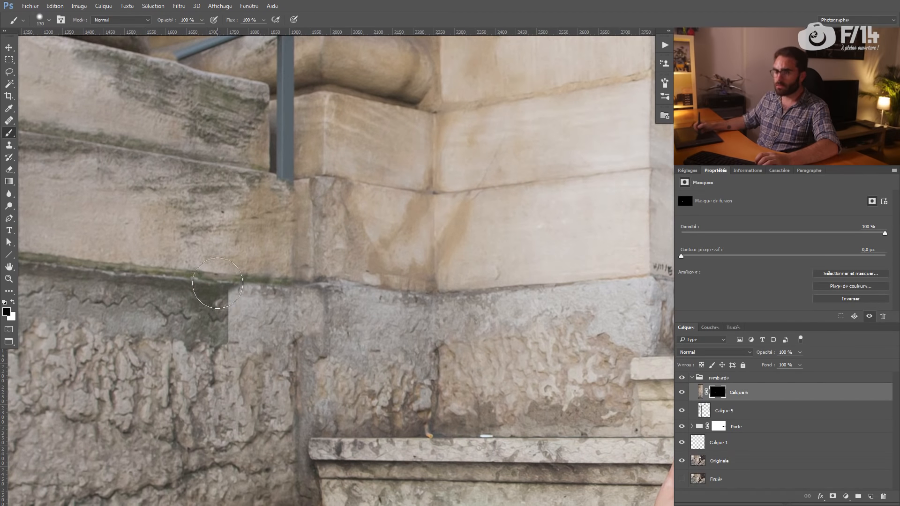
{"action": "mouse_move", "coordinate": [219, 305]}
{"action": "left_mouse_down"}
{"action": "mouse_move", "coordinate": [238, 331]}
{"action": "mouse_move", "coordinate": [239, 287]}
{"action": "mouse_move", "coordinate": [232, 349]}
{"action": "mouse_move", "coordinate": [239, 290]}
{"action": "mouse_move", "coordinate": [249, 303]}
{"action": "mouse_move", "coordinate": [244, 330]}
{"action": "mouse_move", "coordinate": [268, 300]}
{"action": "left_mouse_up"}
{"action": "right_click", "coordinate": [243, 331], "text": "alt"}
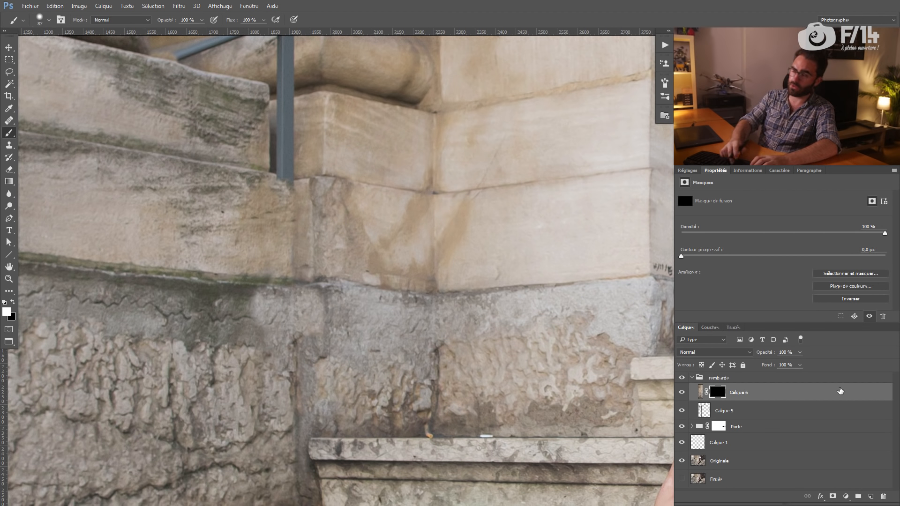
{"action": "key", "text": "ctrl+l"}
{"action": "key", "text": "Escape"}
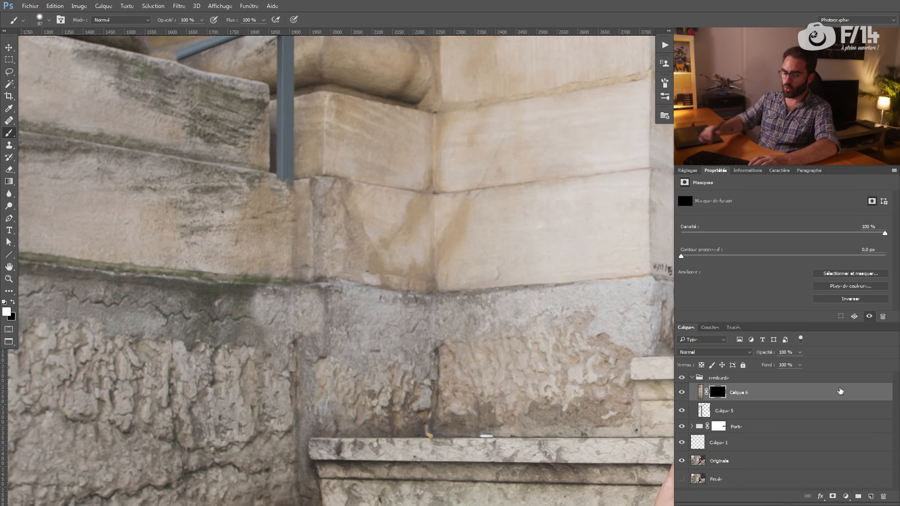
{"action": "left_click", "coordinate": [79, 5]}
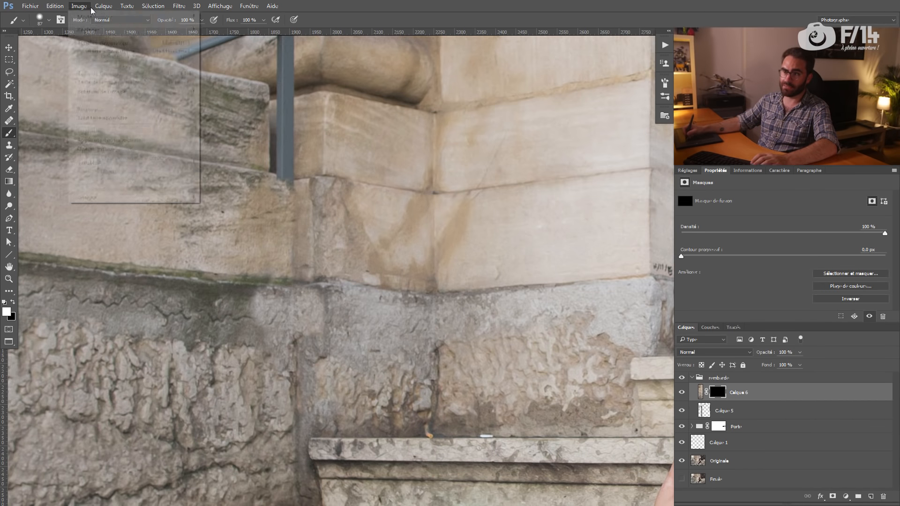
{"action": "mouse_move", "coordinate": [93, 30]}
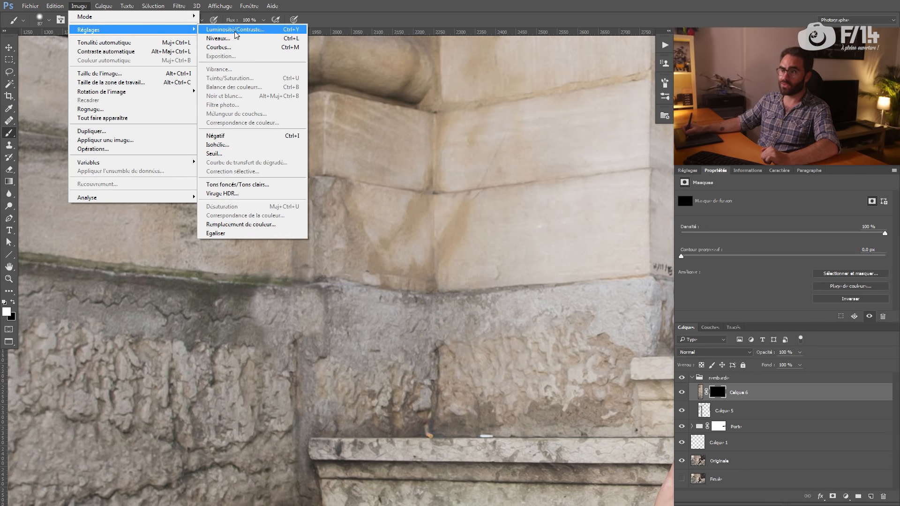
{"action": "left_click", "coordinate": [230, 34]}
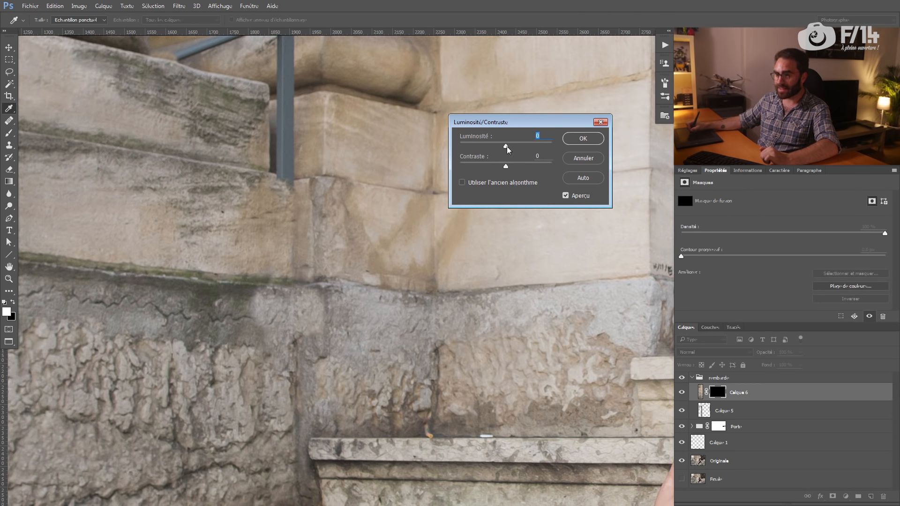
{"action": "mouse_move", "coordinate": [474, 151]}
{"action": "left_mouse_down"}
{"action": "mouse_move", "coordinate": [504, 151]}
{"action": "mouse_move", "coordinate": [454, 157]}
{"action": "left_mouse_up"}
{"action": "key", "text": "Escape"}
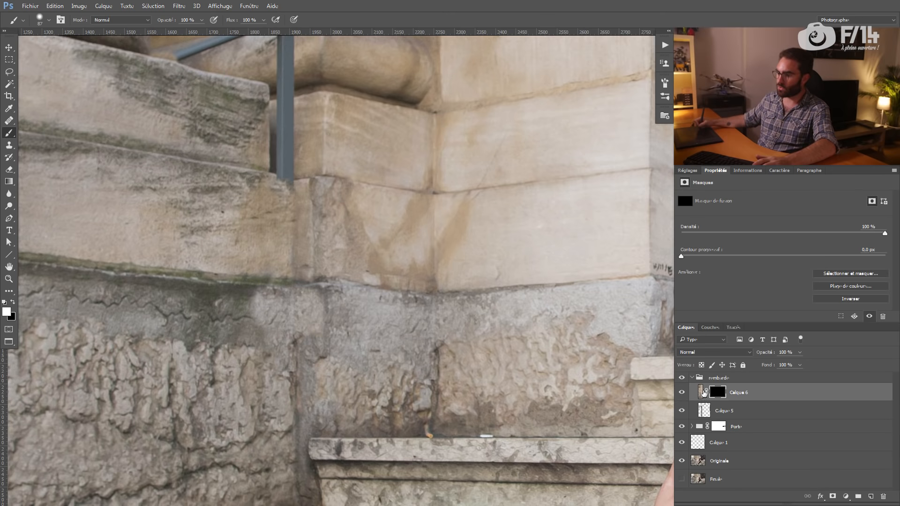
Darken the Calque 6 image itself, not its mask, with Brightness/Contrast, setting the brightness to -35.
{"action": "left_click", "coordinate": [702, 391]}
{"action": "key", "text": "ctrl+alt+b"}
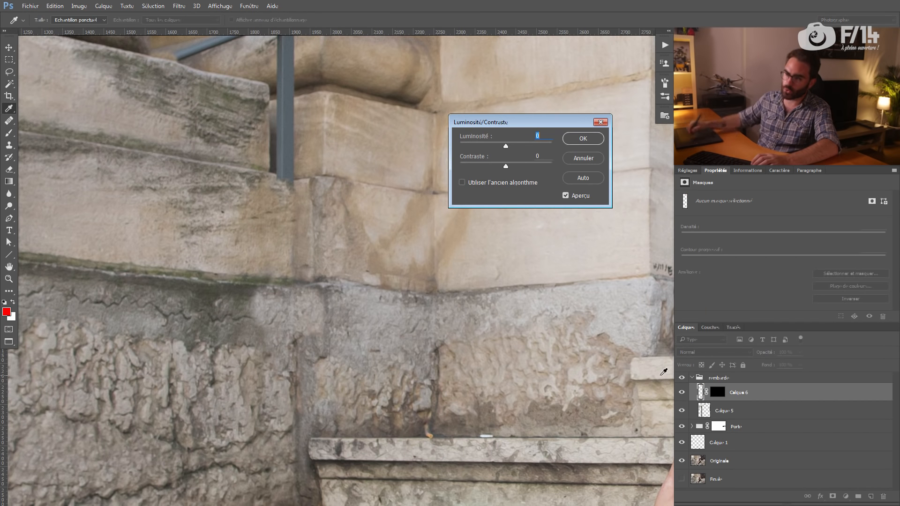
{"action": "left_click_drag", "start_coordinate": [506, 146], "coordinate": [495, 147]}
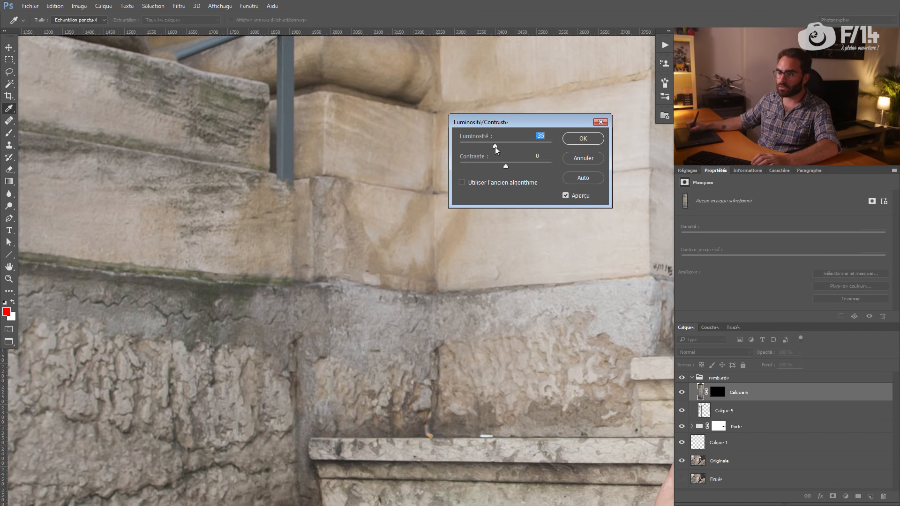
{"action": "left_click", "coordinate": [584, 139]}
{"action": "key", "text": "z"}
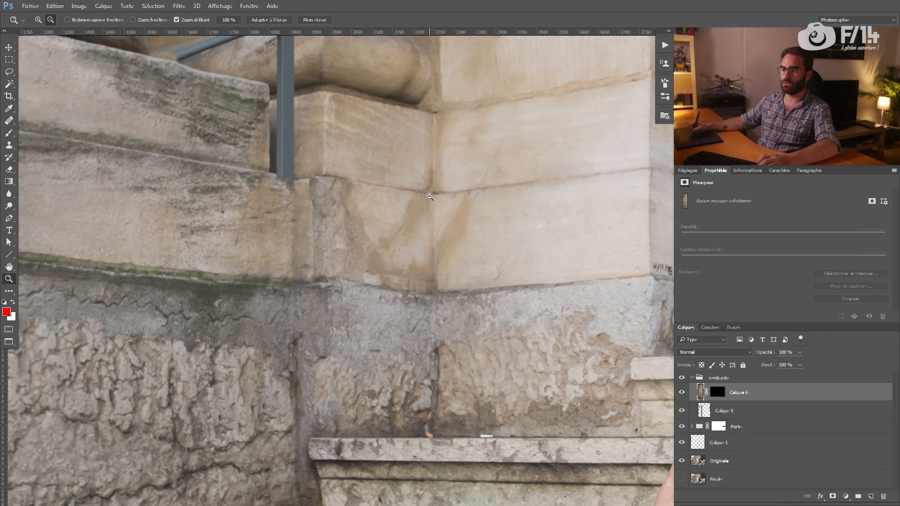
{"action": "left_click_drag", "start_coordinate": [425, 196], "coordinate": [390, 166]}
{"action": "key", "text": "b"}
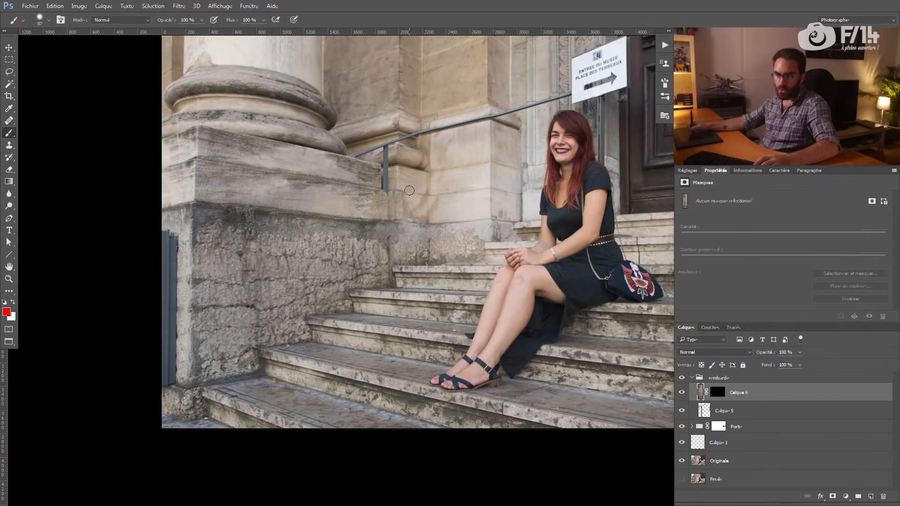
{"action": "left_click_drag", "start_coordinate": [441, 197], "coordinate": [403, 196]}
{"action": "key", "text": "z"}
{"action": "left_click_drag", "start_coordinate": [402, 196], "coordinate": [448, 197]}
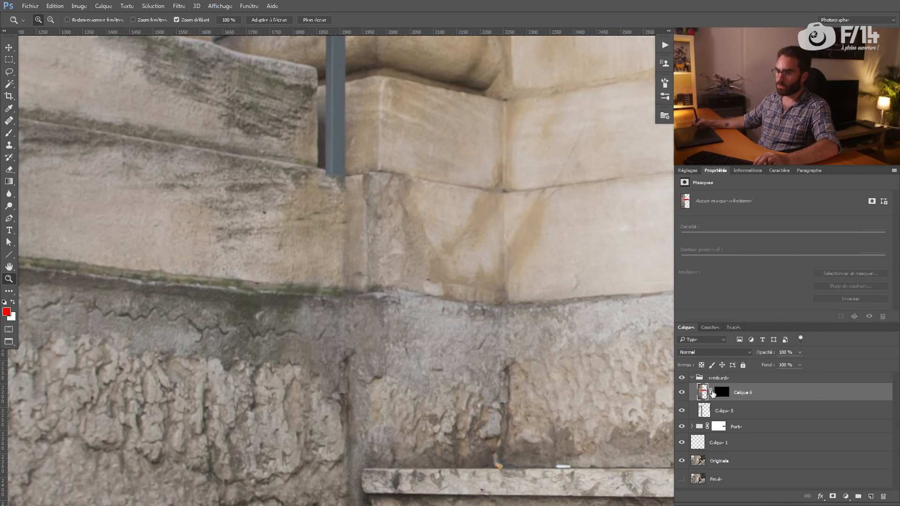
{"action": "key", "text": "ctrl+z"}
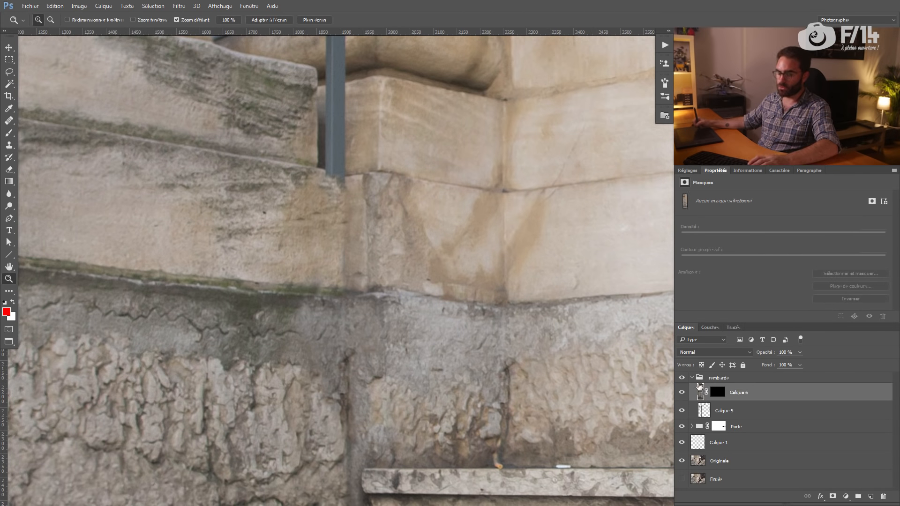
Duplicate the Calque 6 layer and delete the copy's mask without applying it.
{"action": "key", "text": "ctrl+j"}
{"action": "key", "text": "v"}
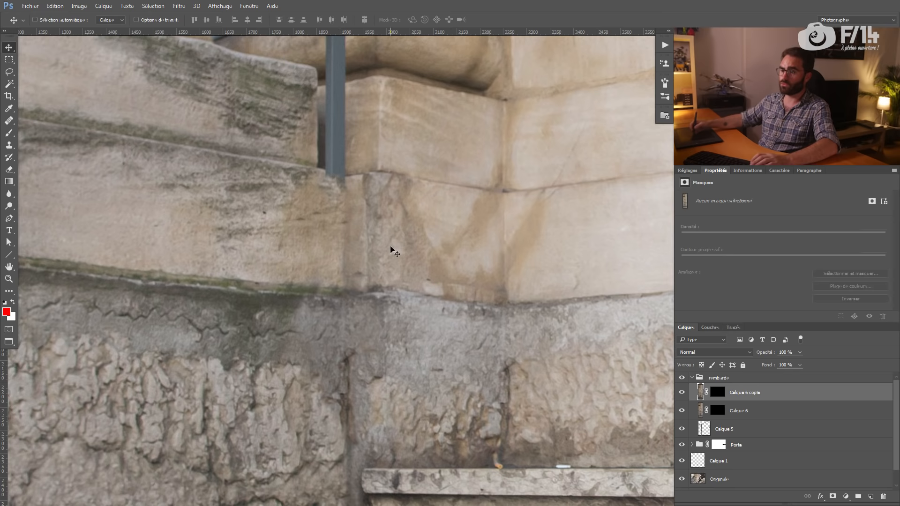
{"action": "left_click_drag", "start_coordinate": [725, 399], "coordinate": [883, 496]}
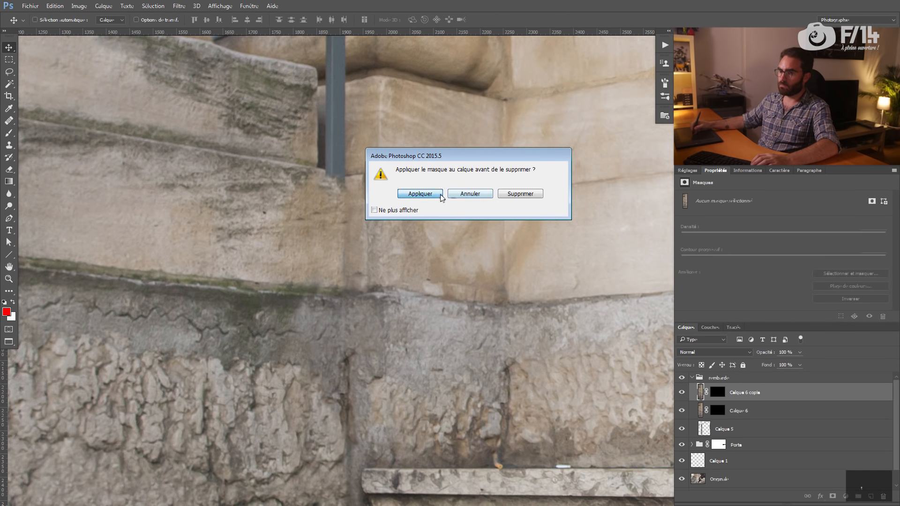
{"action": "left_click", "coordinate": [522, 199]}
Set the duplicate to 50% opacity, line its corner up with the joint below the remaining post, and restore 100% opacity.
{"action": "key", "text": "5"}
{"action": "left_click_drag", "start_coordinate": [327, 192], "coordinate": [325, 195]}
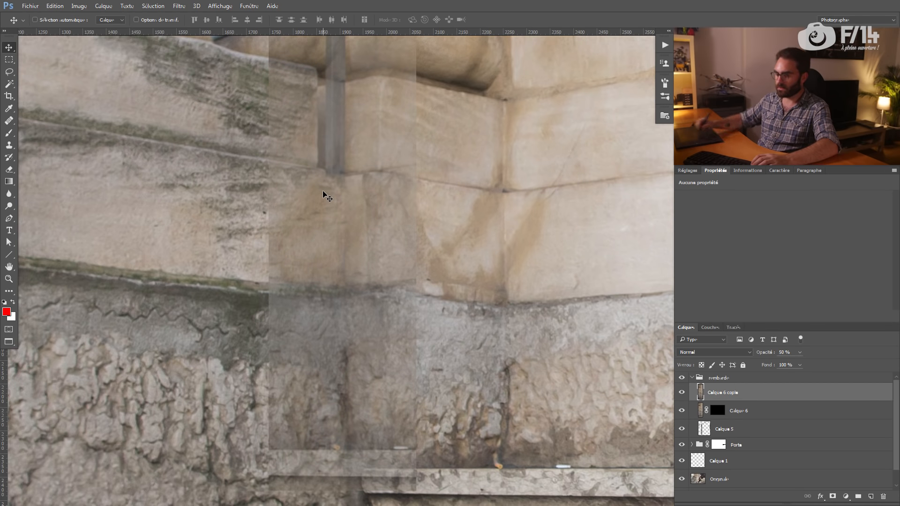
{"action": "key", "text": "0"}
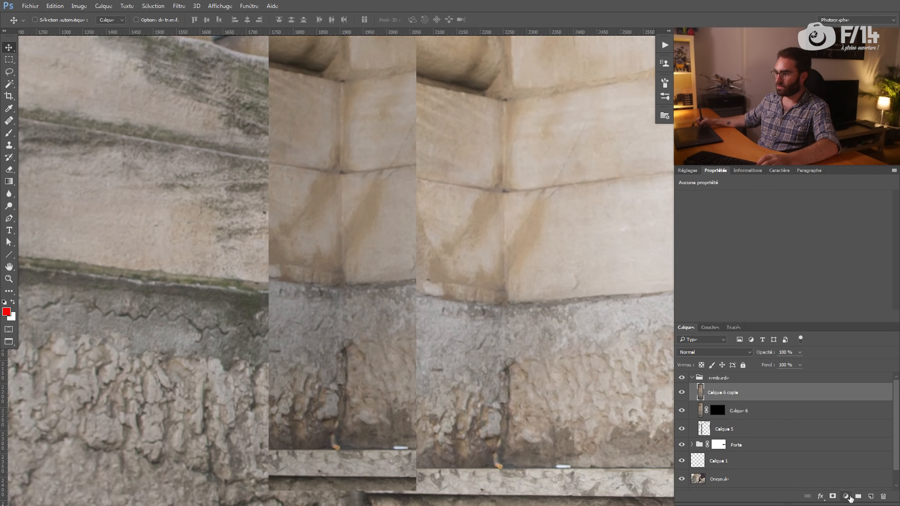
Add a black mask to the Calque 6 copy and paint white on it to reveal the corner joint below the post.
{"action": "left_click", "coordinate": [833, 496], "text": "alt"}
{"action": "key", "text": "b"}
{"action": "left_click_drag", "start_coordinate": [315, 219], "coordinate": [303, 221]}
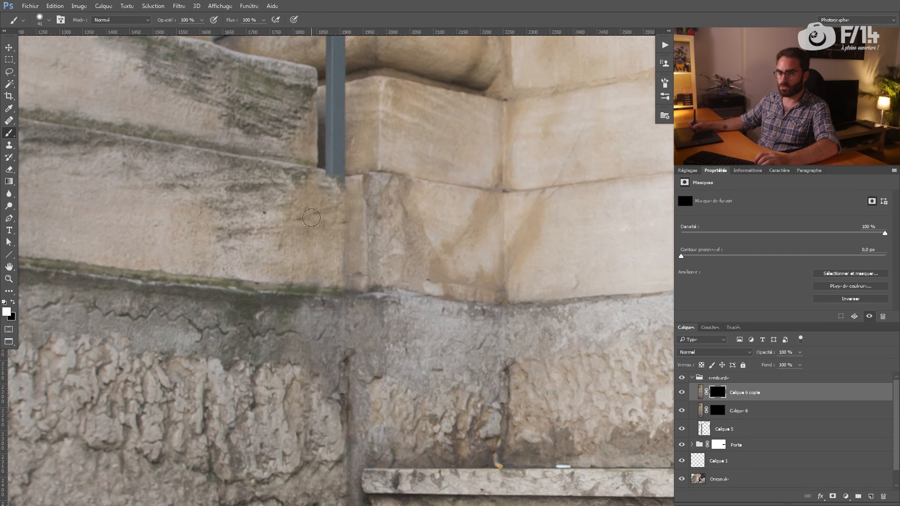
{"action": "left_click_drag", "start_coordinate": [337, 264], "coordinate": [331, 188]}
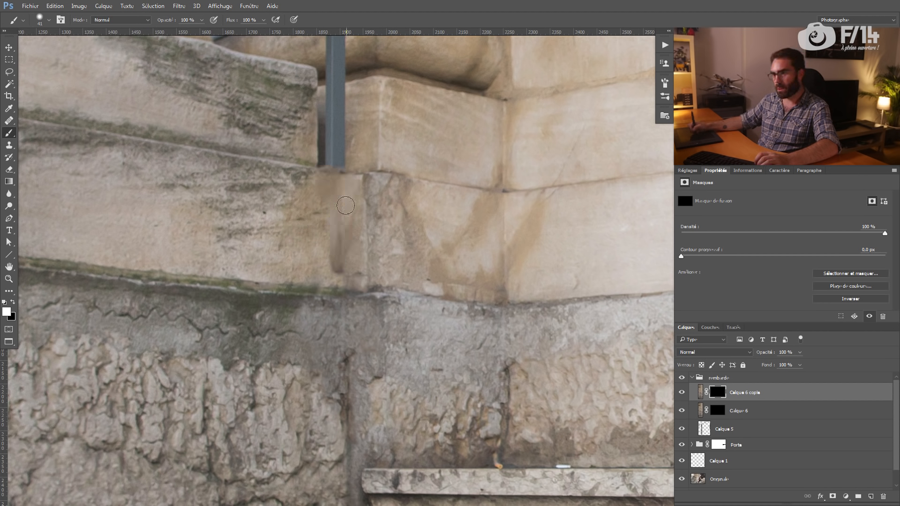
{"action": "mouse_move", "coordinate": [342, 277]}
{"action": "left_mouse_down"}
{"action": "mouse_move", "coordinate": [326, 200]}
{"action": "mouse_move", "coordinate": [330, 280]}
{"action": "mouse_move", "coordinate": [316, 204]}
{"action": "mouse_move", "coordinate": [300, 253]}
{"action": "mouse_move", "coordinate": [307, 202]}
{"action": "mouse_move", "coordinate": [315, 265]}
{"action": "mouse_move", "coordinate": [301, 263]}
{"action": "mouse_move", "coordinate": [305, 204]}
{"action": "left_mouse_up"}
Alternate black and white paint on the copy's mask to trim the revealed patch down to the mossy joint.
{"action": "right_click", "coordinate": [290, 227], "text": "alt"}
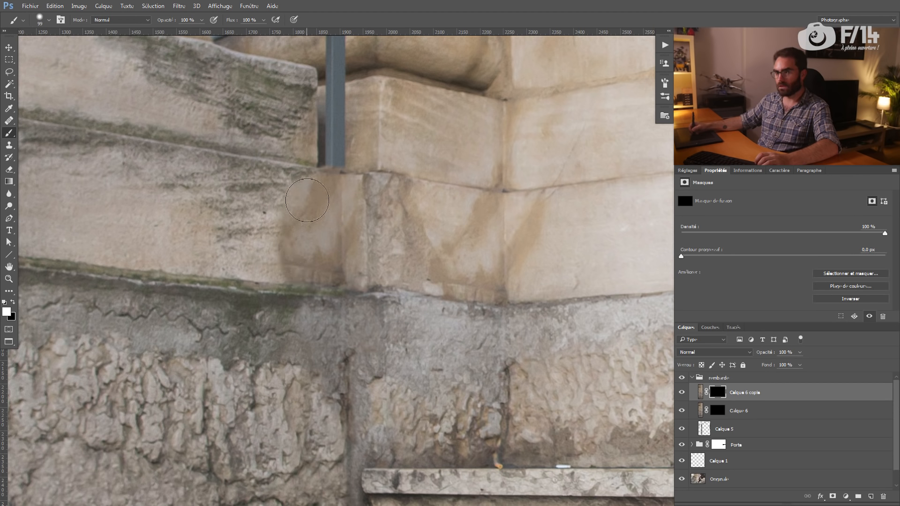
{"action": "key", "text": "x"}
{"action": "right_click", "coordinate": [287, 311]}
{"action": "right_click", "coordinate": [267, 308], "text": "alt"}
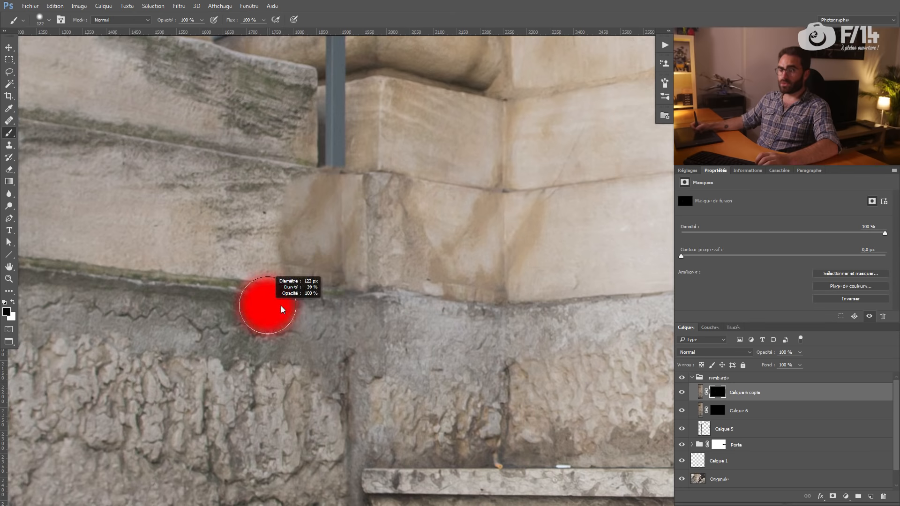
{"action": "key", "text": "x"}
{"action": "left_click_drag", "start_coordinate": [276, 318], "coordinate": [282, 293]}
{"action": "key", "text": "x"}
{"action": "mouse_move", "coordinate": [288, 328]}
{"action": "left_mouse_down"}
{"action": "mouse_move", "coordinate": [309, 296]}
{"action": "mouse_move", "coordinate": [337, 277]}
{"action": "left_mouse_up"}
Paint black on the copy's mask to blend its remaining brown edge into the stone below the post.
{"action": "right_click", "coordinate": [283, 211], "text": "alt"}
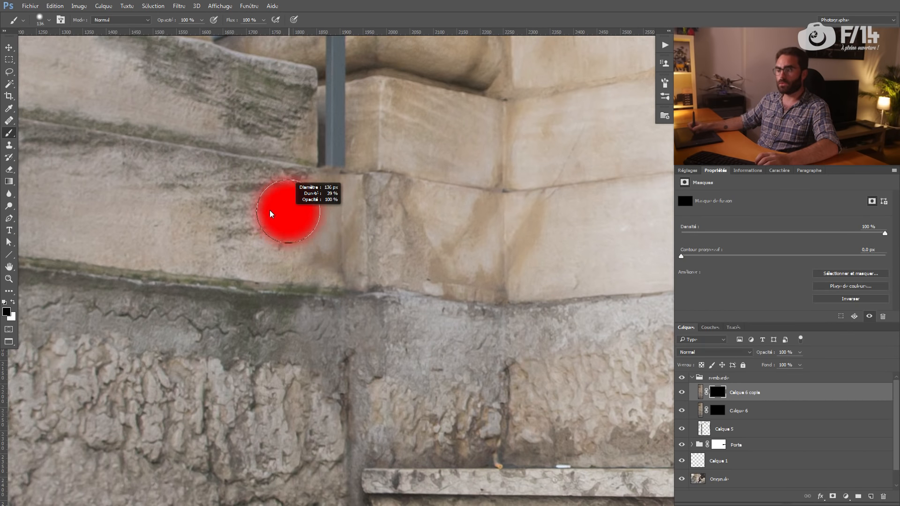
{"action": "mouse_move", "coordinate": [291, 202]}
{"action": "left_mouse_down"}
{"action": "mouse_move", "coordinate": [290, 252]}
{"action": "mouse_move", "coordinate": [288, 224]}
{"action": "left_mouse_up"}
{"action": "right_click", "coordinate": [290, 216], "text": "alt"}
{"action": "mouse_move", "coordinate": [378, 217]}
{"action": "left_mouse_down"}
{"action": "mouse_move", "coordinate": [379, 264]}
{"action": "mouse_move", "coordinate": [369, 199]}
{"action": "left_mouse_up"}
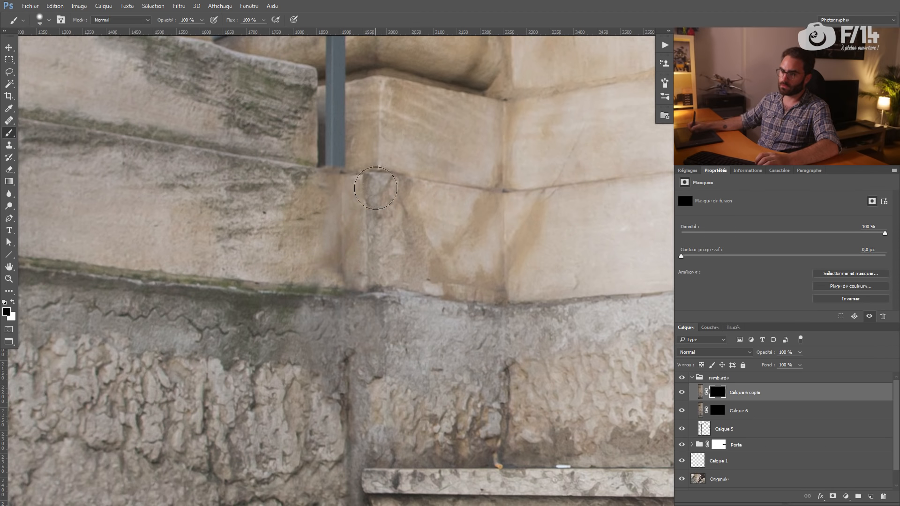
{"action": "right_click", "coordinate": [363, 215]}
{"action": "right_click", "coordinate": [315, 251], "text": "alt"}
{"action": "mouse_move", "coordinate": [317, 224]}
{"action": "left_mouse_down"}
{"action": "mouse_move", "coordinate": [315, 265]}
{"action": "mouse_move", "coordinate": [324, 194]}
{"action": "mouse_move", "coordinate": [322, 269]}
{"action": "mouse_move", "coordinate": [325, 191]}
{"action": "mouse_move", "coordinate": [327, 279]}
{"action": "mouse_move", "coordinate": [326, 182]}
{"action": "left_mouse_up"}
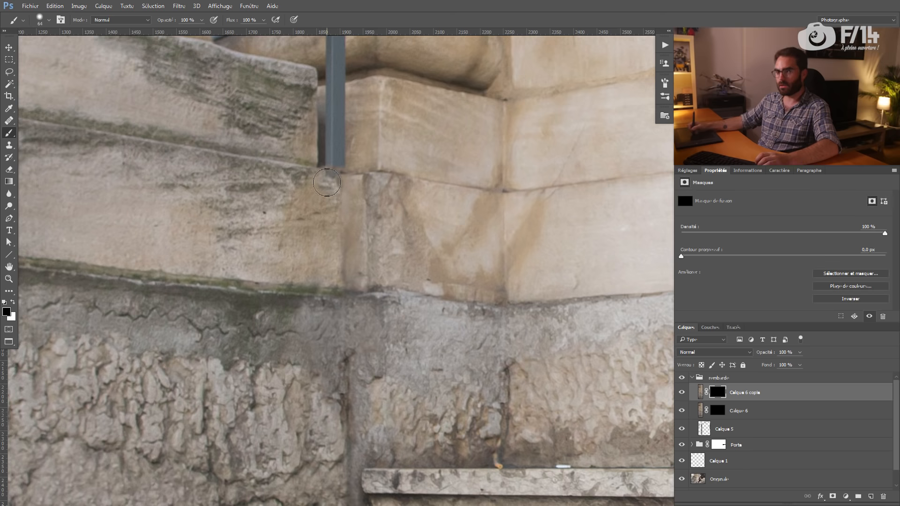
Create a new layer on top and clone the moulding's thin ledge over the handrail near the inner corner.
{"action": "key", "text": "z"}
{"action": "left_click_drag", "start_coordinate": [364, 238], "coordinate": [318, 270]}
{"action": "left_click_drag", "start_coordinate": [341, 179], "coordinate": [357, 175]}
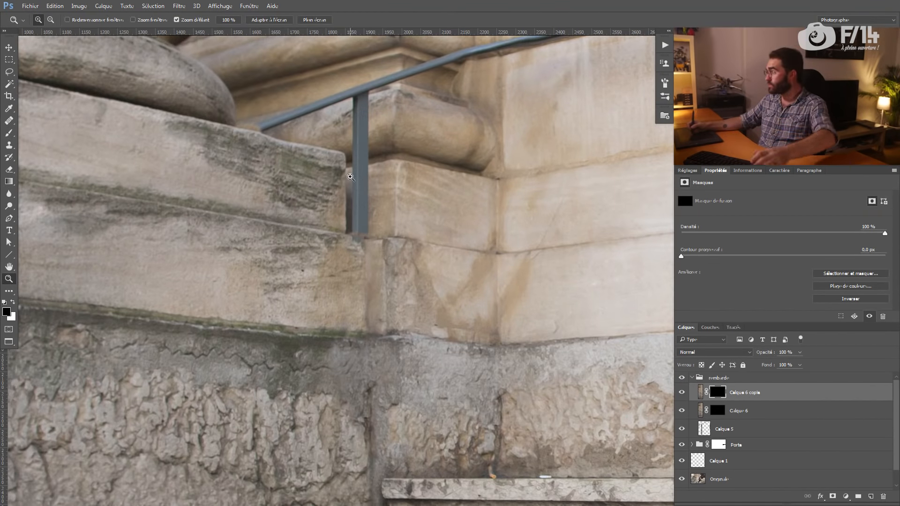
{"action": "left_click_drag", "start_coordinate": [342, 221], "coordinate": [328, 245]}
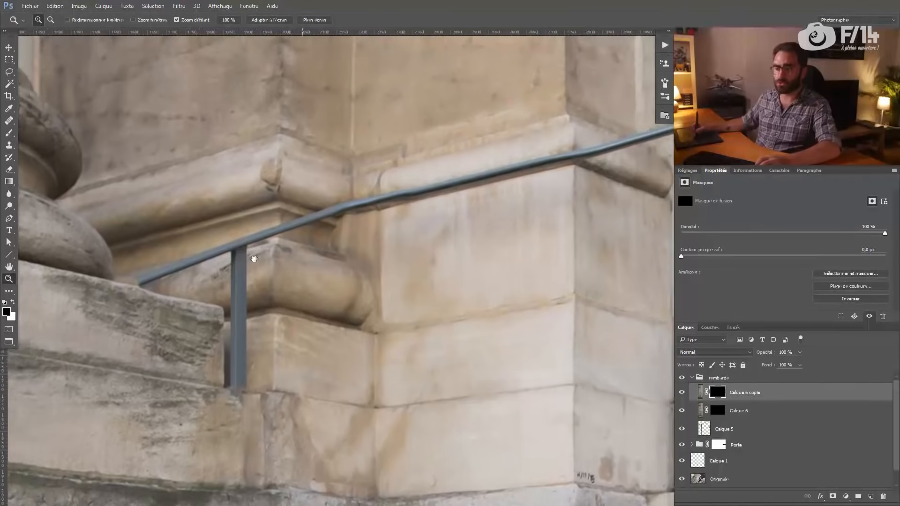
{"action": "left_click_drag", "start_coordinate": [254, 258], "coordinate": [268, 256]}
{"action": "mouse_move", "coordinate": [298, 224]}
{"action": "left_mouse_down"}
{"action": "mouse_move", "coordinate": [328, 202]}
{"action": "mouse_move", "coordinate": [296, 213]}
{"action": "left_mouse_up"}
{"action": "left_click", "coordinate": [870, 496]}
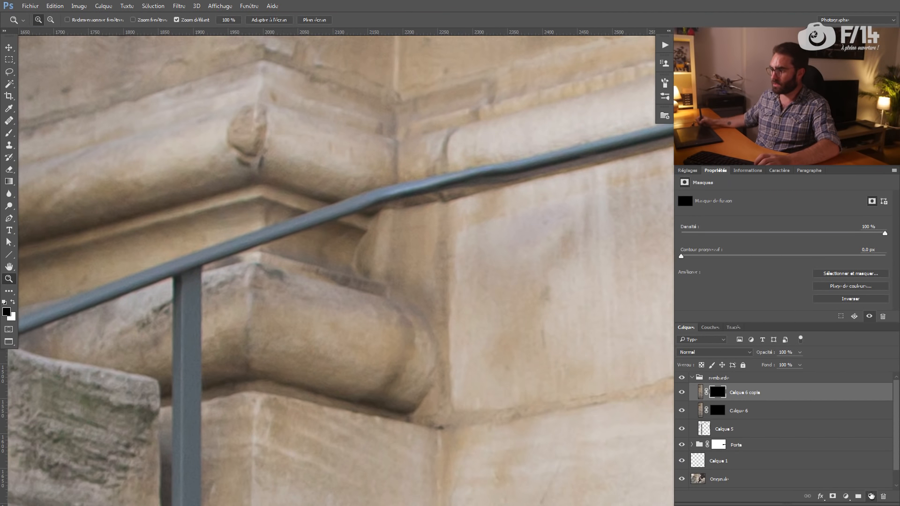
{"action": "key", "text": "s"}
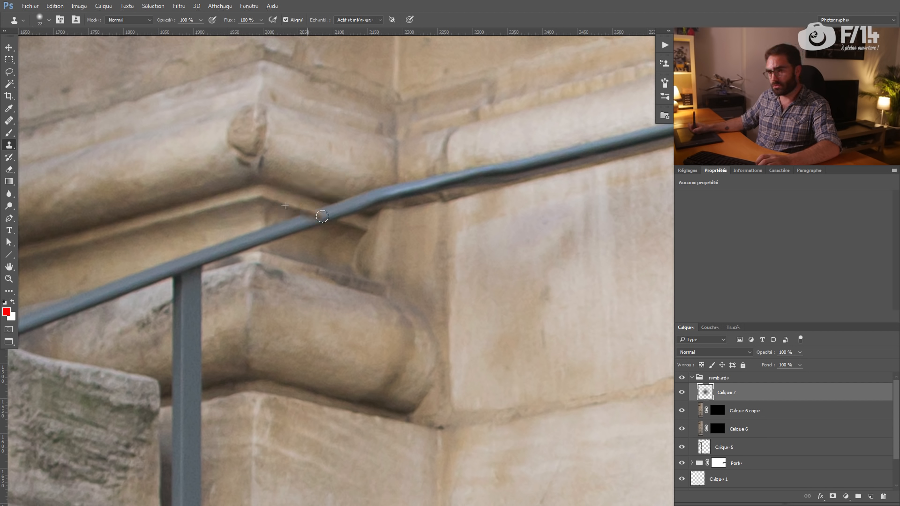
{"action": "left_click_drag", "start_coordinate": [332, 211], "coordinate": [342, 220]}
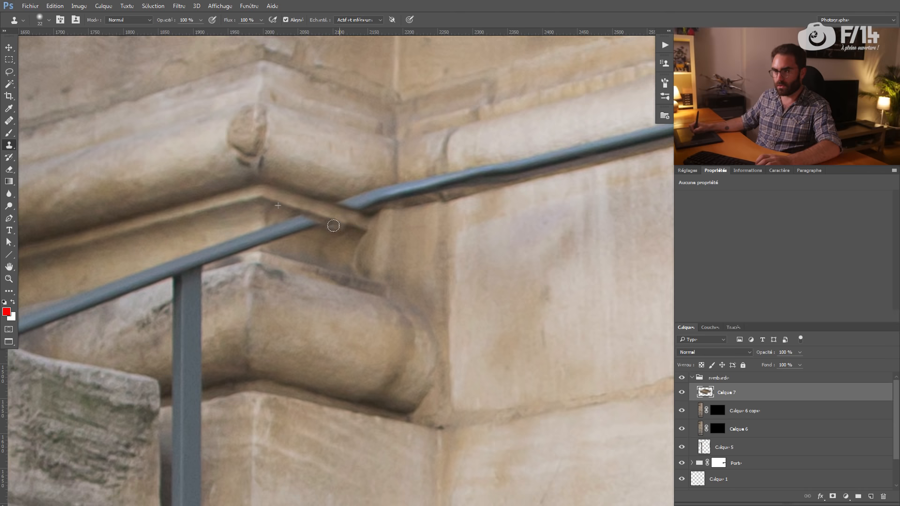
Clone the rounded moulding's end over the handrail, undo the faulty stroke, and rework the ledge with a larger brush.
{"action": "scroll", "coordinate": [309, 241], "scroll_direction": "down", "scroll_amount": 1}
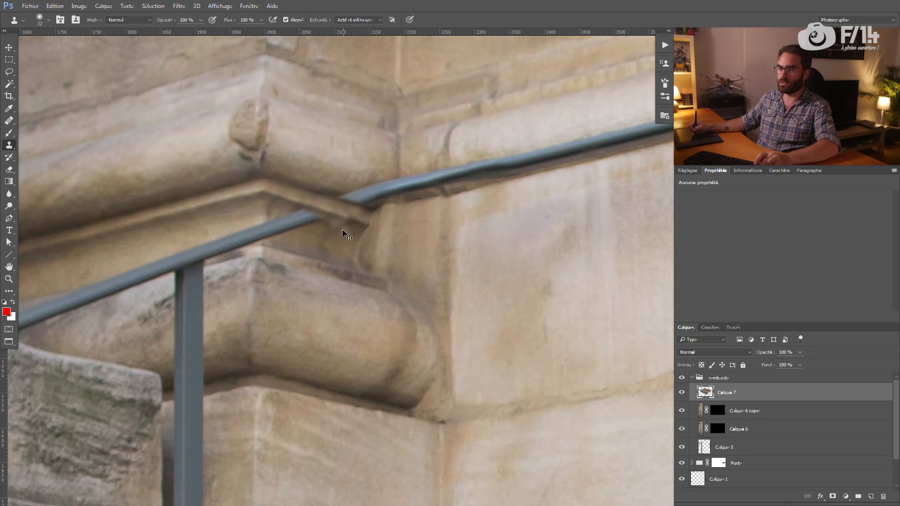
{"action": "left_click_drag", "start_coordinate": [347, 236], "coordinate": [292, 245]}
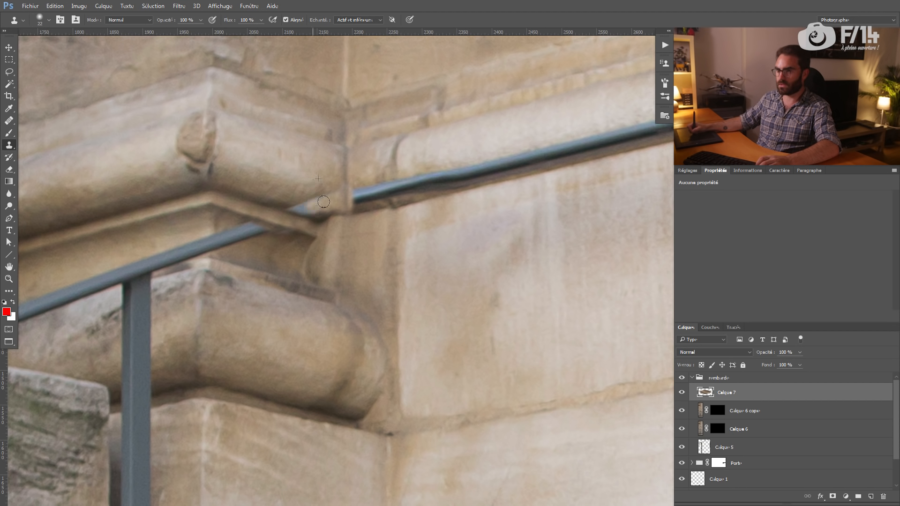
{"action": "key", "text": "ctrl+z"}
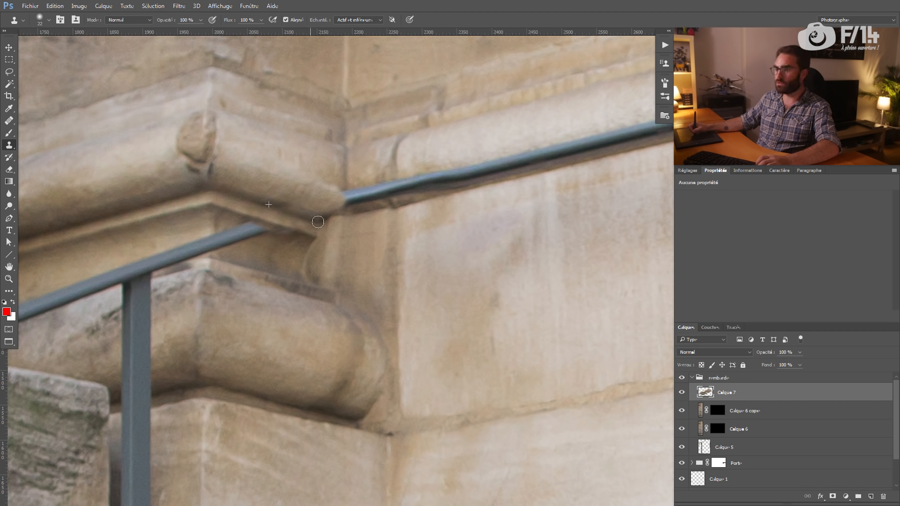
{"action": "key", "text": "bracketright"}
{"action": "mouse_move", "coordinate": [266, 207]}
{"action": "left_mouse_down"}
{"action": "mouse_move", "coordinate": [444, 165]}
{"action": "mouse_move", "coordinate": [313, 237]}
{"action": "left_mouse_up"}
Clone neighbouring stone over the post across the lower block and the rounded moulding up to the handrail.
{"action": "mouse_move", "coordinate": [452, 194]}
{"action": "left_mouse_down"}
{"action": "mouse_move", "coordinate": [405, 206]}
{"action": "mouse_move", "coordinate": [569, 113]}
{"action": "left_mouse_up"}
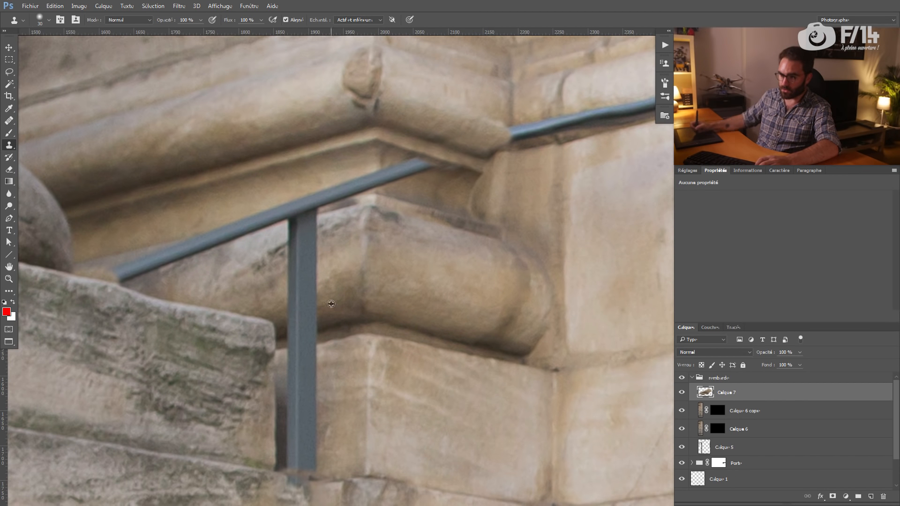
{"action": "right_click", "coordinate": [332, 343], "text": "alt"}
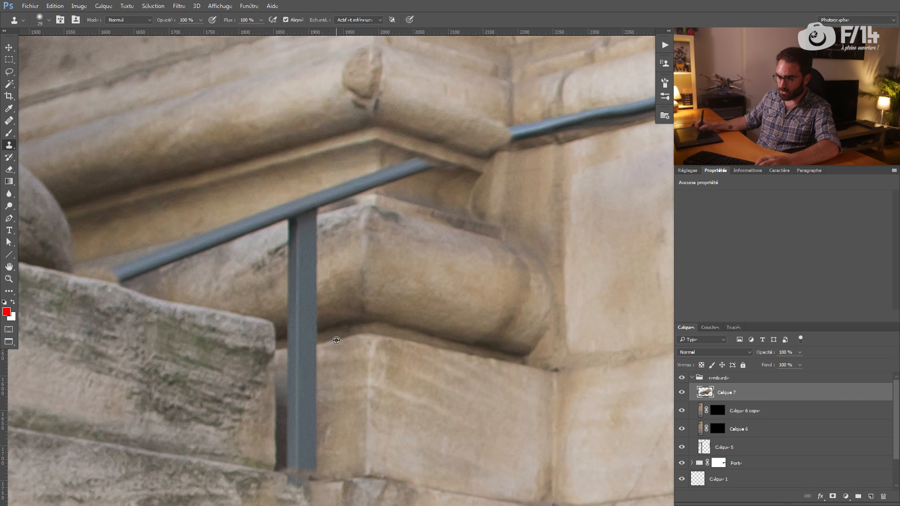
{"action": "mouse_move", "coordinate": [315, 345]}
{"action": "left_mouse_down"}
{"action": "mouse_move", "coordinate": [292, 348]}
{"action": "mouse_move", "coordinate": [304, 350]}
{"action": "mouse_move", "coordinate": [309, 312]}
{"action": "mouse_move", "coordinate": [314, 417]}
{"action": "mouse_move", "coordinate": [301, 387]}
{"action": "mouse_move", "coordinate": [307, 453]}
{"action": "left_mouse_up"}
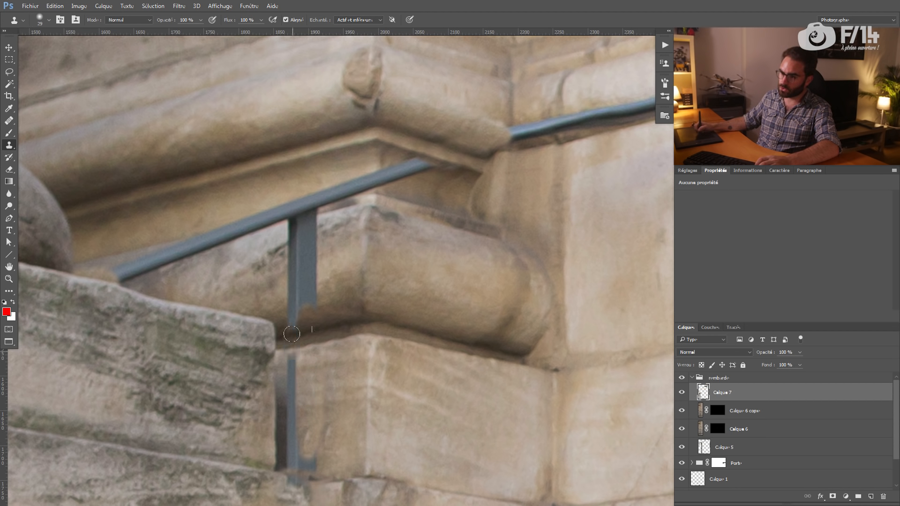
{"action": "mouse_move", "coordinate": [294, 323]}
{"action": "left_mouse_down"}
{"action": "mouse_move", "coordinate": [323, 281]}
{"action": "mouse_move", "coordinate": [310, 279]}
{"action": "mouse_move", "coordinate": [312, 291]}
{"action": "mouse_move", "coordinate": [312, 271]}
{"action": "mouse_move", "coordinate": [292, 290]}
{"action": "mouse_move", "coordinate": [293, 276]}
{"action": "mouse_move", "coordinate": [296, 295]}
{"action": "mouse_move", "coordinate": [286, 270]}
{"action": "mouse_move", "coordinate": [285, 279]}
{"action": "mouse_move", "coordinate": [311, 263]}
{"action": "left_mouse_up"}
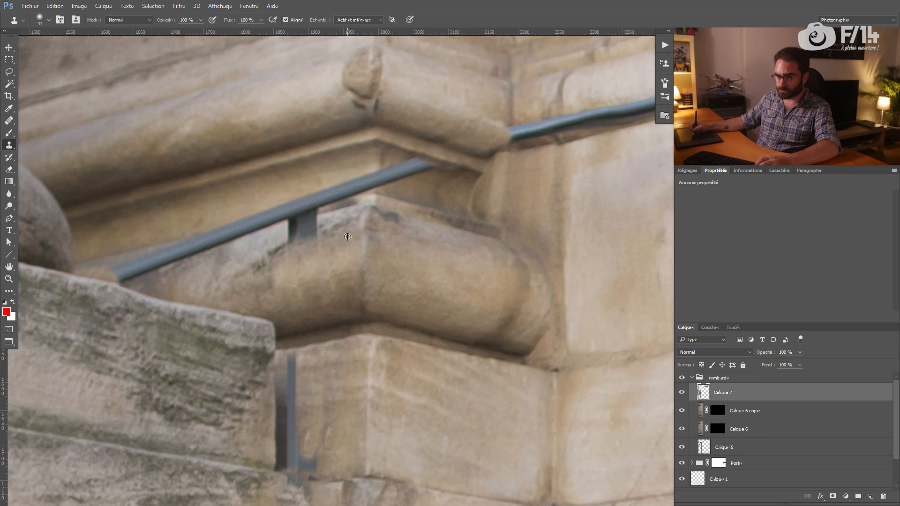
{"action": "mouse_move", "coordinate": [347, 216]}
{"action": "left_mouse_down"}
{"action": "mouse_move", "coordinate": [314, 238]}
{"action": "mouse_move", "coordinate": [312, 225]}
{"action": "left_mouse_up"}
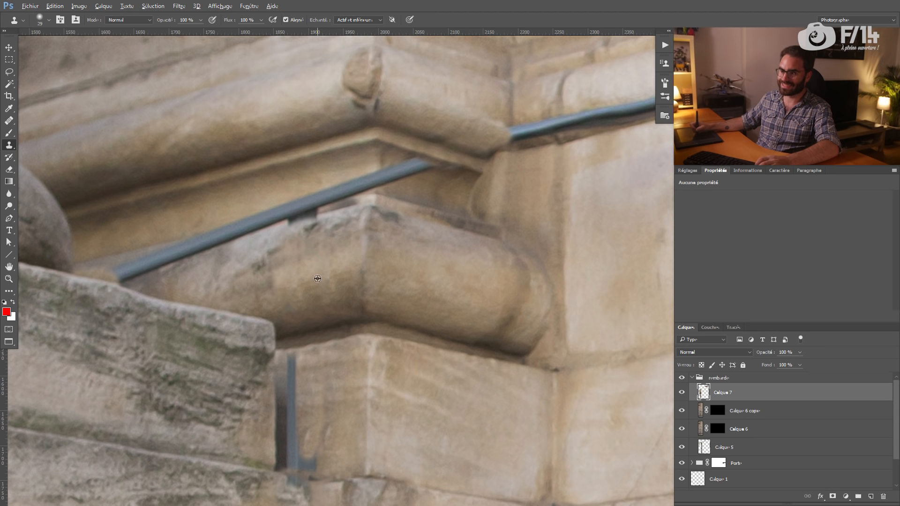
Try to clone the block's stone over the remaining sliver of post, and undo the stroke.
{"action": "left_click_drag", "start_coordinate": [284, 283], "coordinate": [309, 219]}
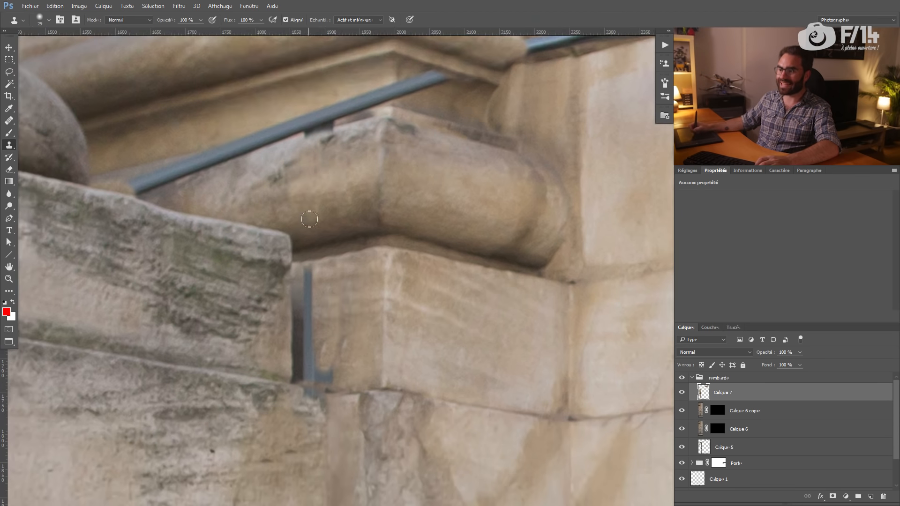
{"action": "right_click", "coordinate": [318, 291], "text": "alt"}
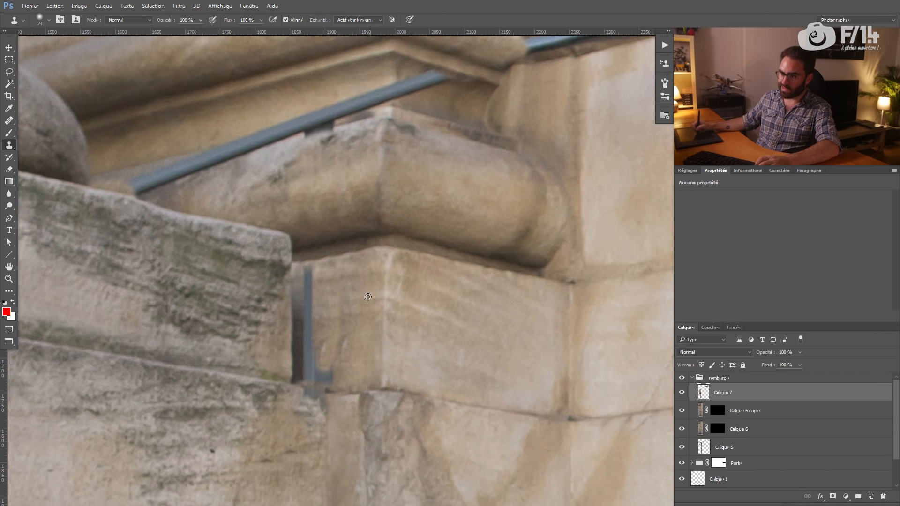
{"action": "left_click_drag", "start_coordinate": [342, 361], "coordinate": [295, 302]}
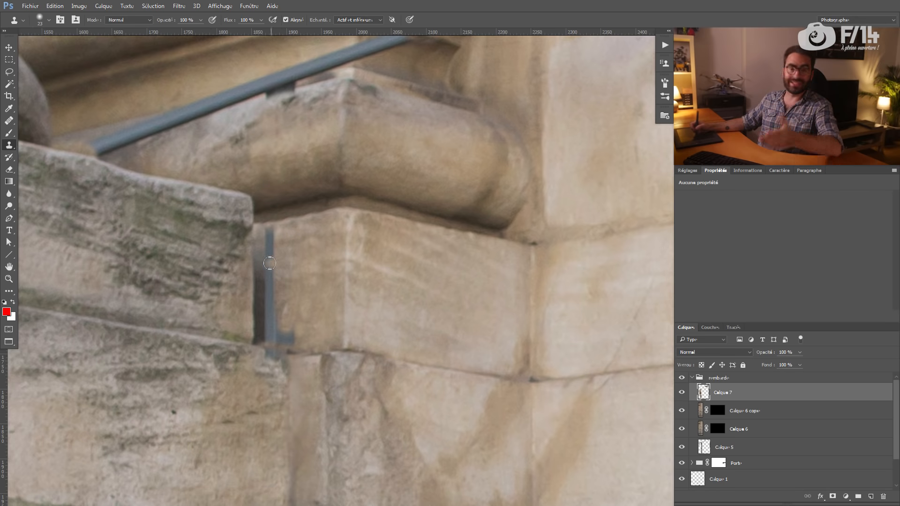
{"action": "right_click", "coordinate": [307, 241], "text": "alt"}
{"action": "left_click_drag", "start_coordinate": [269, 234], "coordinate": [281, 332]}
{"action": "key", "text": "ctrl+z"}
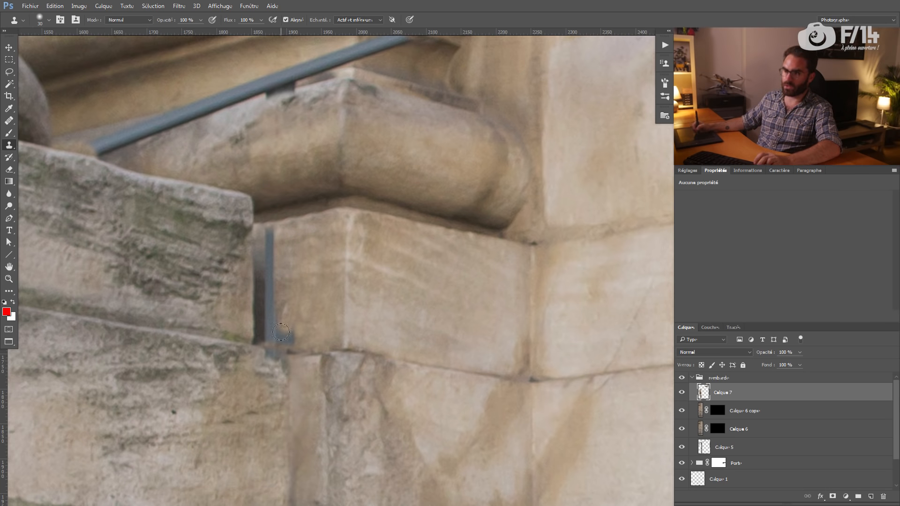
Heal the remaining sliver and foot of the post on the lower block with the Healing Brush.
{"action": "key", "text": "z"}
{"action": "left_click", "coordinate": [215, 316], "text": "alt"}
{"action": "left_click_drag", "start_coordinate": [215, 316], "coordinate": [273, 313]}
{"action": "key", "text": "s"}
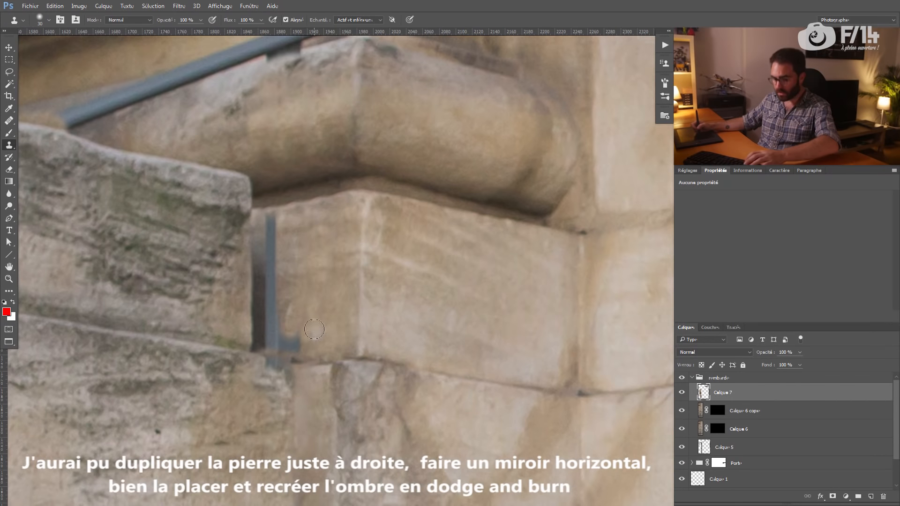
{"action": "key", "text": "j"}
{"action": "mouse_move", "coordinate": [294, 228]}
{"action": "left_mouse_down"}
{"action": "mouse_move", "coordinate": [269, 223]}
{"action": "mouse_move", "coordinate": [274, 266]}
{"action": "left_mouse_up"}
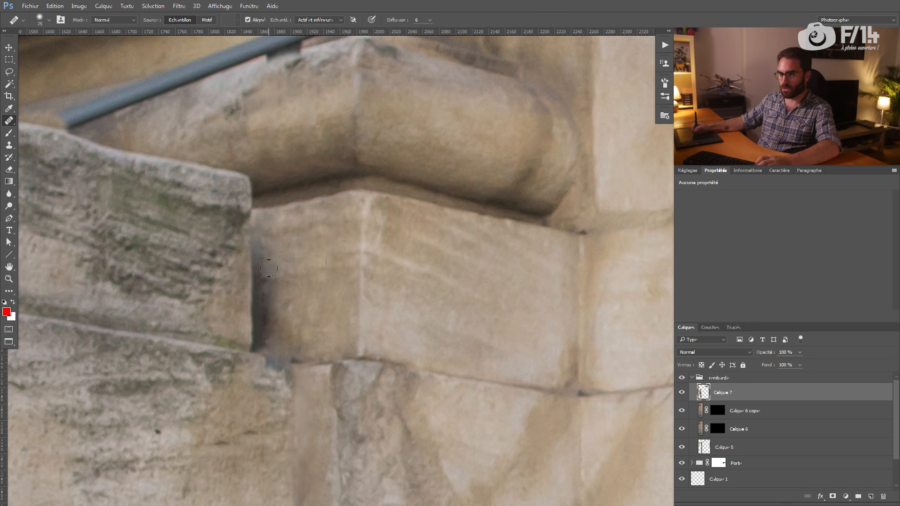
{"action": "scroll", "coordinate": [262, 300], "scroll_direction": "down", "scroll_amount": 3}
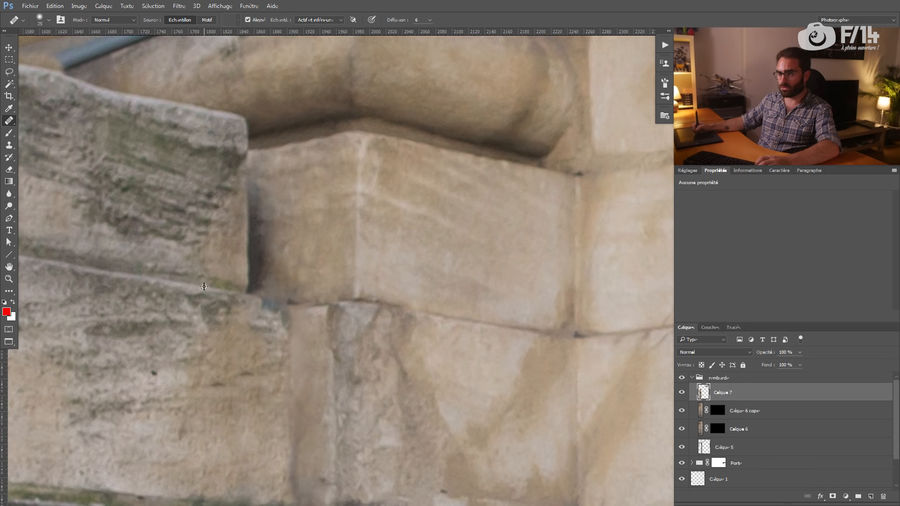
{"action": "mouse_move", "coordinate": [279, 310]}
{"action": "left_mouse_down"}
{"action": "mouse_move", "coordinate": [278, 348]}
{"action": "mouse_move", "coordinate": [250, 329]}
{"action": "mouse_move", "coordinate": [184, 339]}
{"action": "left_mouse_up"}
Toggle the retouching group's visibility to compare the wall with and without the corrections.
{"action": "key", "text": "ctrl+space"}
{"action": "left_click", "coordinate": [682, 378]}
{"action": "left_click", "coordinate": [683, 377]}
{"action": "left_click", "coordinate": [683, 378]}
{"action": "key", "text": "space"}
{"action": "left_click_drag", "start_coordinate": [374, 349], "coordinate": [380, 337]}
{"action": "left_click_drag", "start_coordinate": [273, 280], "coordinate": [359, 289]}
{"action": "key", "text": "space"}
{"action": "left_click_drag", "start_coordinate": [254, 307], "coordinate": [296, 291]}
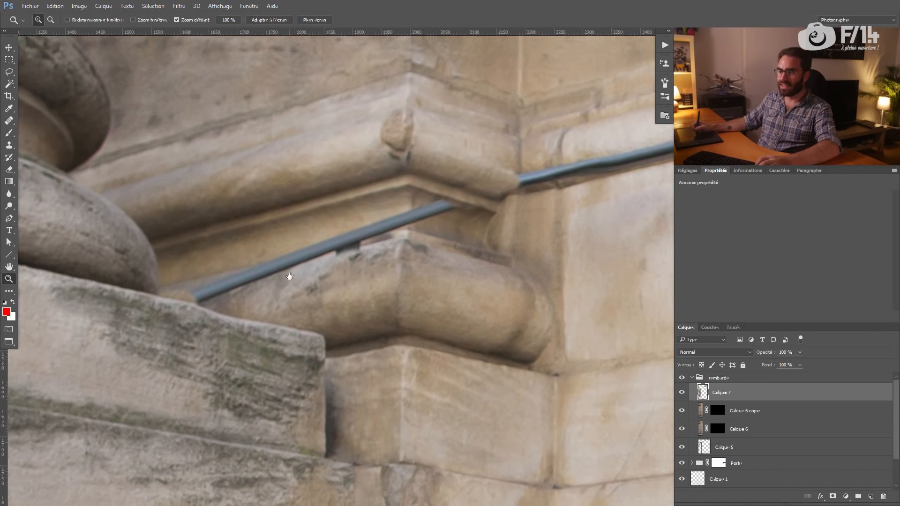
Select the Calque 5 layer from the patch at the handrail's lower end and toggle its visibility to check its coverage.
{"action": "key", "text": "j"}
{"action": "key", "text": "space"}
{"action": "left_click_drag", "start_coordinate": [265, 264], "coordinate": [275, 261]}
{"action": "key", "text": "ctrl+space"}
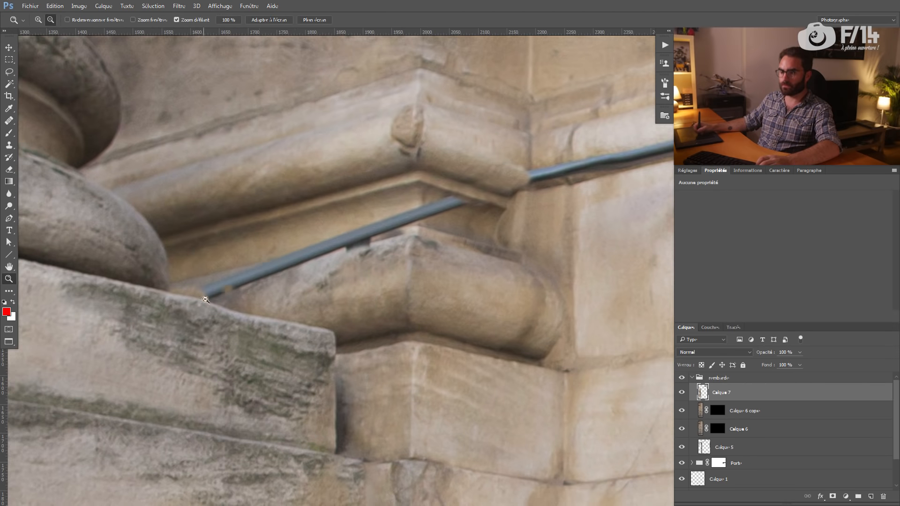
{"action": "left_click_drag", "start_coordinate": [193, 296], "coordinate": [204, 293]}
{"action": "key", "text": "v"}
{"action": "left_click", "coordinate": [193, 295], "text": "ctrl"}
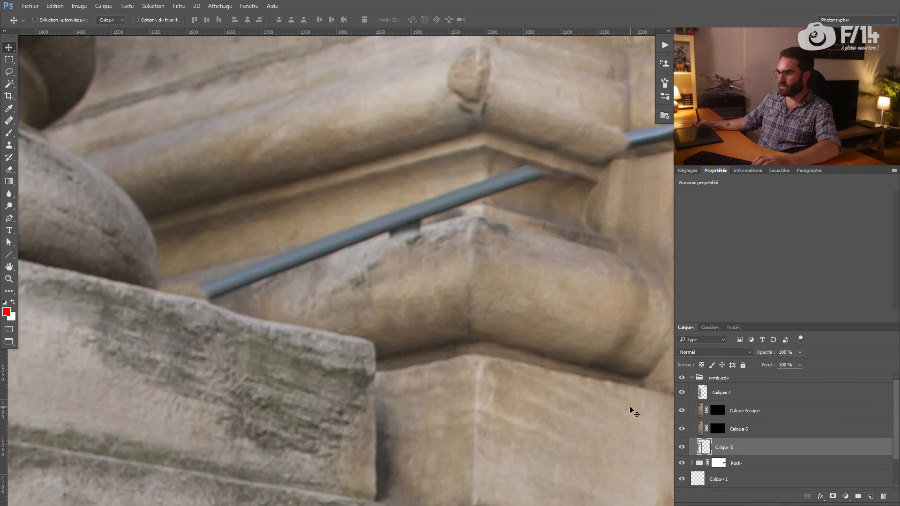
{"action": "left_click", "coordinate": [681, 447]}
{"action": "left_click", "coordinate": [682, 447]}
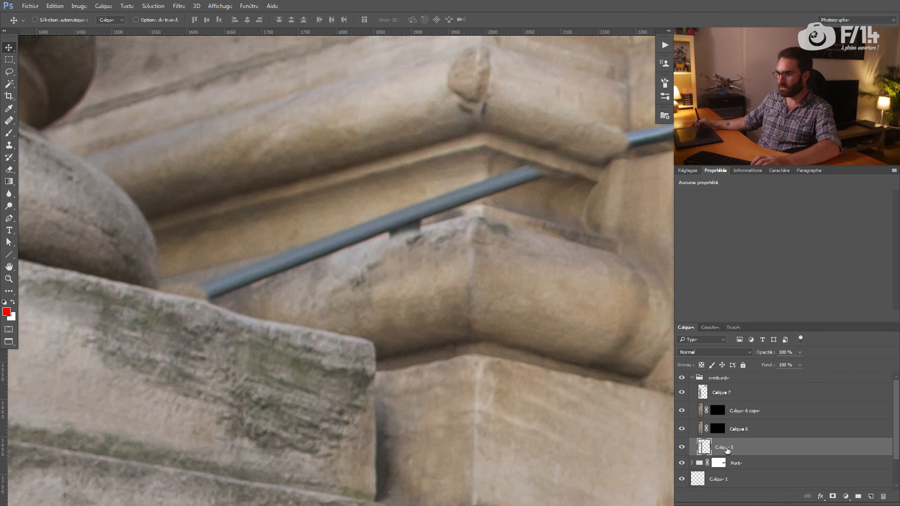
Add a white mask to Calque 5 and paint black on it with a 27 px brush to restore the handrail's lower end.
{"action": "left_click", "coordinate": [832, 497]}
{"action": "key", "text": "b"}
{"action": "key", "text": "d"}
{"action": "right_click", "coordinate": [174, 272]}
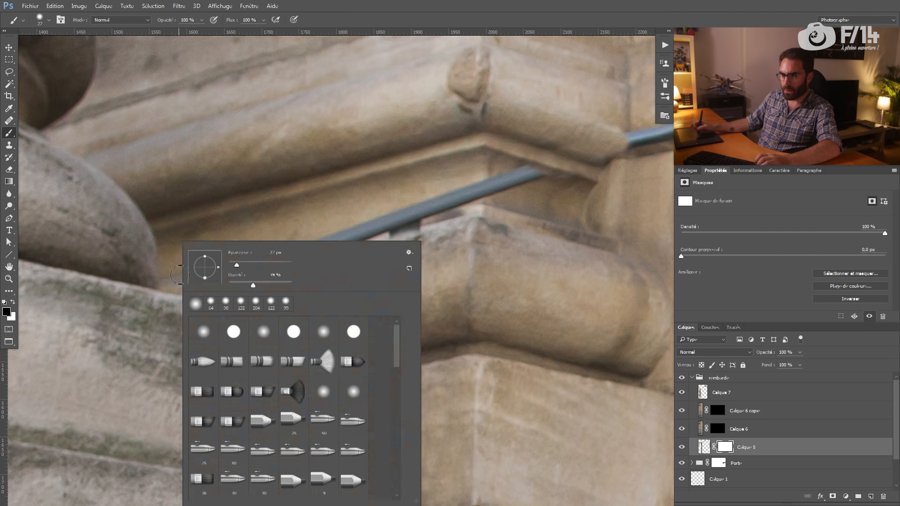
{"action": "key", "text": "Return"}
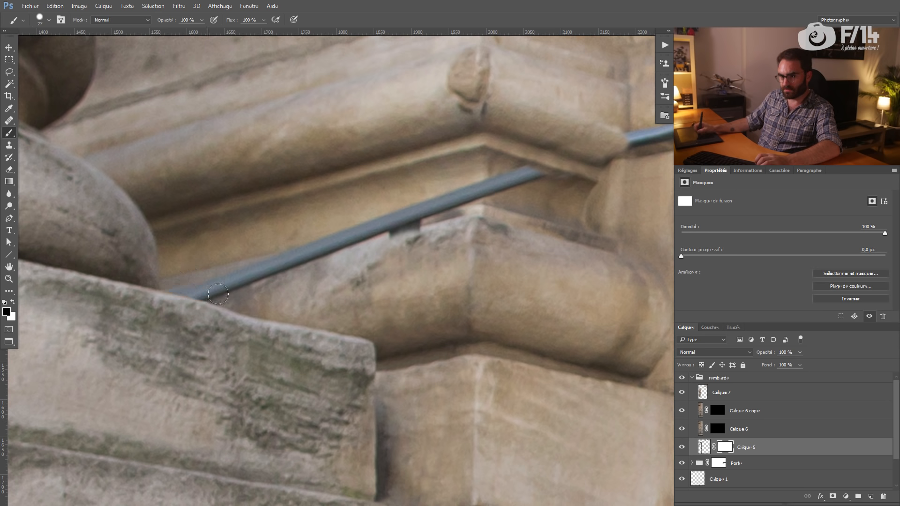
Create a new layer at the top of the retouching group and ready a 50 px Clone Stamp for the museum sign.
{"action": "left_click_drag", "start_coordinate": [242, 259], "coordinate": [123, 278]}
{"action": "left_click_drag", "start_coordinate": [229, 261], "coordinate": [159, 278]}
{"action": "left_click_drag", "start_coordinate": [162, 280], "coordinate": [129, 289]}
{"action": "left_click_drag", "start_coordinate": [192, 250], "coordinate": [56, 287]}
{"action": "left_click_drag", "start_coordinate": [211, 256], "coordinate": [107, 293]}
{"action": "left_click_drag", "start_coordinate": [234, 201], "coordinate": [393, 122]}
{"action": "left_click_drag", "start_coordinate": [305, 195], "coordinate": [51, 328]}
{"action": "left_click_drag", "start_coordinate": [255, 209], "coordinate": [239, 247]}
{"action": "left_click_drag", "start_coordinate": [339, 215], "coordinate": [357, 217]}
{"action": "left_click_drag", "start_coordinate": [318, 257], "coordinate": [314, 231]}
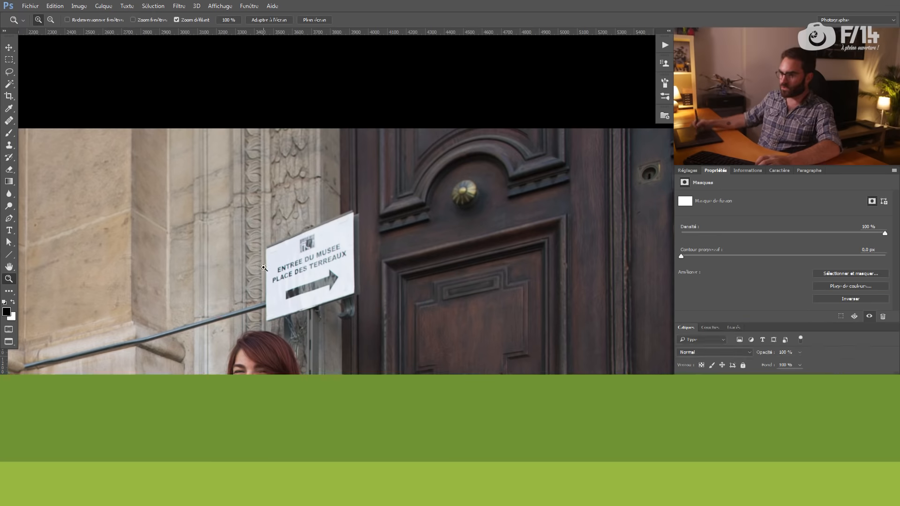
{"action": "left_click", "coordinate": [871, 496]}
{"action": "left_click_drag", "start_coordinate": [787, 447], "coordinate": [750, 383]}
{"action": "mouse_move", "coordinate": [300, 197]}
{"action": "left_mouse_down"}
{"action": "mouse_move", "coordinate": [328, 191]}
{"action": "mouse_move", "coordinate": [331, 162]}
{"action": "mouse_move", "coordinate": [349, 168]}
{"action": "mouse_move", "coordinate": [329, 170]}
{"action": "left_mouse_up"}
{"action": "key", "text": "s"}
{"action": "right_click", "coordinate": [322, 163], "text": "alt"}
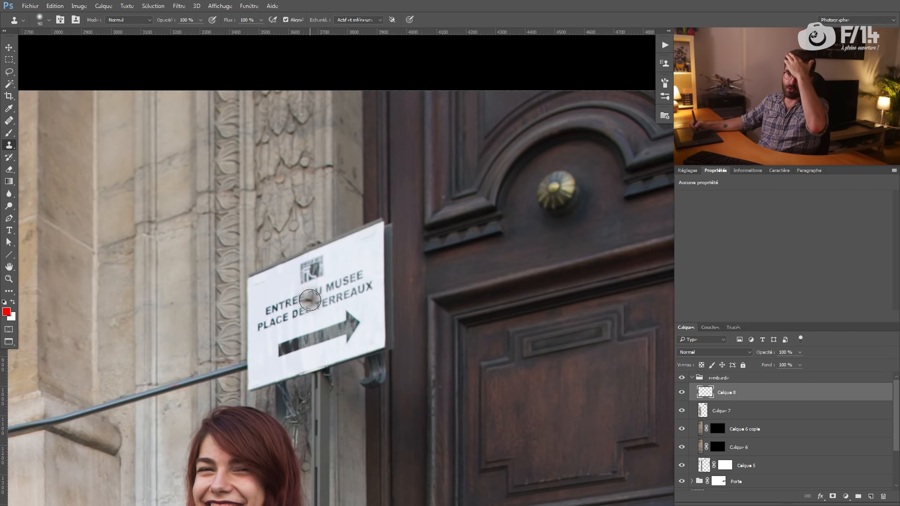
Mark the repeating carved motifs with small red brush circles down the pilaster and across the museum sign.
{"action": "key", "text": "b"}
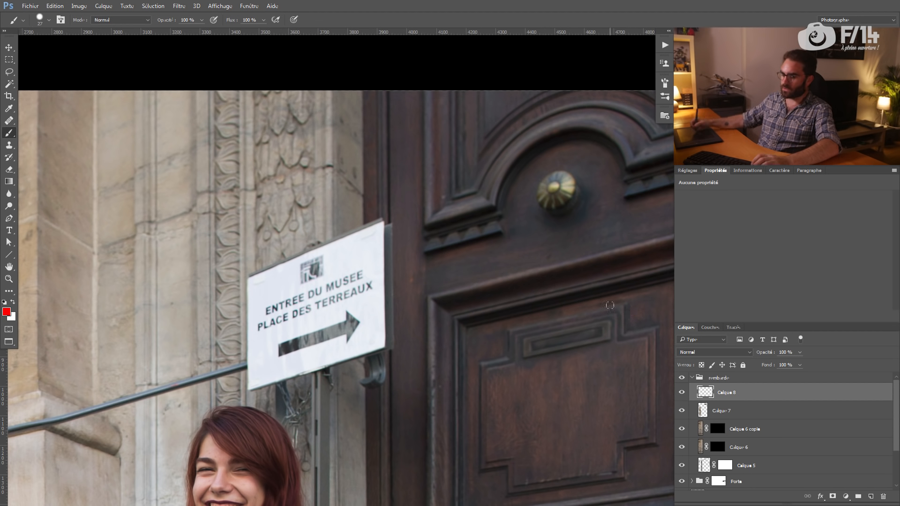
{"action": "left_click_drag", "start_coordinate": [297, 157], "coordinate": [294, 159]}
{"action": "mouse_move", "coordinate": [290, 120]}
{"action": "left_mouse_down"}
{"action": "mouse_move", "coordinate": [265, 132]}
{"action": "mouse_move", "coordinate": [308, 151]}
{"action": "mouse_move", "coordinate": [258, 188]}
{"action": "left_mouse_up"}
{"action": "left_click_drag", "start_coordinate": [290, 218], "coordinate": [289, 221]}
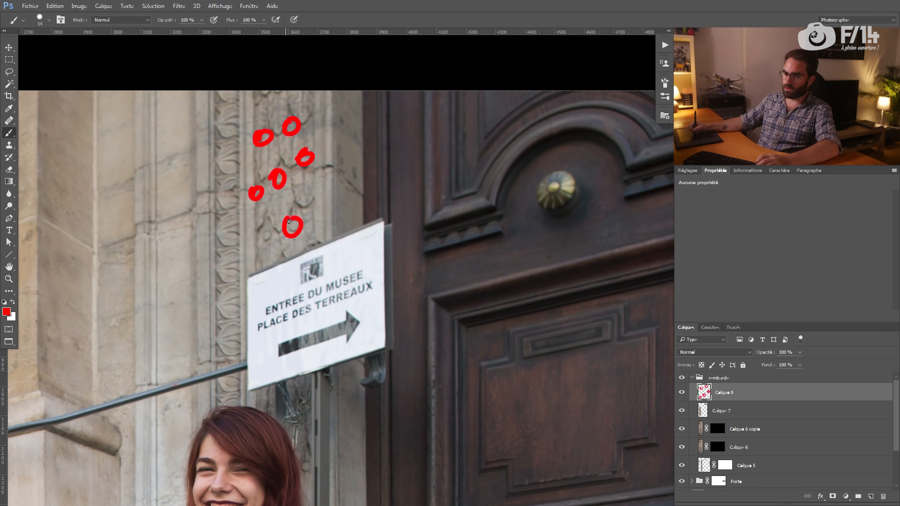
{"action": "left_click_drag", "start_coordinate": [313, 263], "coordinate": [312, 258]}
{"action": "left_click_drag", "start_coordinate": [293, 279], "coordinate": [293, 280]}
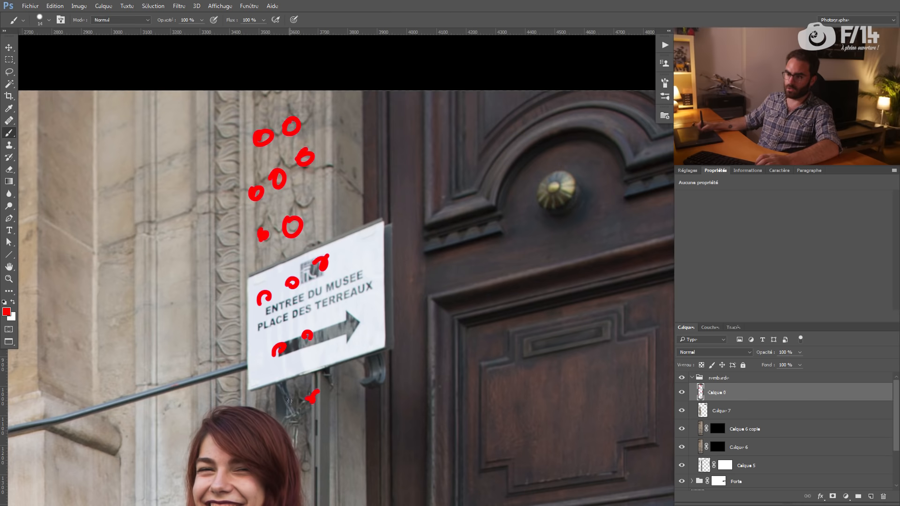
Clear all the red marks from the Calque 8 layer.
{"action": "key", "text": "e"}
{"action": "key", "text": "ctrl+a"}
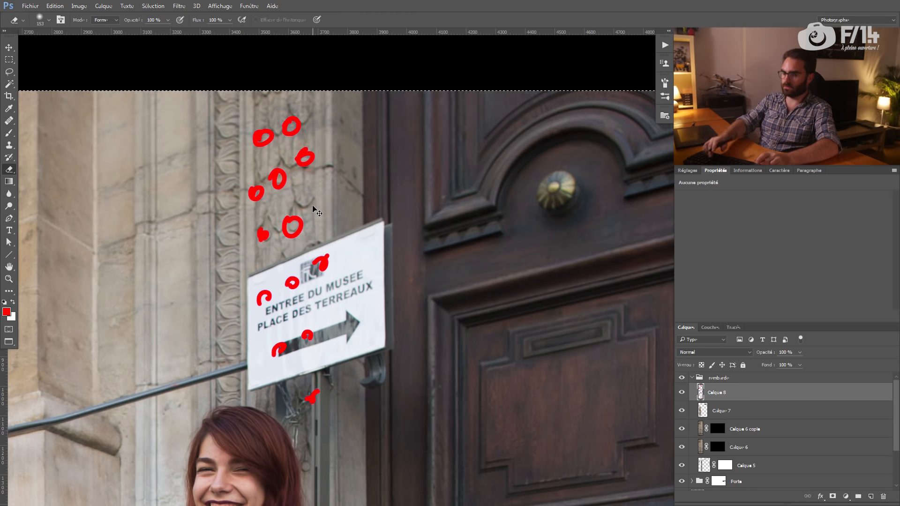
{"action": "key", "text": "Delete"}
{"action": "key", "text": "ctrl+d"}
Clone the pilaster's upper carved motifs down over the left half of the museum sign with a soft 78 px brush.
{"action": "key", "text": "s"}
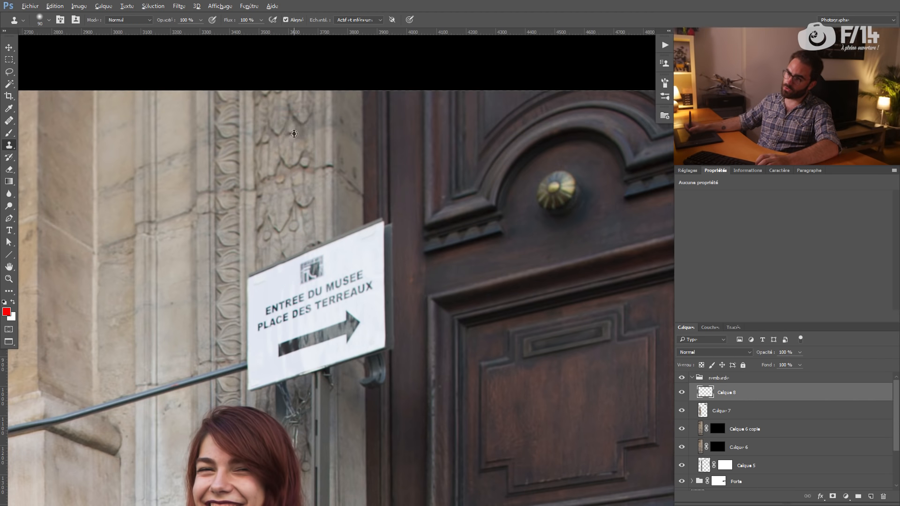
{"action": "key", "text": "alt"}
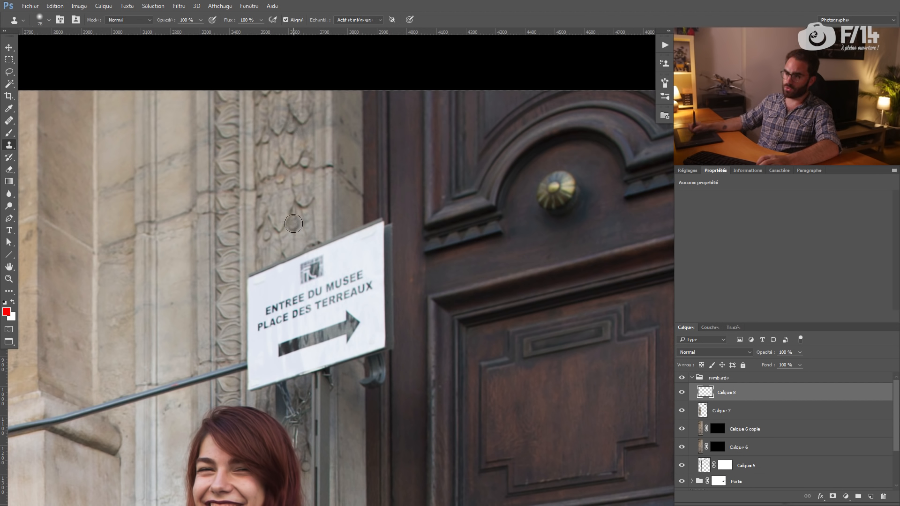
{"action": "mouse_move", "coordinate": [294, 224]}
{"action": "left_mouse_down"}
{"action": "mouse_move", "coordinate": [300, 262]}
{"action": "mouse_move", "coordinate": [320, 263]}
{"action": "mouse_move", "coordinate": [305, 295]}
{"action": "mouse_move", "coordinate": [280, 272]}
{"action": "mouse_move", "coordinate": [261, 323]}
{"action": "mouse_move", "coordinate": [257, 290]}
{"action": "mouse_move", "coordinate": [257, 345]}
{"action": "mouse_move", "coordinate": [257, 323]}
{"action": "mouse_move", "coordinate": [288, 370]}
{"action": "mouse_move", "coordinate": [310, 276]}
{"action": "mouse_move", "coordinate": [330, 248]}
{"action": "mouse_move", "coordinate": [319, 311]}
{"action": "mouse_move", "coordinate": [305, 358]}
{"action": "mouse_move", "coordinate": [260, 383]}
{"action": "mouse_move", "coordinate": [255, 404]}
{"action": "mouse_move", "coordinate": [288, 450]}
{"action": "mouse_move", "coordinate": [316, 356]}
{"action": "mouse_move", "coordinate": [328, 435]}
{"action": "left_mouse_up"}
{"action": "mouse_move", "coordinate": [319, 378]}
{"action": "left_mouse_down"}
{"action": "mouse_move", "coordinate": [316, 472]}
{"action": "mouse_move", "coordinate": [290, 447]}
{"action": "mouse_move", "coordinate": [289, 375]}
{"action": "mouse_move", "coordinate": [300, 370]}
{"action": "mouse_move", "coordinate": [304, 454]}
{"action": "mouse_move", "coordinate": [320, 446]}
{"action": "mouse_move", "coordinate": [321, 435]}
{"action": "mouse_move", "coordinate": [315, 441]}
{"action": "mouse_move", "coordinate": [288, 382]}
{"action": "mouse_move", "coordinate": [274, 325]}
{"action": "mouse_move", "coordinate": [248, 318]}
{"action": "mouse_move", "coordinate": [273, 315]}
{"action": "left_mouse_up"}
{"action": "scroll", "coordinate": [300, 469], "scroll_direction": "down", "scroll_amount": 3}
{"action": "left_click_drag", "start_coordinate": [207, 204], "coordinate": [245, 260]}
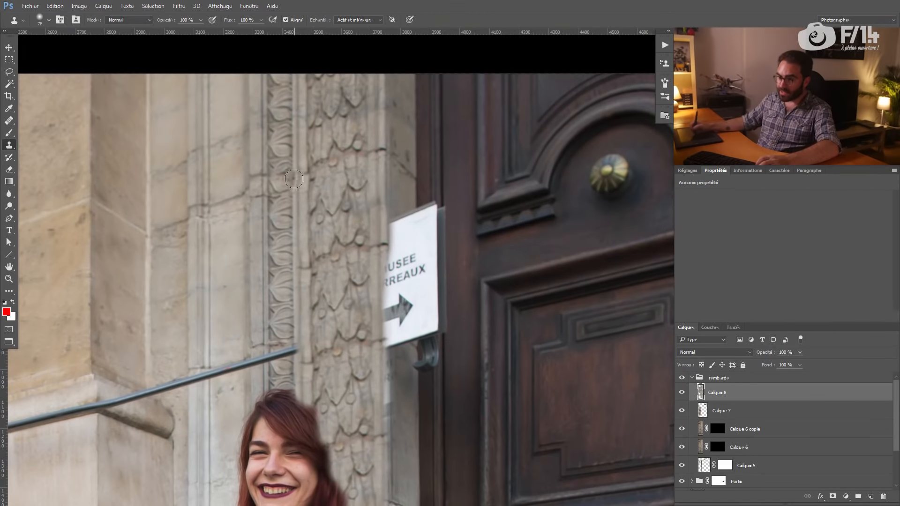
Clone the narrow leaf moulding and adjoining wall over the handrail between the pilaster and the wall corner.
{"action": "left_click", "coordinate": [303, 262], "text": "alt"}
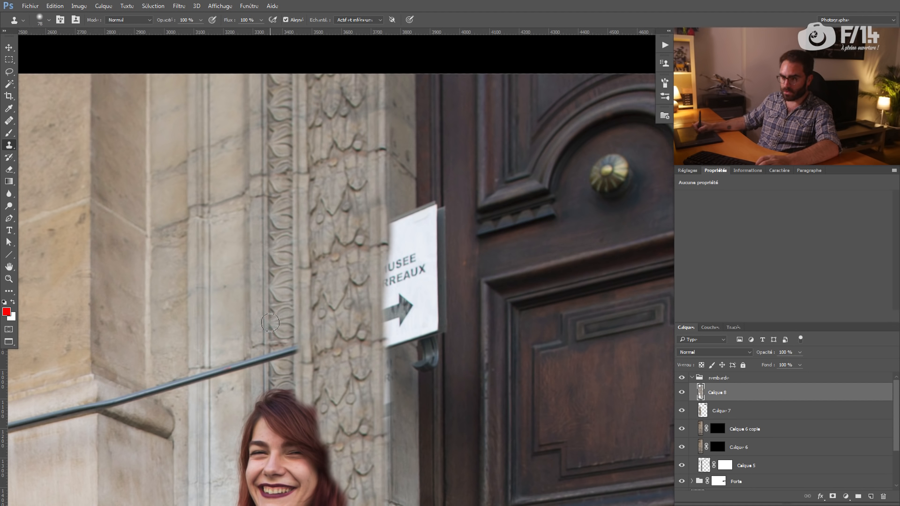
{"action": "mouse_move", "coordinate": [271, 353]}
{"action": "left_mouse_down"}
{"action": "mouse_move", "coordinate": [292, 350]}
{"action": "mouse_move", "coordinate": [153, 392]}
{"action": "mouse_move", "coordinate": [197, 396]}
{"action": "mouse_move", "coordinate": [231, 344]}
{"action": "mouse_move", "coordinate": [234, 386]}
{"action": "mouse_move", "coordinate": [222, 402]}
{"action": "left_mouse_up"}
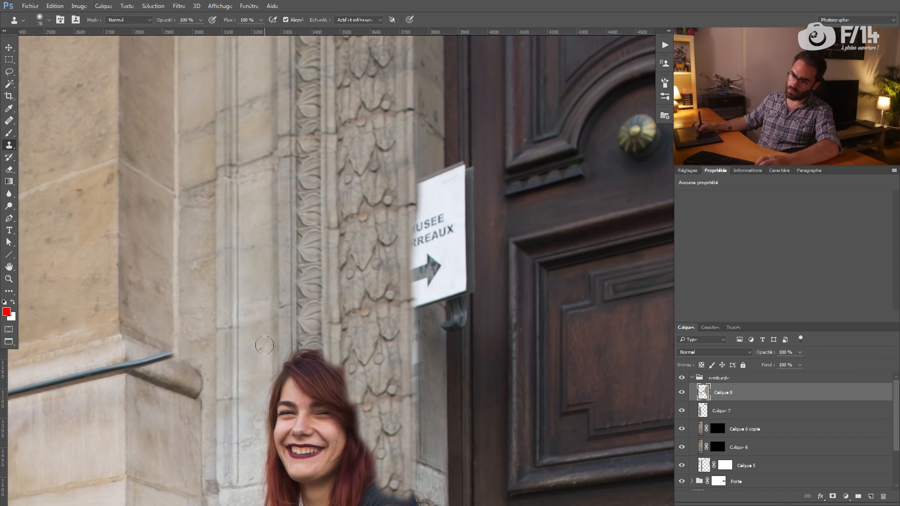
{"action": "left_click_drag", "start_coordinate": [216, 342], "coordinate": [253, 316]}
Try cloning the wall's corner edge down over the handrail's end with a 65 px brush at 100 % hardness.
{"action": "right_click", "coordinate": [232, 281]}
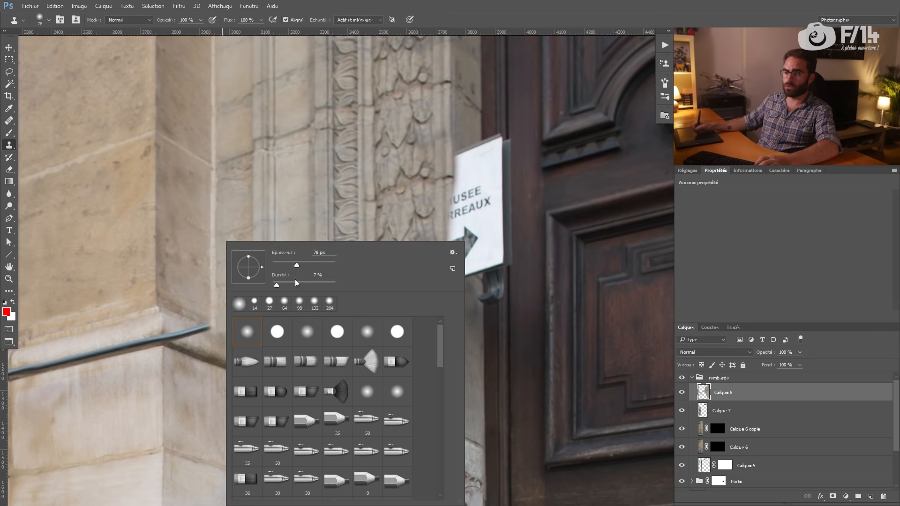
{"action": "key", "text": "Return"}
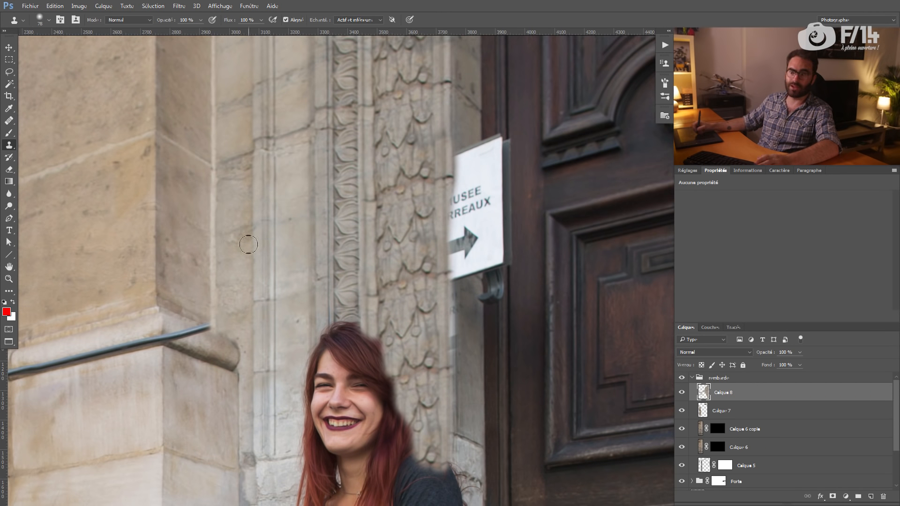
{"action": "mouse_move", "coordinate": [206, 282]}
{"action": "left_mouse_down"}
{"action": "mouse_move", "coordinate": [217, 282]}
{"action": "mouse_move", "coordinate": [217, 295]}
{"action": "left_mouse_up"}
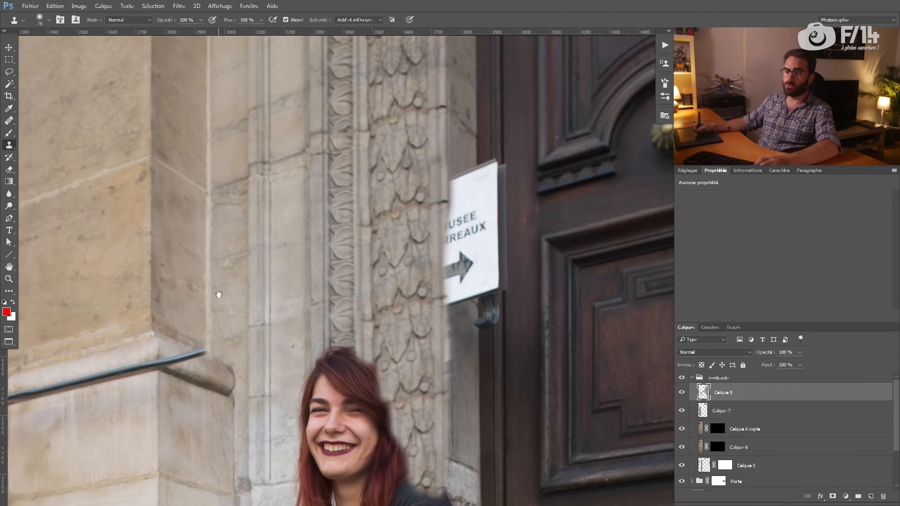
{"action": "scroll", "coordinate": [244, 271], "scroll_direction": "up", "scroll_amount": 2}
{"action": "right_click", "coordinate": [245, 271]}
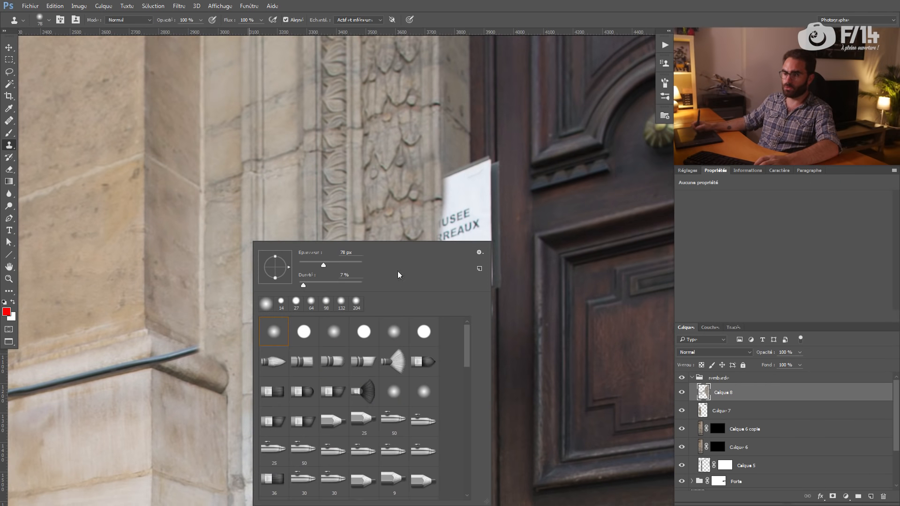
{"action": "left_click_drag", "start_coordinate": [228, 279], "coordinate": [211, 281]}
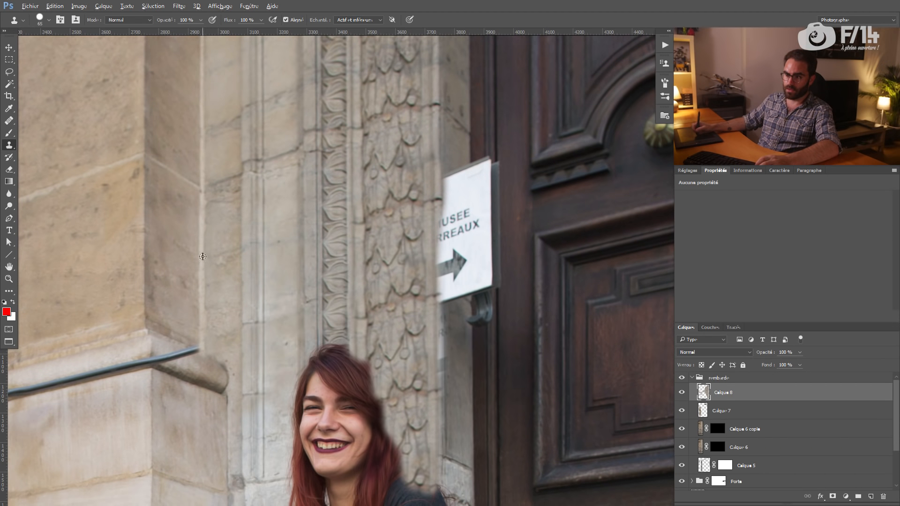
{"action": "mouse_move", "coordinate": [202, 352]}
{"action": "left_mouse_down"}
{"action": "mouse_move", "coordinate": [201, 436]}
{"action": "mouse_move", "coordinate": [202, 346]}
{"action": "mouse_move", "coordinate": [203, 416]}
{"action": "left_mouse_up"}
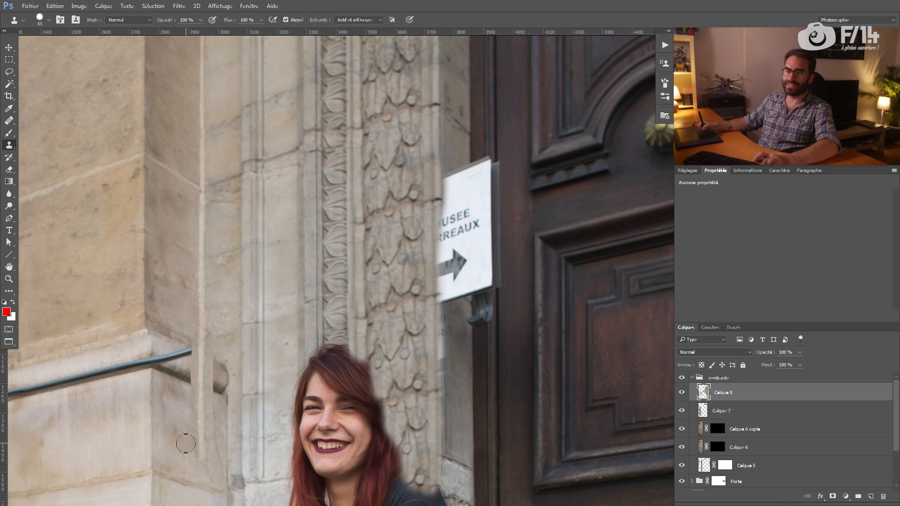
{"action": "mouse_move", "coordinate": [197, 329]}
{"action": "left_mouse_down"}
{"action": "mouse_move", "coordinate": [143, 347]}
{"action": "mouse_move", "coordinate": [94, 392]}
{"action": "left_mouse_up"}
Clone the pilaster's plain stone border down over the sign's cut edge with a soft 59 px brush.
{"action": "right_click", "coordinate": [339, 271]}
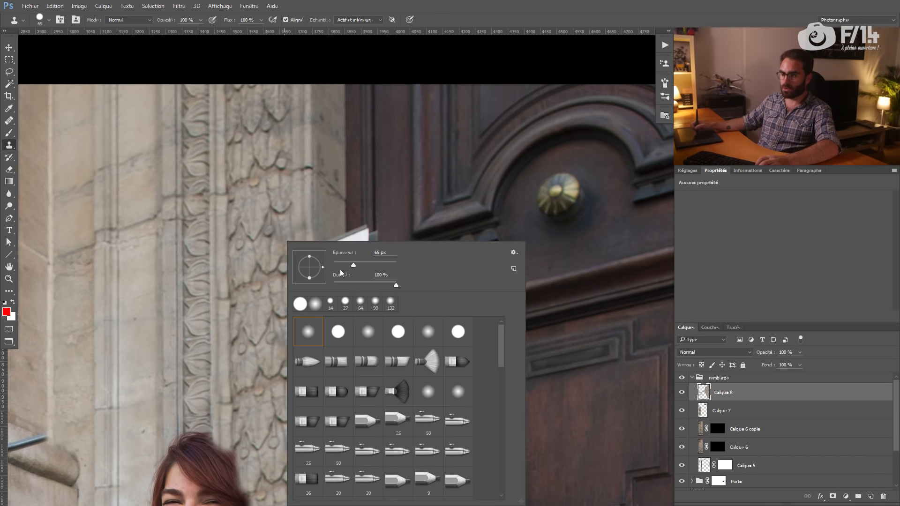
{"action": "left_click_drag", "start_coordinate": [282, 209], "coordinate": [280, 213]}
{"action": "left_click_drag", "start_coordinate": [295, 316], "coordinate": [293, 302]}
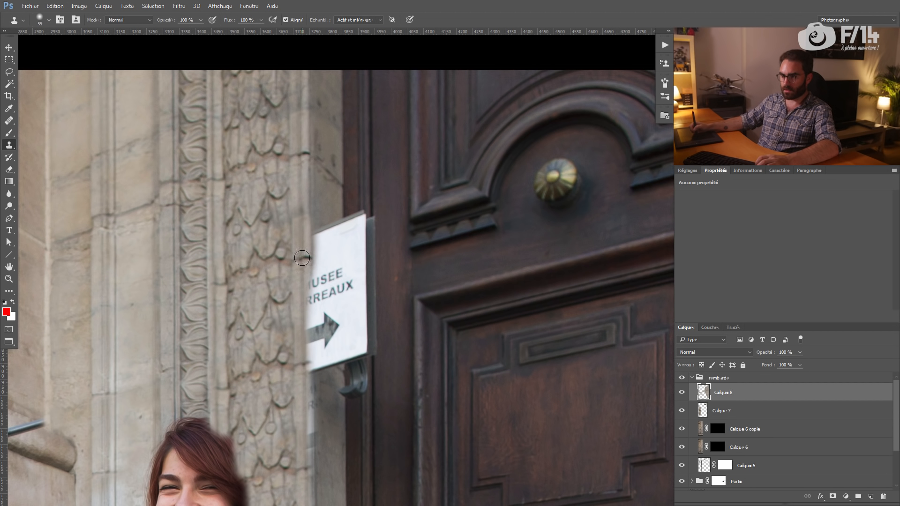
{"action": "mouse_move", "coordinate": [296, 236]}
{"action": "left_mouse_down"}
{"action": "mouse_move", "coordinate": [304, 319]}
{"action": "mouse_move", "coordinate": [315, 255]}
{"action": "mouse_move", "coordinate": [323, 297]}
{"action": "mouse_move", "coordinate": [311, 329]}
{"action": "left_mouse_up"}
{"action": "scroll", "coordinate": [299, 325], "scroll_direction": "down", "scroll_amount": 3}
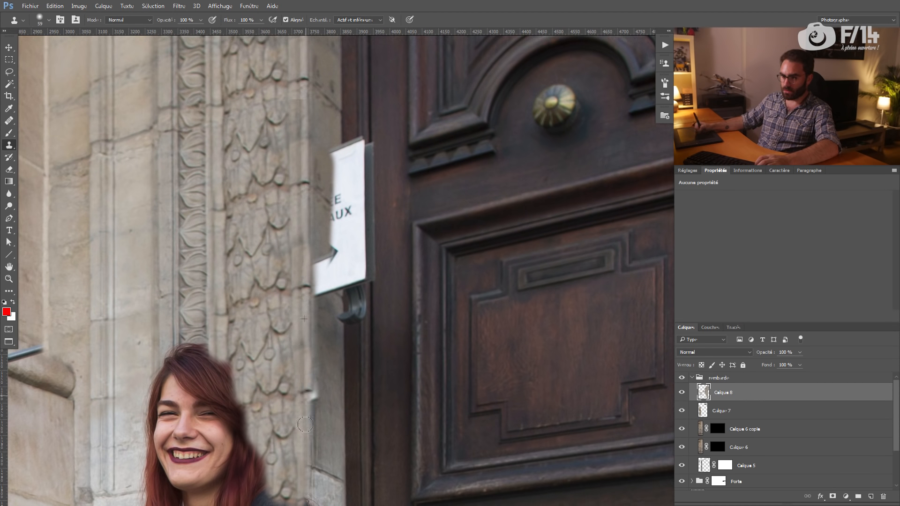
{"action": "scroll", "coordinate": [307, 375], "scroll_direction": "down", "scroll_amount": 4}
{"action": "mouse_move", "coordinate": [316, 353]}
{"action": "left_mouse_down"}
{"action": "mouse_move", "coordinate": [317, 339]}
{"action": "mouse_move", "coordinate": [319, 391]}
{"action": "left_mouse_up"}
{"action": "left_click_drag", "start_coordinate": [299, 275], "coordinate": [272, 493]}
Clone the boundary between the stone and the door frame down over the upper part of the remaining sign.
{"action": "left_click_drag", "start_coordinate": [325, 234], "coordinate": [313, 198]}
{"action": "left_click_drag", "start_coordinate": [308, 167], "coordinate": [295, 165]}
{"action": "left_click_drag", "start_coordinate": [318, 138], "coordinate": [322, 139]}
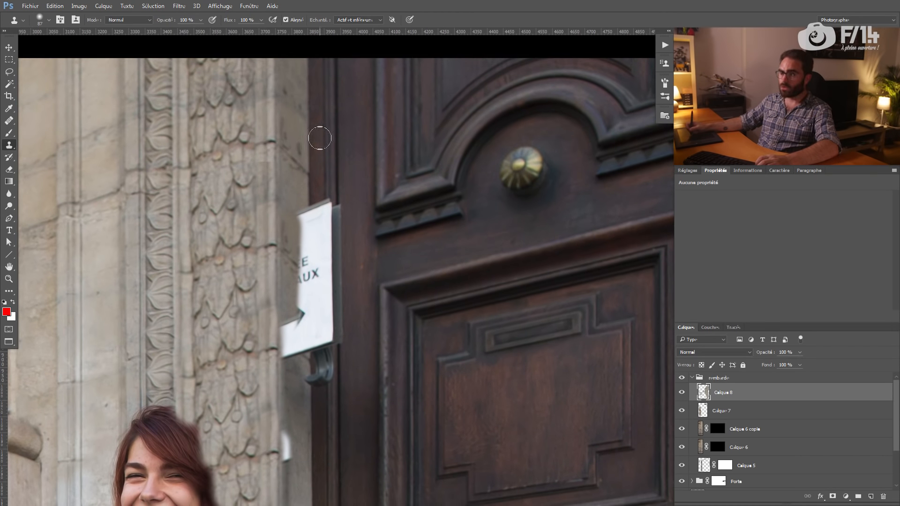
{"action": "left_click", "coordinate": [307, 89], "text": "alt"}
{"action": "left_click_drag", "start_coordinate": [304, 194], "coordinate": [316, 215]}
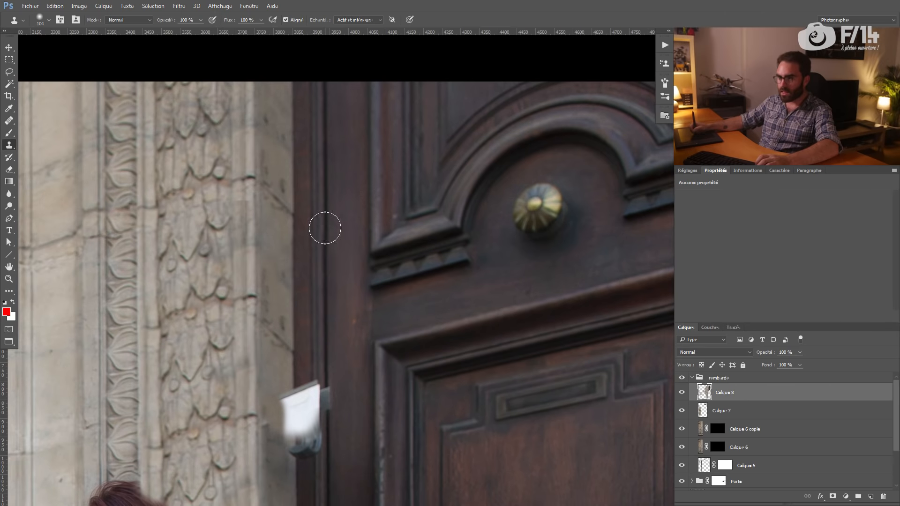
Extend the cloned door frame down over the sign's lower remnant and bracket with a soft 104 px brush.
{"action": "left_click_drag", "start_coordinate": [323, 227], "coordinate": [329, 427]}
{"action": "left_click_drag", "start_coordinate": [320, 329], "coordinate": [317, 472]}
{"action": "left_click_drag", "start_coordinate": [318, 428], "coordinate": [310, 356]}
{"action": "key", "text": "ctrl+z"}
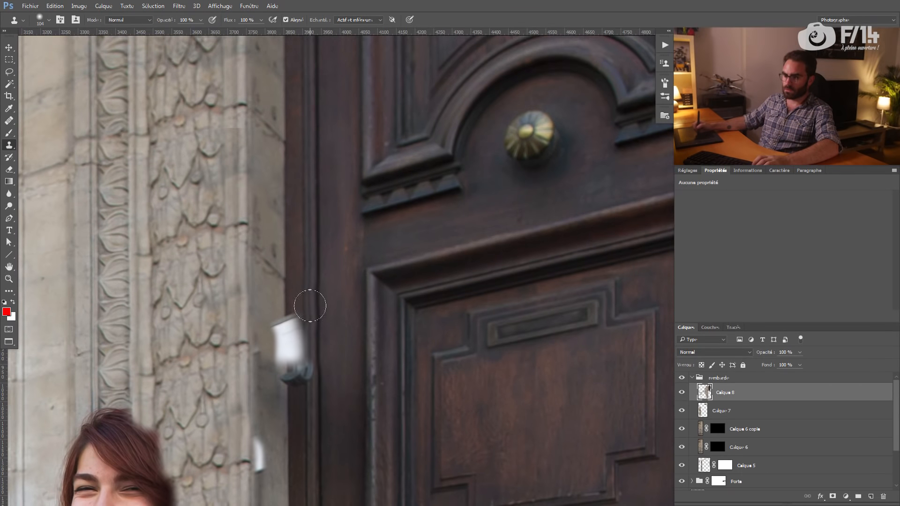
{"action": "mouse_move", "coordinate": [308, 277]}
{"action": "left_mouse_down"}
{"action": "mouse_move", "coordinate": [306, 405]}
{"action": "mouse_move", "coordinate": [307, 267]}
{"action": "mouse_move", "coordinate": [303, 390]}
{"action": "mouse_move", "coordinate": [302, 306]}
{"action": "mouse_move", "coordinate": [300, 347]}
{"action": "mouse_move", "coordinate": [311, 466]}
{"action": "mouse_move", "coordinate": [305, 408]}
{"action": "left_mouse_up"}
{"action": "left_click_drag", "start_coordinate": [299, 441], "coordinate": [306, 333]}
{"action": "mouse_move", "coordinate": [297, 230]}
{"action": "left_mouse_down"}
{"action": "mouse_move", "coordinate": [290, 261]}
{"action": "mouse_move", "coordinate": [286, 211]}
{"action": "mouse_move", "coordinate": [286, 259]}
{"action": "left_mouse_up"}
{"action": "left_click_drag", "start_coordinate": [295, 213], "coordinate": [283, 274]}
{"action": "scroll", "coordinate": [283, 274], "scroll_direction": "down", "scroll_amount": 3}
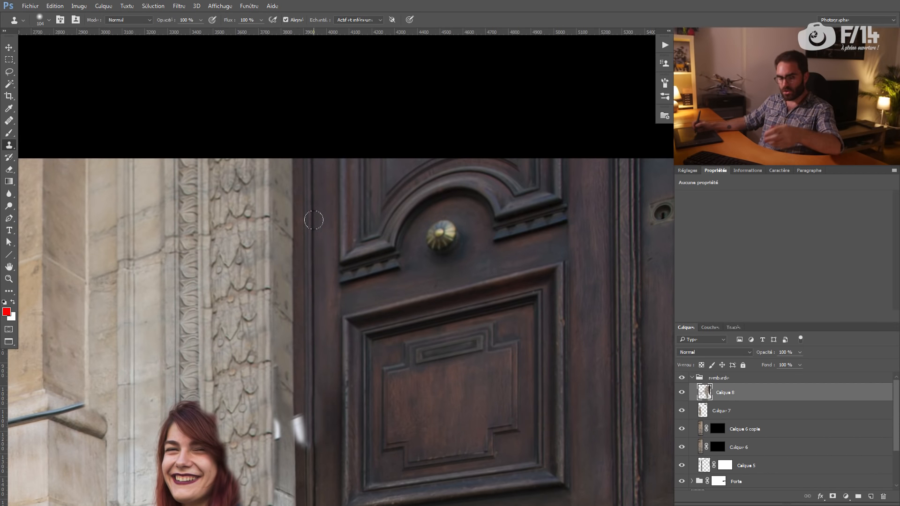
Stamp the visible layers into a new layer and copy a rectangular strip of stone edge and door frame to its own layer.
{"action": "key", "text": "ctrl+alt+shift+e"}
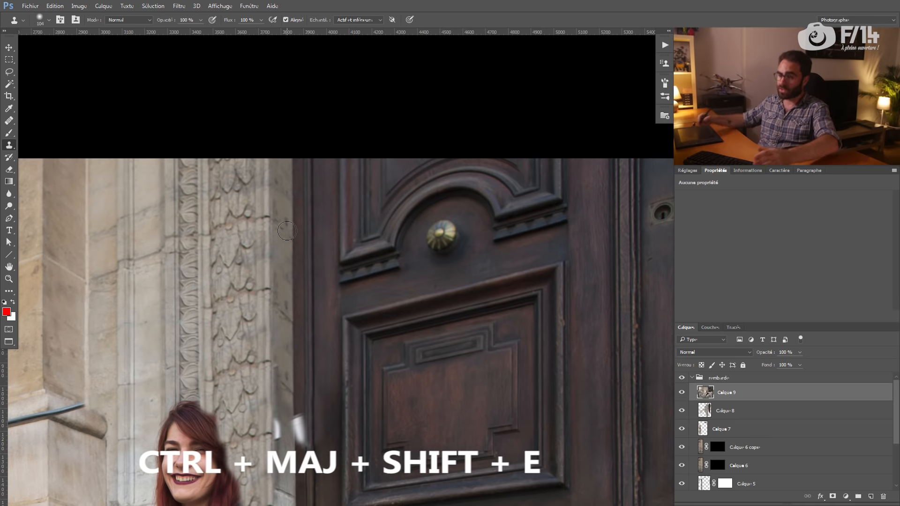
{"action": "key", "text": "m"}
{"action": "mouse_move", "coordinate": [361, 157]}
{"action": "left_mouse_down"}
{"action": "mouse_move", "coordinate": [344, 173]}
{"action": "mouse_move", "coordinate": [276, 431]}
{"action": "left_mouse_up"}
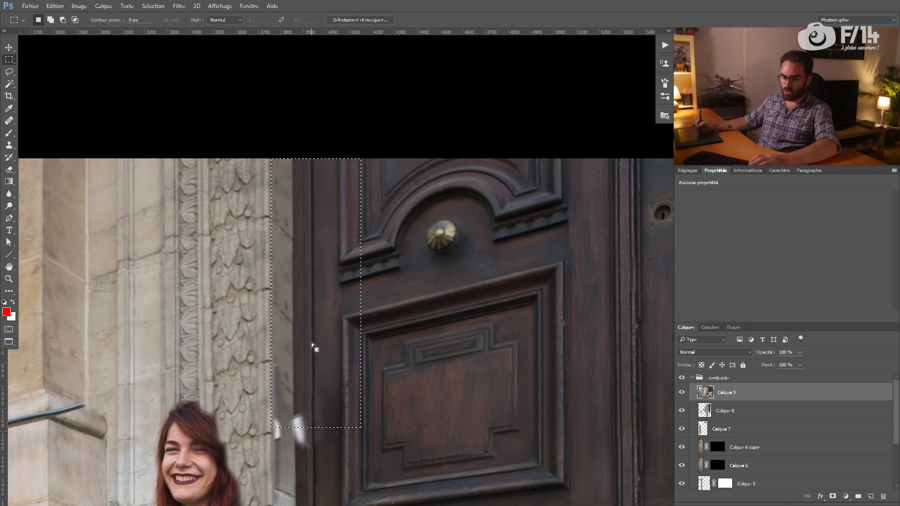
{"action": "key", "text": "ctrl+j"}
{"action": "key", "text": "v"}
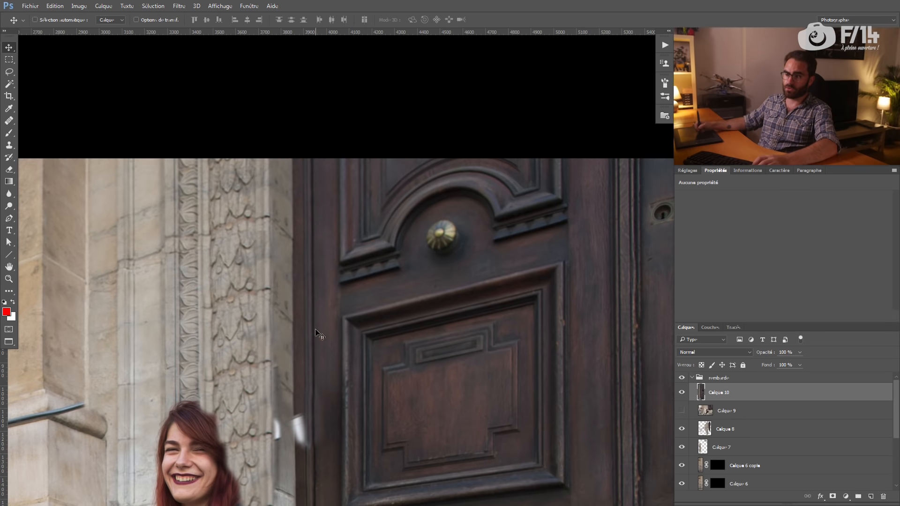
Move the copied strip down over the sign remnants, aligning it with the door frame's edge.
{"action": "left_click_drag", "start_coordinate": [305, 367], "coordinate": [283, 277]}
{"action": "left_click_drag", "start_coordinate": [296, 187], "coordinate": [314, 371]}
{"action": "left_click_drag", "start_coordinate": [308, 328], "coordinate": [297, 220]}
{"action": "left_click_drag", "start_coordinate": [306, 260], "coordinate": [302, 389]}
{"action": "left_click_drag", "start_coordinate": [302, 364], "coordinate": [285, 253]}
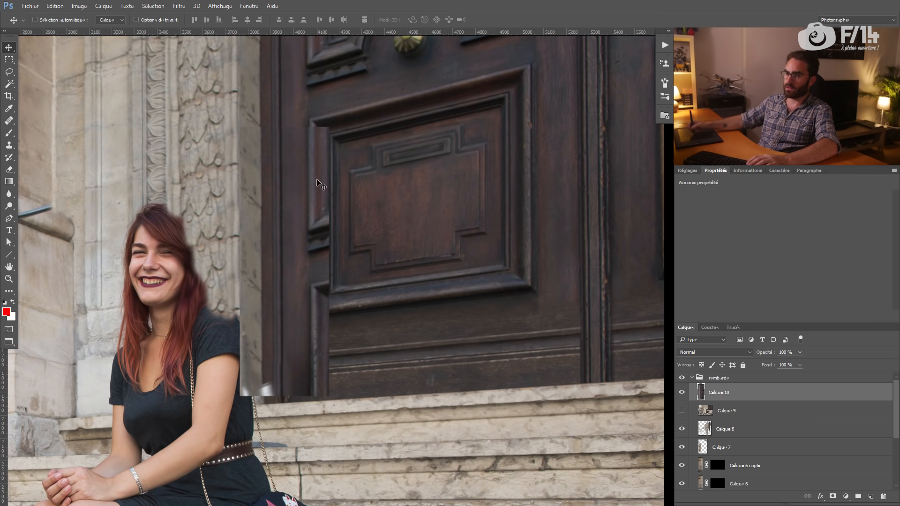
Add a black mask to Calque 10 and paint it with soft brushes to blend the strip over the sign remnant beside the door frame.
{"action": "left_click", "coordinate": [833, 496], "text": "alt"}
{"action": "key", "text": "b"}
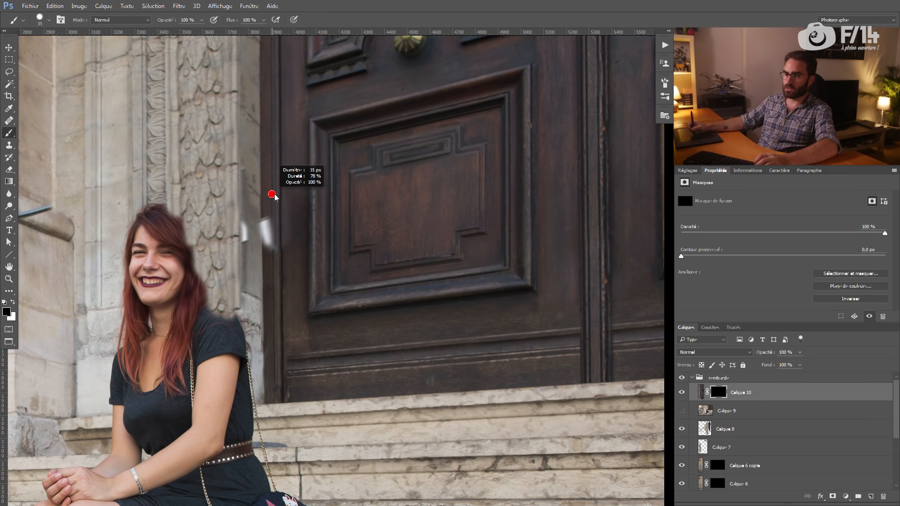
{"action": "mouse_move", "coordinate": [282, 204]}
{"action": "left_mouse_down"}
{"action": "mouse_move", "coordinate": [267, 245]}
{"action": "mouse_move", "coordinate": [277, 202]}
{"action": "left_mouse_up"}
{"action": "key", "text": "x"}
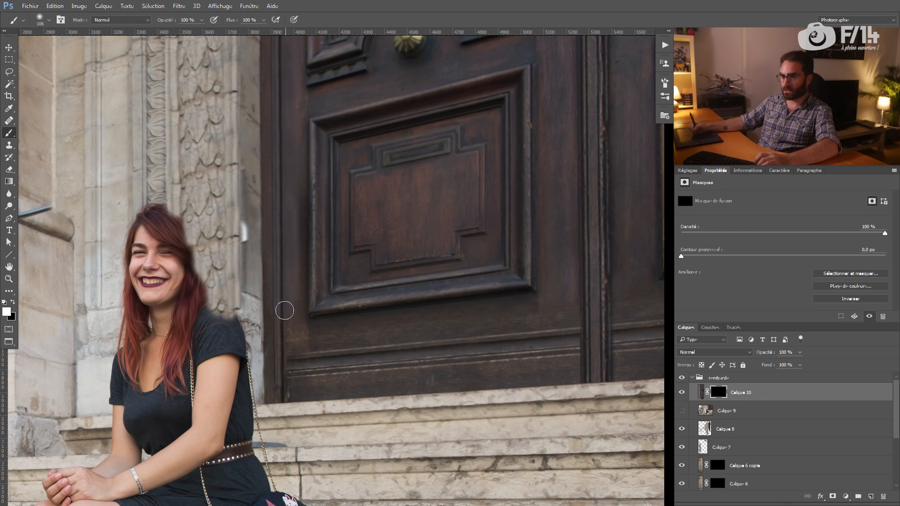
{"action": "left_click_drag", "start_coordinate": [288, 298], "coordinate": [297, 298]}
{"action": "key", "text": "x"}
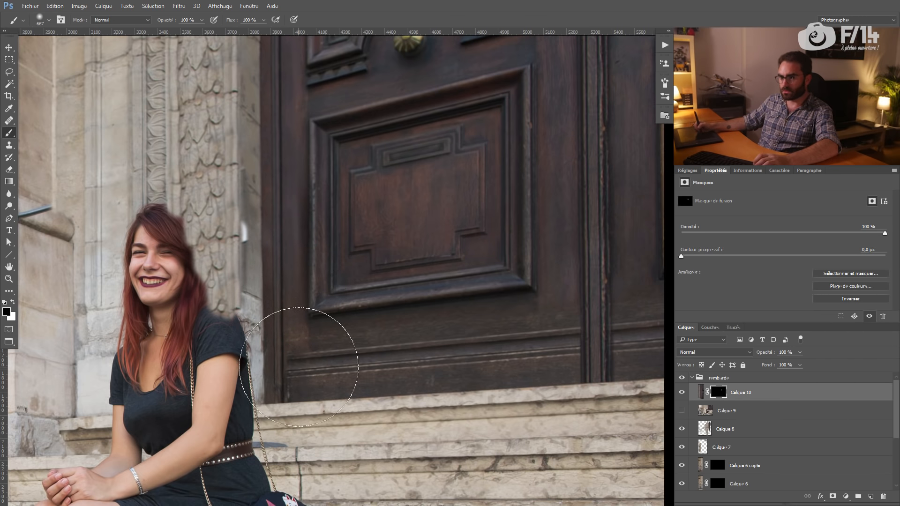
{"action": "left_click_drag", "start_coordinate": [357, 267], "coordinate": [274, 370]}
Create a new layer and clone stone along the door-side edge of the carved pilaster, covering the white remnant.
{"action": "key", "text": "z"}
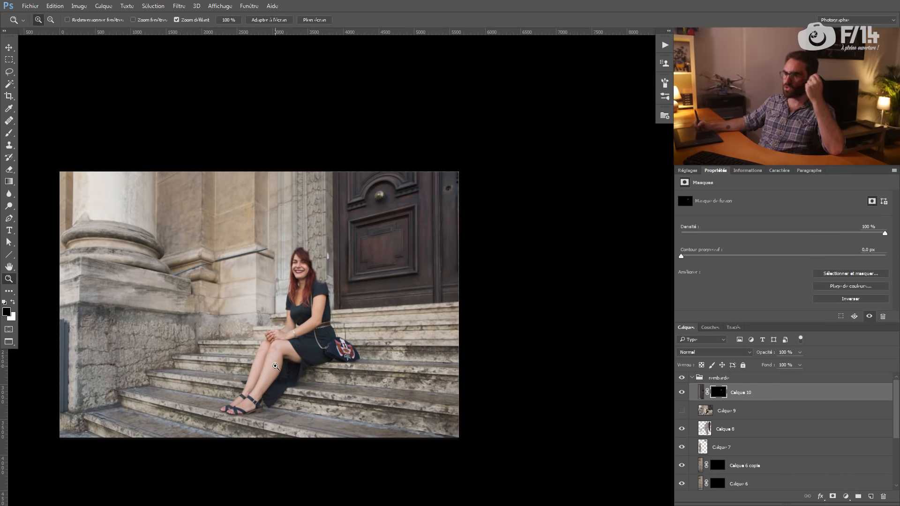
{"action": "left_click_drag", "start_coordinate": [346, 250], "coordinate": [318, 344]}
{"action": "left_click_drag", "start_coordinate": [330, 273], "coordinate": [394, 311]}
{"action": "left_click", "coordinate": [864, 495]}
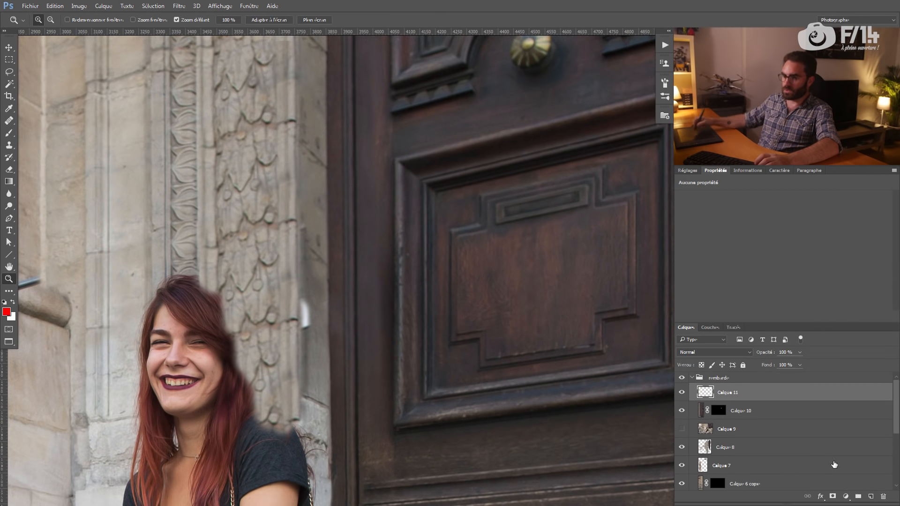
{"action": "key", "text": "s"}
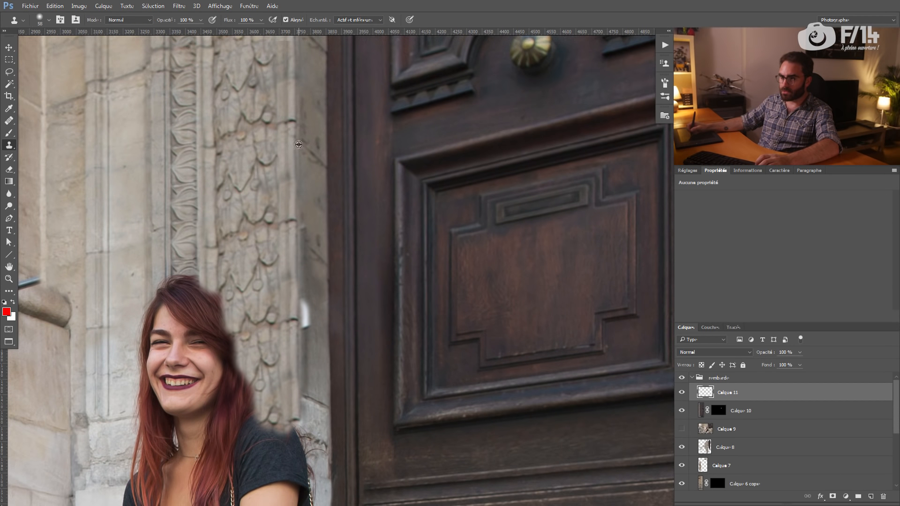
{"action": "scroll", "coordinate": [297, 119], "scroll_direction": "up", "scroll_amount": 4}
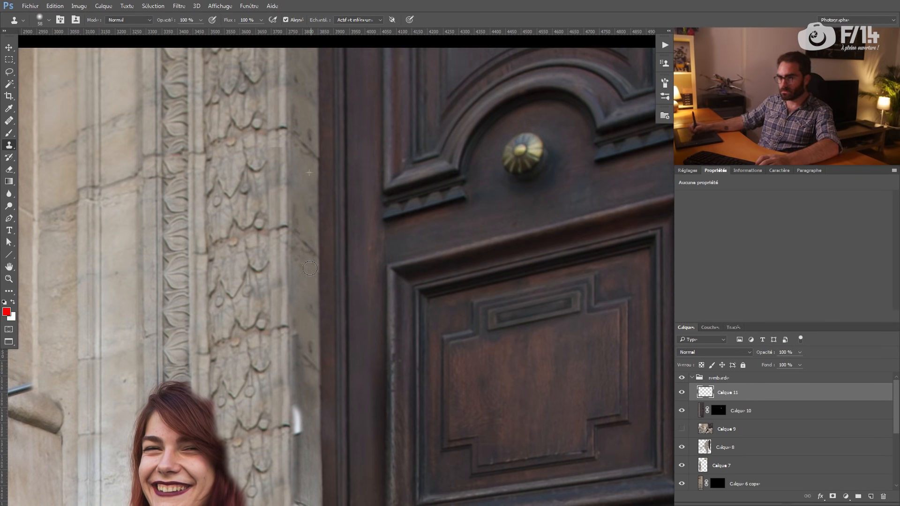
{"action": "left_click_drag", "start_coordinate": [292, 250], "coordinate": [284, 225]}
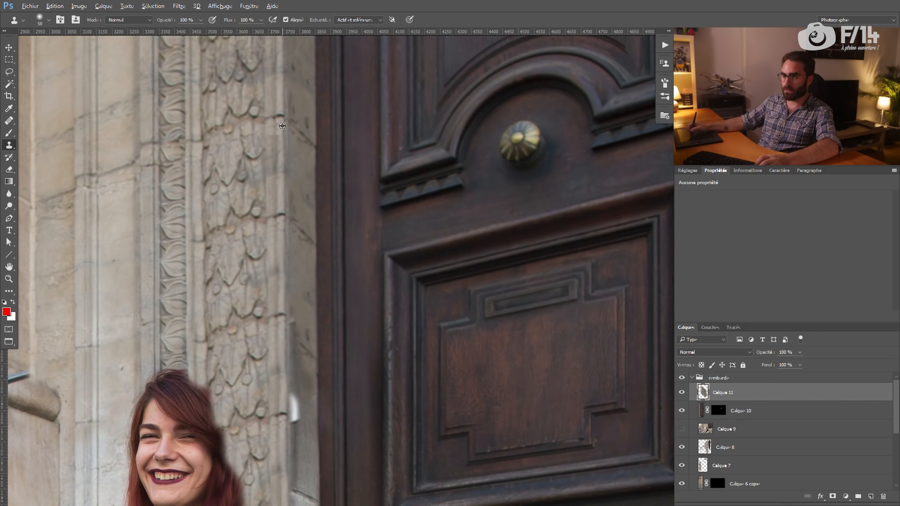
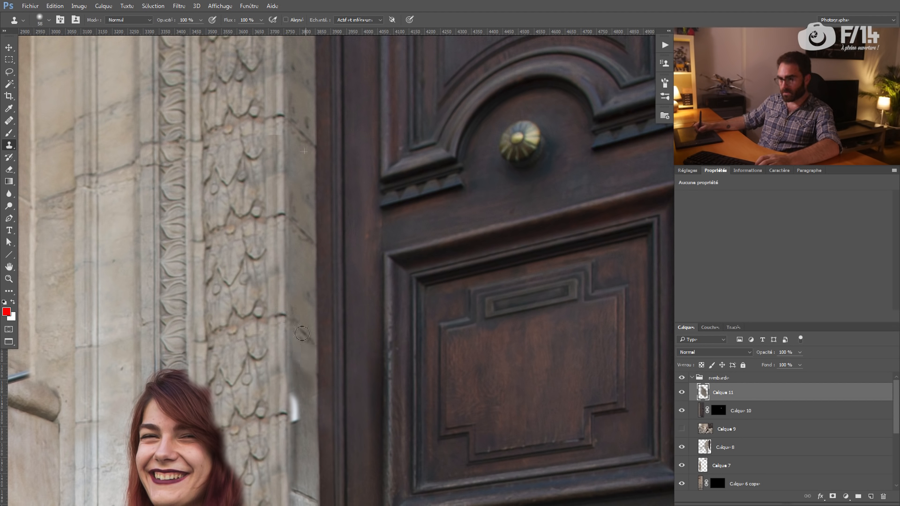
{"action": "left_click_drag", "start_coordinate": [306, 391], "coordinate": [266, 267]}
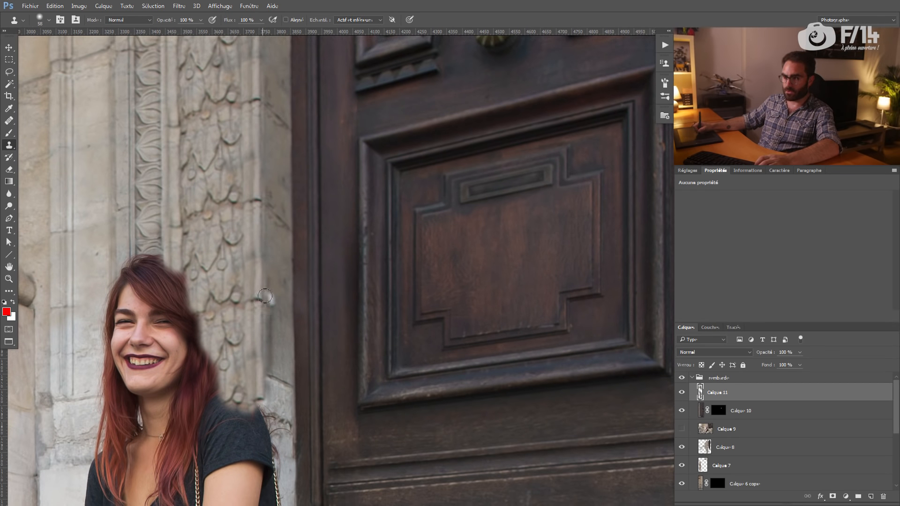
{"action": "mouse_move", "coordinate": [272, 329]}
{"action": "left_mouse_down"}
{"action": "mouse_move", "coordinate": [273, 372]}
{"action": "mouse_move", "coordinate": [271, 282]}
{"action": "mouse_move", "coordinate": [285, 306]}
{"action": "left_mouse_up"}
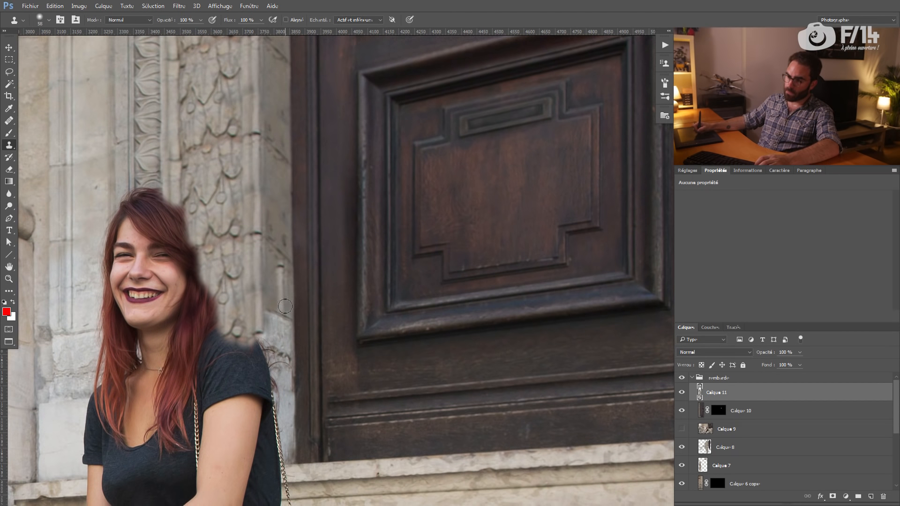
{"action": "left_click", "coordinate": [286, 19]}
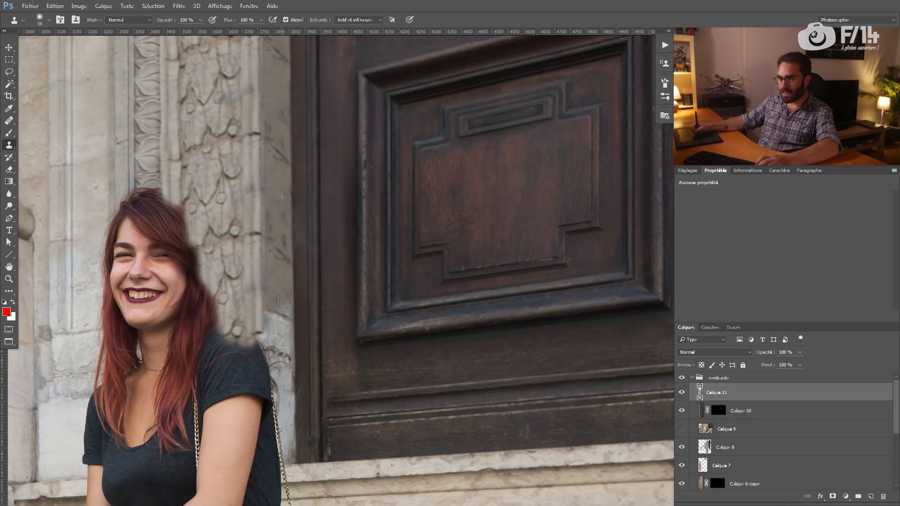
{"action": "scroll", "coordinate": [281, 299], "scroll_direction": "down", "scroll_amount": 2}
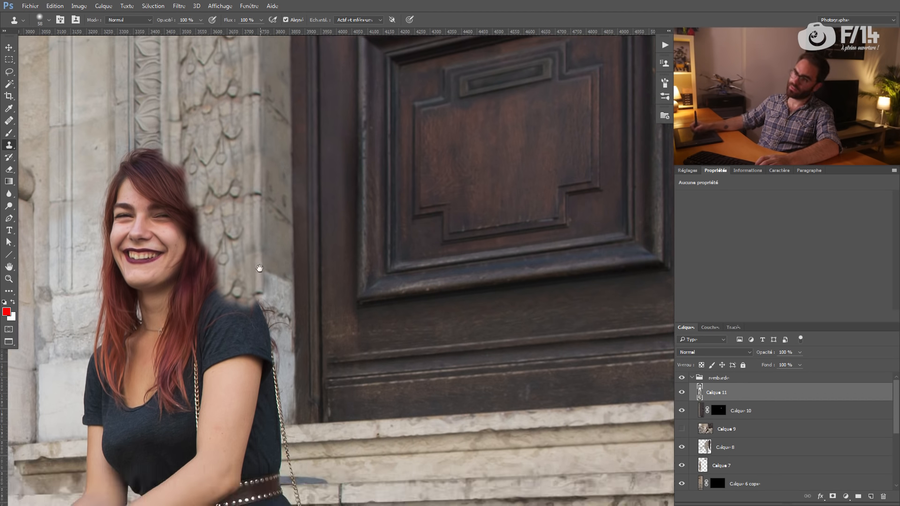
Add a layer mask to the rembarde group and paint it around the top and door side of the woman's hair.
{"action": "left_click", "coordinate": [749, 378]}
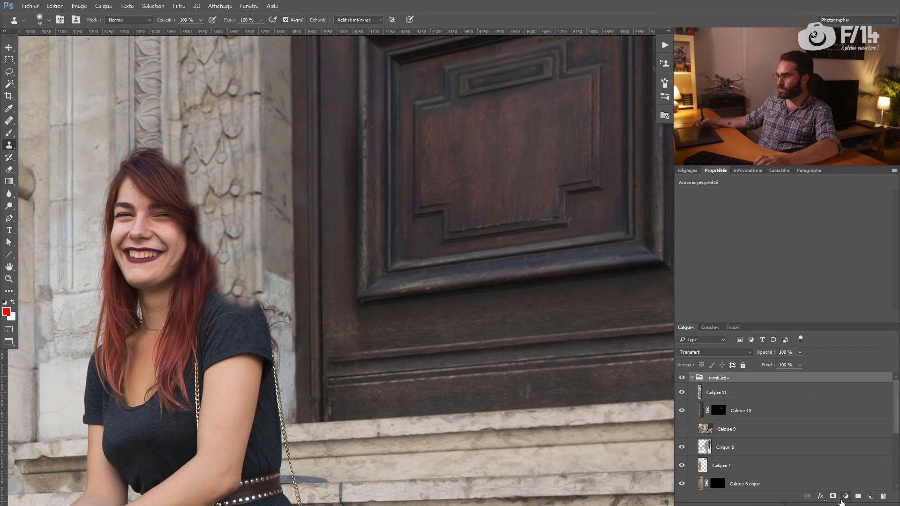
{"action": "left_click", "coordinate": [832, 496]}
{"action": "key", "text": "b"}
{"action": "mouse_move", "coordinate": [213, 260]}
{"action": "left_mouse_down"}
{"action": "mouse_move", "coordinate": [223, 281]}
{"action": "mouse_move", "coordinate": [201, 260]}
{"action": "mouse_move", "coordinate": [219, 248]}
{"action": "left_mouse_up"}
{"action": "mouse_move", "coordinate": [219, 252]}
{"action": "left_mouse_down"}
{"action": "mouse_move", "coordinate": [185, 257]}
{"action": "mouse_move", "coordinate": [216, 199]}
{"action": "left_mouse_up"}
{"action": "key", "text": "x"}
{"action": "key", "text": "x"}
{"action": "left_click_drag", "start_coordinate": [205, 234], "coordinate": [222, 234]}
{"action": "mouse_move", "coordinate": [188, 171]}
{"action": "left_mouse_down"}
{"action": "mouse_move", "coordinate": [217, 231]}
{"action": "mouse_move", "coordinate": [224, 186]}
{"action": "mouse_move", "coordinate": [252, 293]}
{"action": "mouse_move", "coordinate": [258, 301]}
{"action": "mouse_move", "coordinate": [246, 232]}
{"action": "mouse_move", "coordinate": [301, 383]}
{"action": "mouse_move", "coordinate": [264, 319]}
{"action": "mouse_move", "coordinate": [230, 238]}
{"action": "mouse_move", "coordinate": [255, 268]}
{"action": "mouse_move", "coordinate": [217, 192]}
{"action": "mouse_move", "coordinate": [207, 206]}
{"action": "mouse_move", "coordinate": [225, 278]}
{"action": "left_mouse_up"}
{"action": "left_click_drag", "start_coordinate": [207, 179], "coordinate": [238, 190]}
{"action": "left_click_drag", "start_coordinate": [203, 134], "coordinate": [170, 149]}
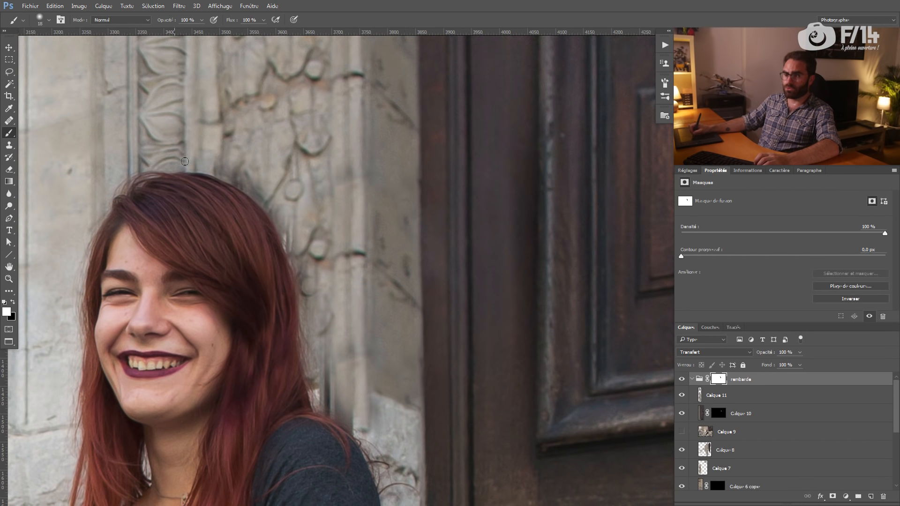
Refine the group mask with a soft 29 px brush in white along the hair's door-side edge down to the shoulder.
{"action": "left_click_drag", "start_coordinate": [232, 160], "coordinate": [234, 160]}
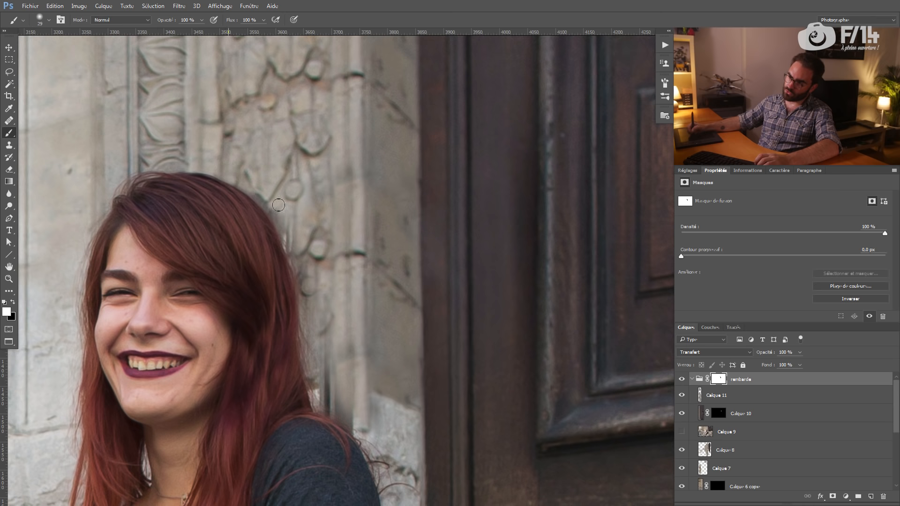
{"action": "left_click_drag", "start_coordinate": [306, 277], "coordinate": [258, 177]}
{"action": "mouse_move", "coordinate": [259, 177]}
{"action": "left_mouse_down"}
{"action": "mouse_move", "coordinate": [270, 202]}
{"action": "mouse_move", "coordinate": [259, 176]}
{"action": "mouse_move", "coordinate": [261, 196]}
{"action": "left_mouse_up"}
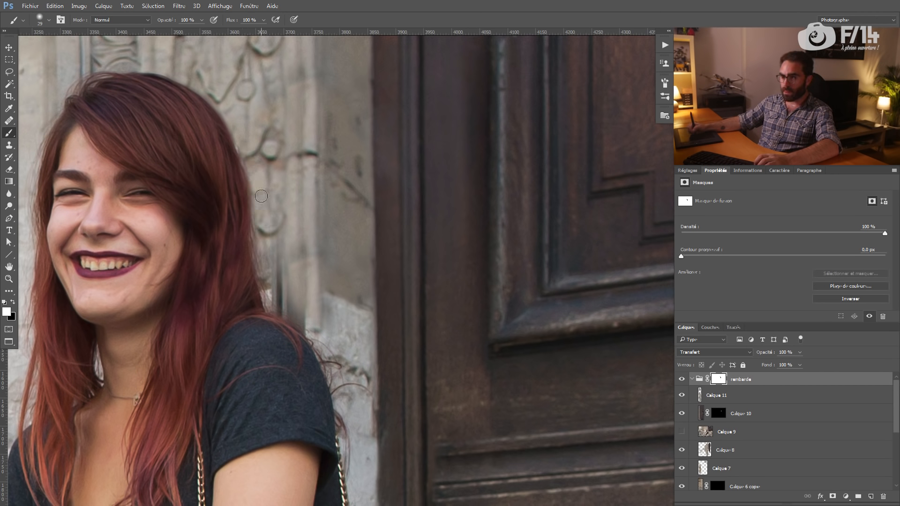
{"action": "right_click", "coordinate": [276, 224]}
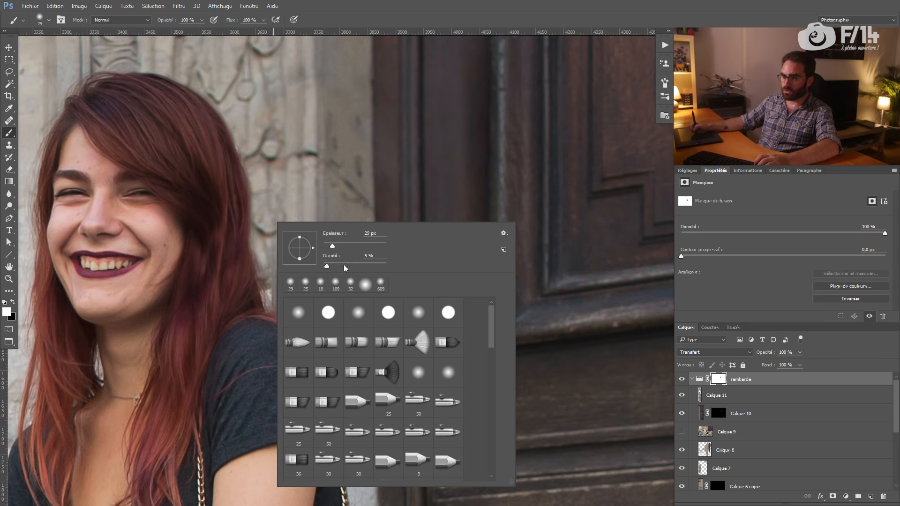
{"action": "key", "text": "Return"}
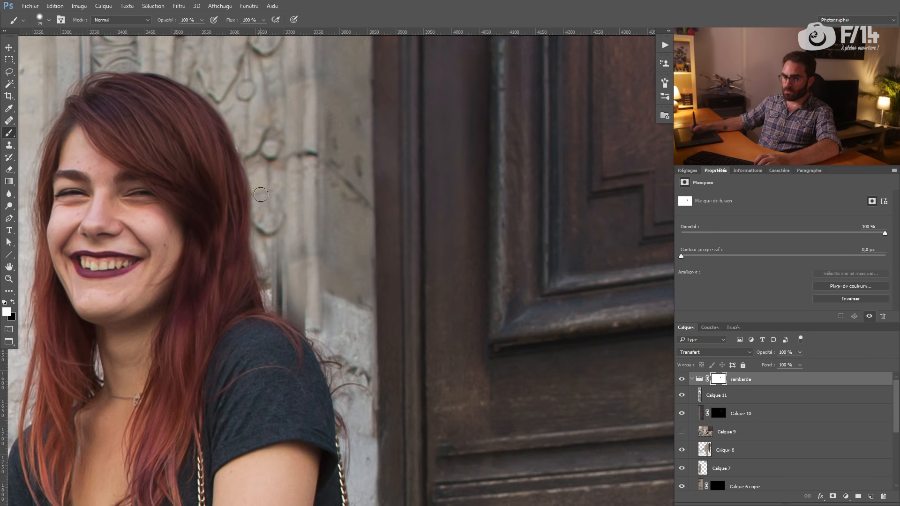
{"action": "mouse_move", "coordinate": [260, 248]}
{"action": "left_mouse_down"}
{"action": "mouse_move", "coordinate": [270, 299]}
{"action": "mouse_move", "coordinate": [291, 270]}
{"action": "mouse_move", "coordinate": [285, 216]}
{"action": "left_mouse_up"}
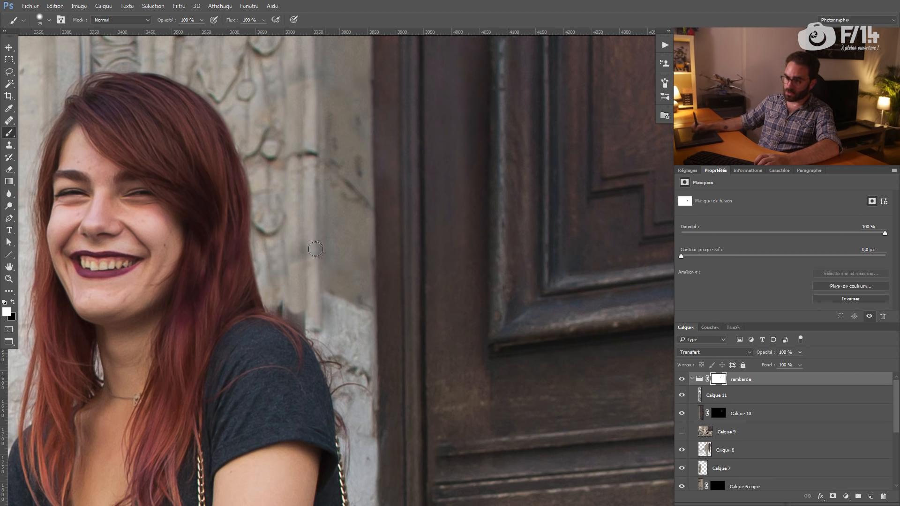
{"action": "left_click_drag", "start_coordinate": [277, 307], "coordinate": [289, 317]}
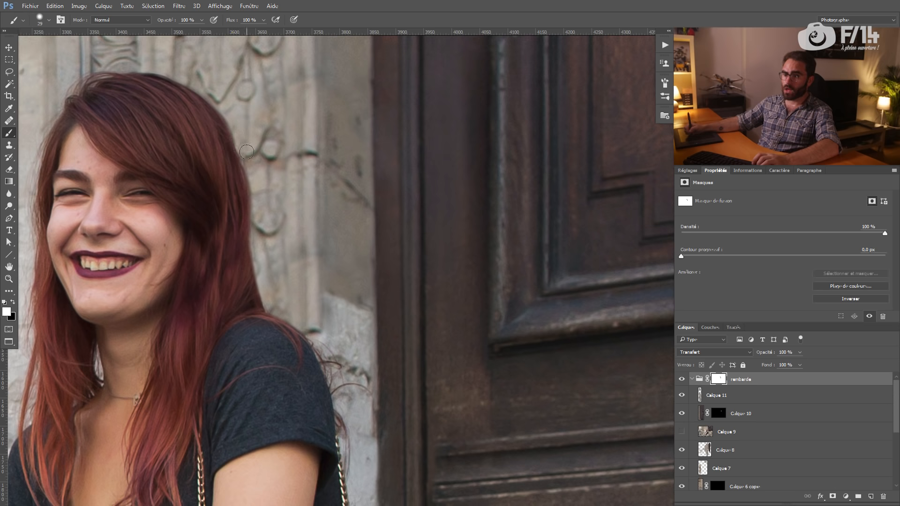
Paint the group mask above the shoulder in black to restore the original stone block's edge and the stray hairs.
{"action": "key", "text": "x"}
{"action": "key", "text": "x"}
{"action": "mouse_move", "coordinate": [328, 313]}
{"action": "left_mouse_down"}
{"action": "mouse_move", "coordinate": [326, 294]}
{"action": "mouse_move", "coordinate": [314, 323]}
{"action": "mouse_move", "coordinate": [308, 294]}
{"action": "mouse_move", "coordinate": [316, 335]}
{"action": "left_mouse_up"}
{"action": "key", "text": "x"}
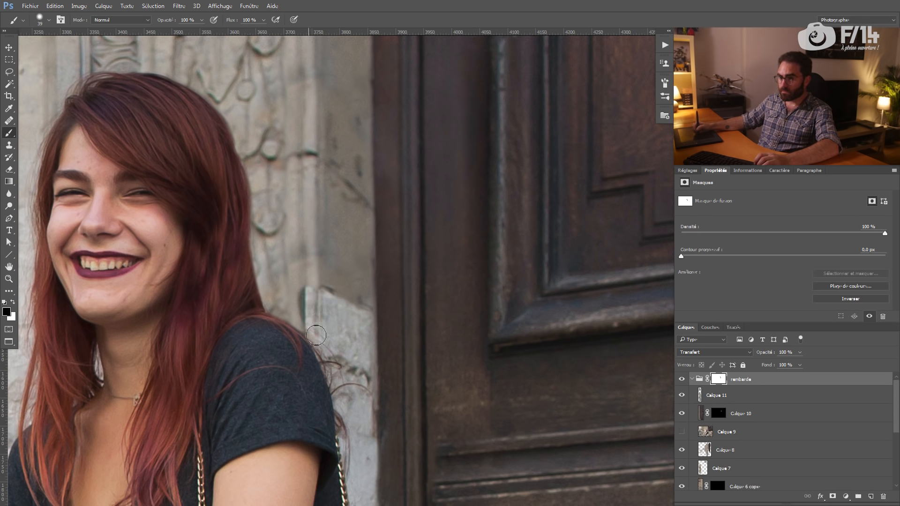
{"action": "left_click_drag", "start_coordinate": [300, 274], "coordinate": [293, 290]}
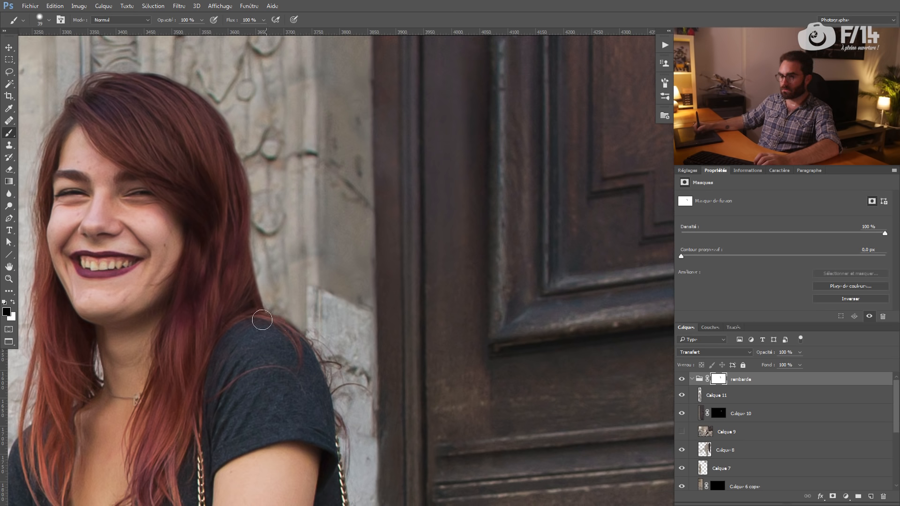
Create a new layer above Calque 11 and clone the pale stone block's upper edge across to the hair above the shoulder.
{"action": "key", "text": "z"}
{"action": "left_click", "coordinate": [237, 331], "text": "alt"}
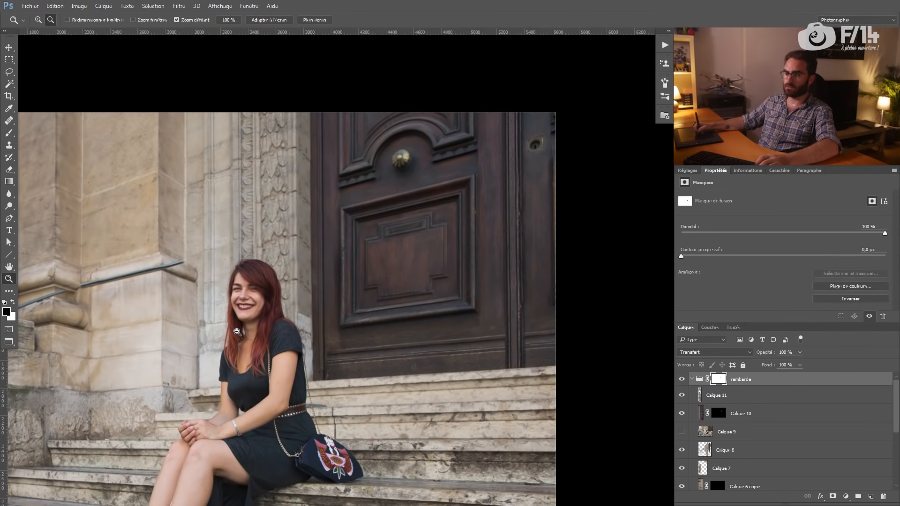
{"action": "left_click", "coordinate": [292, 322]}
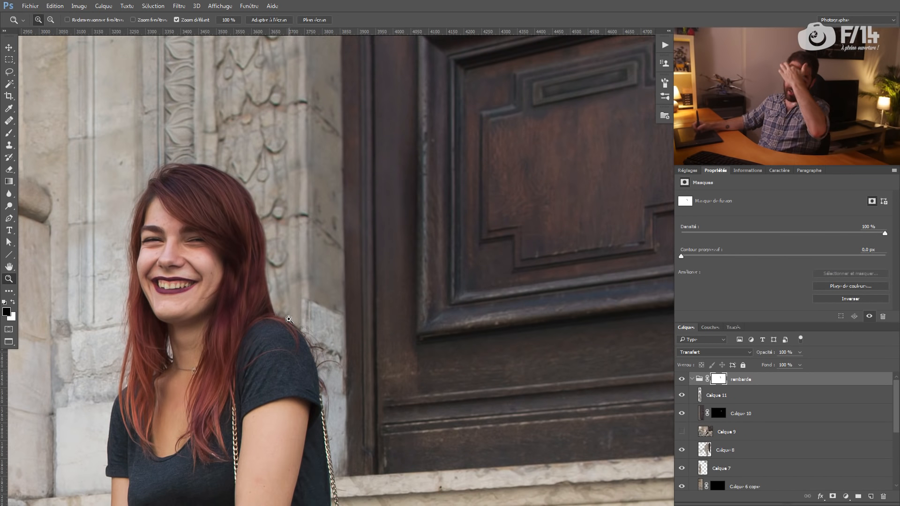
{"action": "left_click", "coordinate": [805, 395]}
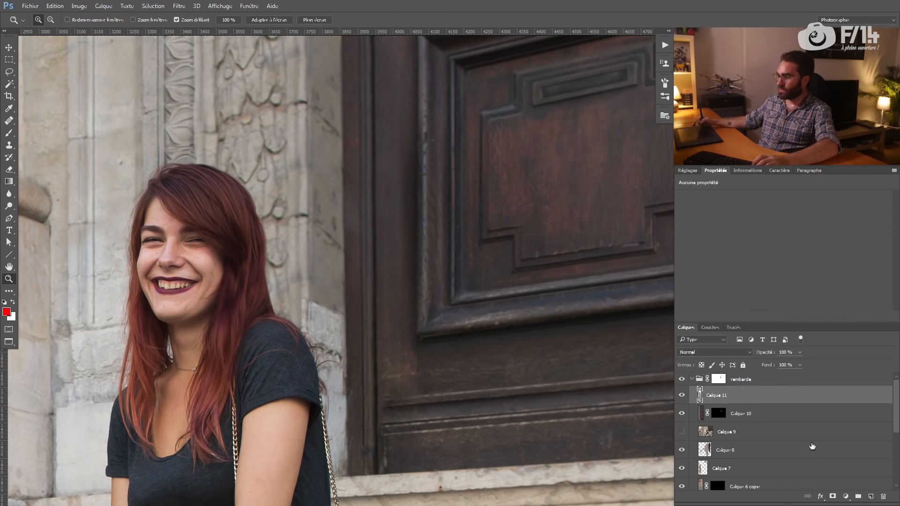
{"action": "left_click", "coordinate": [870, 496]}
{"action": "key", "text": "s"}
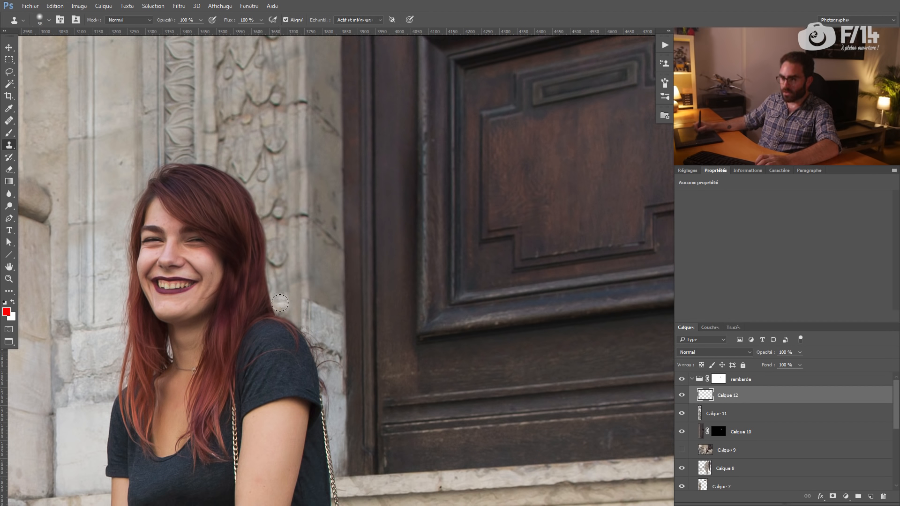
{"action": "mouse_move", "coordinate": [283, 308]}
{"action": "left_mouse_down"}
{"action": "mouse_move", "coordinate": [291, 336]}
{"action": "mouse_move", "coordinate": [285, 298]}
{"action": "left_mouse_up"}
Add a white layer mask to the new clone layer, Calque 12.
{"action": "left_click", "coordinate": [717, 377]}
{"action": "key", "text": "b"}
{"action": "left_click", "coordinate": [731, 395]}
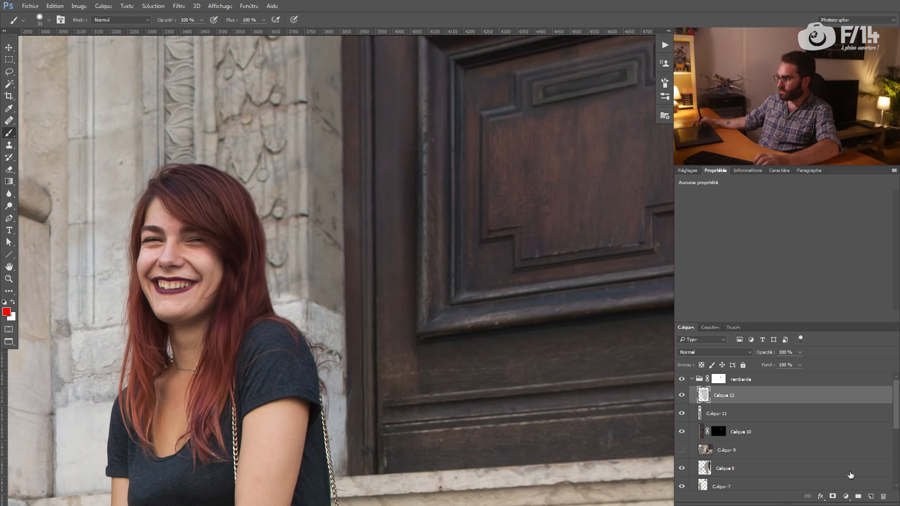
{"action": "left_click", "coordinate": [833, 496]}
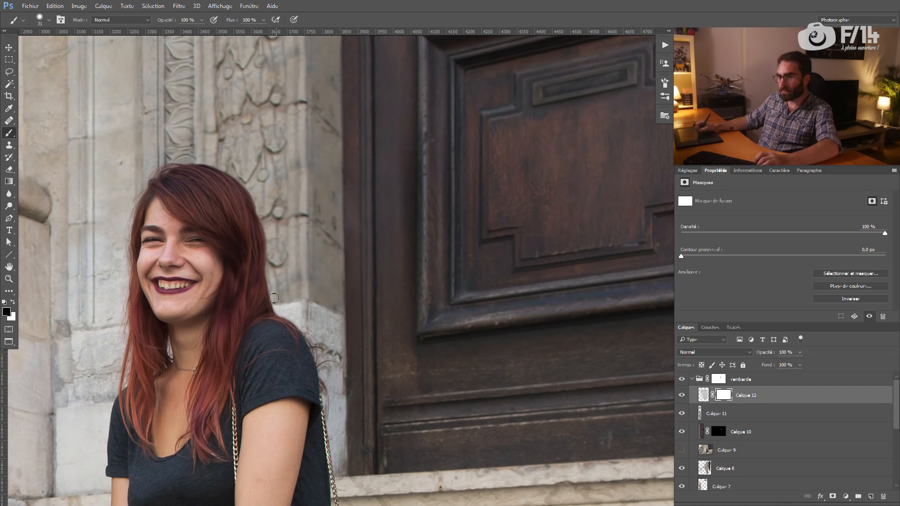
Create a new layer above Calque 12 and clone wall stone over the end of the handrail nearest the woman.
{"action": "key", "text": "z"}
{"action": "left_click_drag", "start_coordinate": [345, 256], "coordinate": [259, 304]}
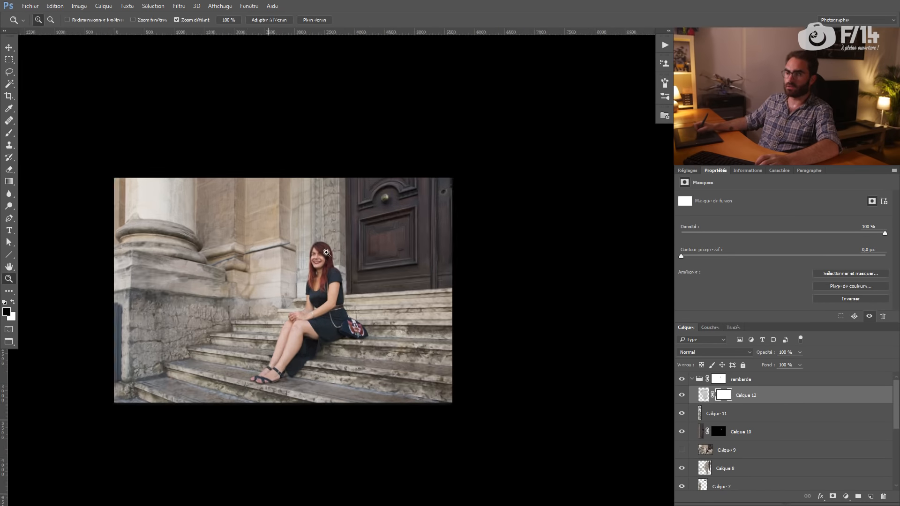
{"action": "left_click", "coordinate": [327, 252]}
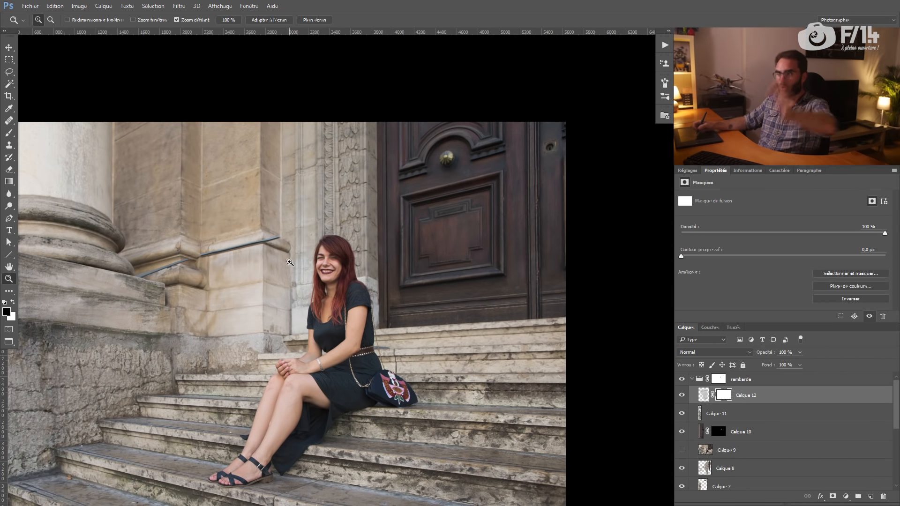
{"action": "left_click_drag", "start_coordinate": [263, 263], "coordinate": [367, 241]}
{"action": "left_click_drag", "start_coordinate": [262, 254], "coordinate": [321, 247]}
{"action": "left_click_drag", "start_coordinate": [363, 205], "coordinate": [434, 209]}
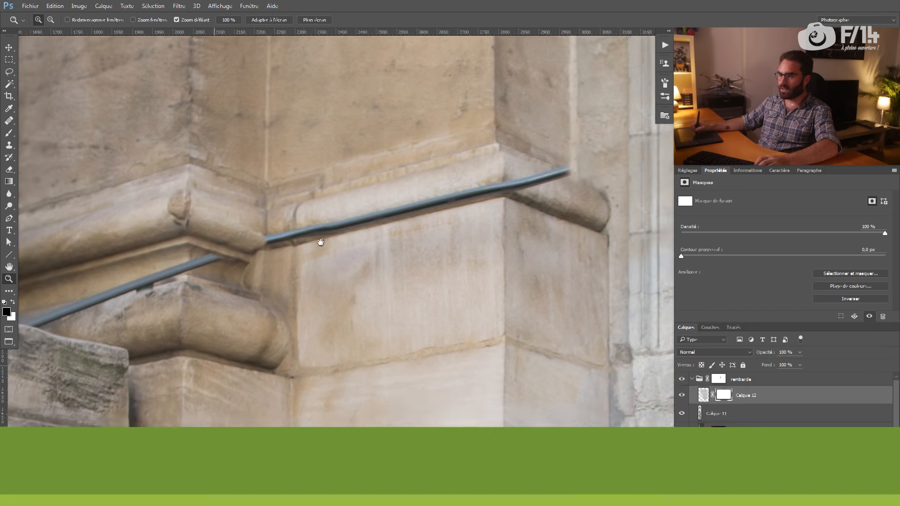
{"action": "mouse_move", "coordinate": [317, 241]}
{"action": "left_mouse_down"}
{"action": "mouse_move", "coordinate": [406, 193]}
{"action": "mouse_move", "coordinate": [287, 231]}
{"action": "left_mouse_up"}
{"action": "left_click_drag", "start_coordinate": [372, 225], "coordinate": [308, 245]}
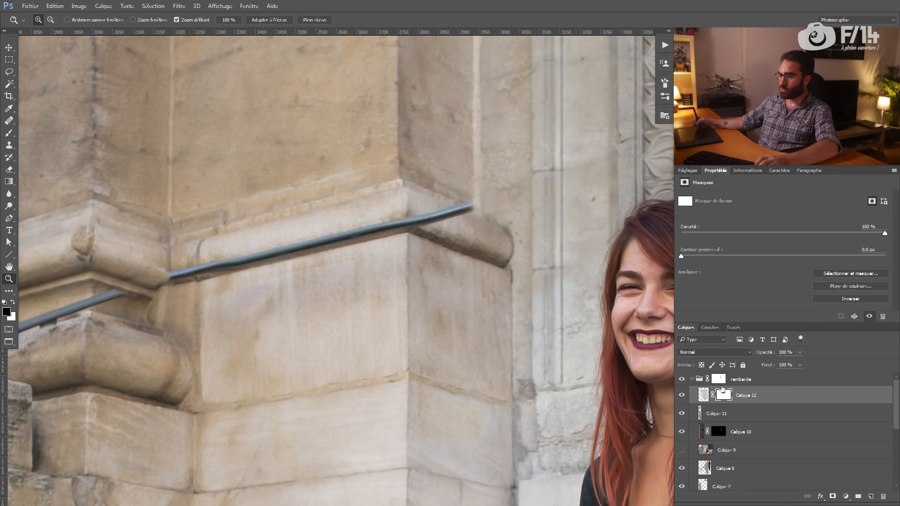
{"action": "left_click", "coordinate": [871, 497]}
{"action": "key", "text": "s"}
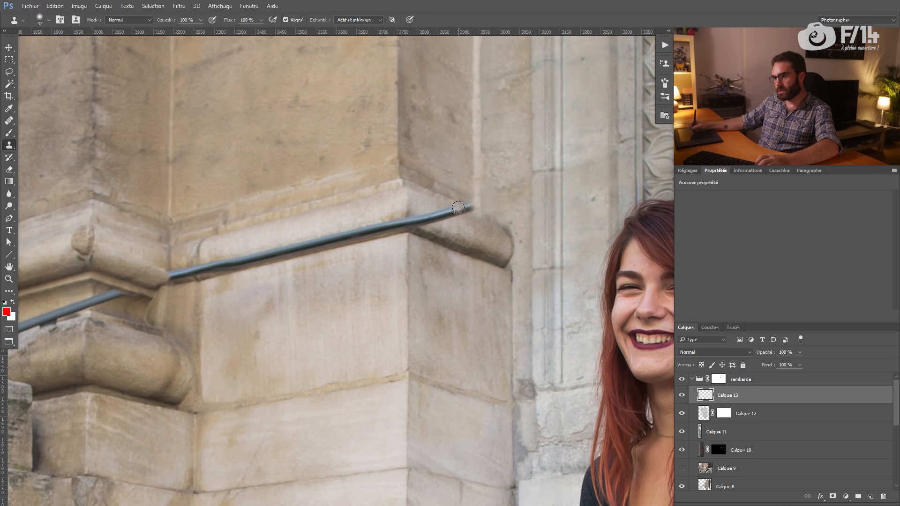
{"action": "left_click_drag", "start_coordinate": [439, 214], "coordinate": [462, 233]}
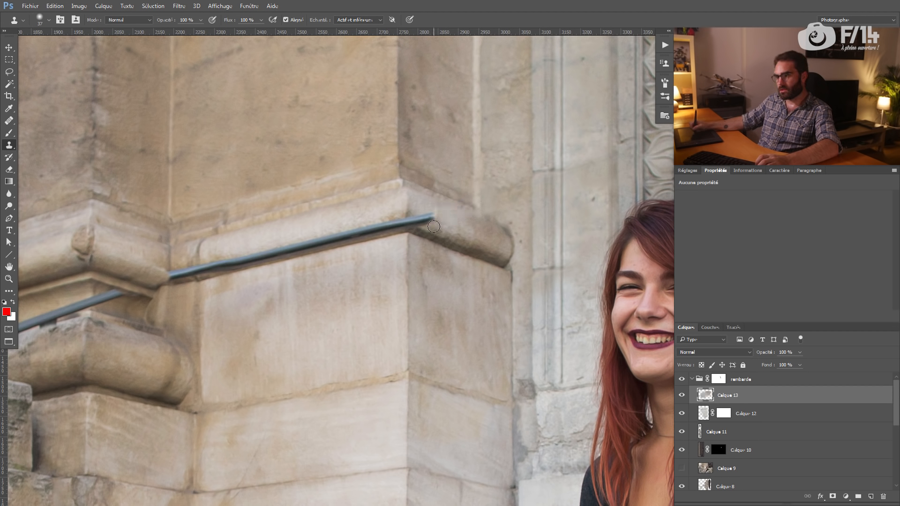
Clone stone moulding over the handrail up to the pillar's corner and retouch the wall beside the moulding's rounded end.
{"action": "left_click_drag", "start_coordinate": [413, 221], "coordinate": [439, 215]}
{"action": "left_click_drag", "start_coordinate": [440, 249], "coordinate": [440, 255]}
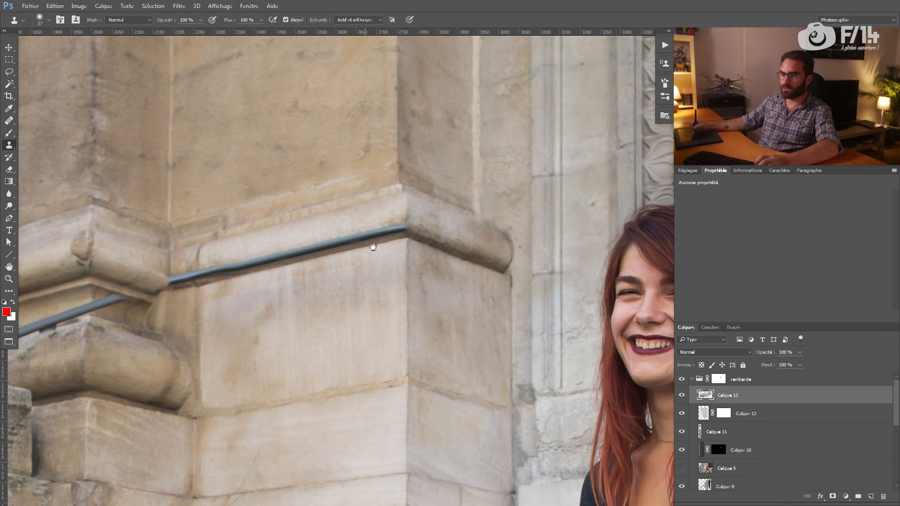
{"action": "left_click_drag", "start_coordinate": [314, 253], "coordinate": [422, 243]}
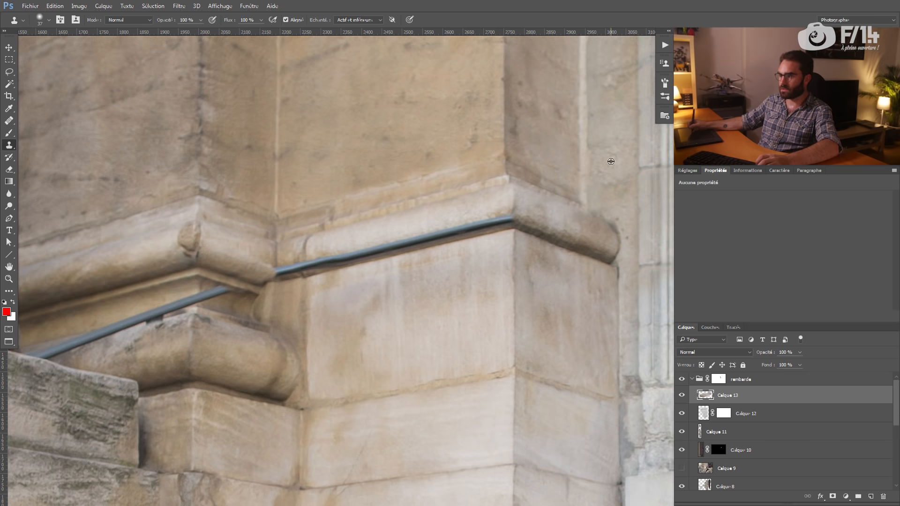
{"action": "left_click_drag", "start_coordinate": [594, 207], "coordinate": [603, 207]}
{"action": "left_click_drag", "start_coordinate": [475, 235], "coordinate": [533, 229]}
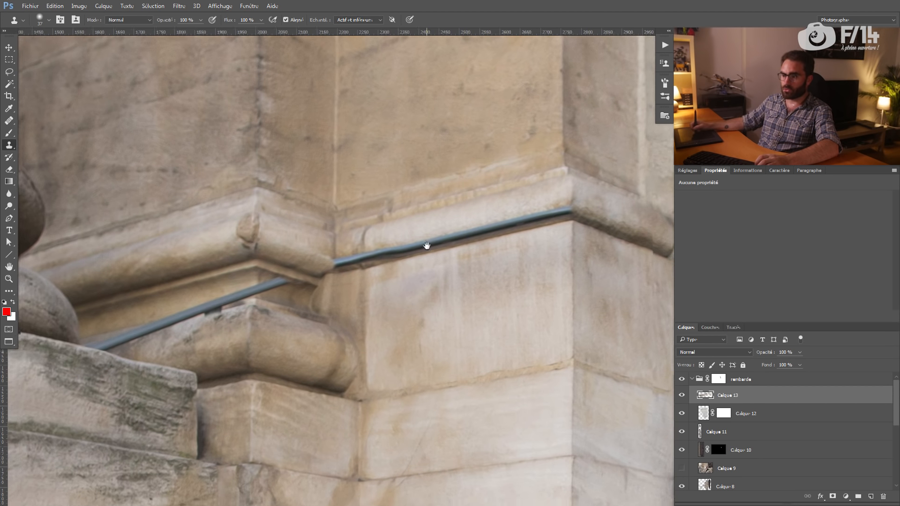
{"action": "left_click_drag", "start_coordinate": [345, 274], "coordinate": [414, 237]}
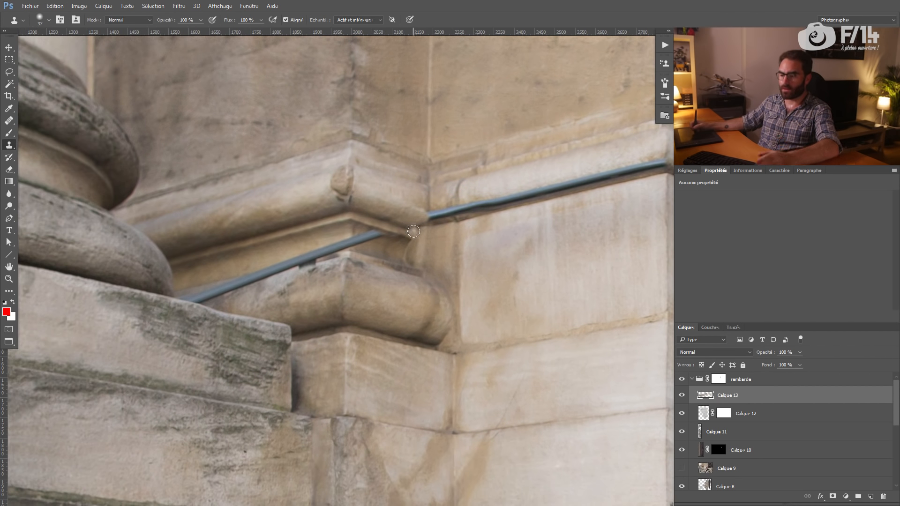
{"action": "left_click_drag", "start_coordinate": [389, 241], "coordinate": [385, 228]}
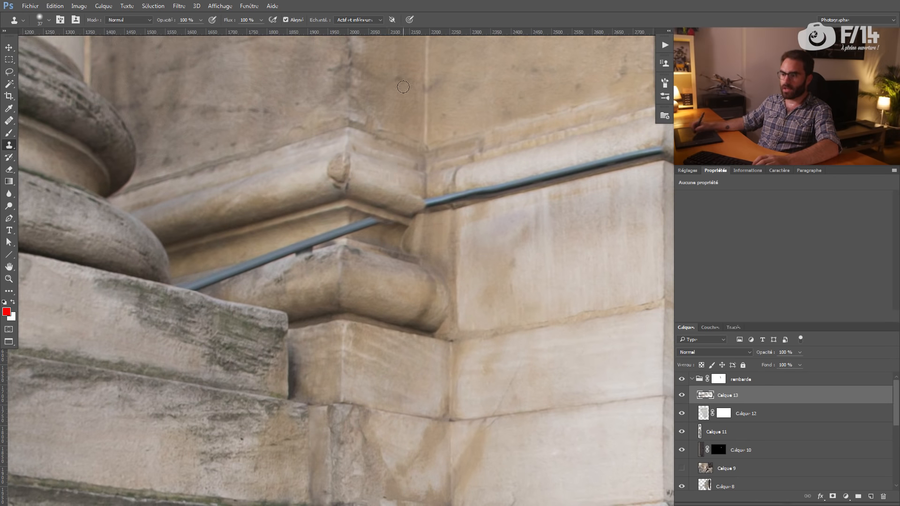
{"action": "left_click_drag", "start_coordinate": [498, 175], "coordinate": [425, 199]}
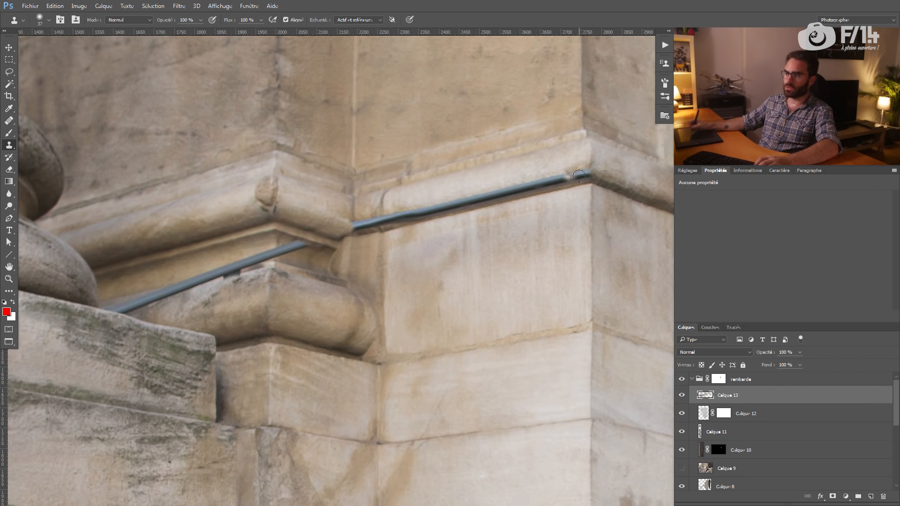
{"action": "left_click_drag", "start_coordinate": [631, 181], "coordinate": [556, 201]}
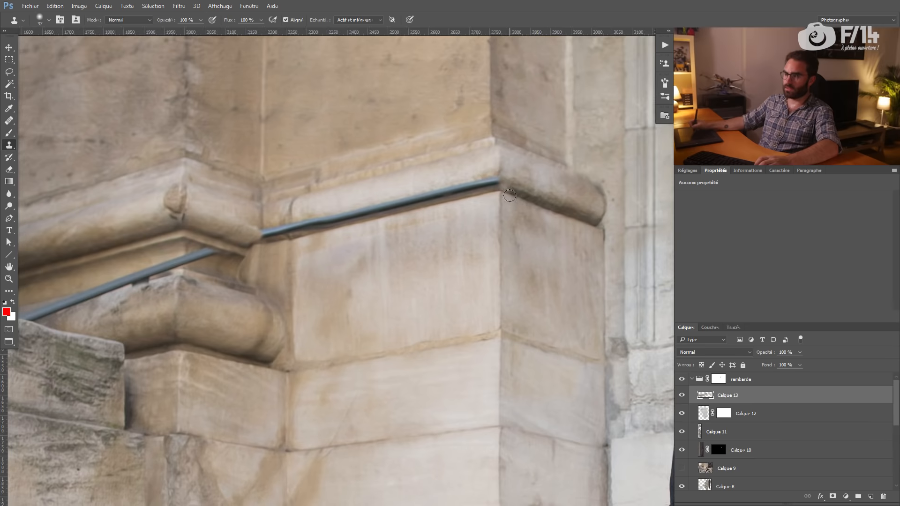
{"action": "left_click_drag", "start_coordinate": [417, 202], "coordinate": [474, 201]}
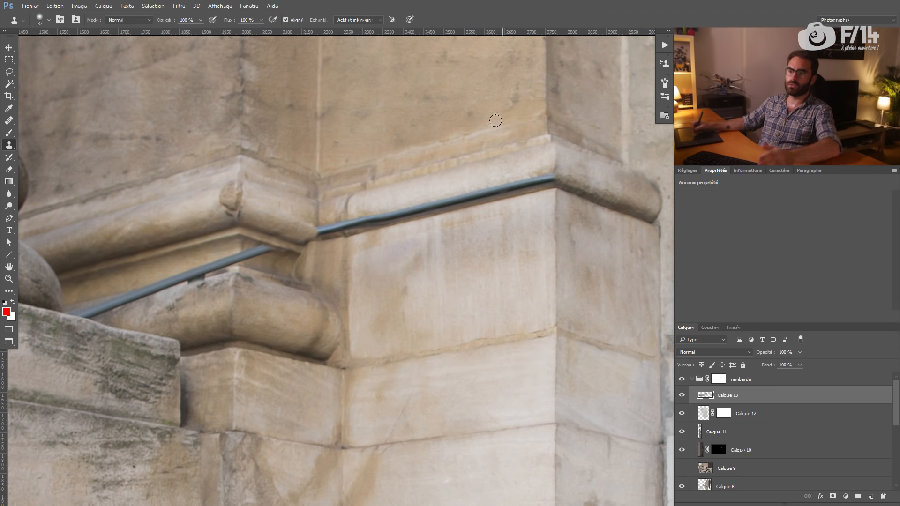
{"action": "left_click_drag", "start_coordinate": [159, 237], "coordinate": [214, 231]}
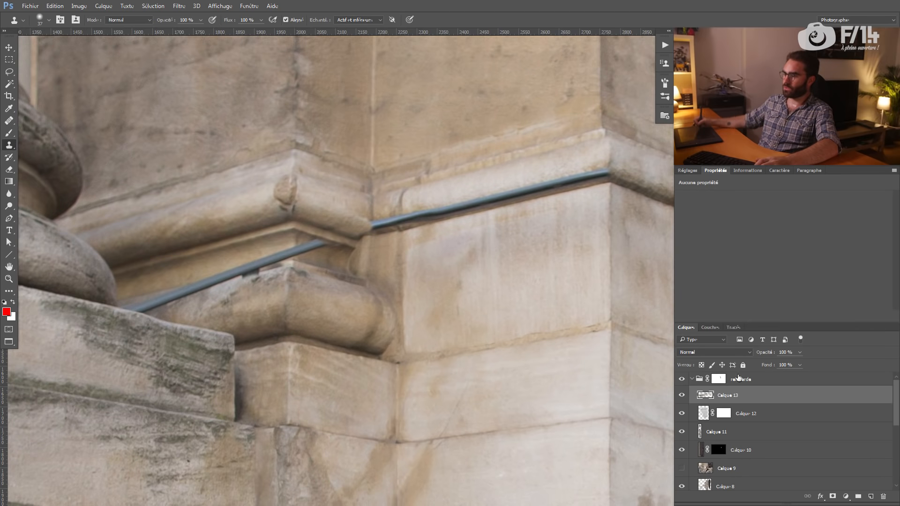
Copy a rectangle of the moulding beside the column from Calque 9 to a new layer, keep Calque 9 hidden and move the copy above Calque 13.
{"action": "left_click", "coordinate": [748, 484]}
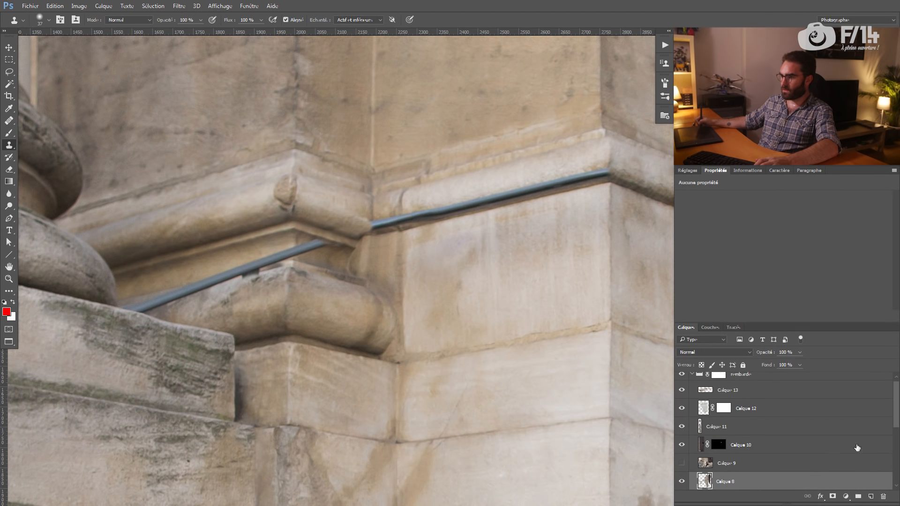
{"action": "scroll", "coordinate": [857, 445], "scroll_direction": "down", "scroll_amount": 3}
{"action": "left_click", "coordinate": [681, 414]}
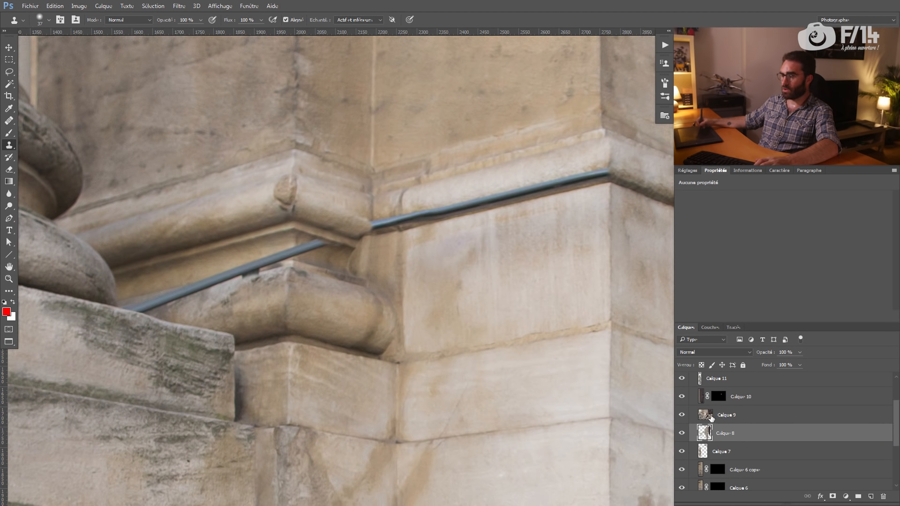
{"action": "left_click", "coordinate": [711, 417]}
{"action": "key", "text": "m"}
{"action": "mouse_move", "coordinate": [333, 139]}
{"action": "left_mouse_down"}
{"action": "mouse_move", "coordinate": [61, 281]}
{"action": "mouse_move", "coordinate": [49, 313]}
{"action": "left_mouse_up"}
{"action": "key", "text": "ctrl+j"}
{"action": "left_click", "coordinate": [681, 433]}
{"action": "scroll", "coordinate": [895, 418], "scroll_direction": "up", "scroll_amount": 4}
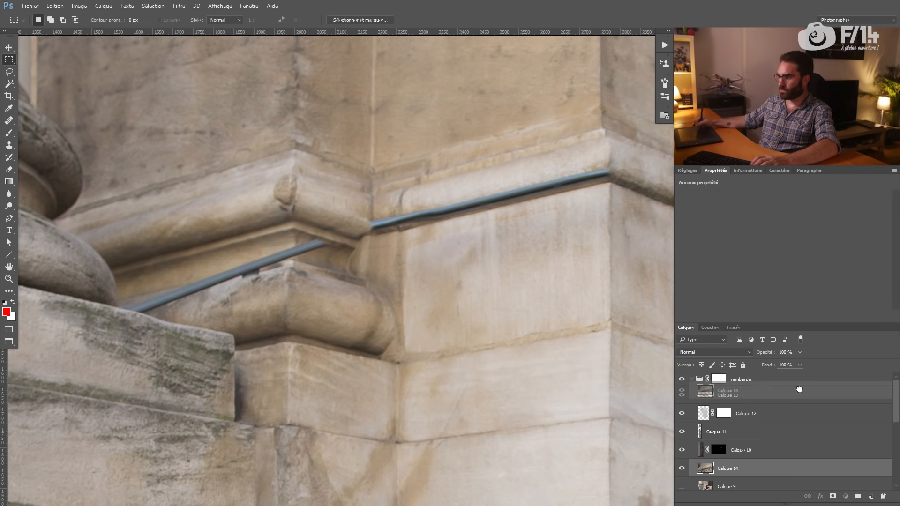
Move the copied moulding over the handrail on the next pillar's moulding and set its opacity to 50 %.
{"action": "key", "text": "v"}
{"action": "left_click_drag", "start_coordinate": [183, 230], "coordinate": [477, 177]}
{"action": "key", "text": "5"}
{"action": "left_click_drag", "start_coordinate": [354, 194], "coordinate": [431, 171]}
{"action": "key", "text": "0"}
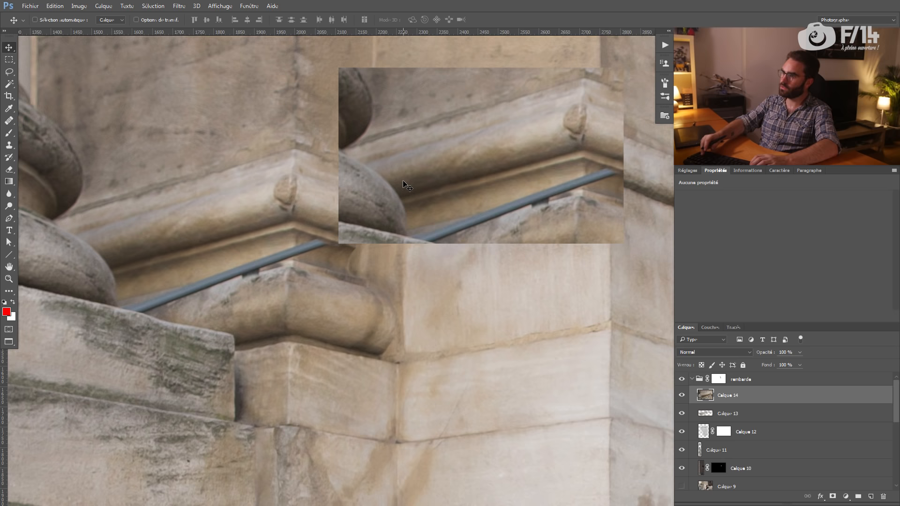
{"action": "key", "text": "0"}
{"action": "key", "text": "5"}
{"action": "key", "text": "5"}
{"action": "left_click_drag", "start_coordinate": [469, 184], "coordinate": [430, 261]}
Scale the moulding copy to about 84.5 %, rotate it about 0.7° to follow the pillar's moulding, and restore 100 % opacity.
{"action": "key", "text": "ctrl+t"}
{"action": "left_click", "coordinate": [407, 189], "text": "alt"}
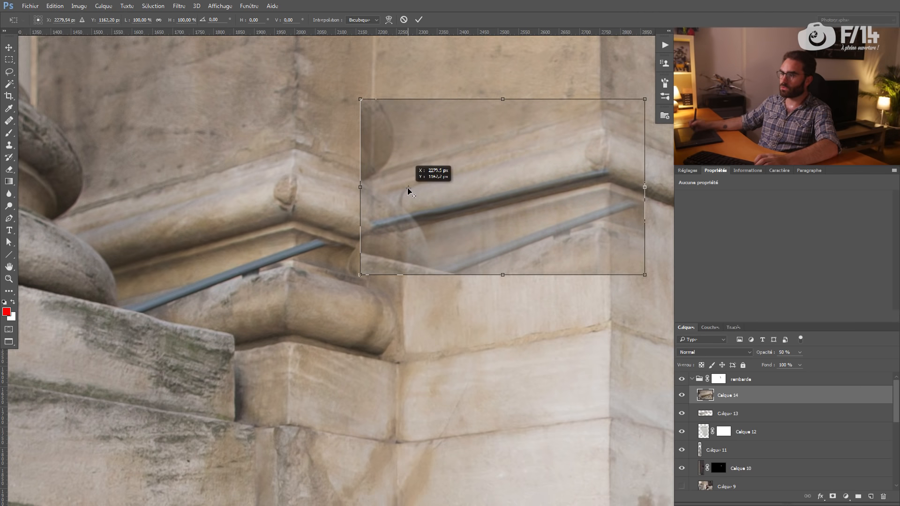
{"action": "left_click_drag", "start_coordinate": [644, 274], "coordinate": [603, 263]}
{"action": "left_click_drag", "start_coordinate": [642, 203], "coordinate": [643, 205]}
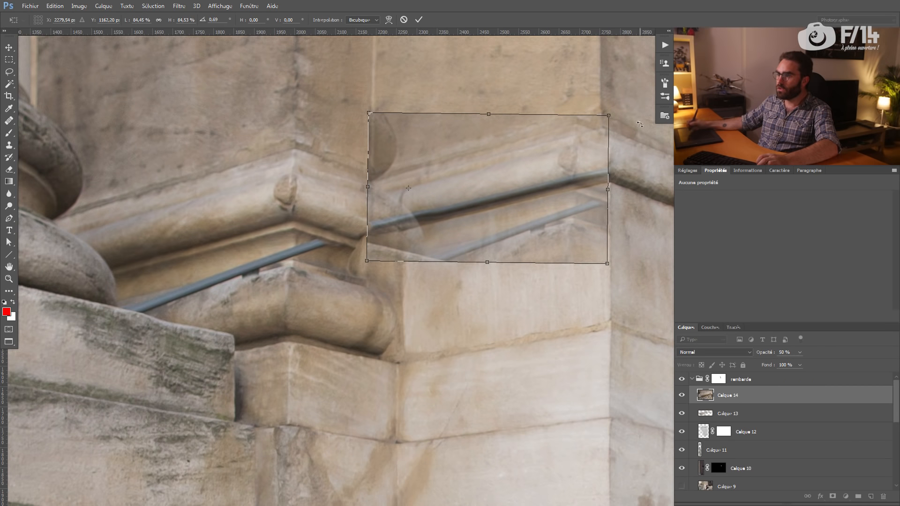
{"action": "key", "text": "Return"}
{"action": "key", "text": "0"}
Align the copy with the pillar's corner at 70 % opacity, rotate it about 0.8° around the corner, and restore 100 % opacity.
{"action": "left_click_drag", "start_coordinate": [371, 183], "coordinate": [378, 254]}
{"action": "key", "text": "7"}
{"action": "key", "text": "ctrl+t"}
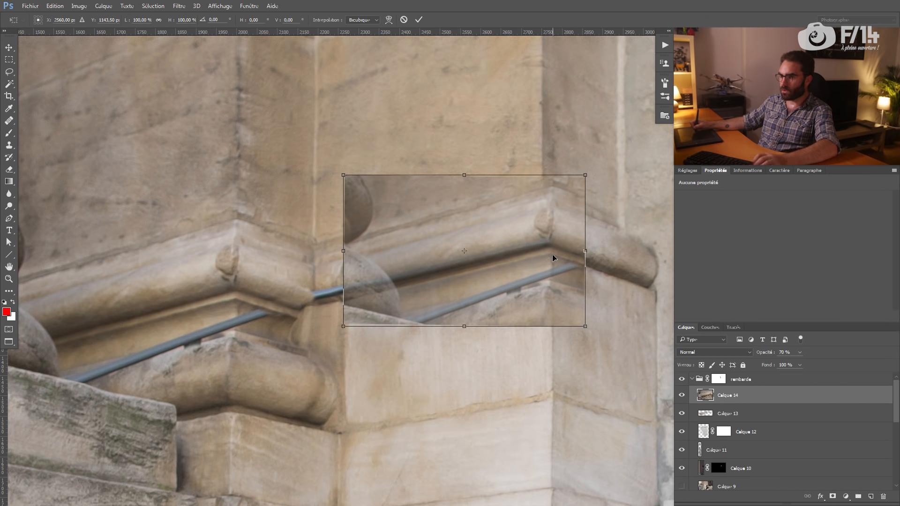
{"action": "left_click_drag", "start_coordinate": [336, 310], "coordinate": [335, 313]}
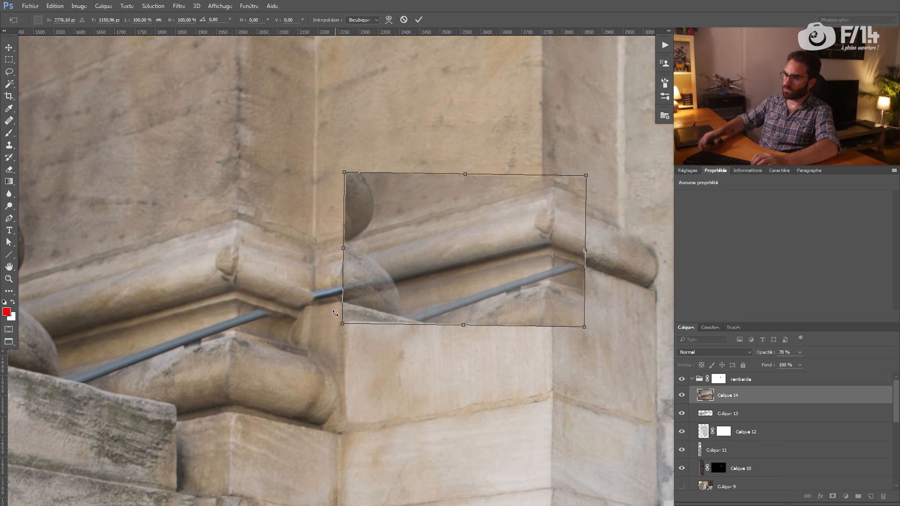
{"action": "key", "text": "Return"}
{"action": "key", "text": "0"}
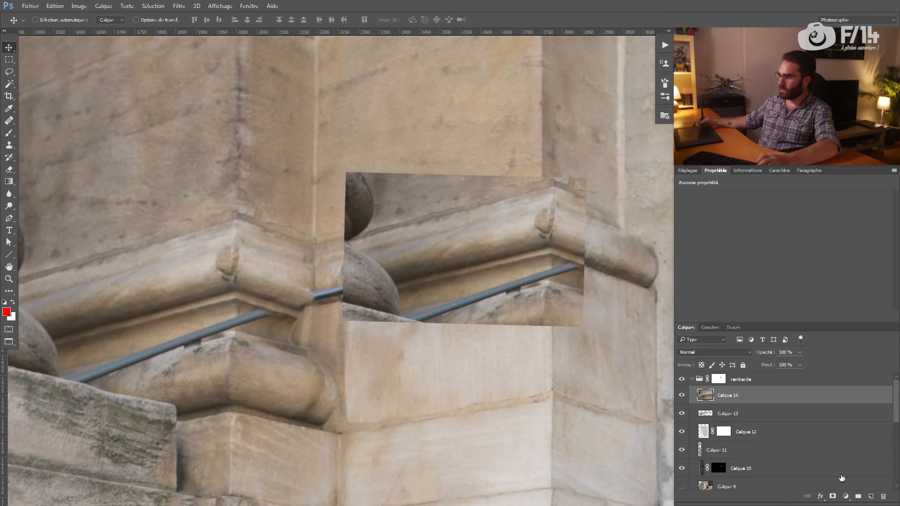
Add a black mask to Calque 14 and paint it white with a soft brush to reveal the moulding over the handrail near the pillar's corner.
{"action": "left_click", "coordinate": [833, 496], "text": "alt"}
{"action": "key", "text": "b"}
{"action": "left_click_drag", "start_coordinate": [396, 271], "coordinate": [404, 269]}
{"action": "left_click_drag", "start_coordinate": [403, 259], "coordinate": [402, 221]}
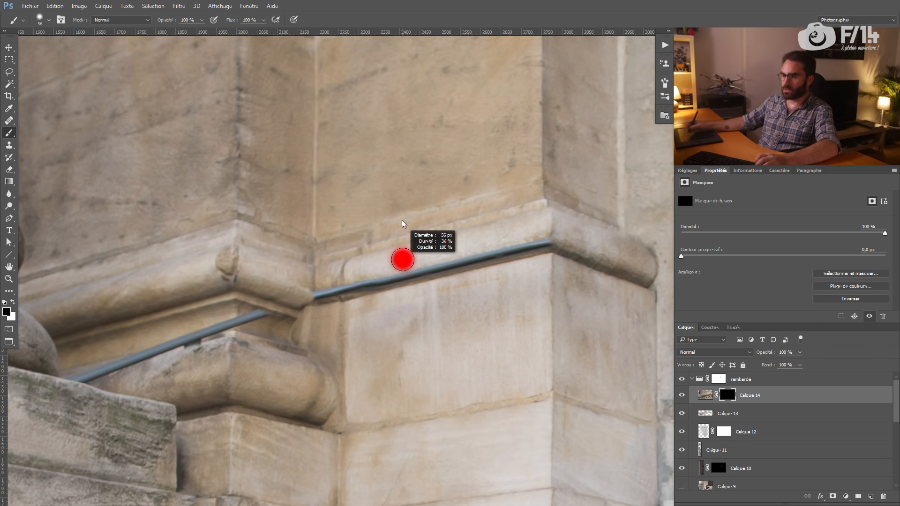
{"action": "mouse_move", "coordinate": [427, 248]}
{"action": "left_mouse_down"}
{"action": "mouse_move", "coordinate": [424, 256]}
{"action": "mouse_move", "coordinate": [426, 245]}
{"action": "left_mouse_up"}
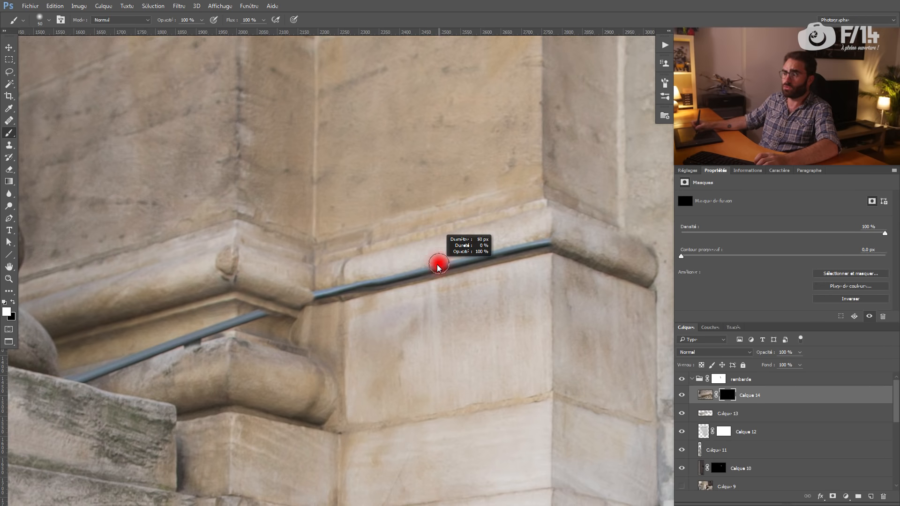
{"action": "left_click_drag", "start_coordinate": [452, 257], "coordinate": [534, 242]}
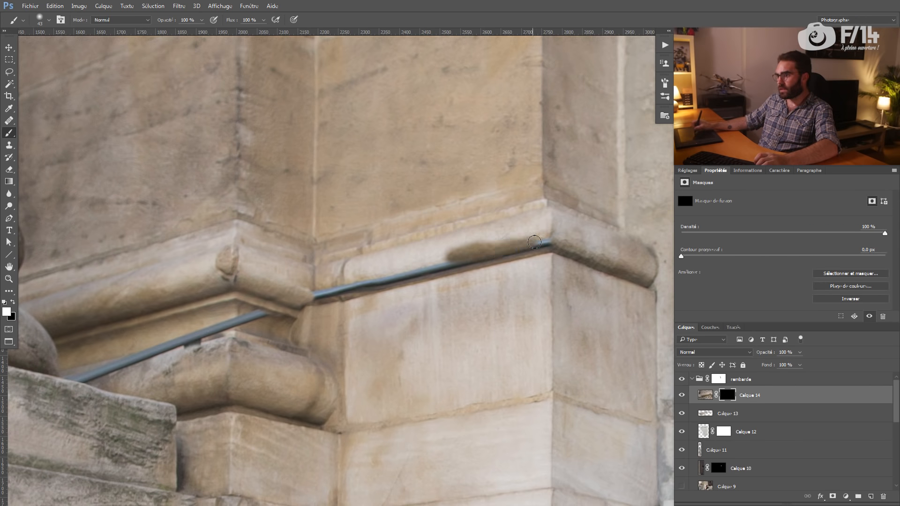
{"action": "mouse_move", "coordinate": [466, 255]}
{"action": "left_mouse_down"}
{"action": "mouse_move", "coordinate": [370, 283]}
{"action": "mouse_move", "coordinate": [459, 251]}
{"action": "left_mouse_up"}
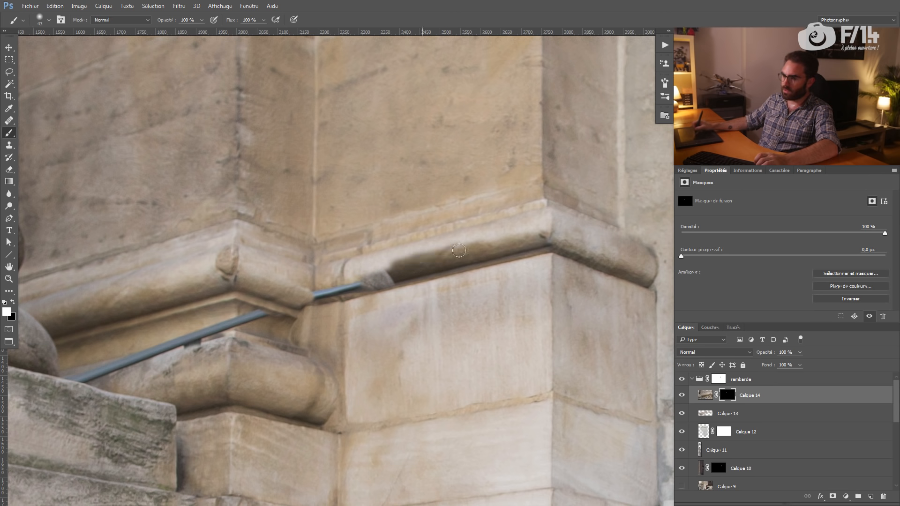
Mask out the stray column fragment at the end of the revealed moulding and blend that end with a soft brush.
{"action": "key", "text": "x"}
{"action": "left_click_drag", "start_coordinate": [375, 281], "coordinate": [382, 290]}
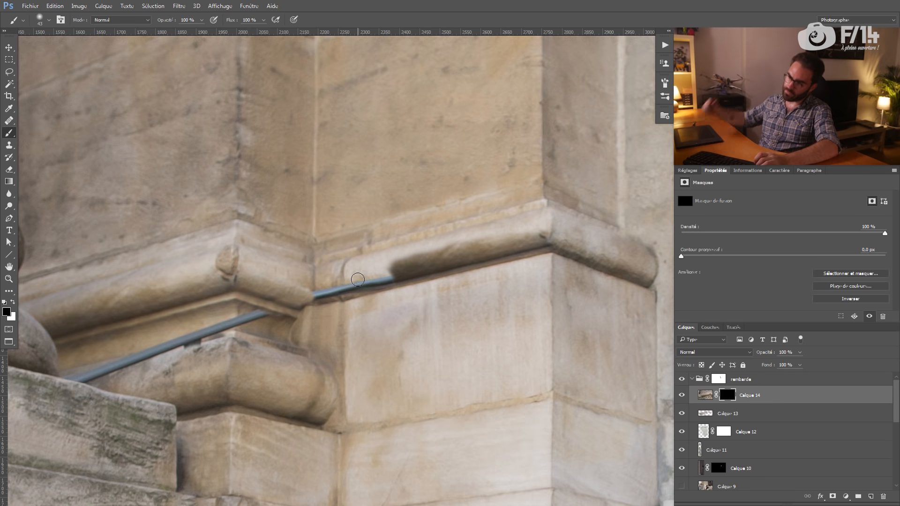
{"action": "mouse_move", "coordinate": [428, 267]}
{"action": "left_mouse_down"}
{"action": "mouse_move", "coordinate": [403, 268]}
{"action": "mouse_move", "coordinate": [405, 260]}
{"action": "mouse_move", "coordinate": [449, 246]}
{"action": "mouse_move", "coordinate": [403, 261]}
{"action": "left_mouse_up"}
{"action": "key", "text": "x"}
{"action": "mouse_move", "coordinate": [416, 267]}
{"action": "left_mouse_down"}
{"action": "mouse_move", "coordinate": [424, 267]}
{"action": "mouse_move", "coordinate": [402, 267]}
{"action": "mouse_move", "coordinate": [473, 244]}
{"action": "mouse_move", "coordinate": [409, 263]}
{"action": "left_mouse_up"}
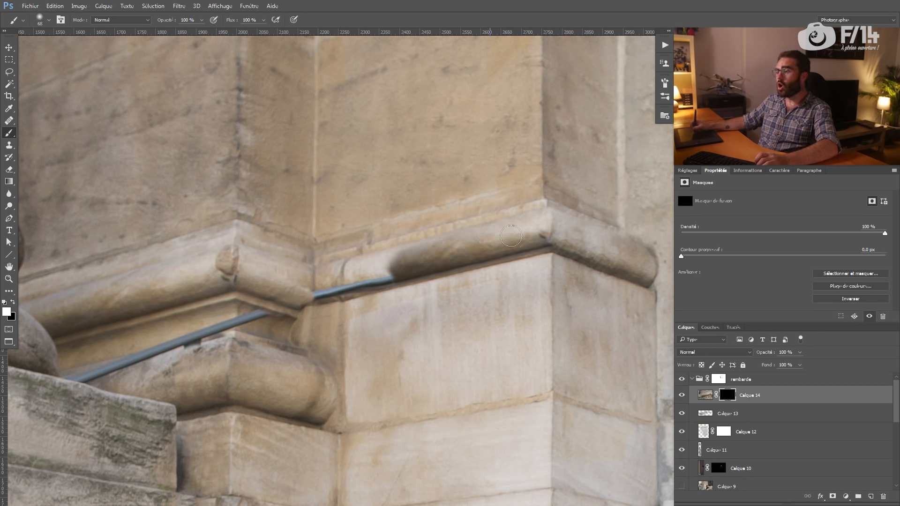
Refine the mask at the pillar's corner to cover the handrail while hiding the stone knob, and touch up the moulding's unfinished end.
{"action": "left_click_drag", "start_coordinate": [551, 229], "coordinate": [536, 230]}
{"action": "left_click_drag", "start_coordinate": [545, 231], "coordinate": [539, 232]}
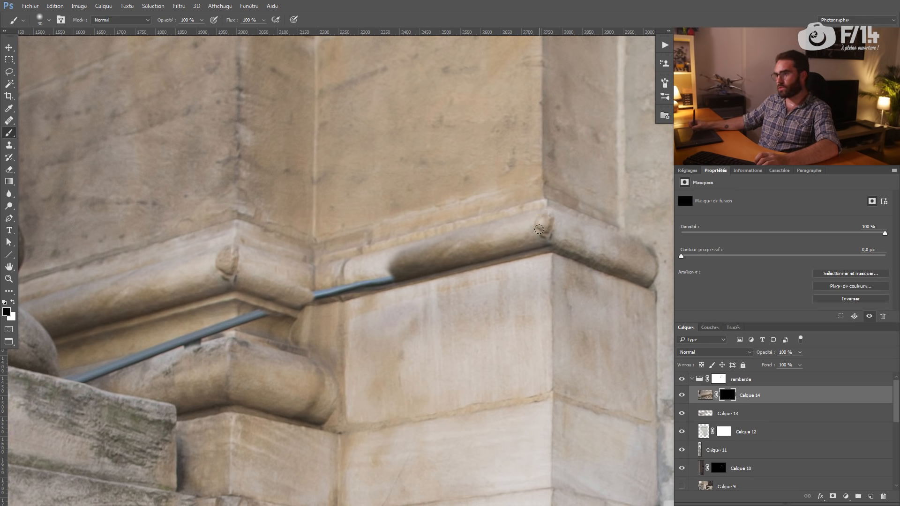
{"action": "left_click_drag", "start_coordinate": [555, 230], "coordinate": [563, 224]}
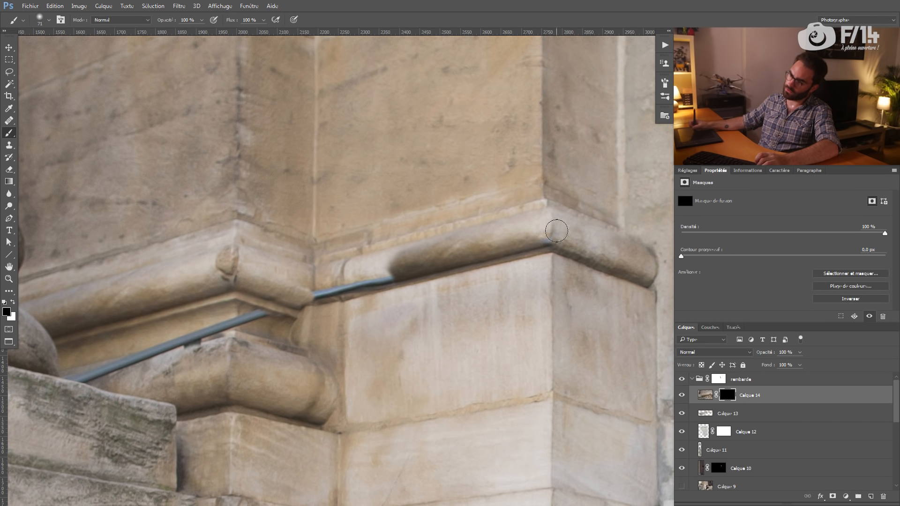
{"action": "key", "text": "x"}
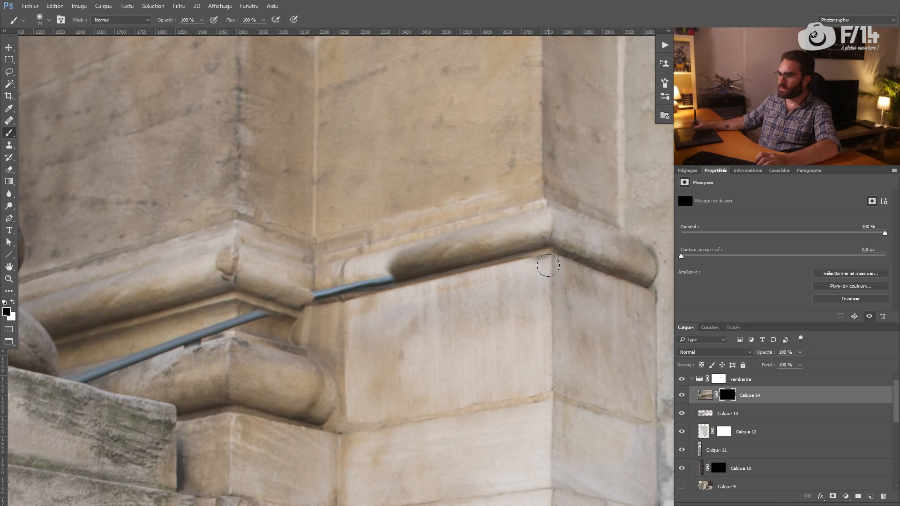
{"action": "mouse_move", "coordinate": [418, 279]}
{"action": "left_mouse_down"}
{"action": "mouse_move", "coordinate": [398, 260]}
{"action": "mouse_move", "coordinate": [413, 256]}
{"action": "mouse_move", "coordinate": [389, 262]}
{"action": "mouse_move", "coordinate": [413, 256]}
{"action": "mouse_move", "coordinate": [381, 263]}
{"action": "mouse_move", "coordinate": [454, 245]}
{"action": "mouse_move", "coordinate": [379, 250]}
{"action": "left_mouse_up"}
{"action": "key", "text": "x"}
{"action": "left_click_drag", "start_coordinate": [389, 249], "coordinate": [366, 251]}
Disable Calque 14's mask, target the layer's image and sample its moulding with the Healing Brush.
{"action": "left_click", "coordinate": [727, 396], "text": "shift"}
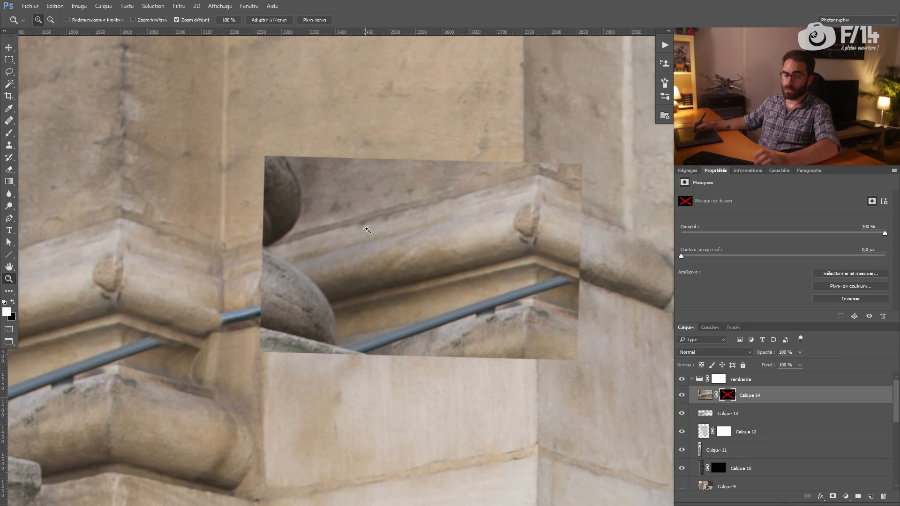
{"action": "left_click", "coordinate": [705, 395]}
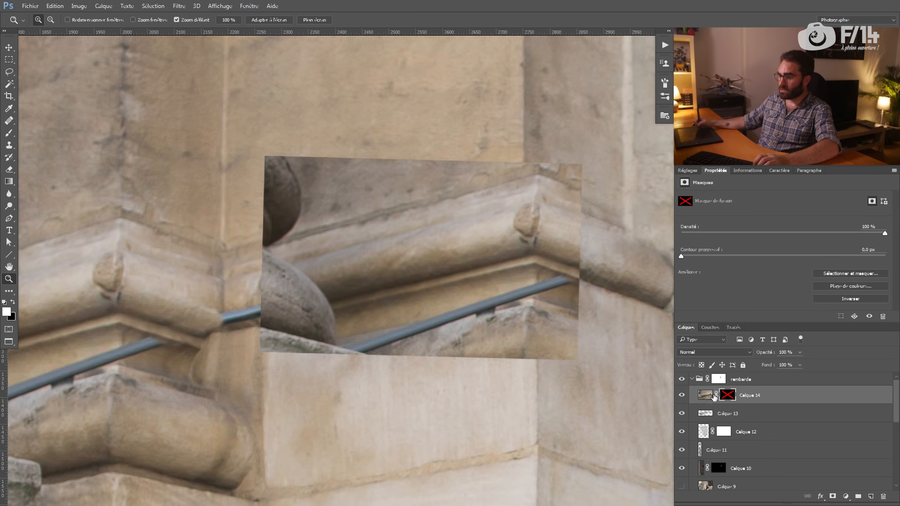
{"action": "key", "text": "s"}
{"action": "right_click", "coordinate": [450, 227], "text": "alt"}
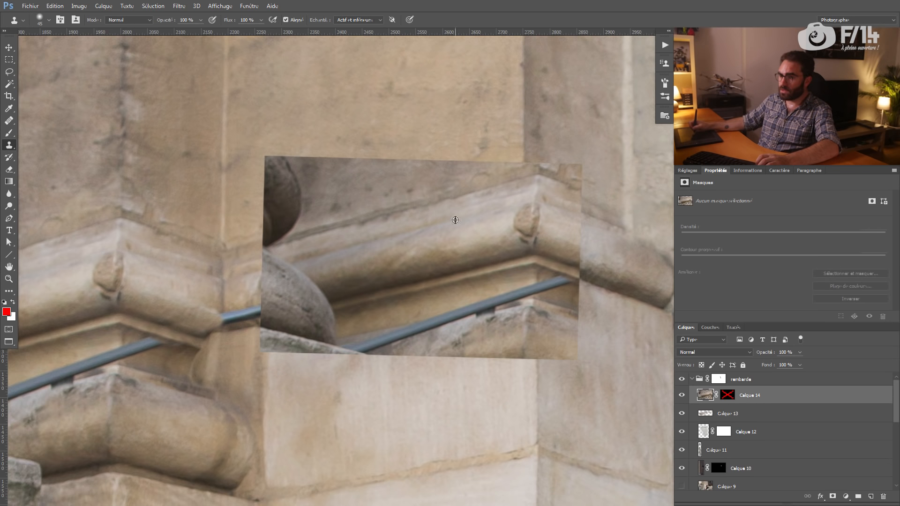
{"action": "key", "text": "j"}
{"action": "right_click", "coordinate": [446, 218], "text": "alt"}
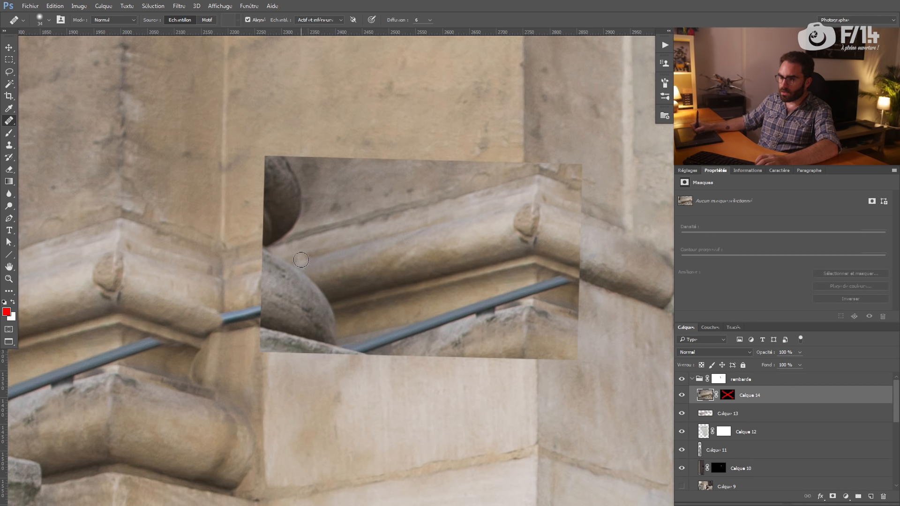
Restrict the Healing Brush sampling to the active layer and extend the moulding over the round column and past the patch's edge.
{"action": "mouse_move", "coordinate": [302, 259]}
{"action": "left_mouse_down"}
{"action": "mouse_move", "coordinate": [260, 277]}
{"action": "mouse_move", "coordinate": [304, 287]}
{"action": "mouse_move", "coordinate": [295, 297]}
{"action": "mouse_move", "coordinate": [330, 293]}
{"action": "mouse_move", "coordinate": [244, 309]}
{"action": "mouse_move", "coordinate": [330, 300]}
{"action": "mouse_move", "coordinate": [258, 320]}
{"action": "left_mouse_up"}
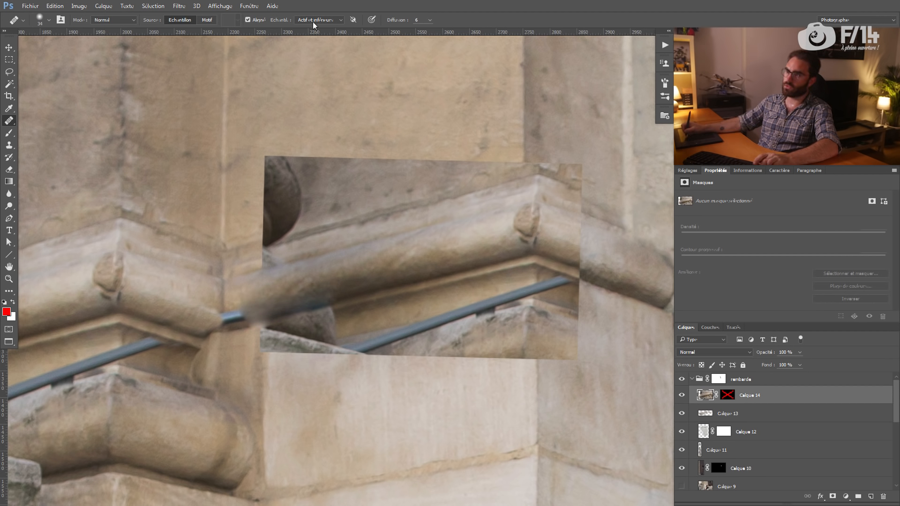
{"action": "key", "text": "ctrl+z"}
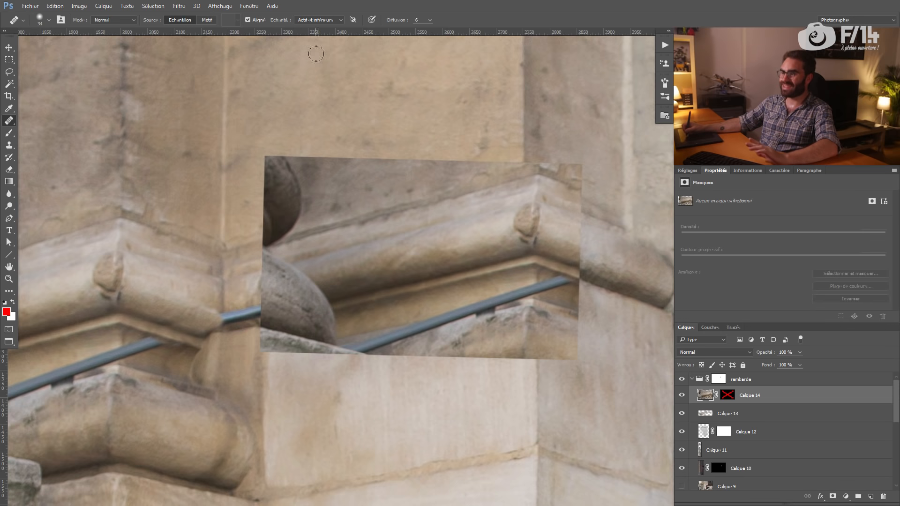
{"action": "left_click", "coordinate": [326, 19]}
{"action": "left_click", "coordinate": [312, 27]}
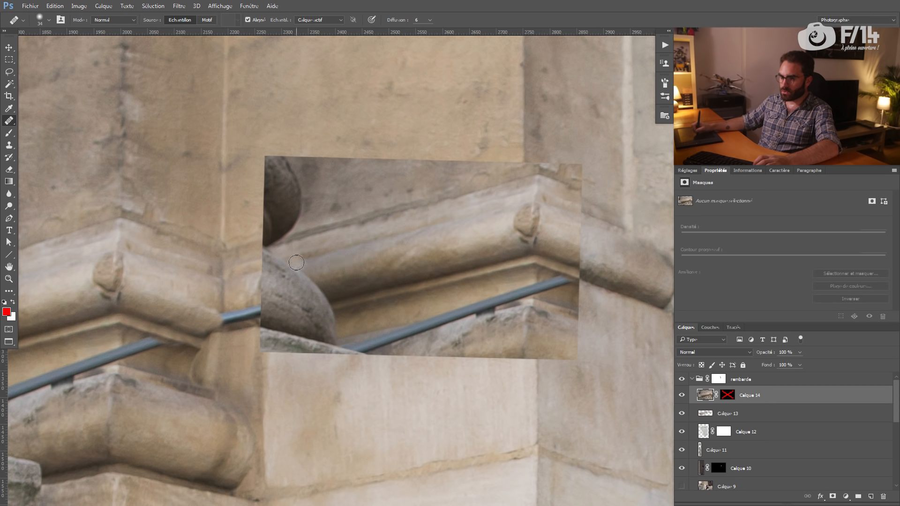
{"action": "mouse_move", "coordinate": [297, 261]}
{"action": "left_mouse_down"}
{"action": "mouse_move", "coordinate": [254, 289]}
{"action": "mouse_move", "coordinate": [265, 298]}
{"action": "mouse_move", "coordinate": [330, 295]}
{"action": "mouse_move", "coordinate": [265, 313]}
{"action": "mouse_move", "coordinate": [249, 310]}
{"action": "mouse_move", "coordinate": [255, 300]}
{"action": "mouse_move", "coordinate": [244, 279]}
{"action": "mouse_move", "coordinate": [223, 307]}
{"action": "mouse_move", "coordinate": [224, 298]}
{"action": "mouse_move", "coordinate": [239, 317]}
{"action": "mouse_move", "coordinate": [347, 281]}
{"action": "mouse_move", "coordinate": [287, 306]}
{"action": "mouse_move", "coordinate": [325, 310]}
{"action": "left_mouse_up"}
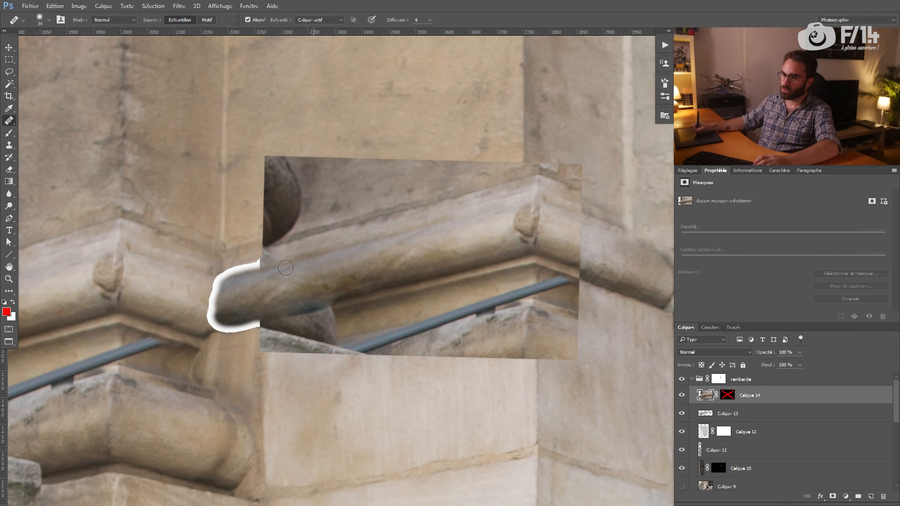
{"action": "mouse_move", "coordinate": [255, 273]}
{"action": "left_mouse_down"}
{"action": "mouse_move", "coordinate": [225, 278]}
{"action": "mouse_move", "coordinate": [262, 267]}
{"action": "mouse_move", "coordinate": [238, 271]}
{"action": "mouse_move", "coordinate": [239, 285]}
{"action": "mouse_move", "coordinate": [251, 287]}
{"action": "mouse_move", "coordinate": [236, 261]}
{"action": "mouse_move", "coordinate": [223, 276]}
{"action": "mouse_move", "coordinate": [227, 318]}
{"action": "mouse_move", "coordinate": [213, 301]}
{"action": "mouse_move", "coordinate": [216, 315]}
{"action": "mouse_move", "coordinate": [224, 306]}
{"action": "mouse_move", "coordinate": [193, 297]}
{"action": "mouse_move", "coordinate": [184, 318]}
{"action": "mouse_move", "coordinate": [232, 310]}
{"action": "mouse_move", "coordinate": [233, 320]}
{"action": "mouse_move", "coordinate": [197, 336]}
{"action": "left_mouse_up"}
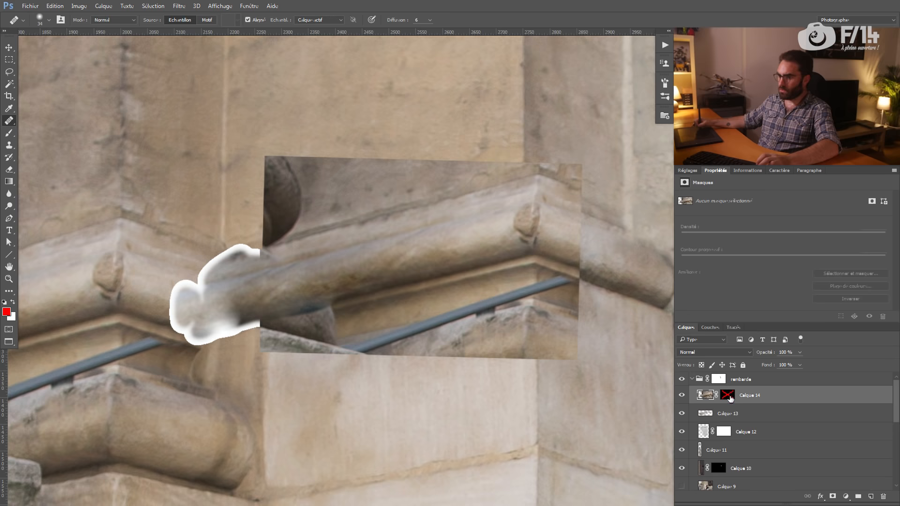
Re-enable Calque 14's mask, paint in the extended moulding over the remaining handrail and mask out the excess beneath its end.
{"action": "left_click", "coordinate": [728, 395], "text": "shift"}
{"action": "key", "text": "b"}
{"action": "left_click", "coordinate": [727, 395]}
{"action": "key", "text": "bracketleft"}
{"action": "mouse_move", "coordinate": [333, 287]}
{"action": "left_mouse_down"}
{"action": "mouse_move", "coordinate": [285, 296]}
{"action": "mouse_move", "coordinate": [334, 268]}
{"action": "mouse_move", "coordinate": [262, 289]}
{"action": "mouse_move", "coordinate": [306, 278]}
{"action": "mouse_move", "coordinate": [285, 281]}
{"action": "mouse_move", "coordinate": [292, 276]}
{"action": "mouse_move", "coordinate": [261, 300]}
{"action": "mouse_move", "coordinate": [320, 288]}
{"action": "mouse_move", "coordinate": [255, 308]}
{"action": "mouse_move", "coordinate": [328, 290]}
{"action": "mouse_move", "coordinate": [236, 317]}
{"action": "mouse_move", "coordinate": [237, 296]}
{"action": "left_mouse_up"}
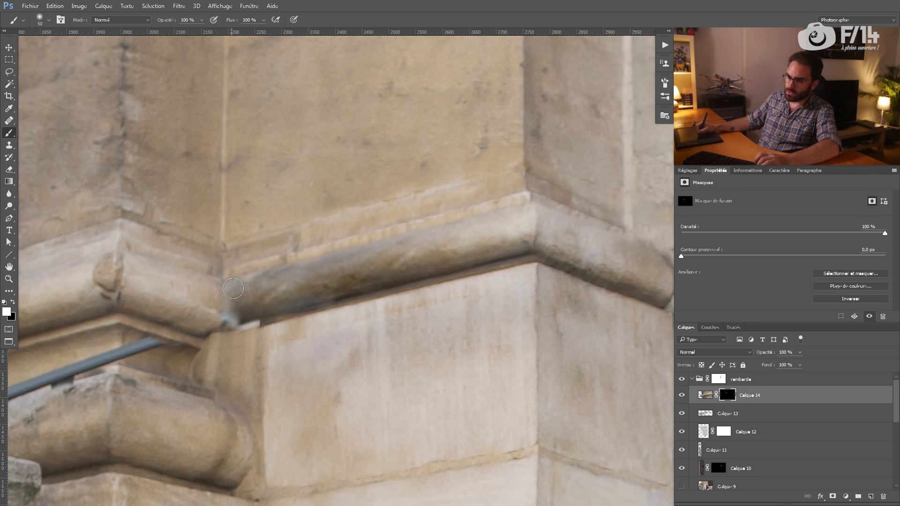
{"action": "right_click", "coordinate": [236, 316], "text": "alt"}
{"action": "key", "text": "x"}
{"action": "left_click_drag", "start_coordinate": [252, 331], "coordinate": [235, 337]}
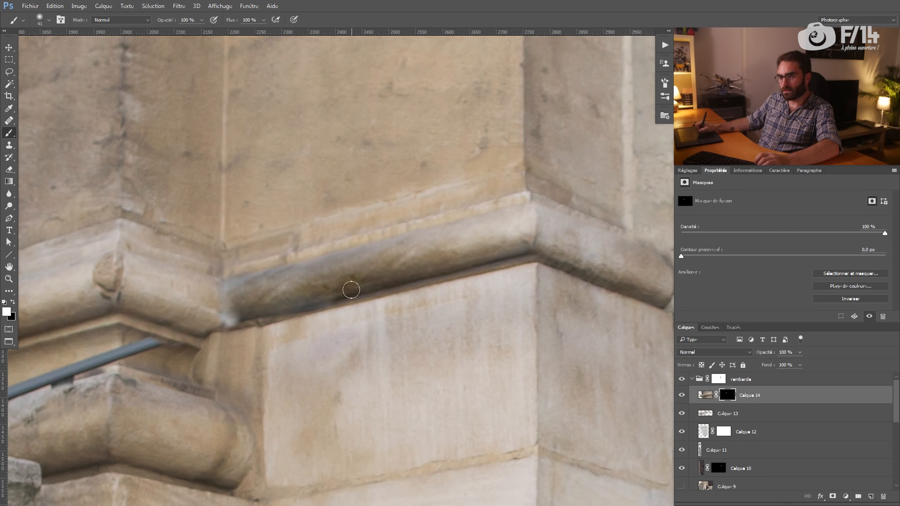
Finish masking the moulding's lower edge and add a Curves adjustment clipped to Calque 14 that brightens the moulding's midtones.
{"action": "mouse_move", "coordinate": [330, 298]}
{"action": "left_mouse_down"}
{"action": "mouse_move", "coordinate": [237, 317]}
{"action": "mouse_move", "coordinate": [253, 312]}
{"action": "mouse_move", "coordinate": [255, 298]}
{"action": "mouse_move", "coordinate": [323, 319]}
{"action": "mouse_move", "coordinate": [286, 327]}
{"action": "mouse_move", "coordinate": [332, 315]}
{"action": "mouse_move", "coordinate": [284, 326]}
{"action": "mouse_move", "coordinate": [264, 342]}
{"action": "mouse_move", "coordinate": [298, 315]}
{"action": "mouse_move", "coordinate": [245, 329]}
{"action": "mouse_move", "coordinate": [258, 316]}
{"action": "left_mouse_up"}
{"action": "key", "text": "z"}
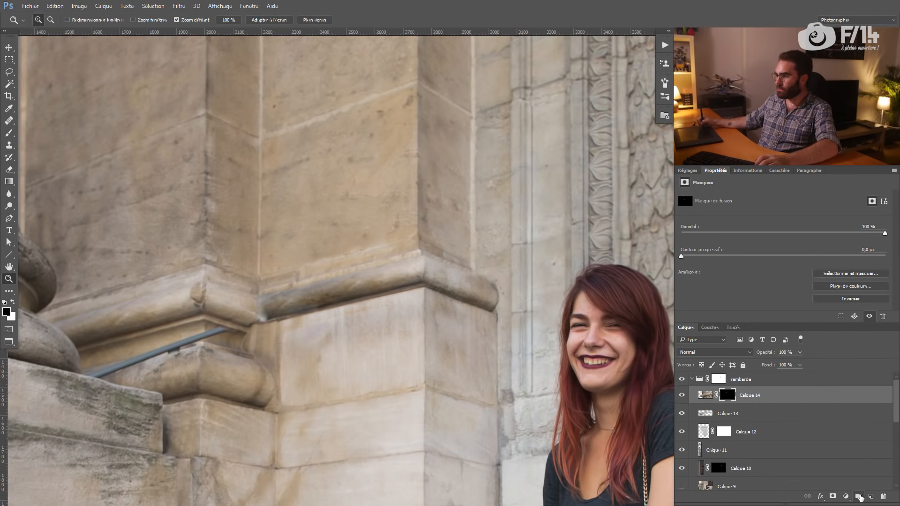
{"action": "left_click", "coordinate": [846, 497]}
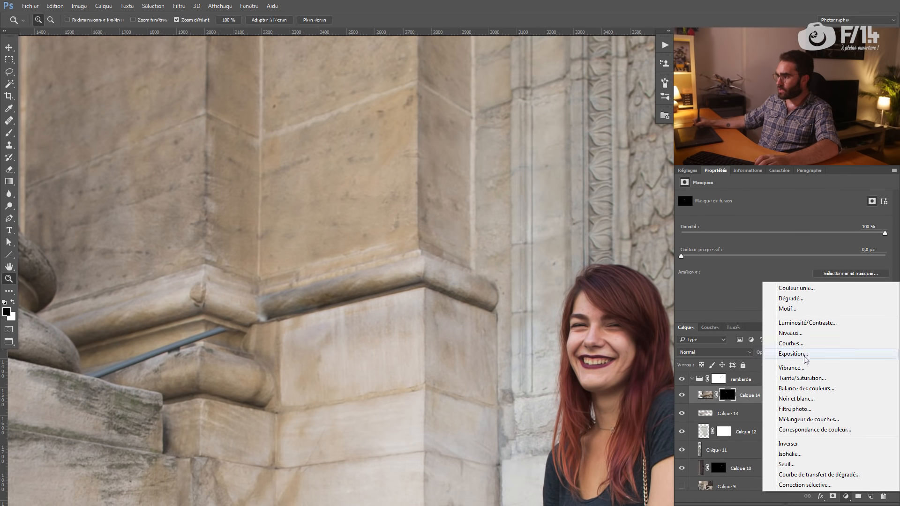
{"action": "left_click", "coordinate": [792, 343]}
{"action": "left_click", "coordinate": [708, 398], "text": "alt"}
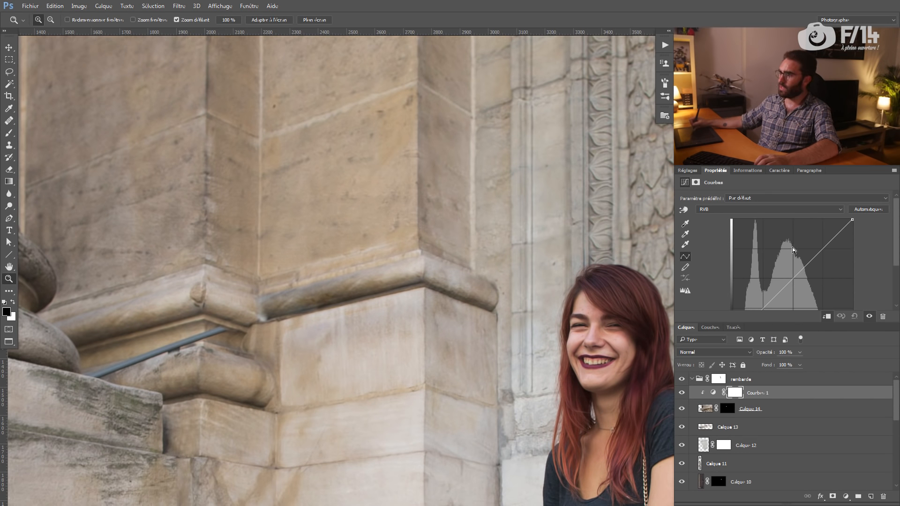
{"action": "left_click_drag", "start_coordinate": [896, 237], "coordinate": [894, 251]}
{"action": "left_click_drag", "start_coordinate": [798, 244], "coordinate": [787, 240]}
{"action": "left_click_drag", "start_coordinate": [292, 327], "coordinate": [456, 276]}
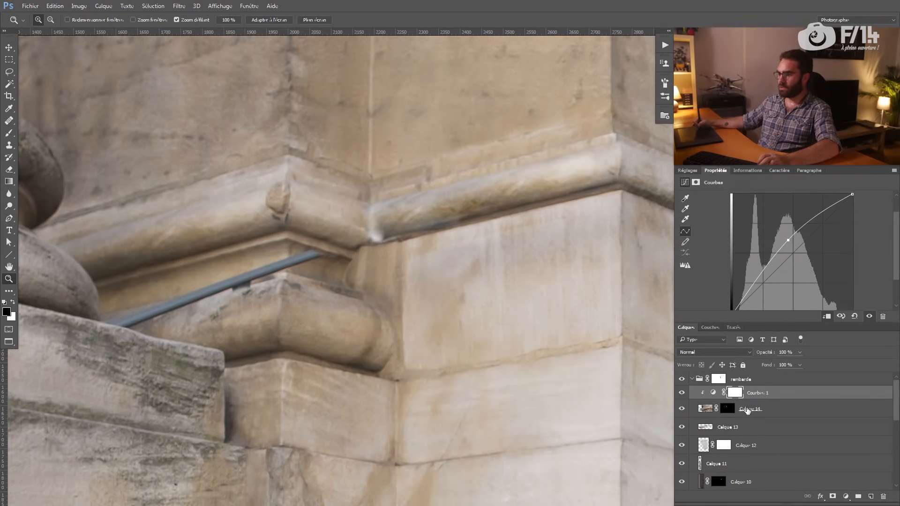
With Calque 14's mask disabled, clone its moulding over the pale smudge at the inner corner, and re-enable the mask.
{"action": "left_click", "coordinate": [727, 409], "text": "shift"}
{"action": "mouse_move", "coordinate": [342, 231]}
{"action": "left_mouse_down"}
{"action": "mouse_move", "coordinate": [335, 274]}
{"action": "mouse_move", "coordinate": [377, 252]}
{"action": "mouse_move", "coordinate": [337, 251]}
{"action": "mouse_move", "coordinate": [327, 266]}
{"action": "mouse_move", "coordinate": [354, 287]}
{"action": "left_mouse_up"}
{"action": "key", "text": "s"}
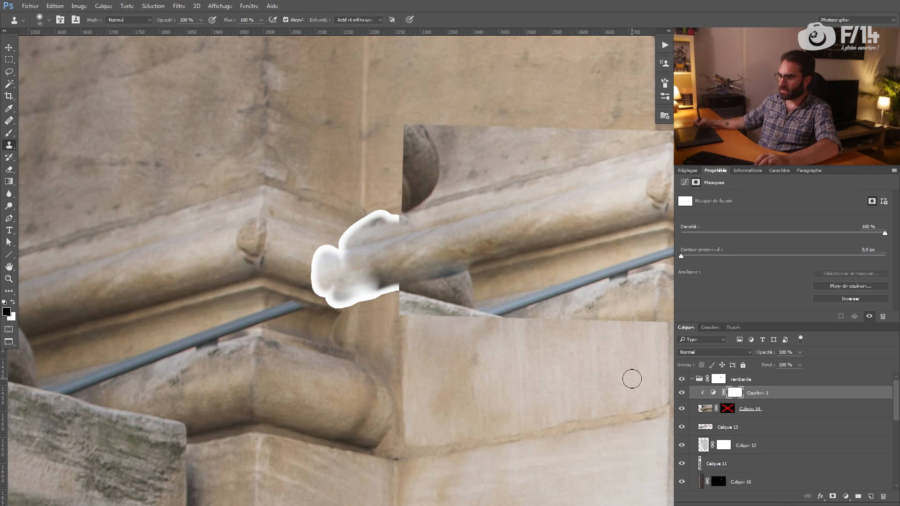
{"action": "left_click", "coordinate": [704, 408]}
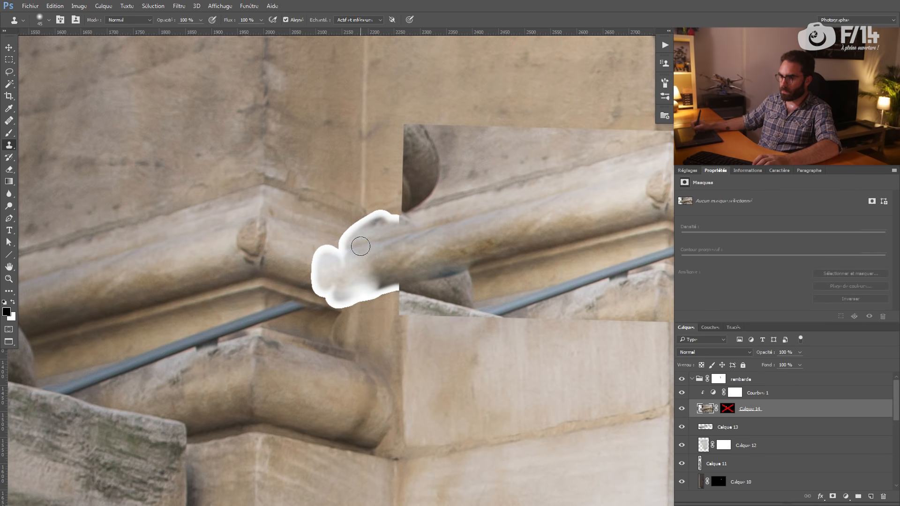
{"action": "left_click", "coordinate": [485, 213], "text": "alt"}
{"action": "mouse_move", "coordinate": [361, 246]}
{"action": "left_mouse_down"}
{"action": "mouse_move", "coordinate": [336, 253]}
{"action": "mouse_move", "coordinate": [363, 255]}
{"action": "mouse_move", "coordinate": [340, 287]}
{"action": "mouse_move", "coordinate": [400, 278]}
{"action": "mouse_move", "coordinate": [351, 294]}
{"action": "mouse_move", "coordinate": [389, 288]}
{"action": "mouse_move", "coordinate": [356, 289]}
{"action": "mouse_move", "coordinate": [375, 256]}
{"action": "mouse_move", "coordinate": [366, 250]}
{"action": "mouse_move", "coordinate": [387, 243]}
{"action": "mouse_move", "coordinate": [357, 242]}
{"action": "mouse_move", "coordinate": [402, 243]}
{"action": "mouse_move", "coordinate": [309, 276]}
{"action": "left_mouse_up"}
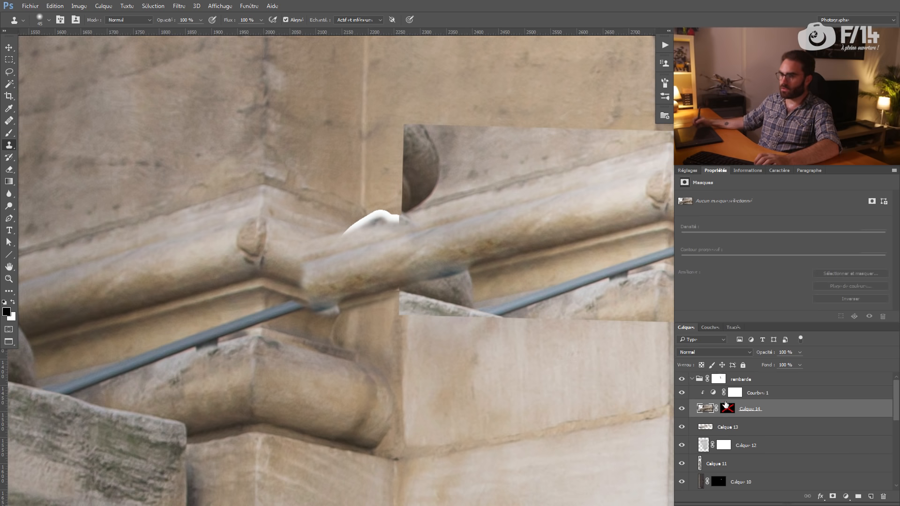
{"action": "left_click", "coordinate": [729, 412], "text": "shift"}
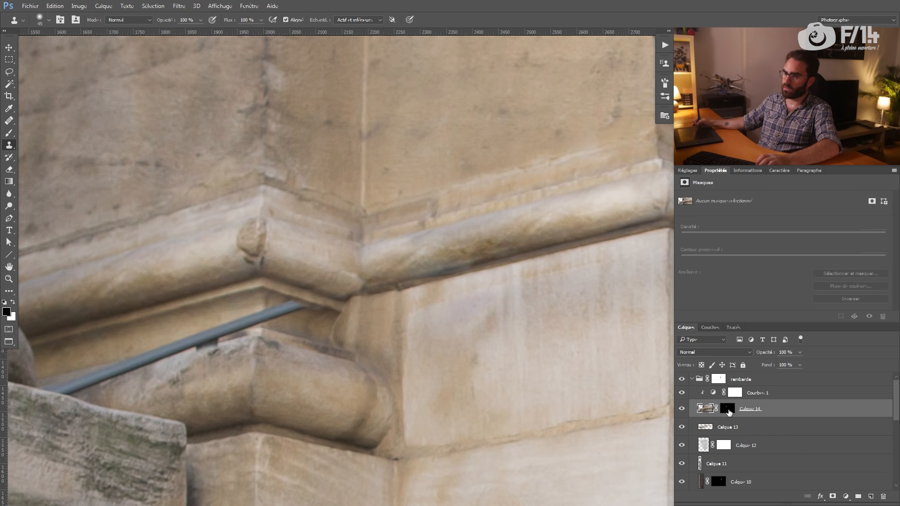
{"action": "left_click_drag", "start_coordinate": [404, 313], "coordinate": [392, 306]}
{"action": "key", "text": "z"}
{"action": "mouse_move", "coordinate": [438, 337]}
{"action": "left_mouse_down"}
{"action": "mouse_move", "coordinate": [408, 343]}
{"action": "mouse_move", "coordinate": [429, 343]}
{"action": "left_mouse_up"}
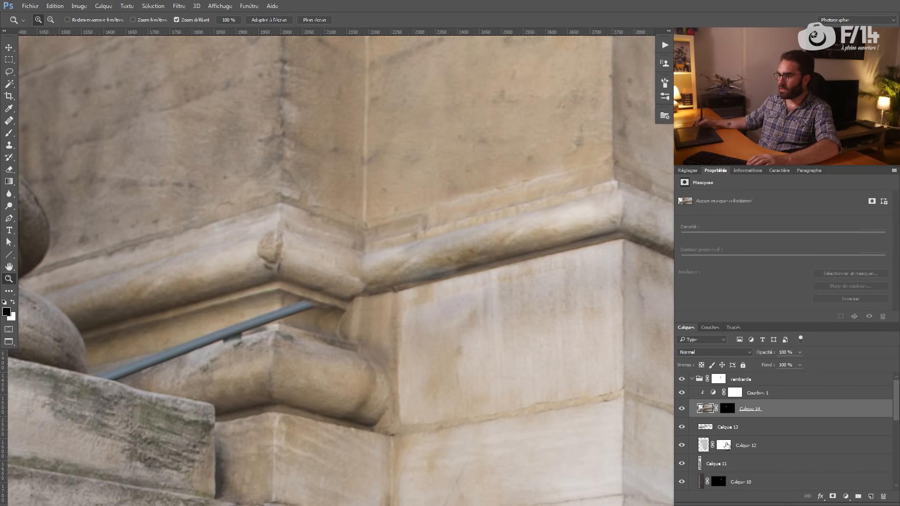
Refine Calque 14's mask with a small brush where the moulding meets the pillar's inner corner.
{"action": "left_click", "coordinate": [727, 408]}
{"action": "key", "text": "s"}
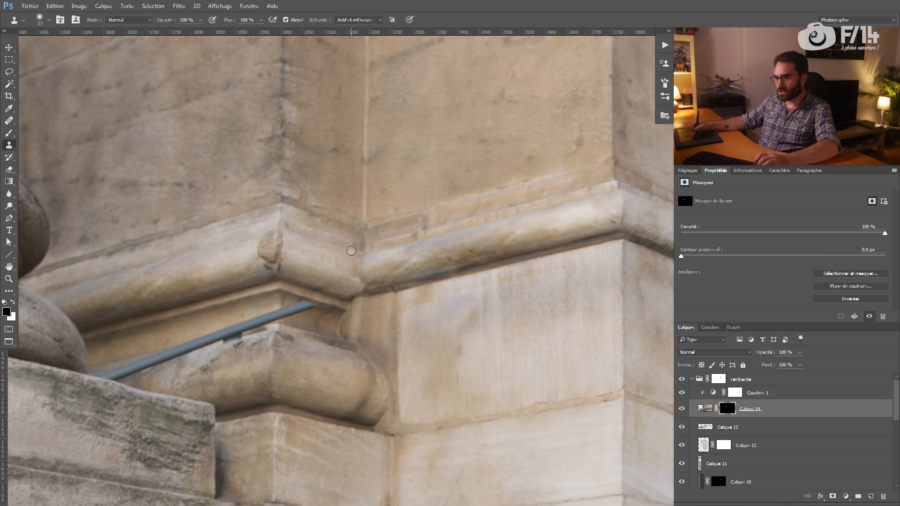
{"action": "key", "text": "b"}
{"action": "right_click", "coordinate": [349, 260], "text": "alt"}
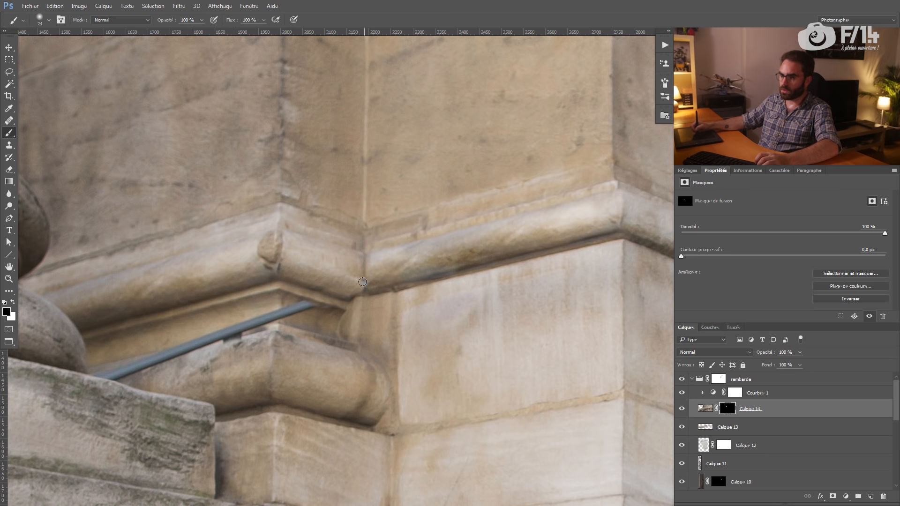
{"action": "left_click_drag", "start_coordinate": [363, 287], "coordinate": [331, 287]}
{"action": "mouse_move", "coordinate": [389, 247]}
{"action": "left_mouse_down"}
{"action": "mouse_move", "coordinate": [433, 256]}
{"action": "mouse_move", "coordinate": [371, 278]}
{"action": "mouse_move", "coordinate": [391, 236]}
{"action": "mouse_move", "coordinate": [365, 256]}
{"action": "mouse_move", "coordinate": [398, 259]}
{"action": "left_mouse_up"}
Add a new layer above the Courbes 1 adjustment and clone shaded stone over the handrail's upper end beneath the pillar's corner.
{"action": "left_click", "coordinate": [759, 393]}
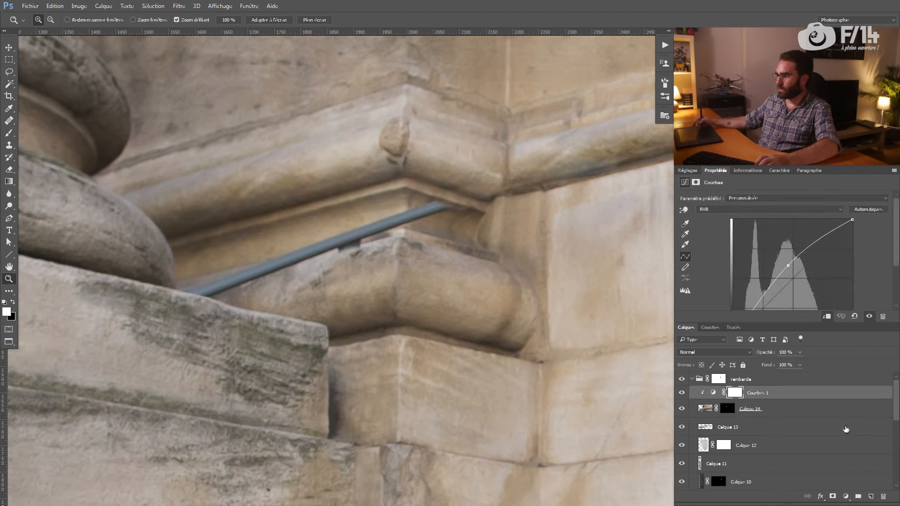
{"action": "left_click", "coordinate": [870, 496]}
{"action": "key", "text": "s"}
{"action": "key", "text": "d"}
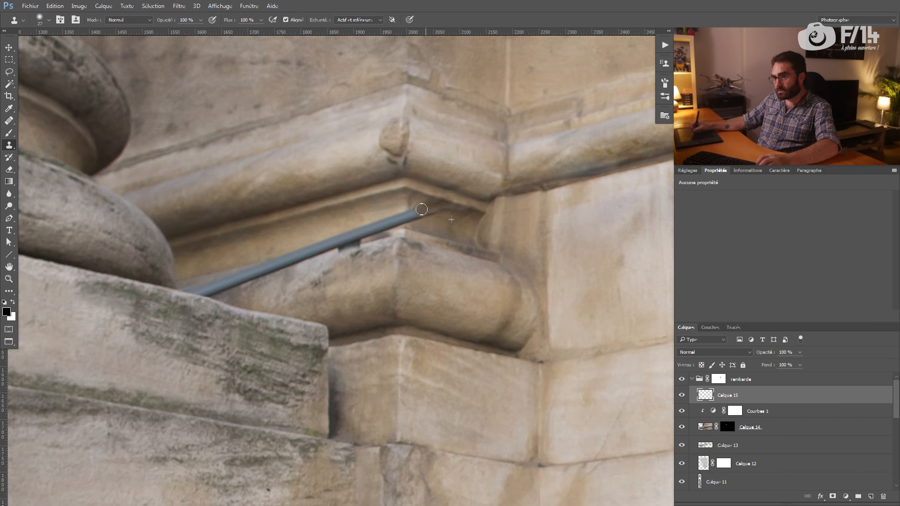
{"action": "left_click_drag", "start_coordinate": [432, 213], "coordinate": [425, 213]}
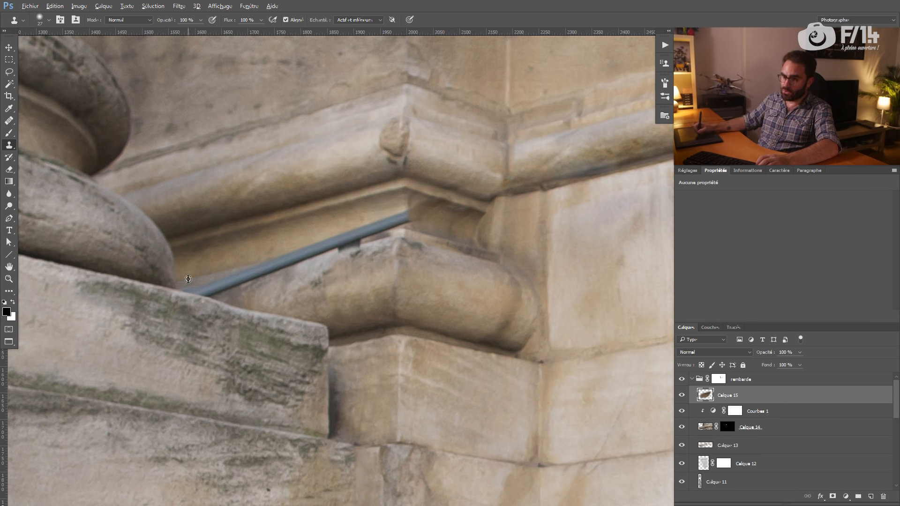
{"action": "key", "text": "ctrl+space"}
{"action": "mouse_move", "coordinate": [351, 248]}
{"action": "left_mouse_down"}
{"action": "mouse_move", "coordinate": [299, 237]}
{"action": "mouse_move", "coordinate": [331, 234]}
{"action": "mouse_move", "coordinate": [345, 261]}
{"action": "mouse_move", "coordinate": [337, 299]}
{"action": "left_mouse_up"}
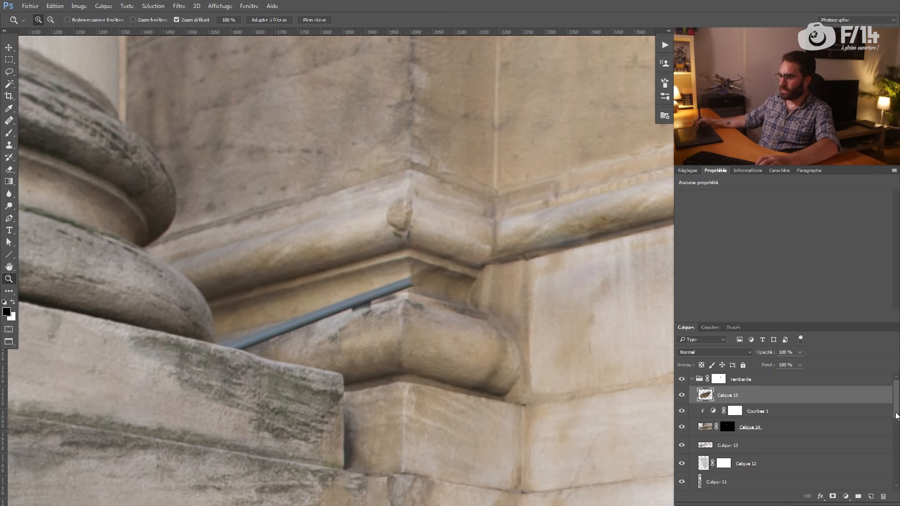
Select a rectangle of plain wall above the moulding on Calque 9 and copy it to a new layer.
{"action": "left_click_drag", "start_coordinate": [895, 414], "coordinate": [896, 437]}
{"action": "left_click", "coordinate": [776, 449]}
{"action": "key", "text": "m"}
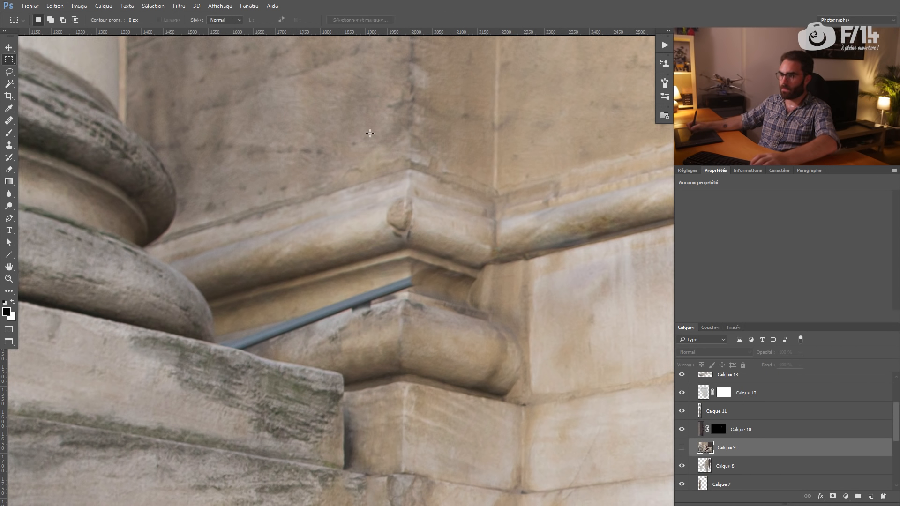
{"action": "left_click_drag", "start_coordinate": [384, 57], "coordinate": [83, 208]}
{"action": "left_click_drag", "start_coordinate": [277, 151], "coordinate": [304, 136]}
{"action": "key", "text": "ctrl+j"}
Bring the copied wall patch to the top of the rembarde group and place it over the remaining handrail.
{"action": "left_click_drag", "start_coordinate": [781, 448], "coordinate": [839, 385]}
{"action": "left_click_drag", "start_coordinate": [896, 413], "coordinate": [897, 396]}
{"action": "left_click_drag", "start_coordinate": [725, 447], "coordinate": [726, 380]}
{"action": "key", "text": "v"}
{"action": "left_click_drag", "start_coordinate": [260, 192], "coordinate": [286, 316]}
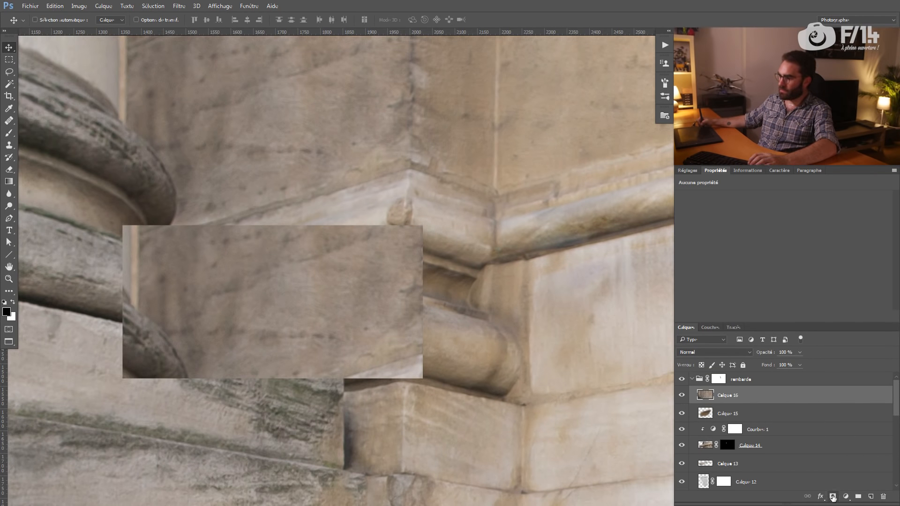
Hide the wall patch with a black mask and paint it in over the handrail between the two mouldings.
{"action": "left_click", "coordinate": [832, 497], "text": "alt"}
{"action": "key", "text": "b"}
{"action": "key", "text": "x"}
{"action": "mouse_move", "coordinate": [372, 279]}
{"action": "left_mouse_down"}
{"action": "mouse_move", "coordinate": [356, 281]}
{"action": "mouse_move", "coordinate": [385, 273]}
{"action": "left_mouse_up"}
{"action": "mouse_move", "coordinate": [356, 280]}
{"action": "left_mouse_down"}
{"action": "mouse_move", "coordinate": [224, 311]}
{"action": "mouse_move", "coordinate": [216, 332]}
{"action": "mouse_move", "coordinate": [270, 316]}
{"action": "mouse_move", "coordinate": [229, 318]}
{"action": "mouse_move", "coordinate": [274, 314]}
{"action": "mouse_move", "coordinate": [251, 321]}
{"action": "mouse_move", "coordinate": [264, 319]}
{"action": "mouse_move", "coordinate": [404, 282]}
{"action": "mouse_move", "coordinate": [405, 271]}
{"action": "mouse_move", "coordinate": [403, 294]}
{"action": "mouse_move", "coordinate": [279, 322]}
{"action": "left_mouse_up"}
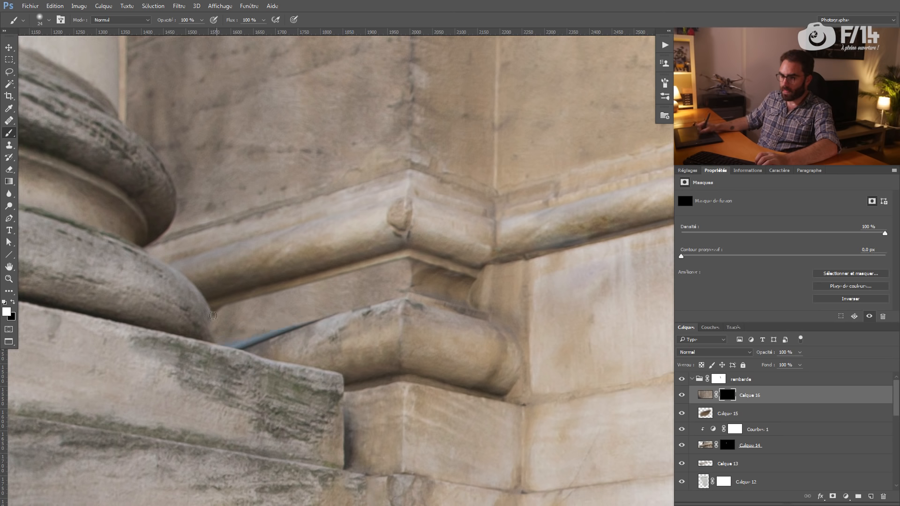
Refine the wall patch's mask with a small brush where it meets the round column base.
{"action": "left_click_drag", "start_coordinate": [209, 330], "coordinate": [210, 327]}
{"action": "key", "text": "x"}
{"action": "right_click", "coordinate": [209, 317]}
{"action": "left_click_drag", "start_coordinate": [299, 285], "coordinate": [305, 285]}
{"action": "left_click", "coordinate": [190, 312]}
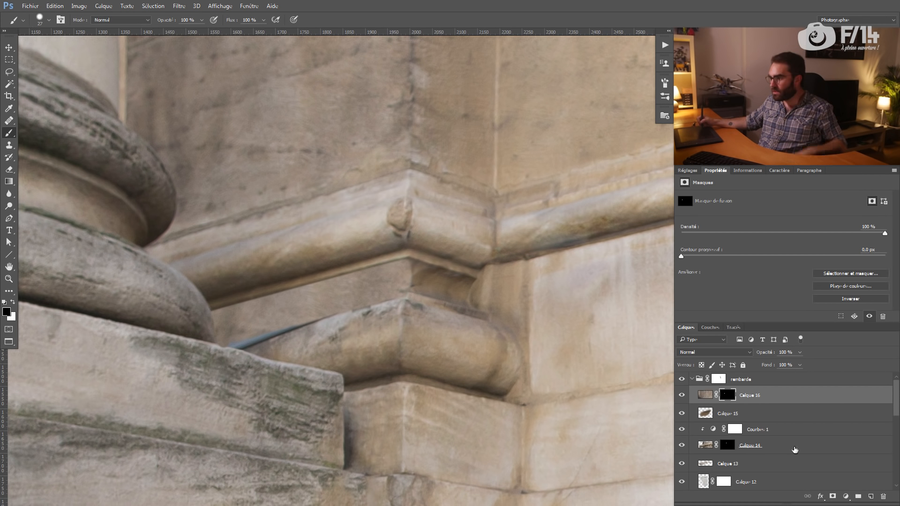
Try fading the wall patch's mask below the upper moulding with a large soft brush, and undo the strokes.
{"action": "left_click_drag", "start_coordinate": [287, 247], "coordinate": [287, 203]}
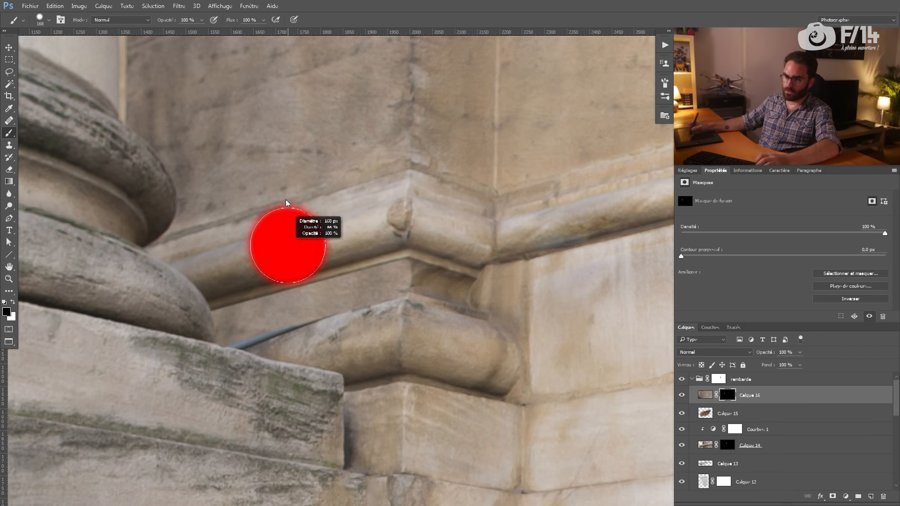
{"action": "left_click_drag", "start_coordinate": [265, 271], "coordinate": [257, 277]}
{"action": "key", "text": "x"}
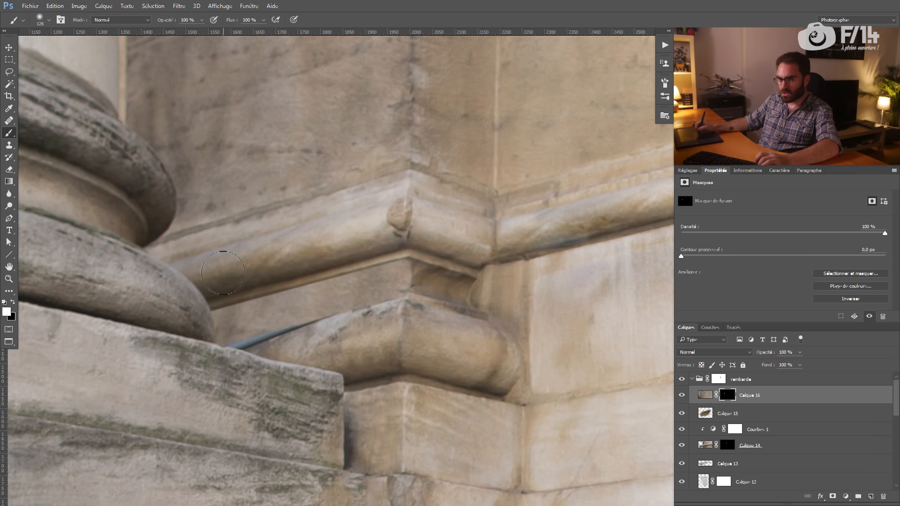
{"action": "key", "text": "x"}
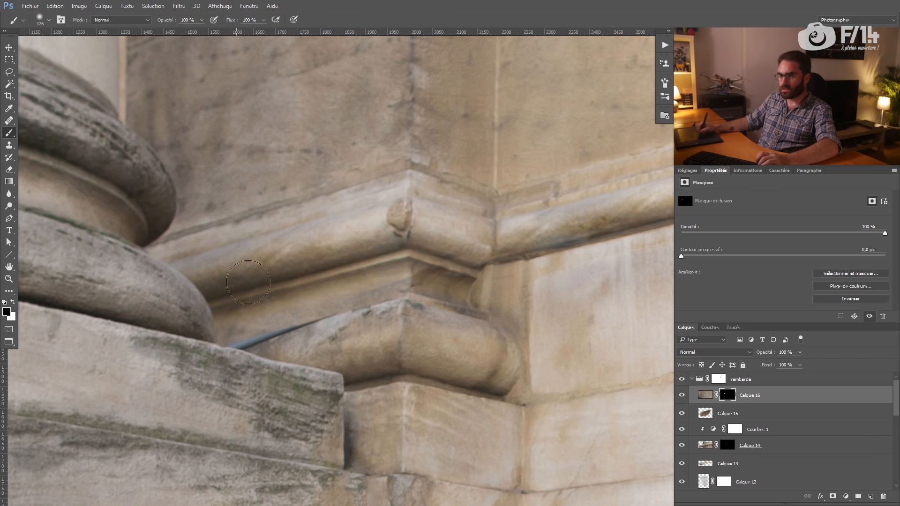
{"action": "key", "text": "x"}
{"action": "mouse_move", "coordinate": [401, 317]}
{"action": "left_mouse_down"}
{"action": "mouse_move", "coordinate": [352, 323]}
{"action": "mouse_move", "coordinate": [393, 327]}
{"action": "left_mouse_up"}
{"action": "key", "text": "ctrl+z"}
{"action": "key", "text": "ctrl+alt+z"}
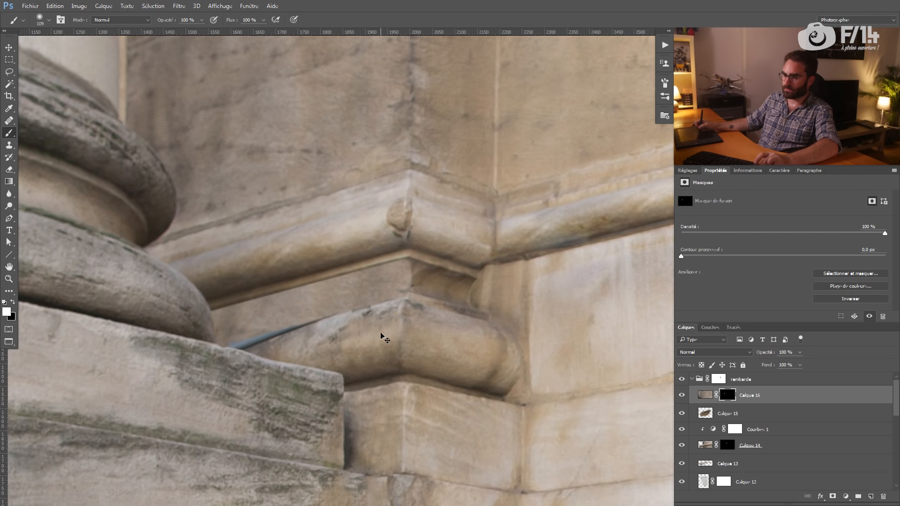
{"action": "left_click_drag", "start_coordinate": [376, 244], "coordinate": [406, 240]}
{"action": "key", "text": "ctrl+z"}
Fade the wall patch's upper edge on its mask with a soft 99 px brush to restore the shading under the moulding.
{"action": "key", "text": "x"}
{"action": "left_click_drag", "start_coordinate": [318, 265], "coordinate": [211, 297]}
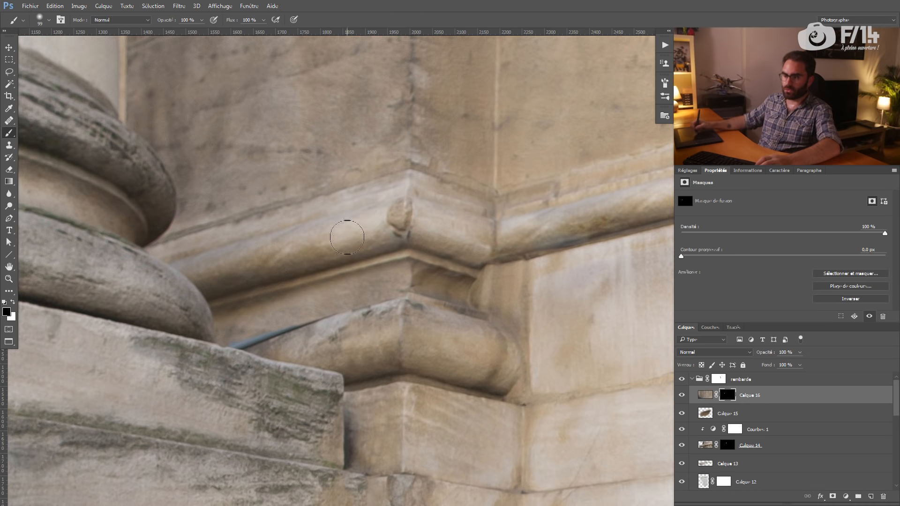
{"action": "left_click_drag", "start_coordinate": [207, 303], "coordinate": [251, 239]}
{"action": "mouse_move", "coordinate": [312, 265]}
{"action": "left_mouse_down"}
{"action": "mouse_move", "coordinate": [213, 274]}
{"action": "mouse_move", "coordinate": [307, 279]}
{"action": "mouse_move", "coordinate": [218, 344]}
{"action": "left_mouse_up"}
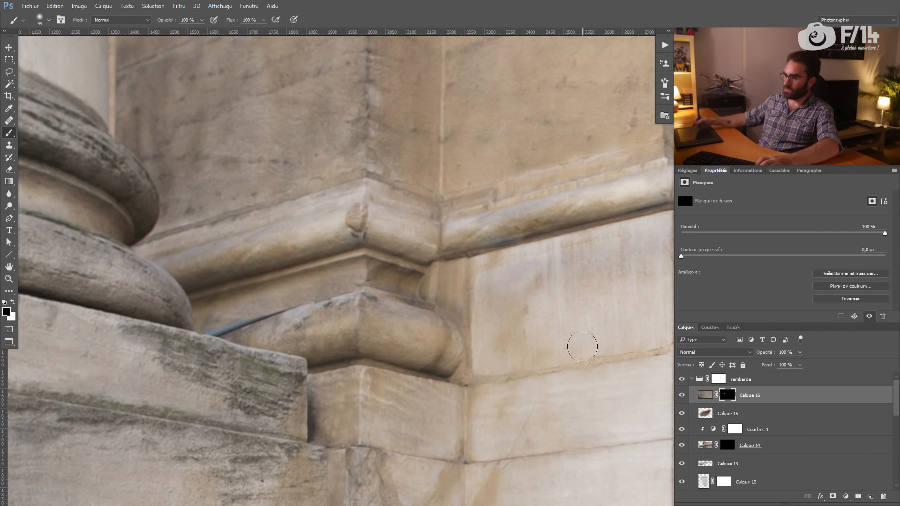
Add a Curves adjustment clipped to the wall patch and slightly darken its midtones.
{"action": "left_click", "coordinate": [846, 497]}
{"action": "left_click", "coordinate": [792, 350]}
{"action": "left_click", "coordinate": [707, 395], "text": "alt"}
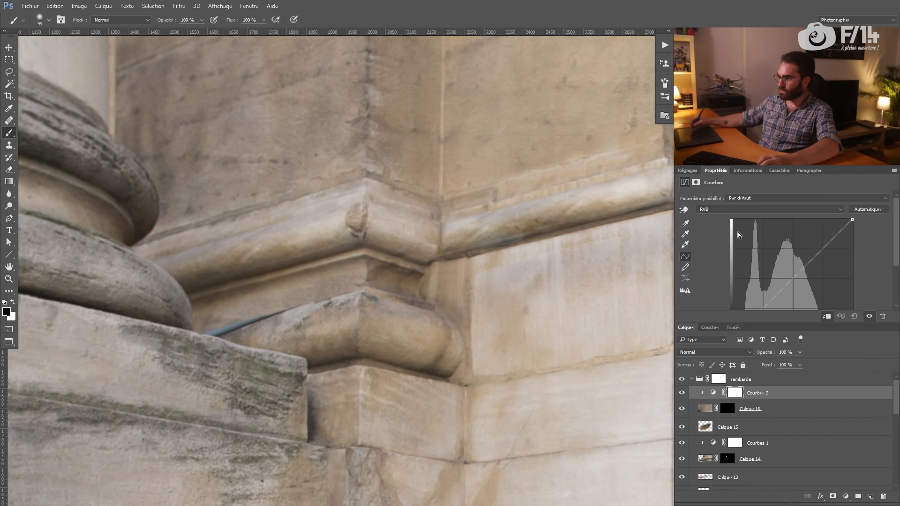
{"action": "left_click_drag", "start_coordinate": [796, 275], "coordinate": [797, 280]}
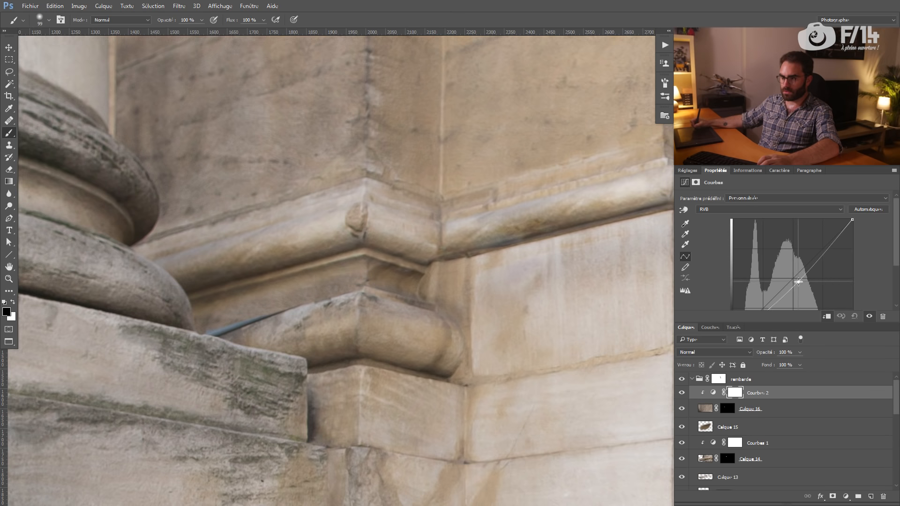
On a new top layer, clone stone along the lower moulding's upper edge to cover the last piece of handrail.
{"action": "left_click_drag", "start_coordinate": [360, 346], "coordinate": [381, 293]}
{"action": "left_click_drag", "start_coordinate": [328, 304], "coordinate": [350, 302]}
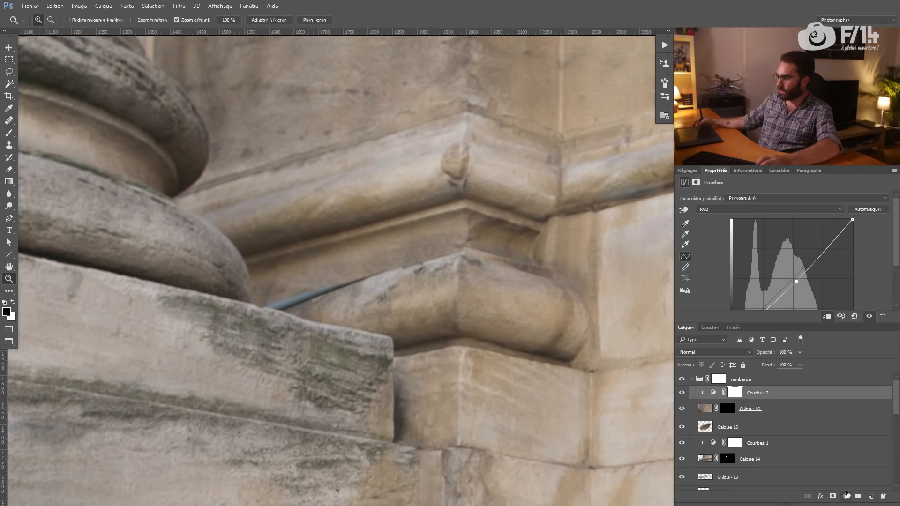
{"action": "left_click", "coordinate": [870, 496]}
{"action": "key", "text": "s"}
{"action": "left_click_drag", "start_coordinate": [408, 280], "coordinate": [407, 280]}
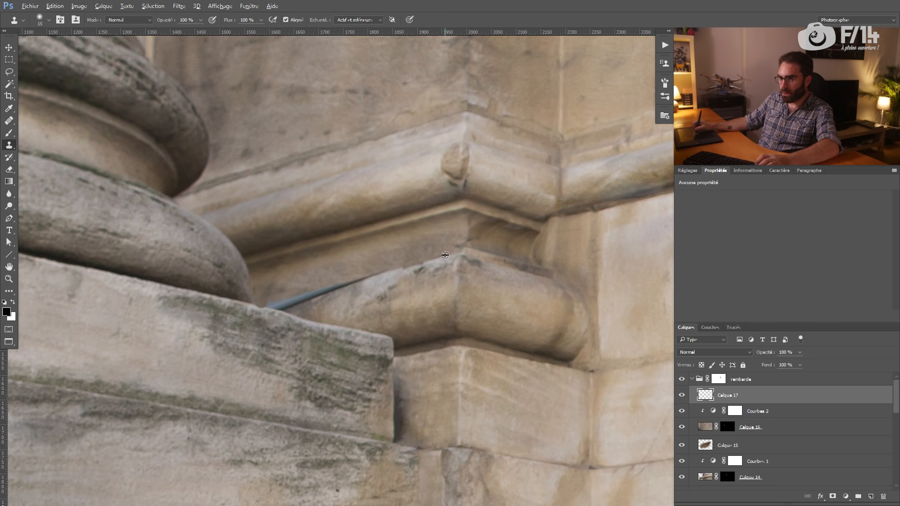
{"action": "mouse_move", "coordinate": [421, 265]}
{"action": "left_mouse_down"}
{"action": "mouse_move", "coordinate": [282, 301]}
{"action": "mouse_move", "coordinate": [363, 287]}
{"action": "mouse_move", "coordinate": [345, 291]}
{"action": "left_mouse_up"}
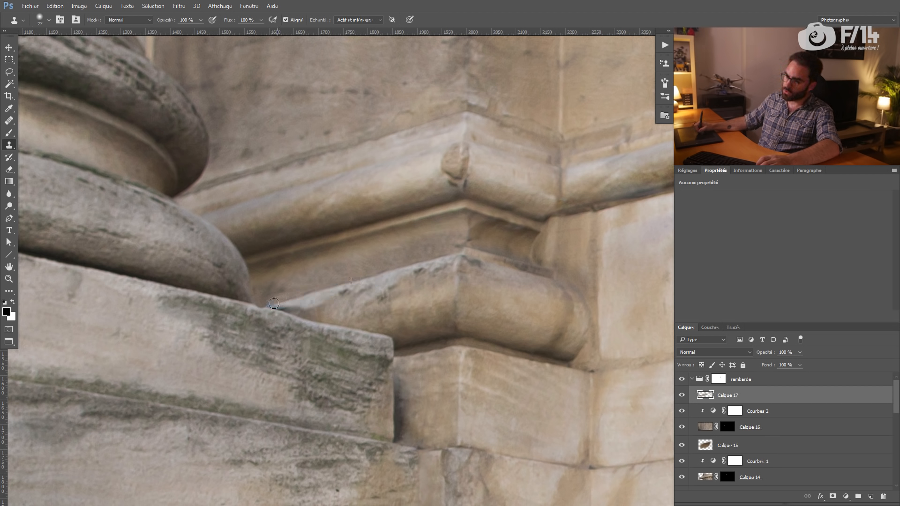
{"action": "left_click_drag", "start_coordinate": [284, 307], "coordinate": [294, 309]}
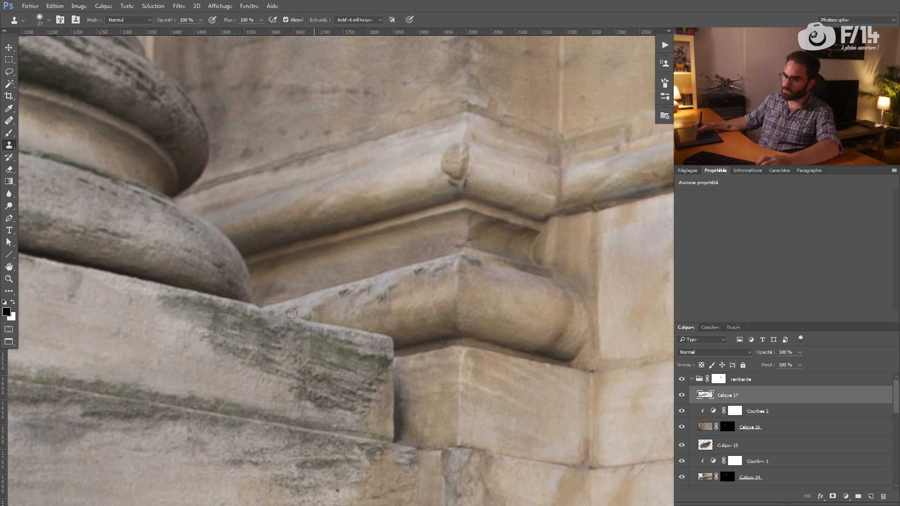
Add a mask to the cloned stone layer and brush out the excess beside the round column base.
{"action": "left_click", "coordinate": [832, 496]}
{"action": "key", "text": "b"}
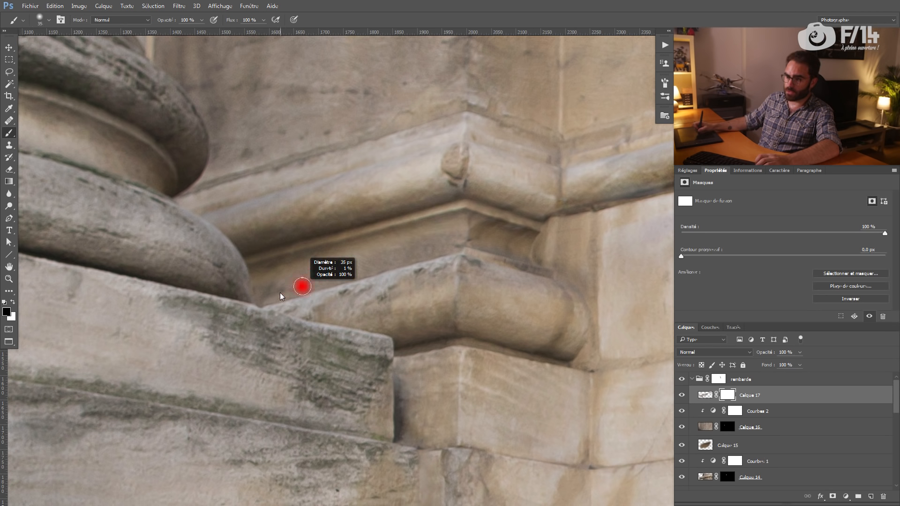
{"action": "left_click_drag", "start_coordinate": [281, 296], "coordinate": [257, 293]}
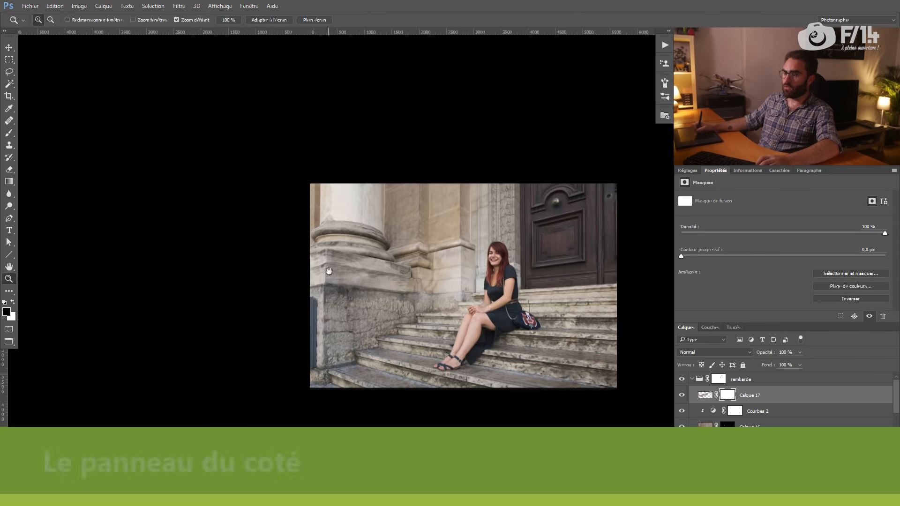
Create a new layer group directly above the rembarde group for retouching the panel at the photo's left edge.
{"action": "left_click_drag", "start_coordinate": [329, 272], "coordinate": [333, 253]}
{"action": "mouse_move", "coordinate": [317, 318]}
{"action": "left_mouse_down"}
{"action": "mouse_move", "coordinate": [347, 318]}
{"action": "mouse_move", "coordinate": [307, 309]}
{"action": "left_mouse_up"}
{"action": "left_click_drag", "start_coordinate": [319, 276], "coordinate": [304, 297]}
{"action": "left_click", "coordinate": [769, 380]}
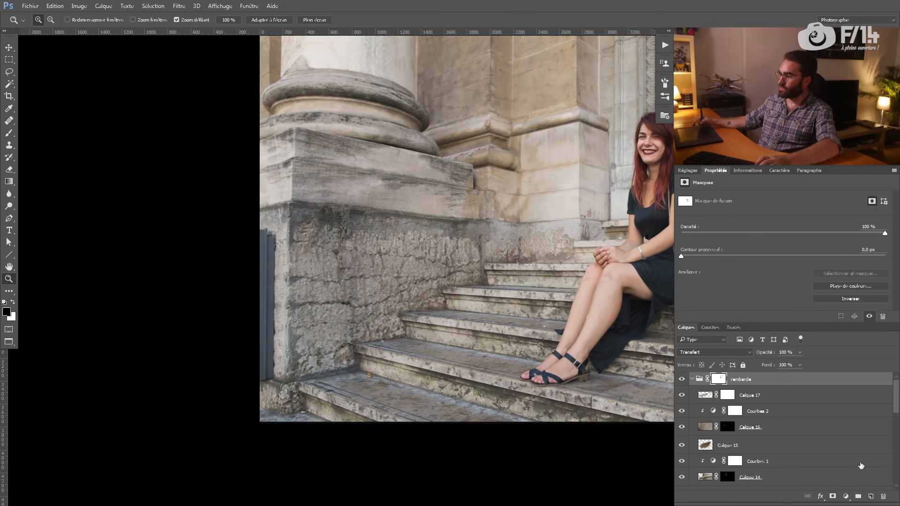
{"action": "left_click", "coordinate": [860, 497]}
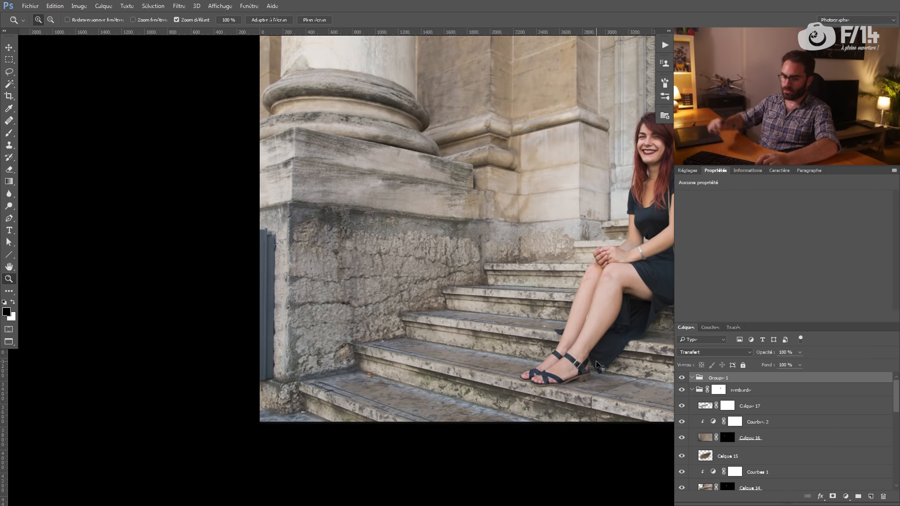
Copy the wall corner beside the side panel from a merged stamp of the visible layers onto its own layer and delete the stamp.
{"action": "key", "text": "ctrl+shift+alt+e"}
{"action": "key", "text": "m"}
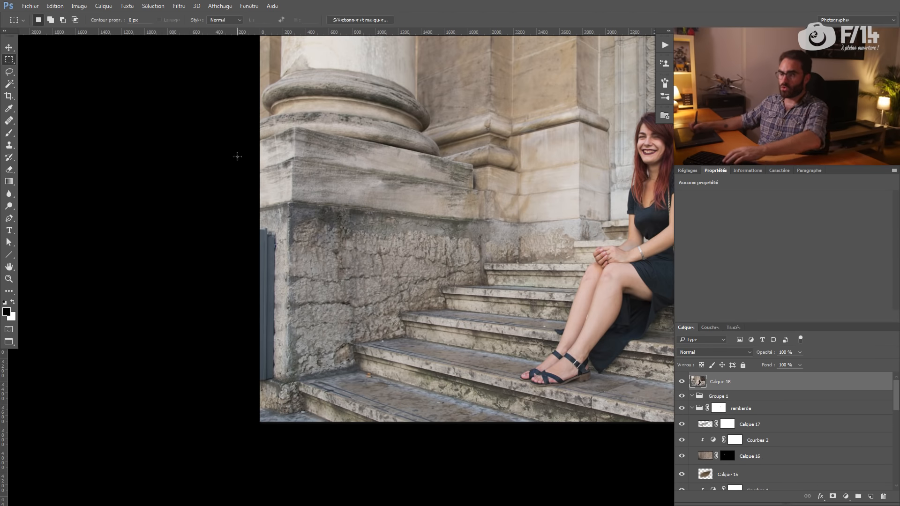
{"action": "mouse_move", "coordinate": [387, 180]}
{"action": "left_mouse_down"}
{"action": "mouse_move", "coordinate": [288, 281]}
{"action": "mouse_move", "coordinate": [280, 398]}
{"action": "left_mouse_up"}
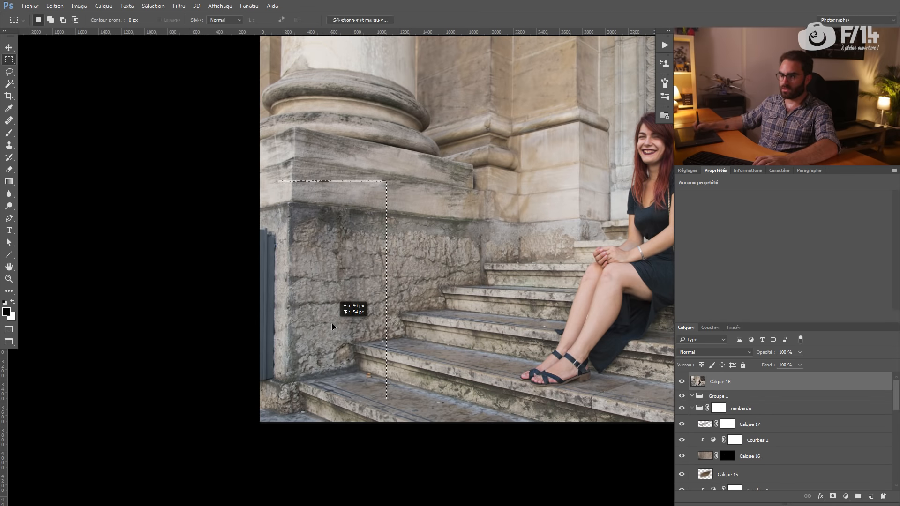
{"action": "key", "text": "ctrl+j"}
{"action": "left_click", "coordinate": [744, 398]}
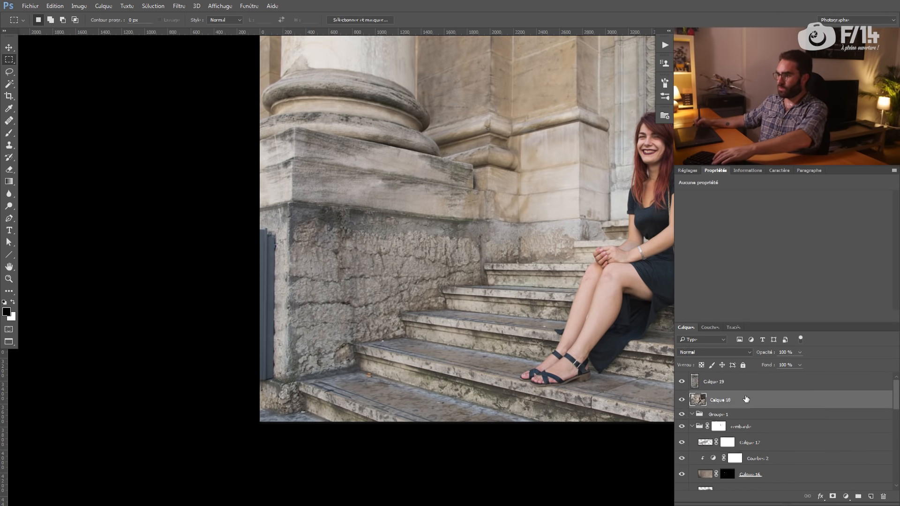
{"action": "key", "text": "Delete"}
{"action": "left_click", "coordinate": [728, 383]}
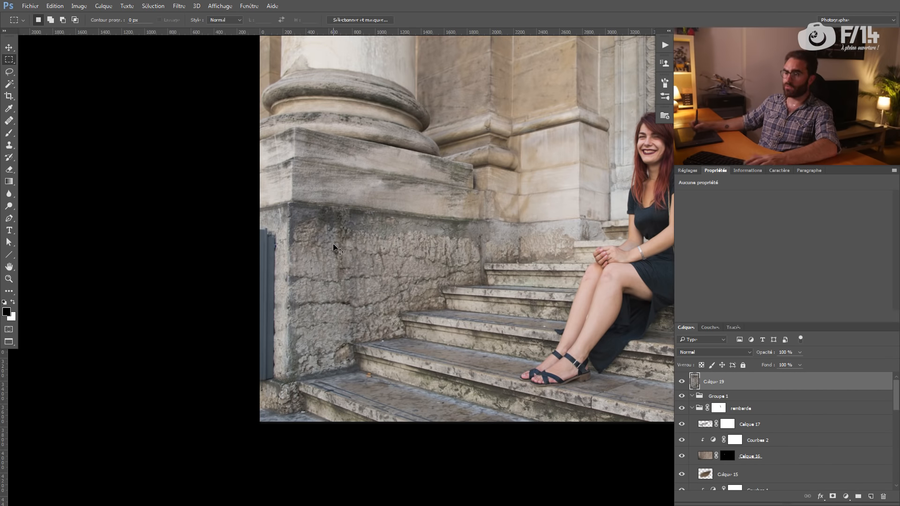
Flip the copied wall corner horizontally and move it to the photo's left edge so it covers the side panel.
{"action": "key", "text": "ctrl+t"}
{"action": "right_click", "coordinate": [324, 252]}
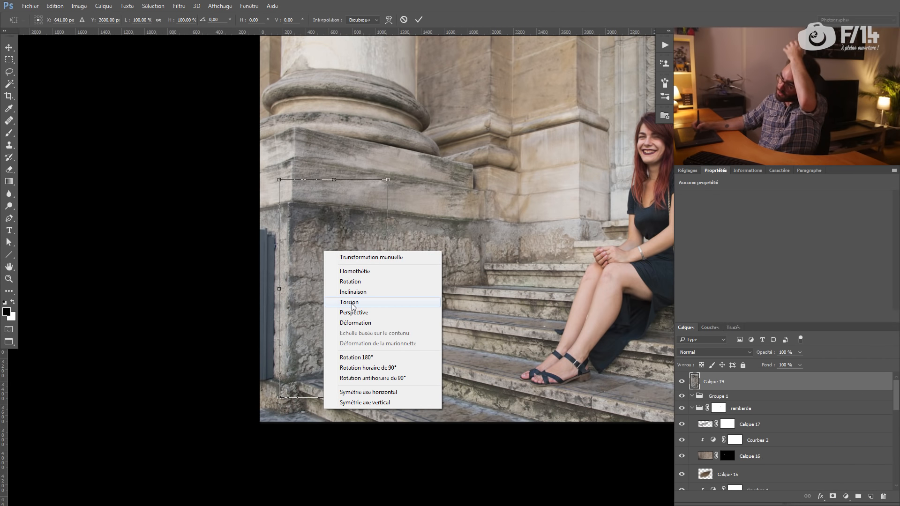
{"action": "left_click", "coordinate": [368, 392]}
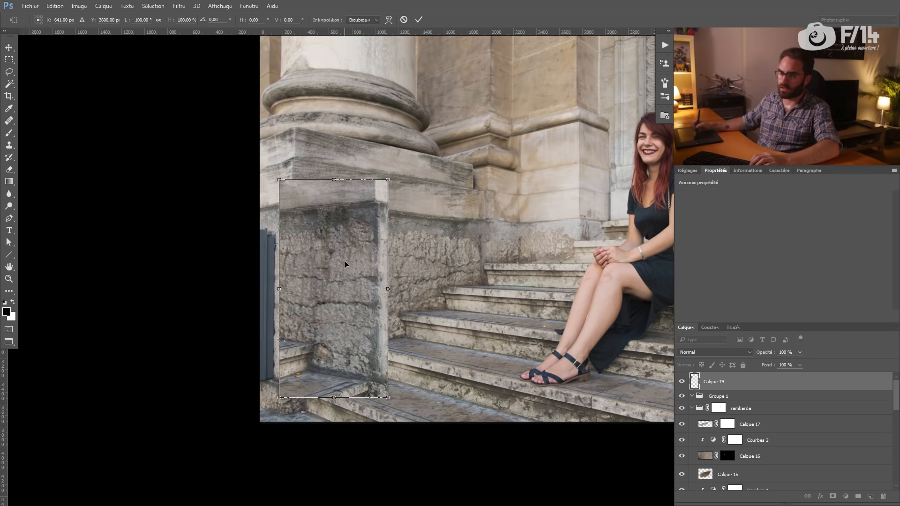
{"action": "key", "text": "Return"}
{"action": "key", "text": "v"}
{"action": "left_click_drag", "start_coordinate": [321, 233], "coordinate": [219, 220]}
{"action": "key", "text": "5"}
{"action": "key", "text": "0"}
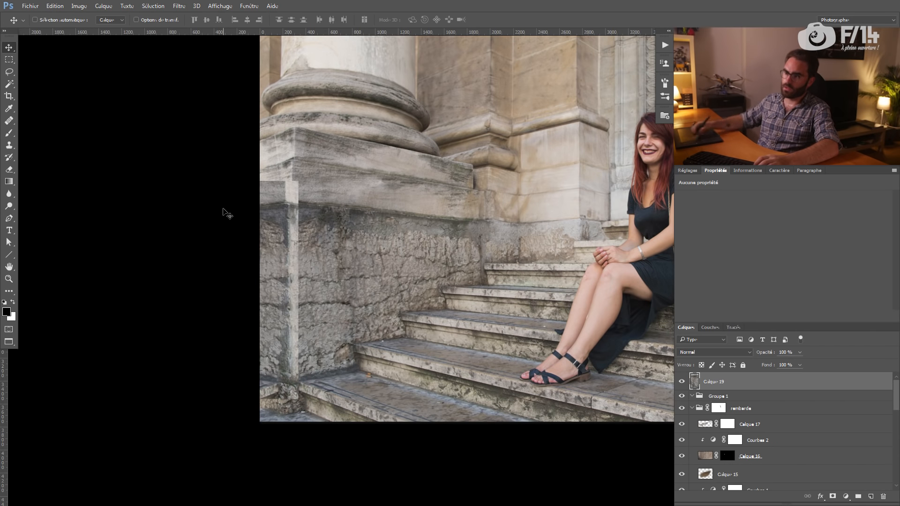
Add a mask to the mirrored wall patch and brush out its overlap along the wall corner and moulding.
{"action": "left_click", "coordinate": [832, 496]}
{"action": "key", "text": "b"}
{"action": "mouse_move", "coordinate": [268, 181]}
{"action": "left_mouse_down"}
{"action": "mouse_move", "coordinate": [288, 175]}
{"action": "mouse_move", "coordinate": [282, 191]}
{"action": "mouse_move", "coordinate": [310, 193]}
{"action": "mouse_move", "coordinate": [302, 320]}
{"action": "left_mouse_up"}
{"action": "left_click_drag", "start_coordinate": [301, 209], "coordinate": [304, 304]}
{"action": "mouse_move", "coordinate": [307, 389]}
{"action": "left_mouse_down"}
{"action": "mouse_move", "coordinate": [302, 310]}
{"action": "mouse_move", "coordinate": [299, 391]}
{"action": "mouse_move", "coordinate": [306, 285]}
{"action": "left_mouse_up"}
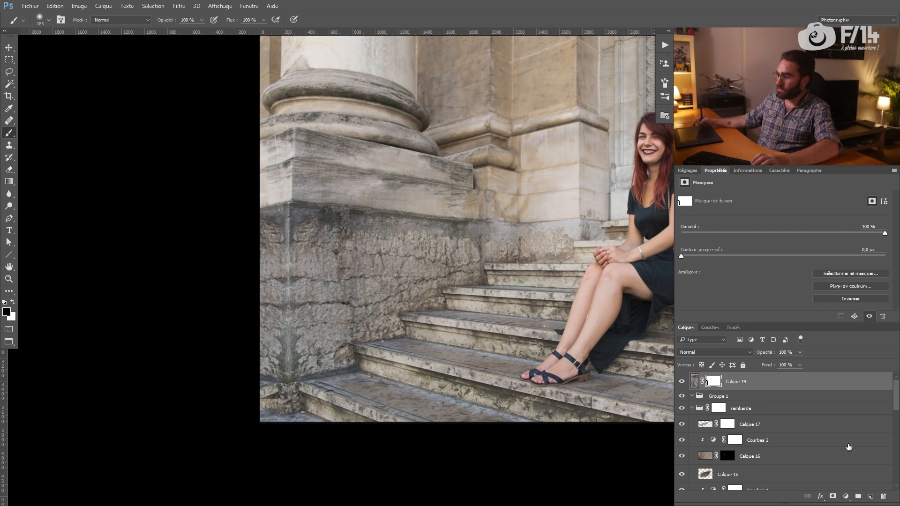
Add a Curves adjustment clipped to the mirrored wall patch and brighten its midtones.
{"action": "left_click", "coordinate": [845, 496]}
{"action": "left_click", "coordinate": [792, 346]}
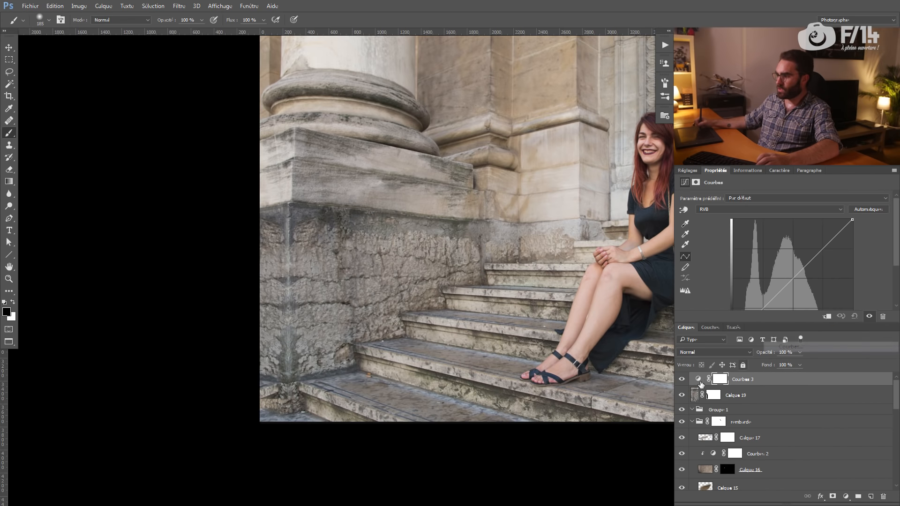
{"action": "left_click", "coordinate": [698, 384], "text": "alt"}
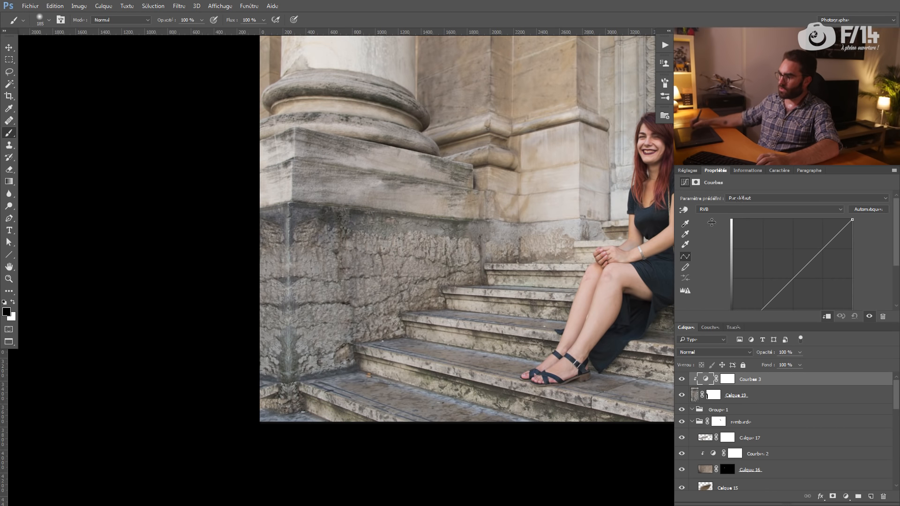
{"action": "left_click_drag", "start_coordinate": [747, 322], "coordinate": [749, 359]}
{"action": "left_click_drag", "start_coordinate": [783, 284], "coordinate": [776, 276]}
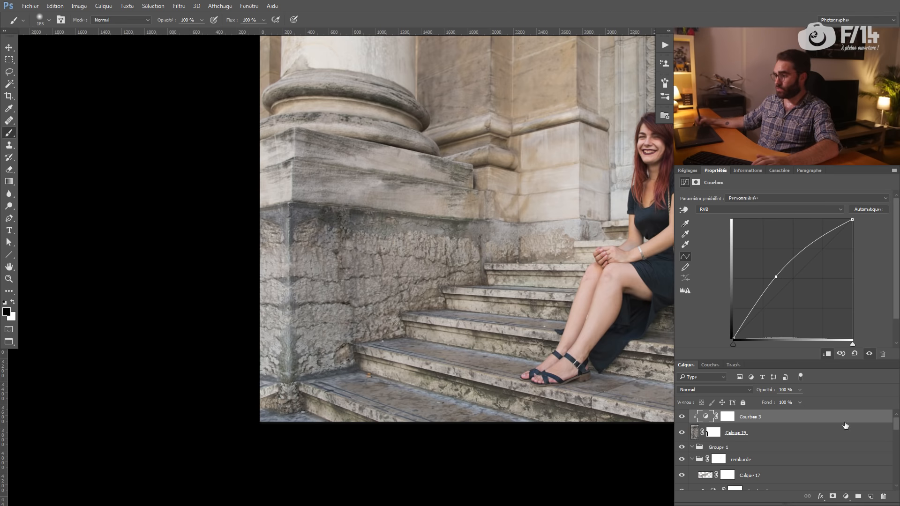
Retouch repeated stone details on the mirrored wall patch beside the corner with the Clone Stamp and Healing Brush.
{"action": "left_click", "coordinate": [696, 431]}
{"action": "key", "text": "s"}
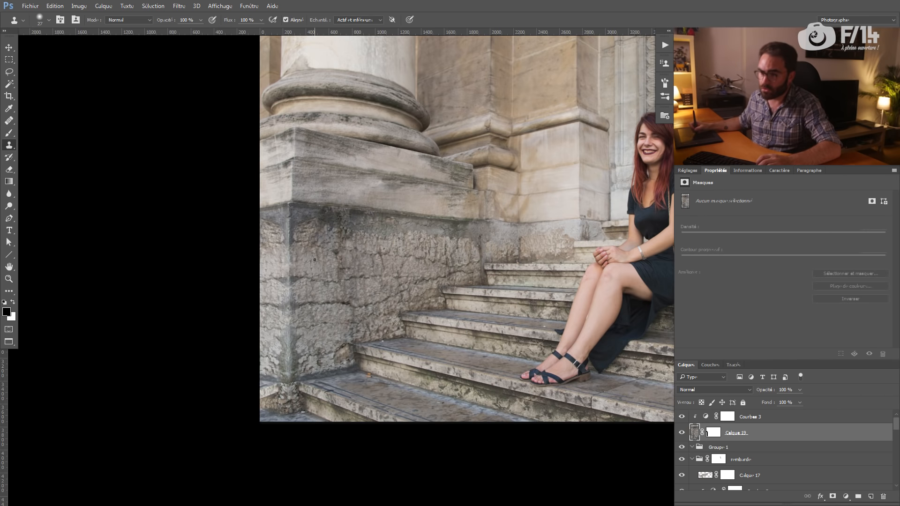
{"action": "left_click_drag", "start_coordinate": [283, 269], "coordinate": [284, 269]}
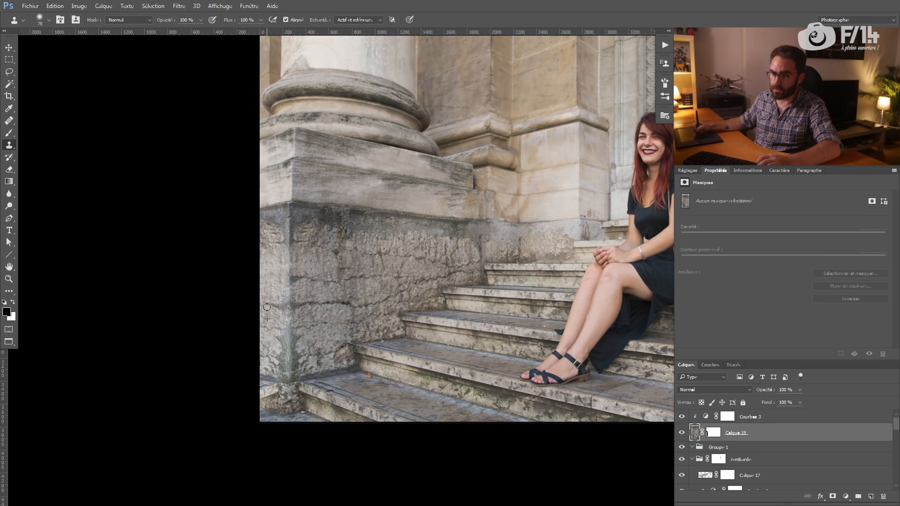
{"action": "scroll", "coordinate": [267, 305], "scroll_direction": "up", "scroll_amount": 3}
{"action": "key", "text": "j"}
{"action": "left_click_drag", "start_coordinate": [279, 250], "coordinate": [279, 250]}
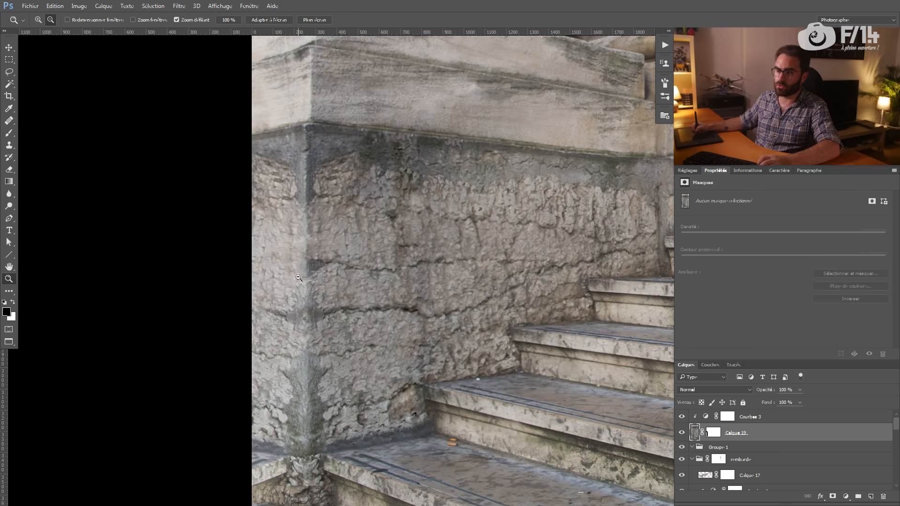
{"action": "scroll", "coordinate": [296, 278], "scroll_direction": "down", "scroll_amount": 2}
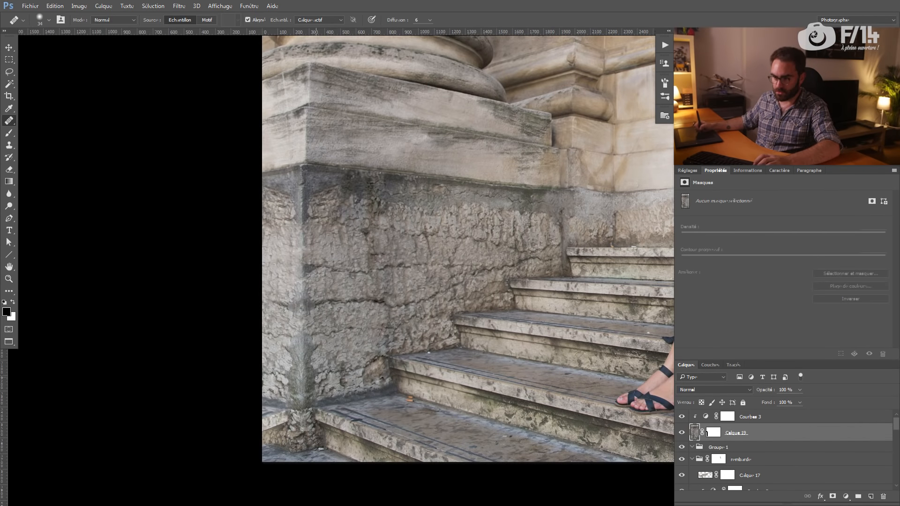
{"action": "scroll", "coordinate": [298, 363], "scroll_direction": "up", "scroll_amount": 2}
{"action": "left_click_drag", "start_coordinate": [270, 327], "coordinate": [281, 327]}
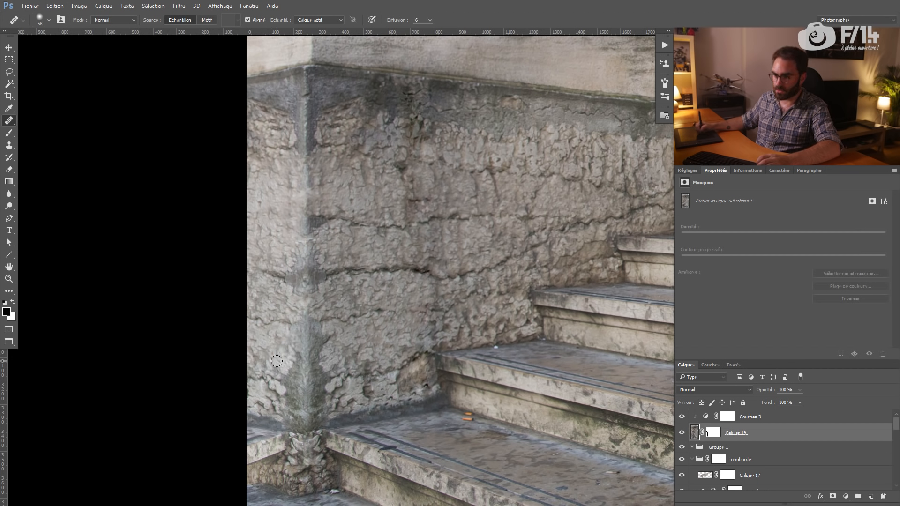
{"action": "left_click_drag", "start_coordinate": [296, 362], "coordinate": [301, 399]}
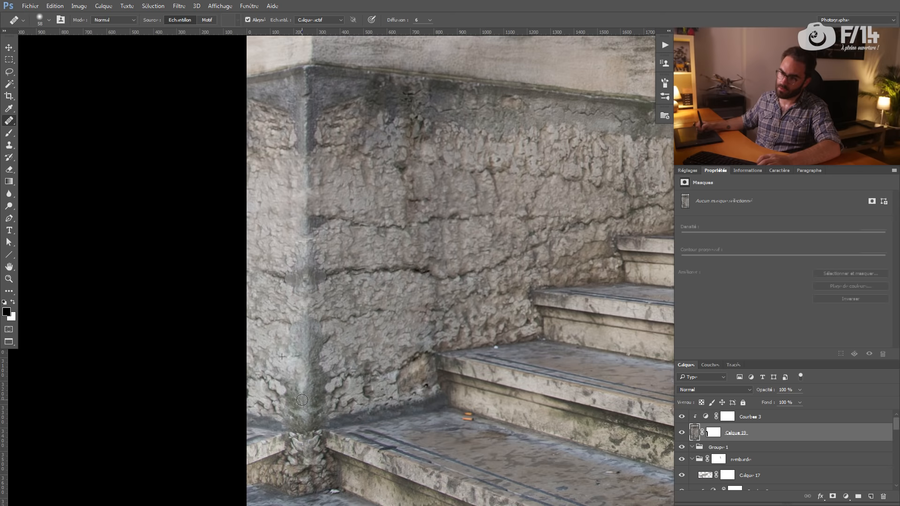
Raise the midtones further in the Curves adjustment clipped to the mirrored wall patch.
{"action": "key", "text": "ctrl+alt+space"}
{"action": "mouse_move", "coordinate": [257, 188]}
{"action": "left_mouse_down"}
{"action": "mouse_move", "coordinate": [278, 225]}
{"action": "mouse_move", "coordinate": [275, 215]}
{"action": "mouse_move", "coordinate": [247, 227]}
{"action": "mouse_move", "coordinate": [305, 229]}
{"action": "left_mouse_up"}
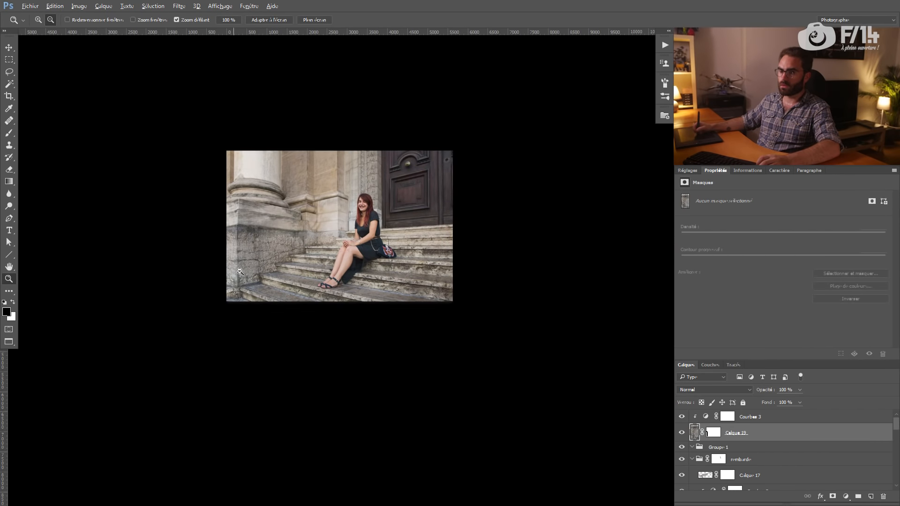
{"action": "left_click_drag", "start_coordinate": [240, 267], "coordinate": [248, 267]}
{"action": "left_click", "coordinate": [727, 416]}
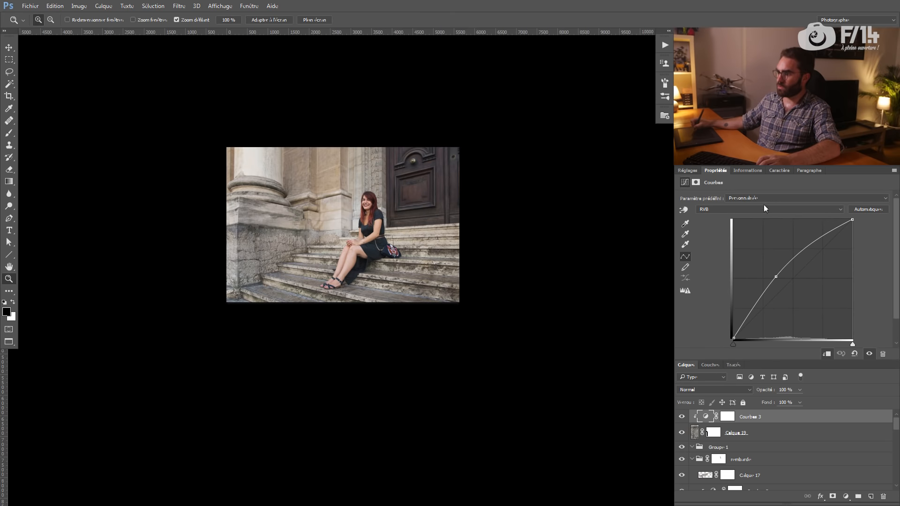
{"action": "left_click_drag", "start_coordinate": [772, 275], "coordinate": [768, 269]}
{"action": "left_click_drag", "start_coordinate": [209, 238], "coordinate": [245, 247]}
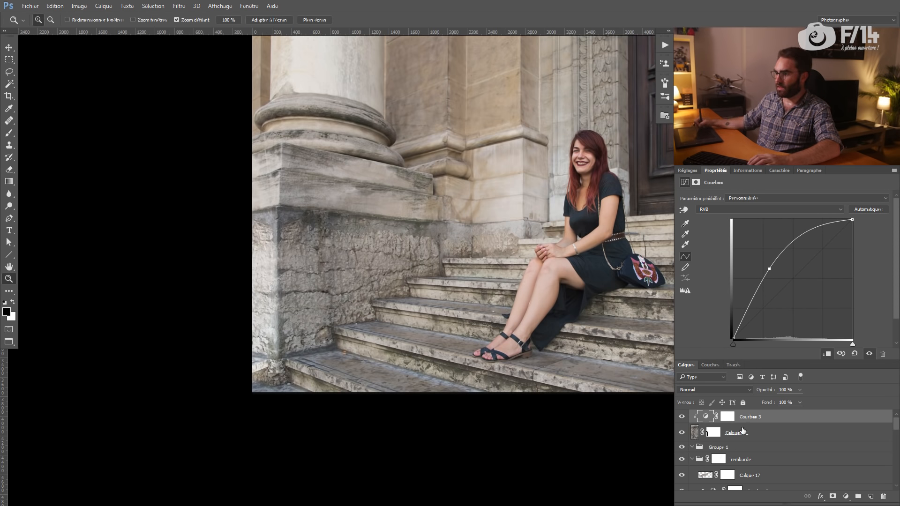
Touch up the mirrored wall patch's mask with the Brush and bring the whole photo into view.
{"action": "left_click", "coordinate": [714, 432]}
{"action": "key", "text": "b"}
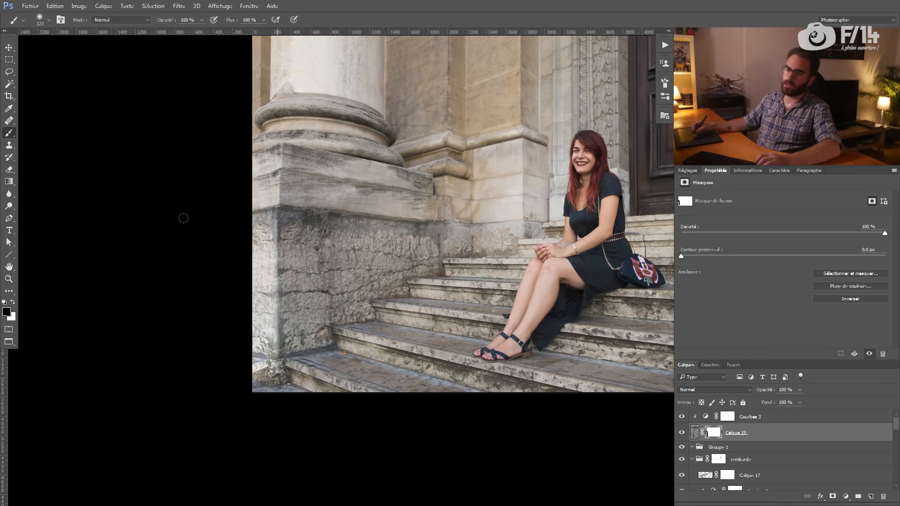
{"action": "key", "text": "z"}
{"action": "mouse_move", "coordinate": [328, 250]}
{"action": "left_mouse_down"}
{"action": "mouse_move", "coordinate": [270, 262]}
{"action": "mouse_move", "coordinate": [307, 251]}
{"action": "mouse_move", "coordinate": [384, 253]}
{"action": "mouse_move", "coordinate": [277, 265]}
{"action": "left_mouse_up"}
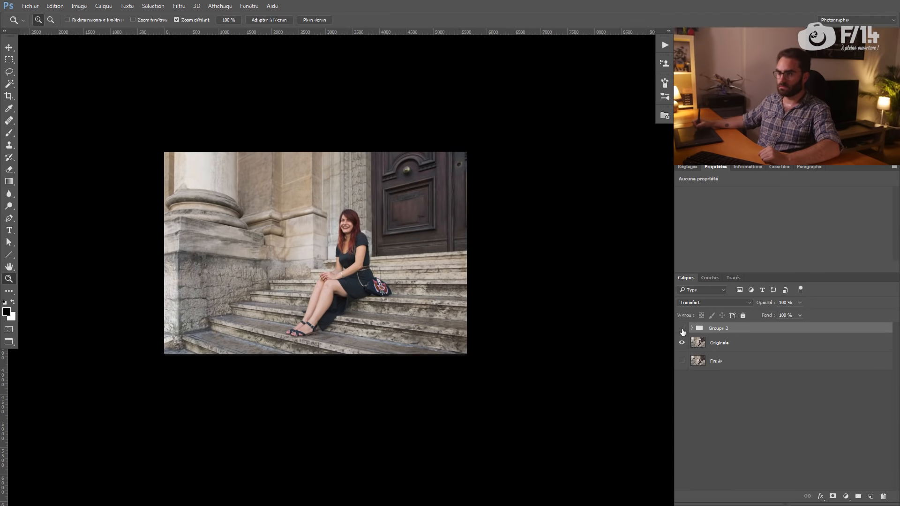
Toggle the visibility of the group holding all retouching layers to compare the result with the original photo.
{"action": "left_click", "coordinate": [681, 329]}
{"action": "left_click", "coordinate": [681, 329]}
{"action": "left_click", "coordinate": [681, 328]}
{"action": "left_click", "coordinate": [680, 328]}
{"action": "left_click", "coordinate": [680, 328]}
{"action": "left_click", "coordinate": [681, 328]}
{"action": "left_click", "coordinate": [681, 328]}
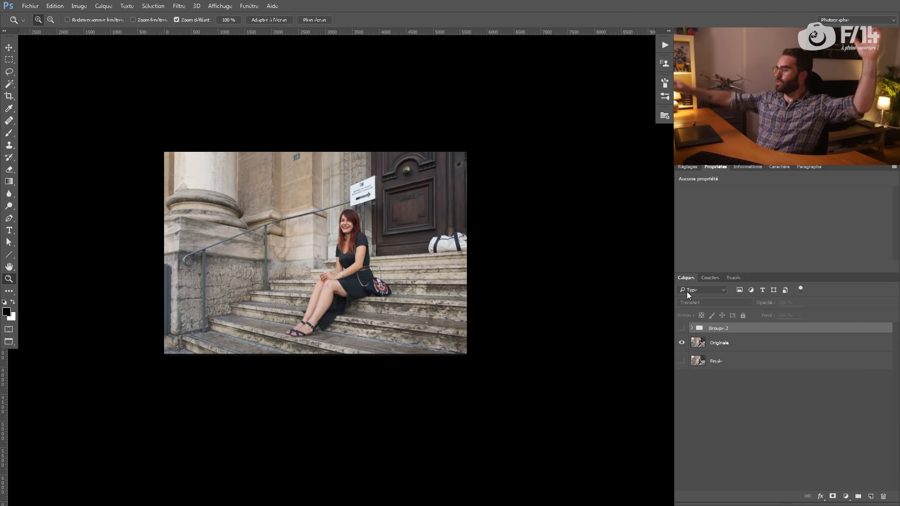